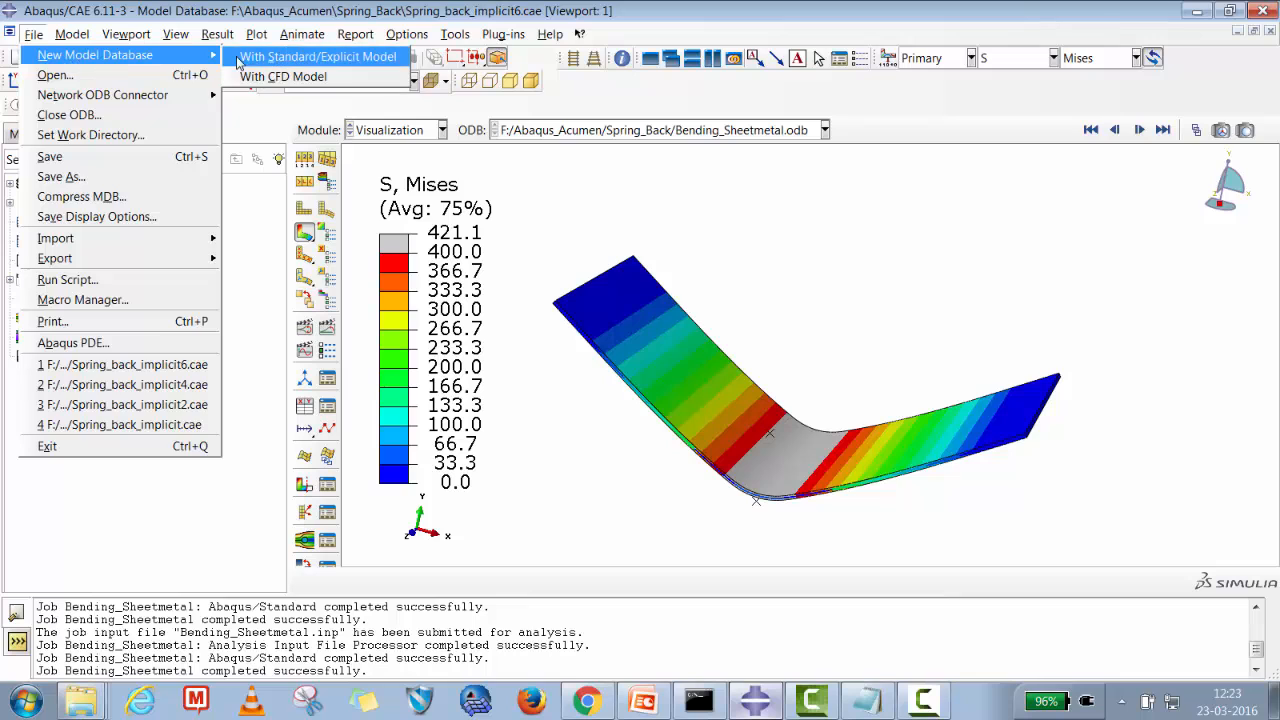
Start a new Standard/Explicit model database without saving changes to the current one.
left_click(244, 58)
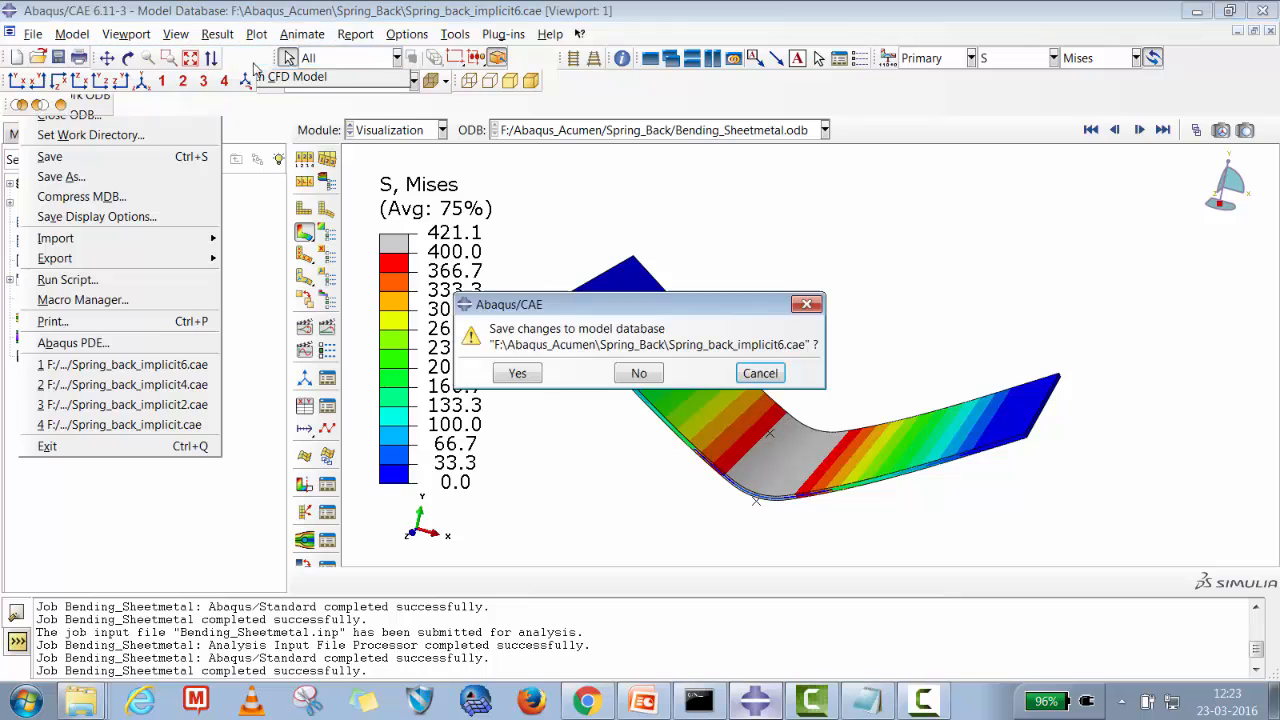
left_click(640, 373)
Open the Sheetmetal_Bending folder in the file explorer, copy its folder path, and minimize the explorer.
right_click(81, 700)
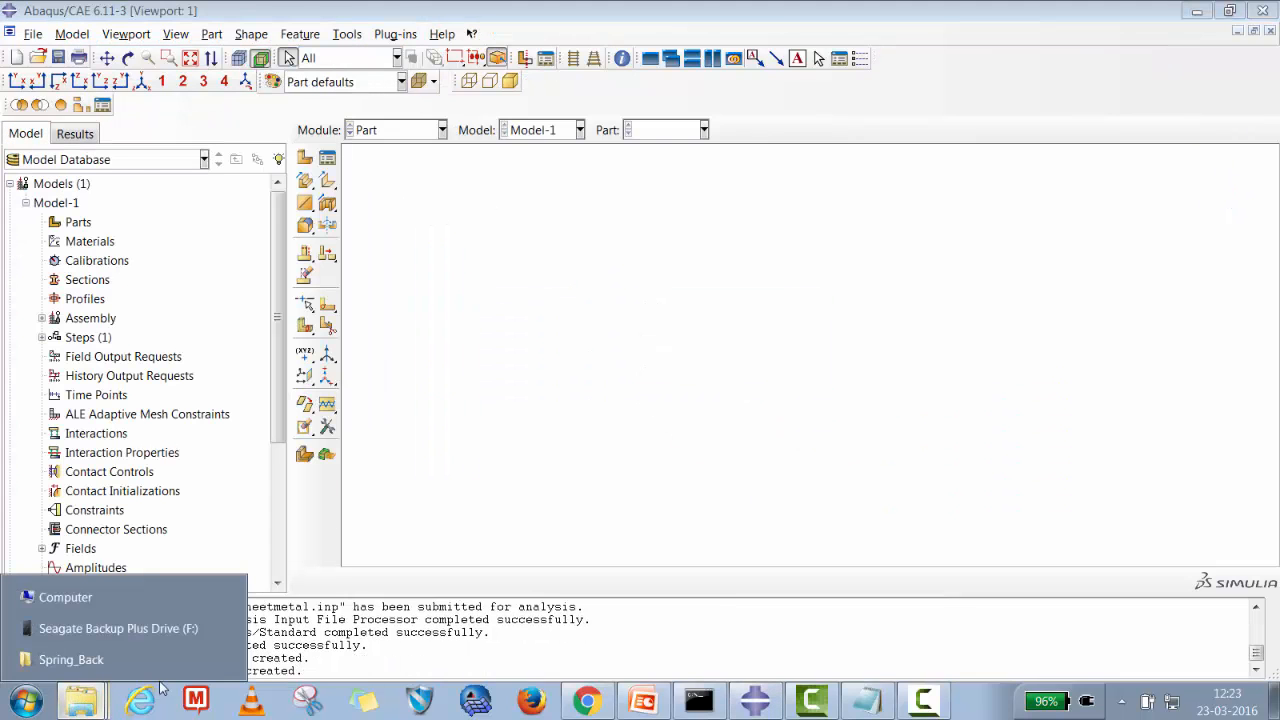
left_click(91, 659)
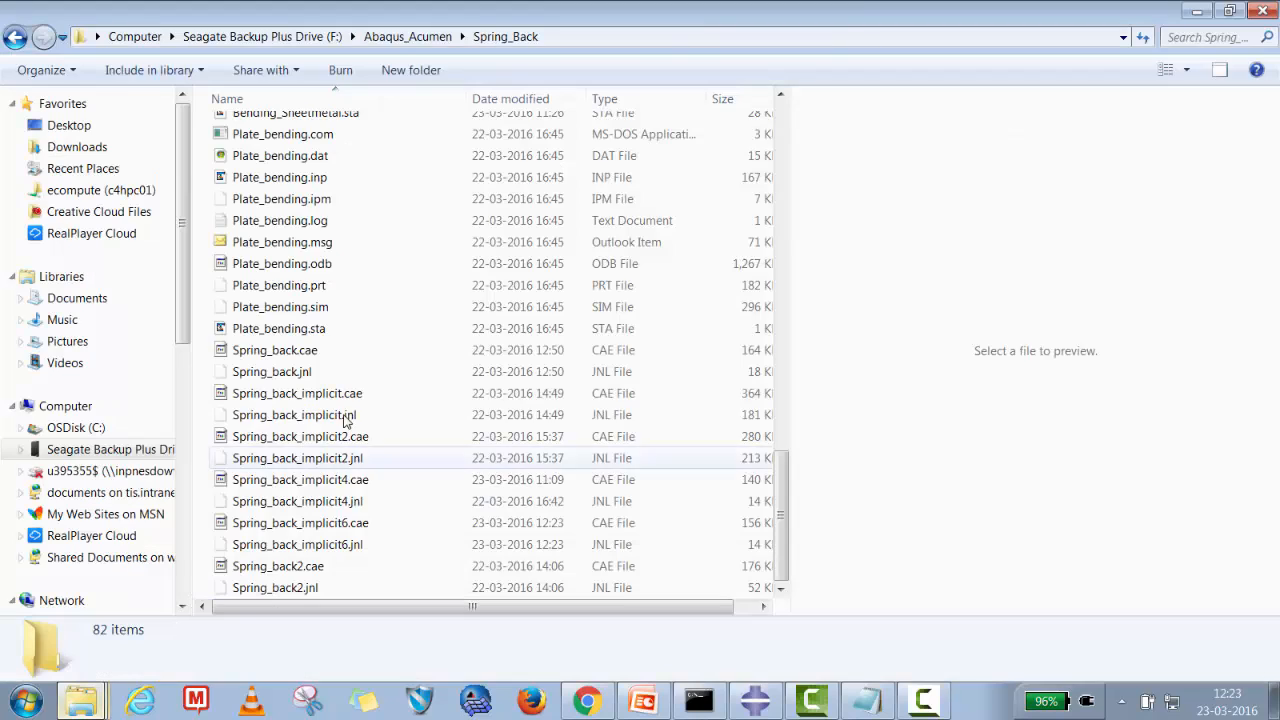
left_click(405, 37)
double_click(320, 478)
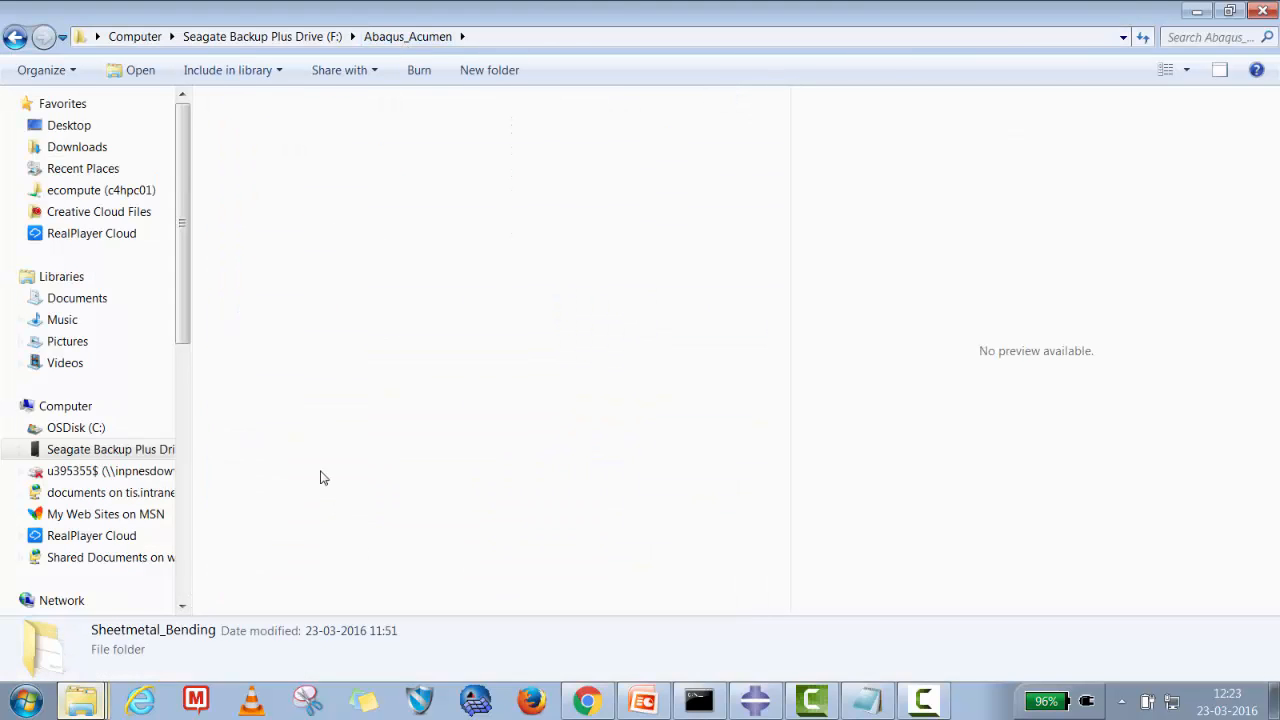
left_click(526, 40)
right_click(286, 39)
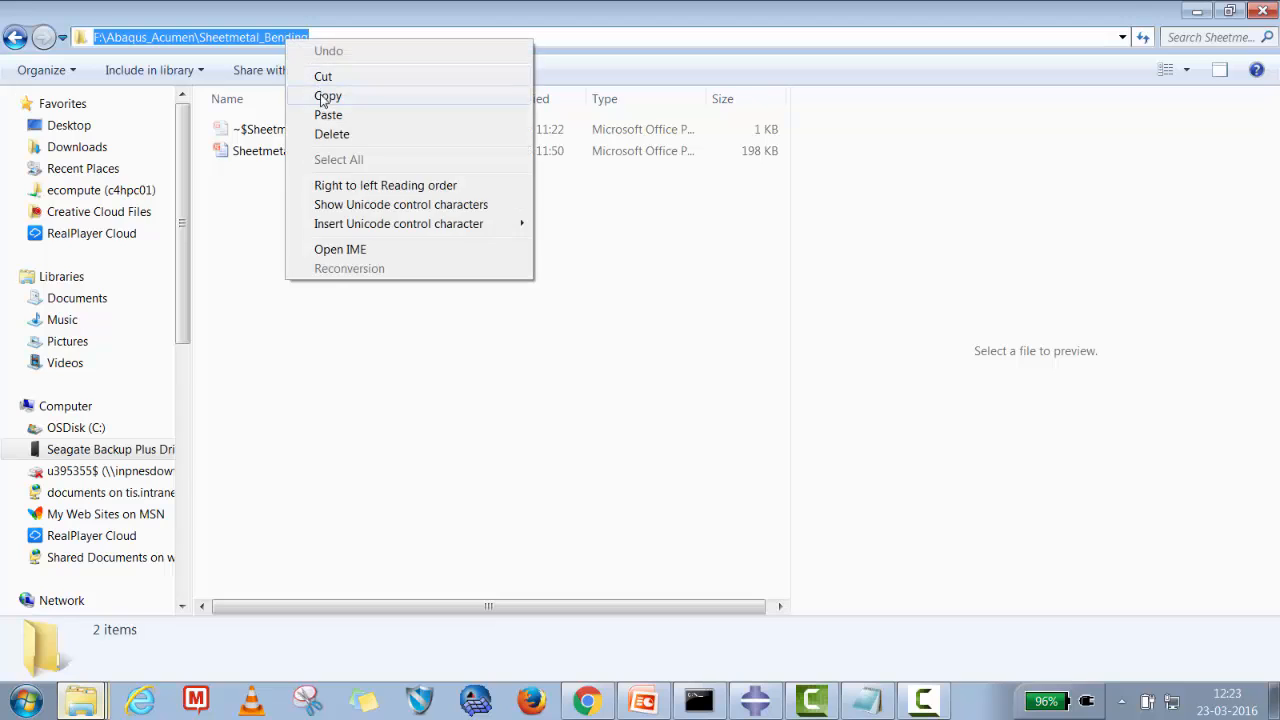
left_click(323, 97)
left_click(1197, 10)
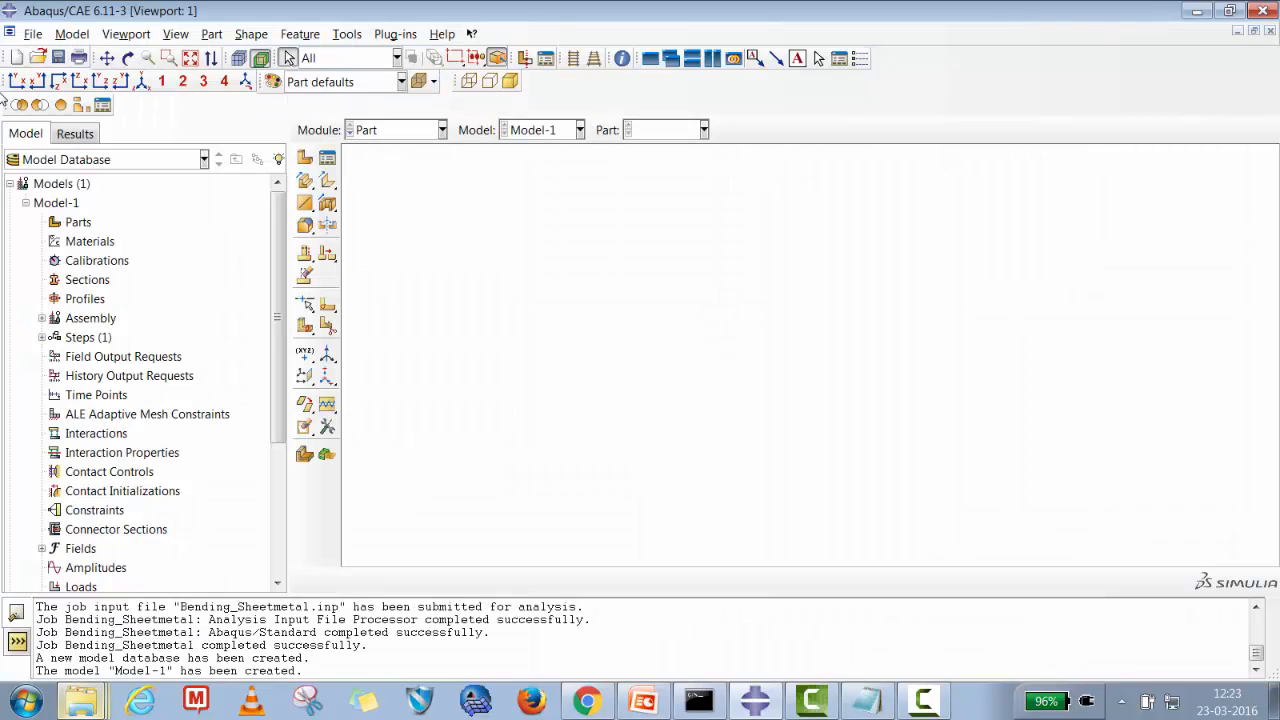
Set the work directory to the Sheetmetal_Bending folder.
left_click(33, 34)
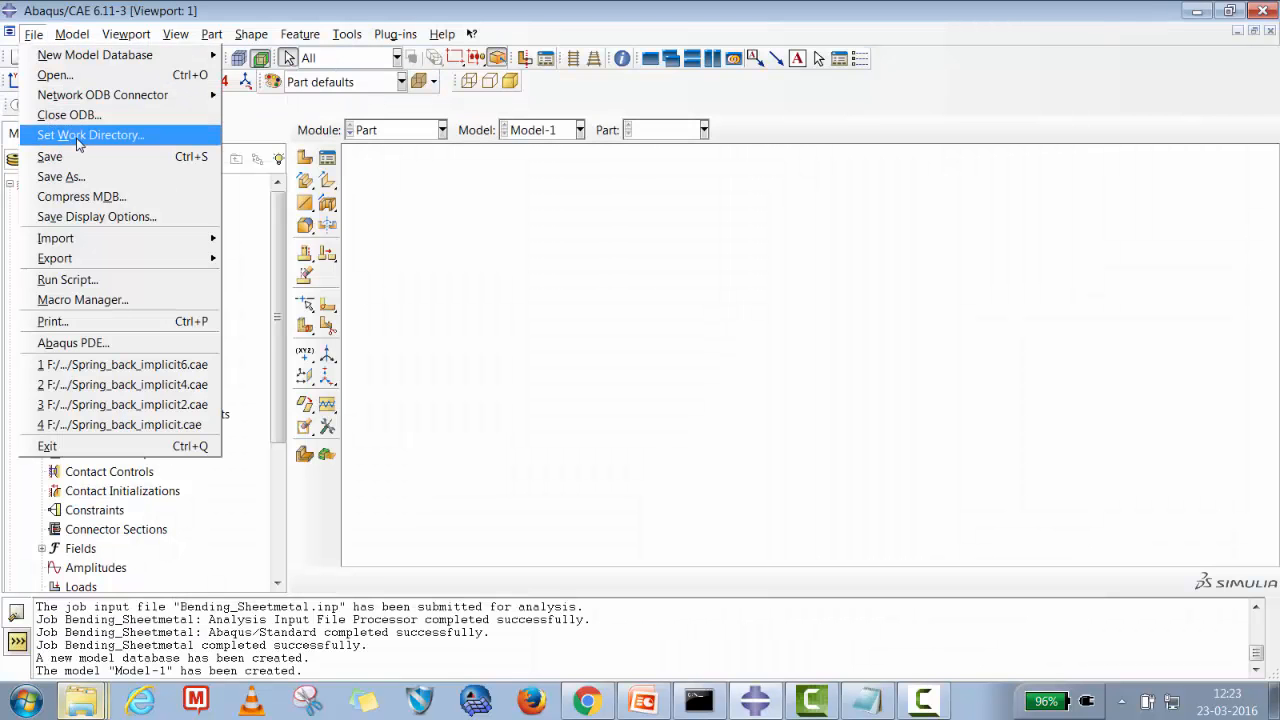
left_click(78, 135)
left_click(796, 410)
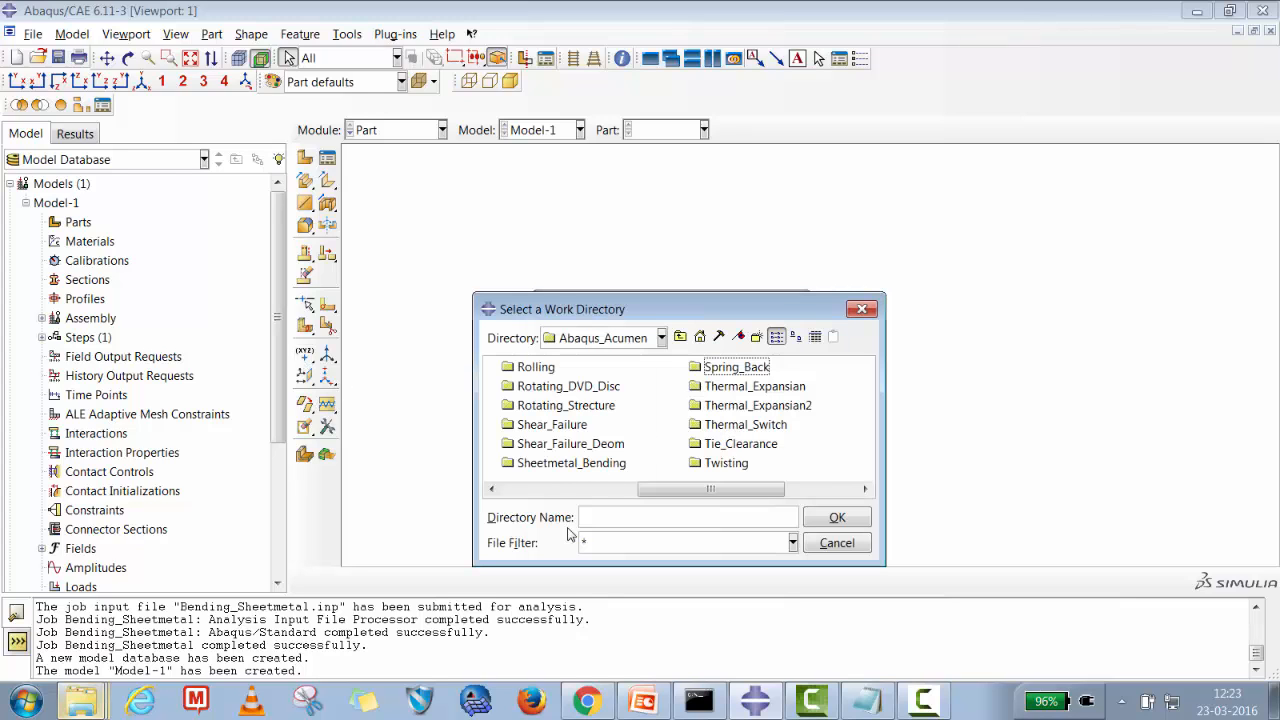
left_click(583, 468)
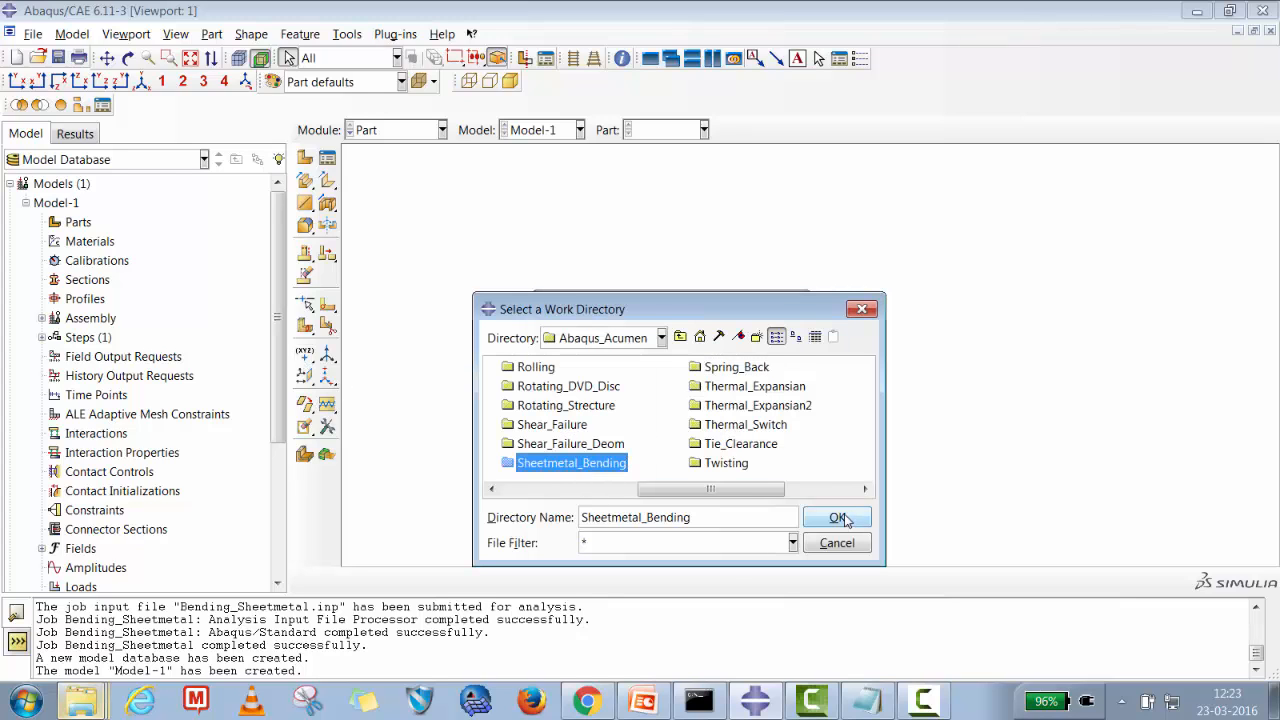
left_click(837, 517)
key("Return")
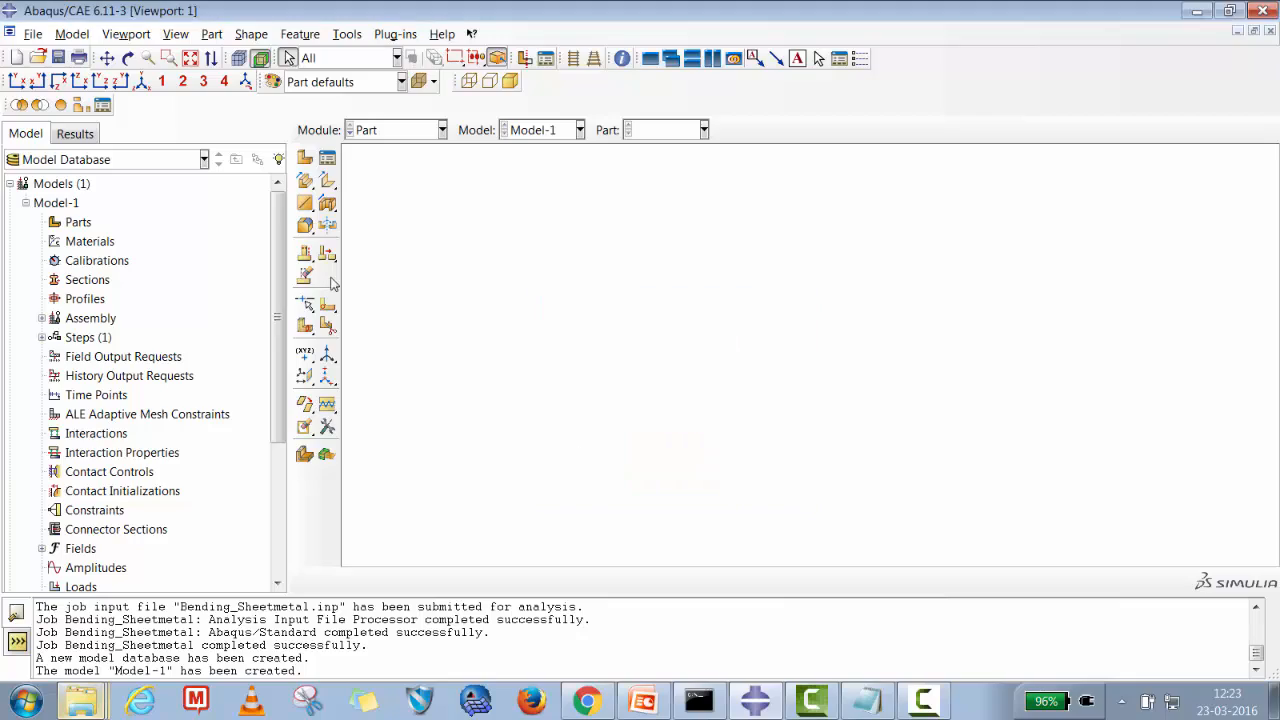
Create a part named Plate as a 2D planar deformable shell with approximate size 200.
right_click(78, 222)
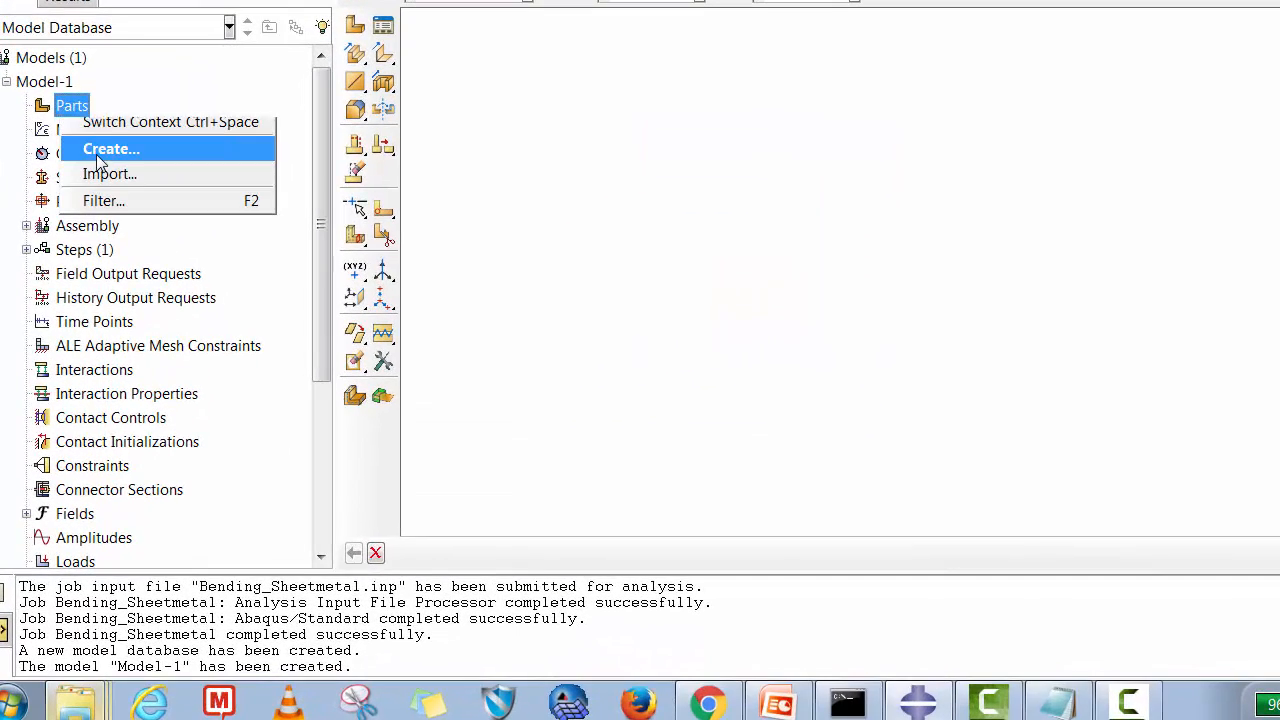
left_click(100, 149)
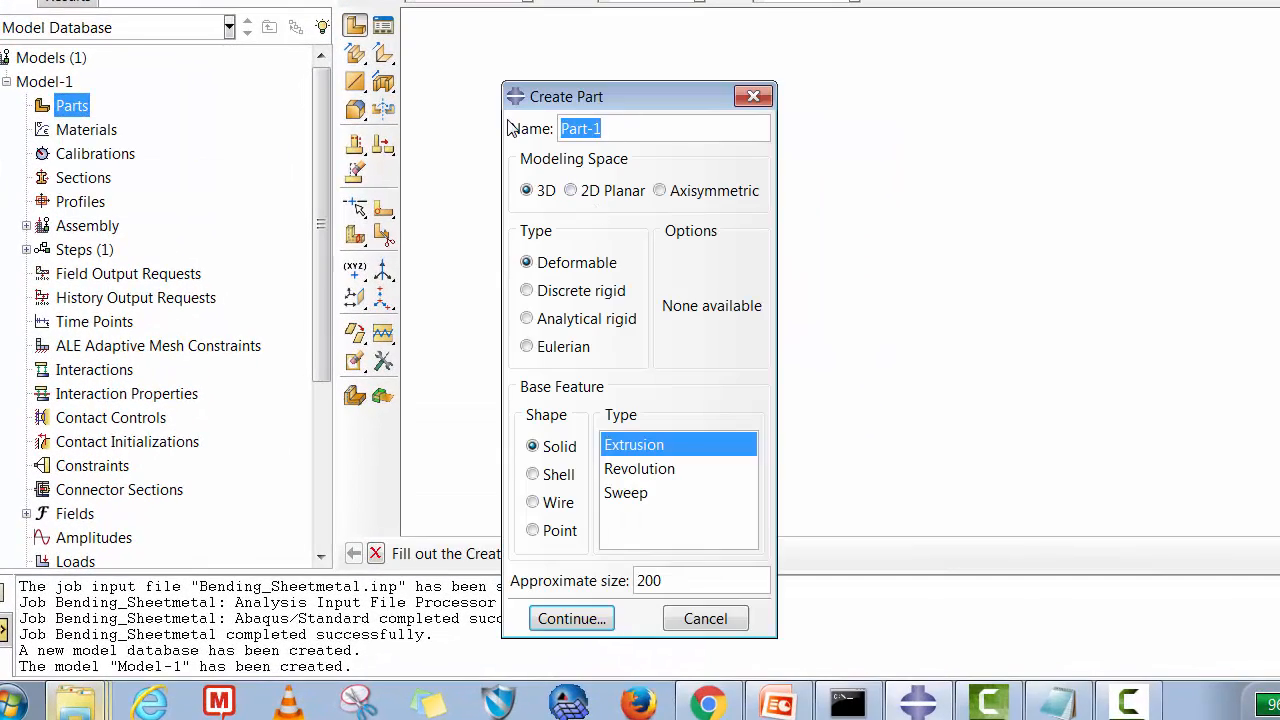
type("PLa")
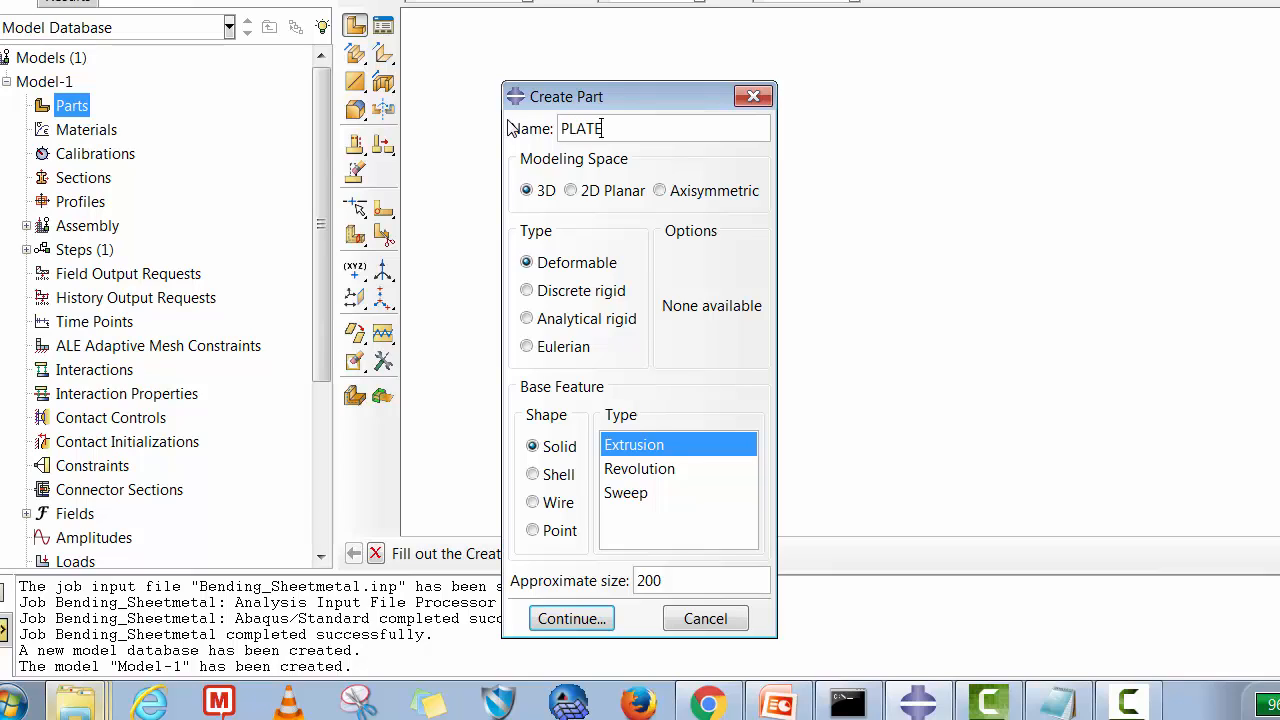
key("BackSpace")
key("BackSpace")
key("BackSpace")
key("BackSpace")
type("late")
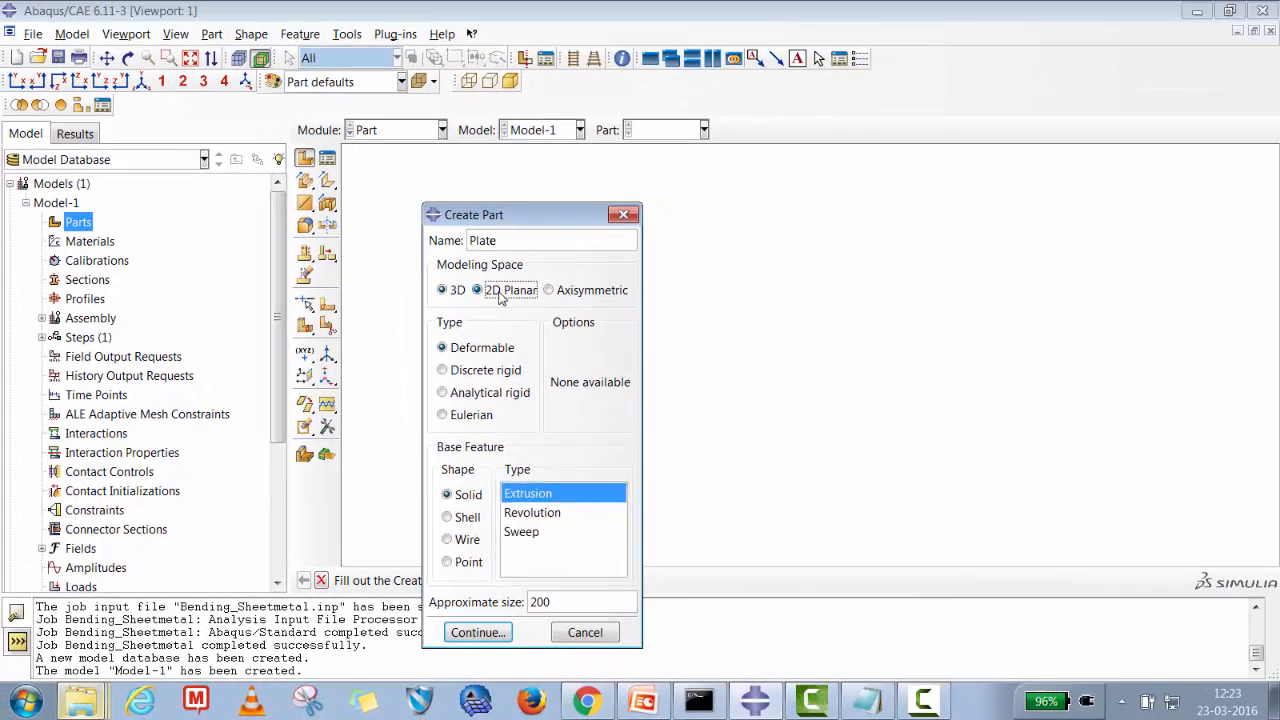
left_click(580, 190)
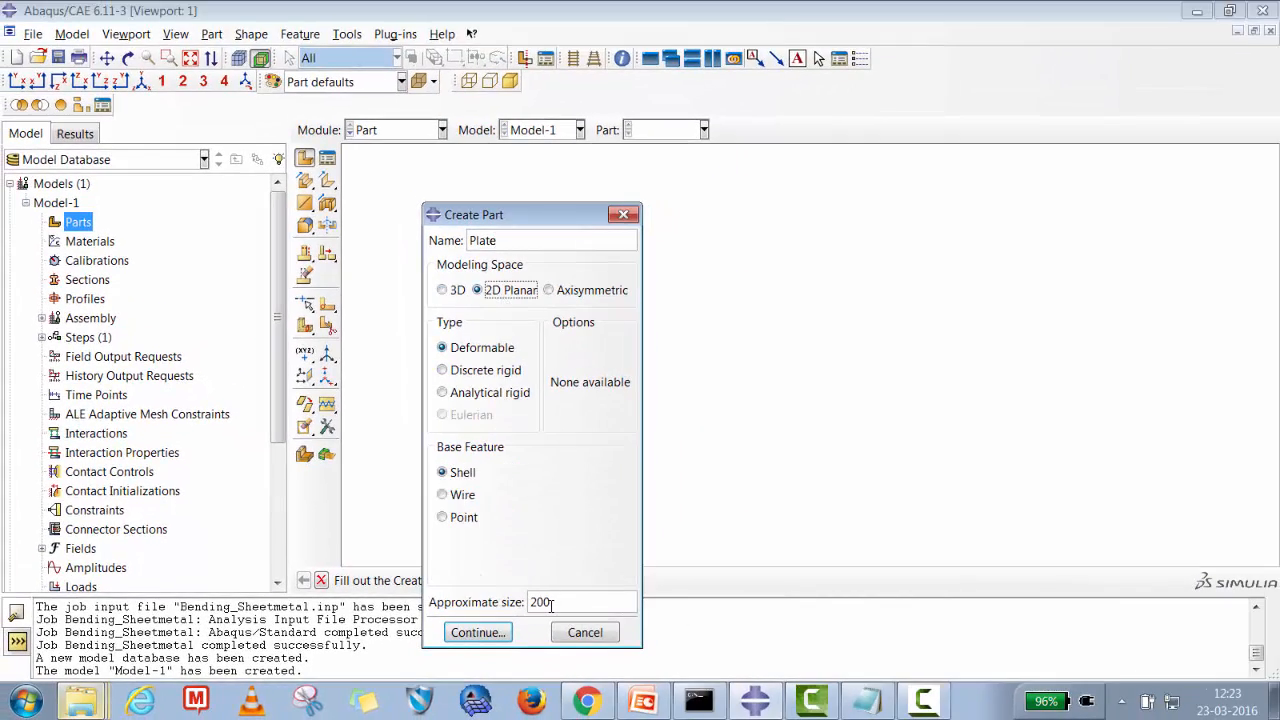
left_click(476, 633)
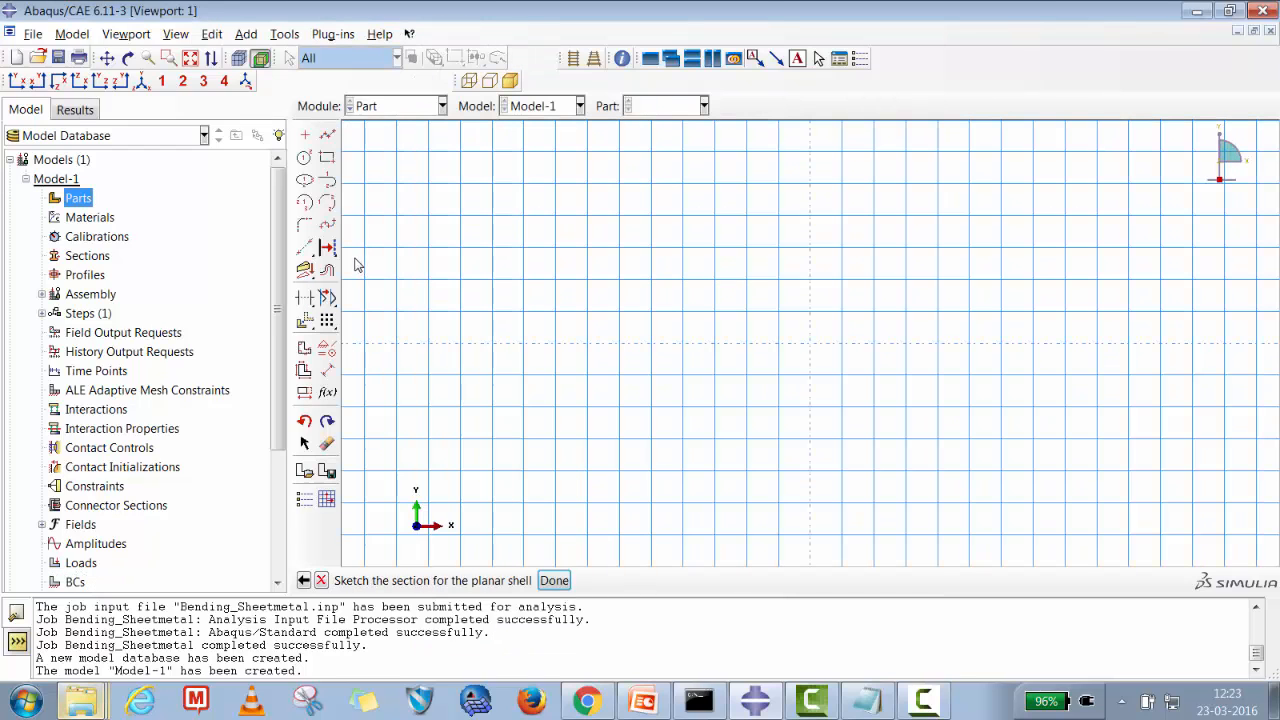
Place sketch points at 0,0, 65,0 and -65,0 along the horizontal axis.
left_click(305, 136)
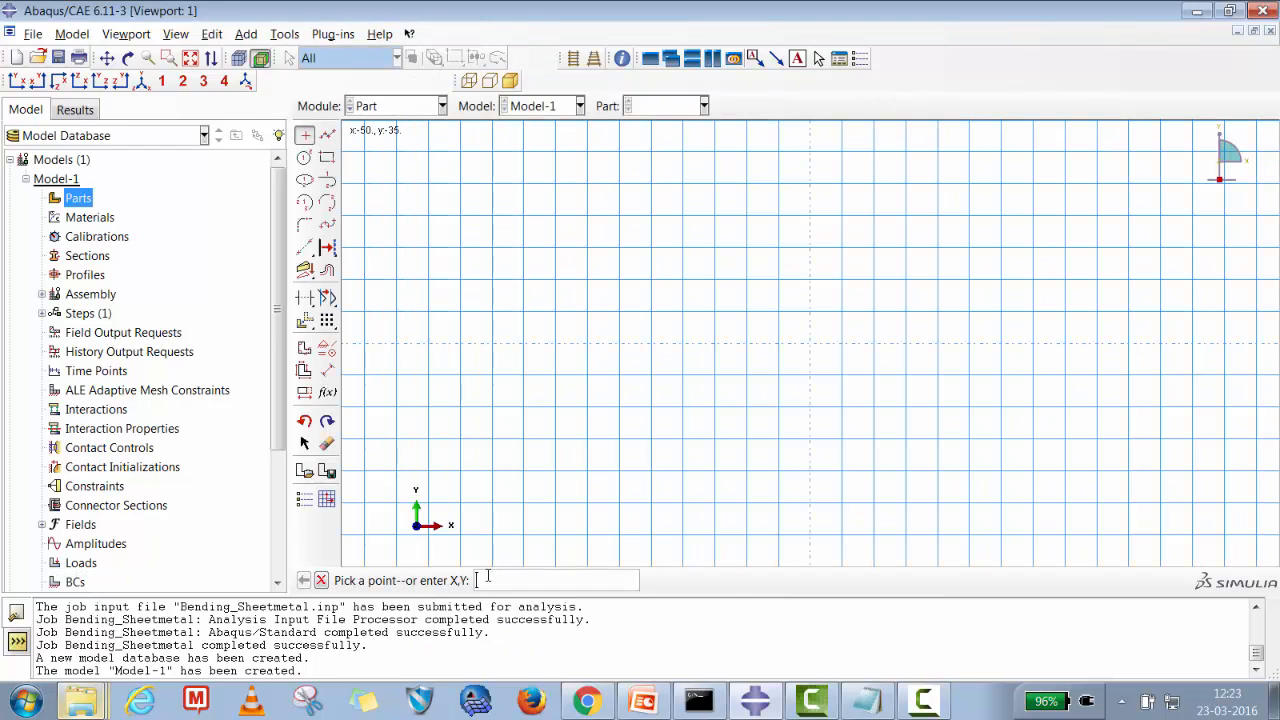
type("0,0")
key("Return")
type("65,0")
key("Return")
key("Return")
type("65,-,-1")
Draw a line from the point at -65,0 to the point at 65,0 and finish the sketch.
left_click(327, 134)
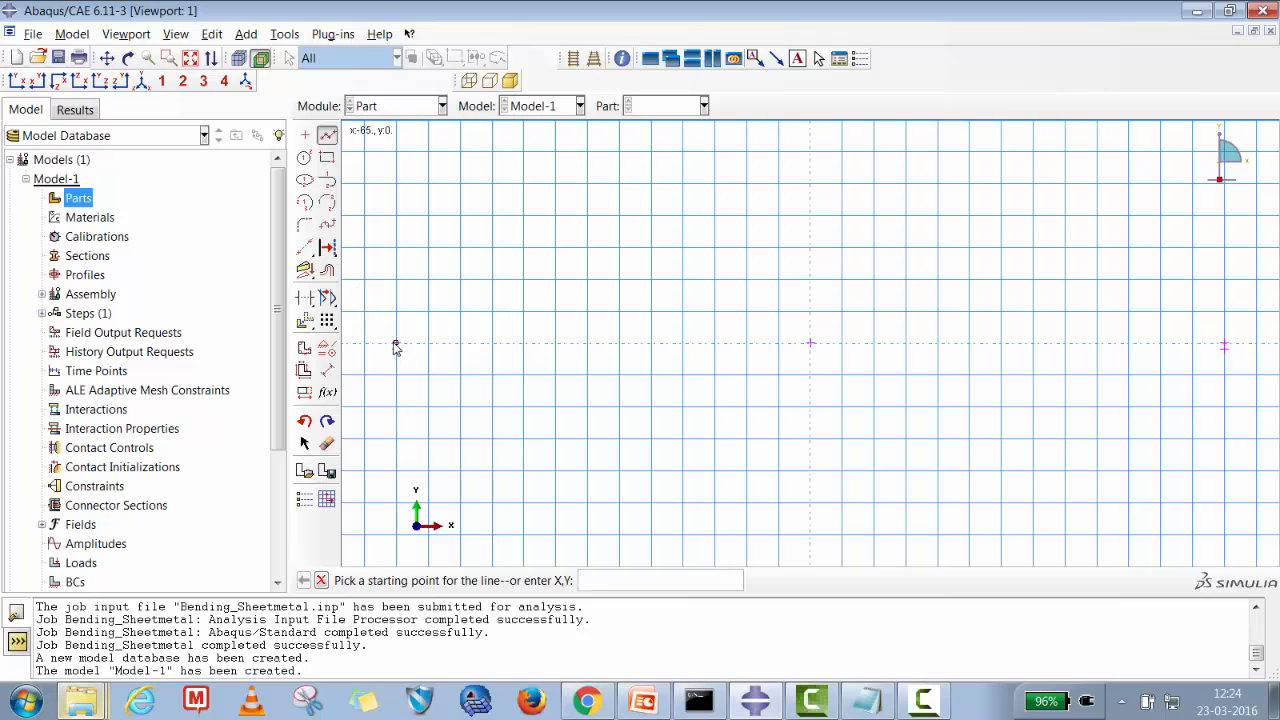
left_click(396, 345)
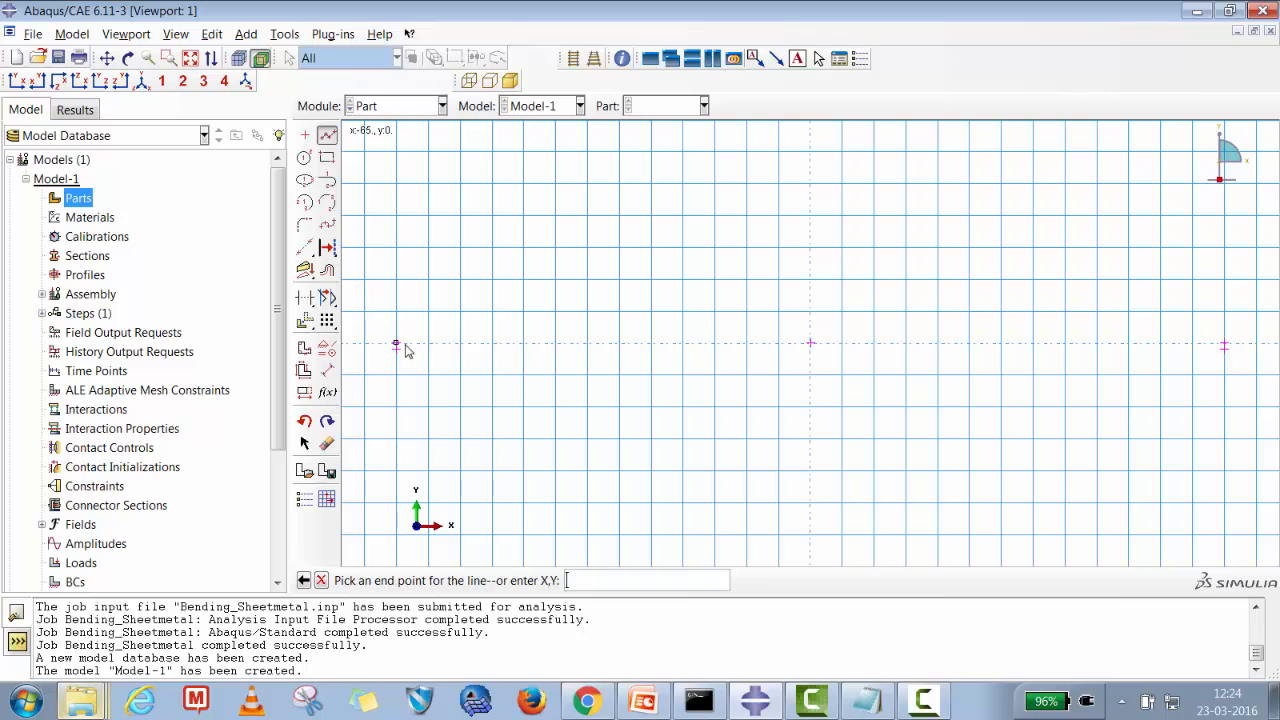
left_click(1225, 345)
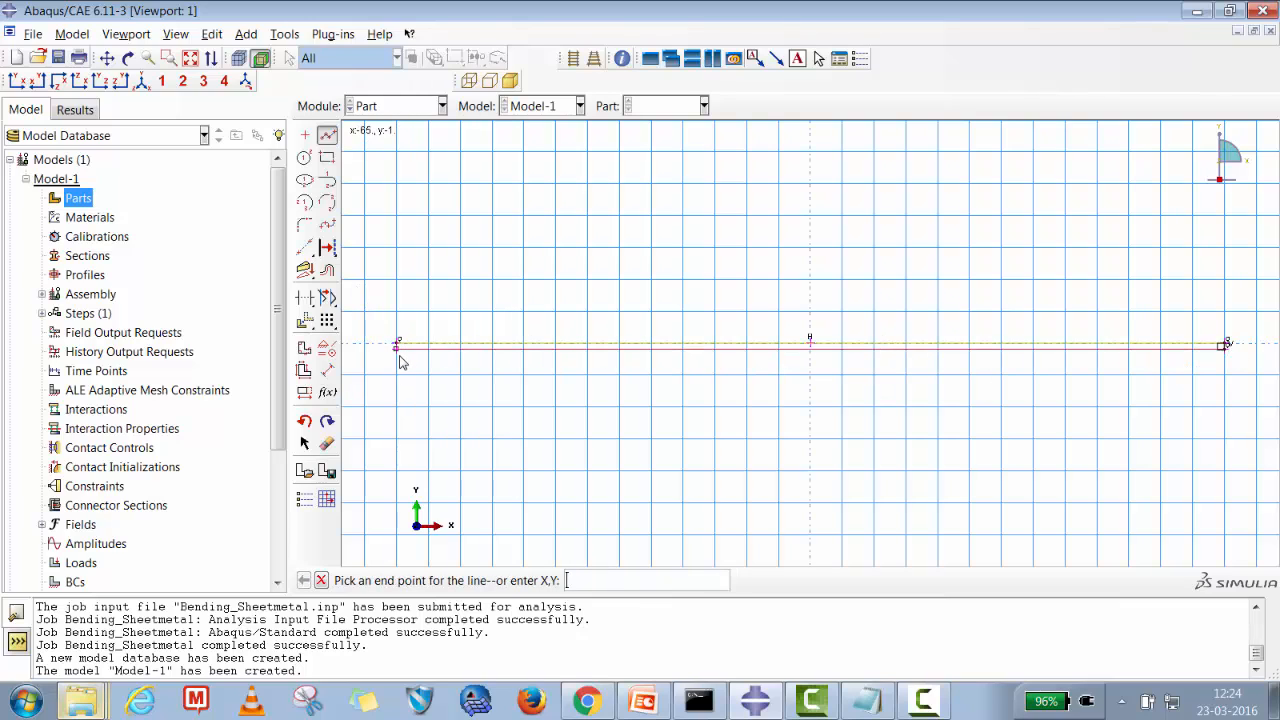
left_click(400, 355)
left_click(398, 344)
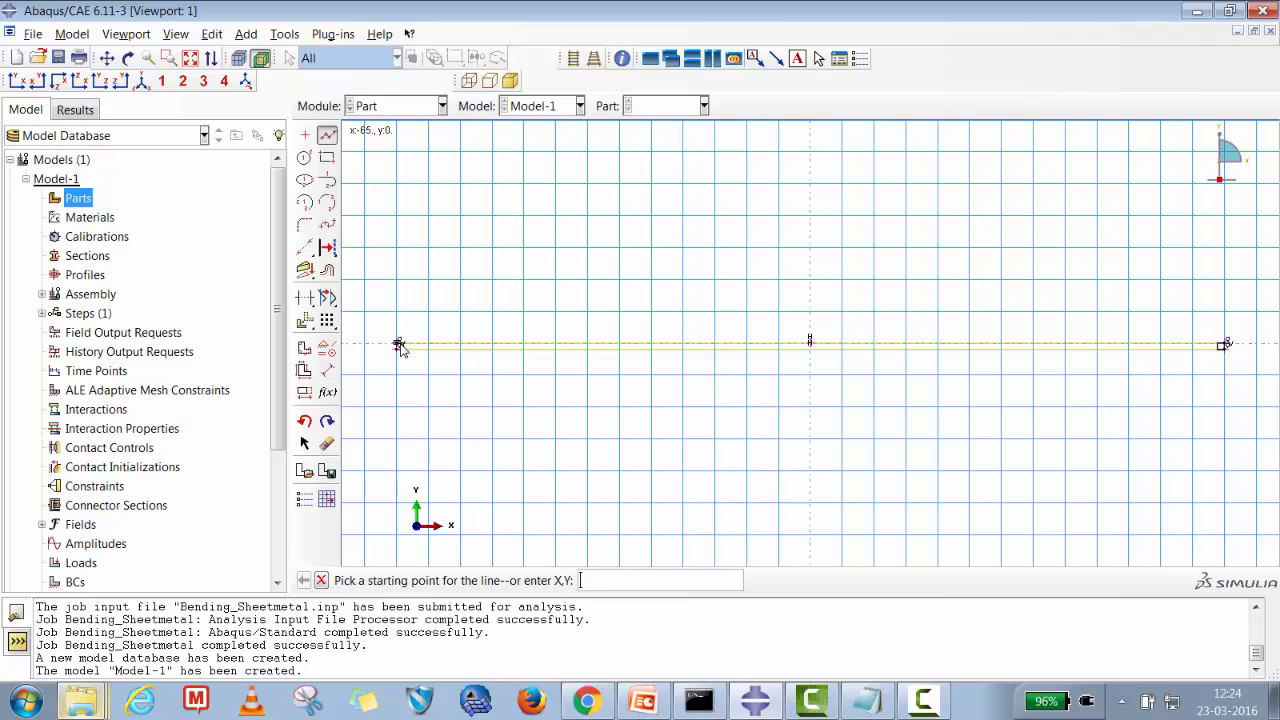
left_click(321, 580)
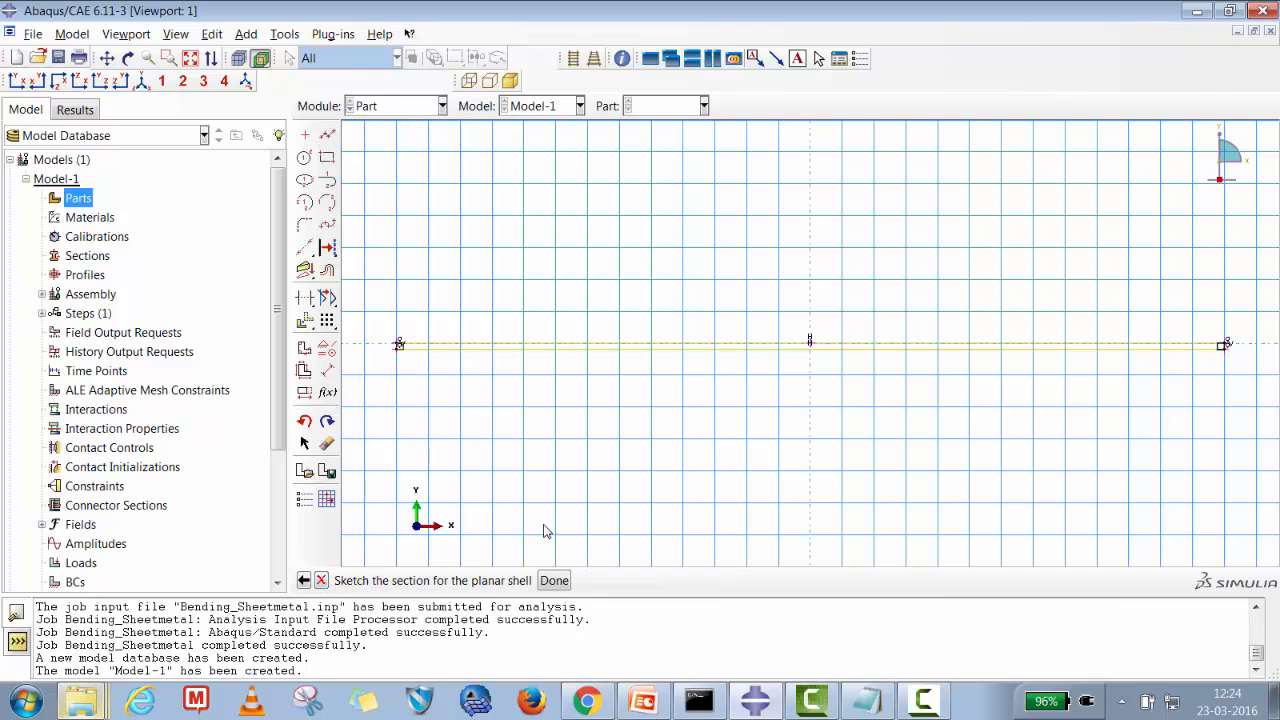
left_click(554, 581)
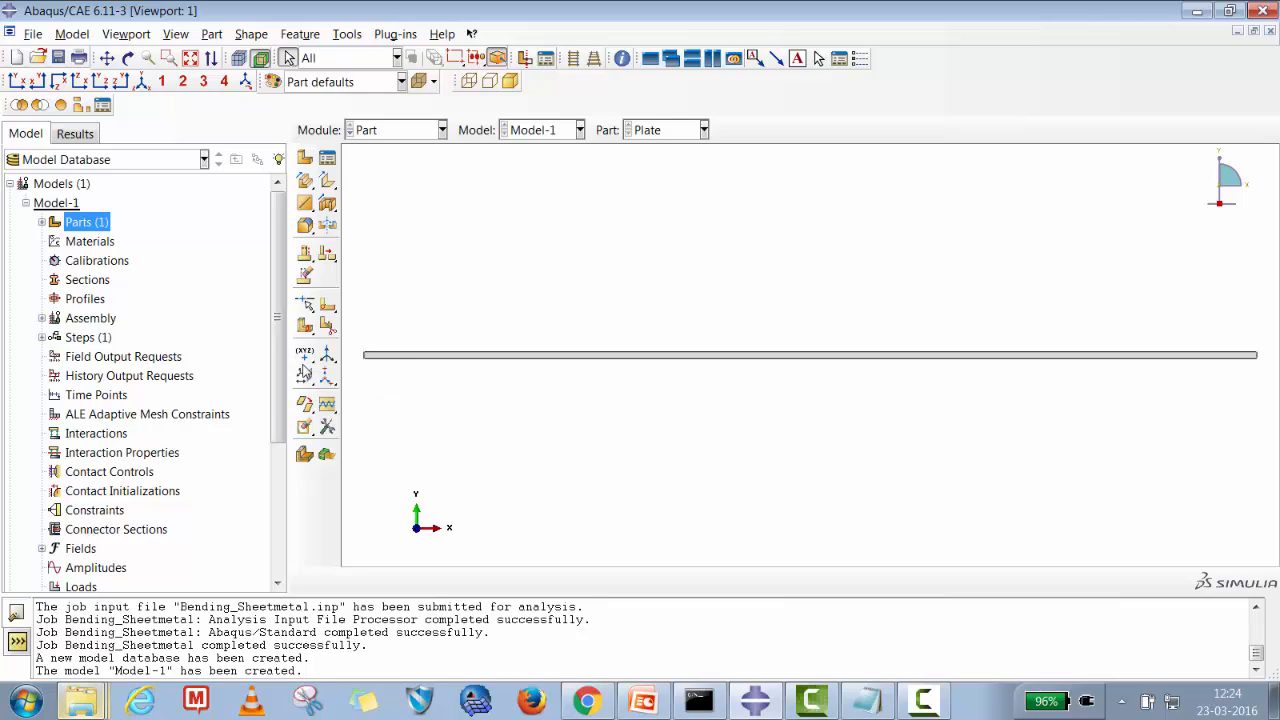
Create a datum plane offset 0.0 from the YZ principal plane.
left_click(305, 377)
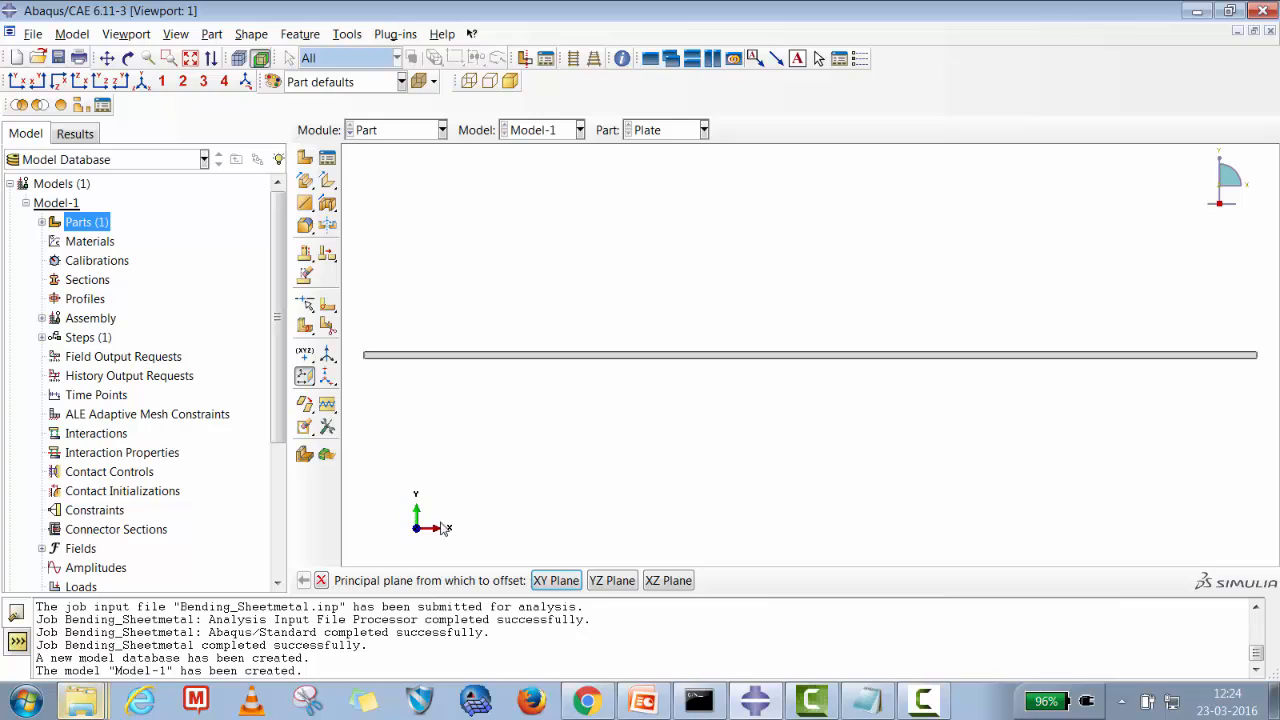
left_click(612, 581)
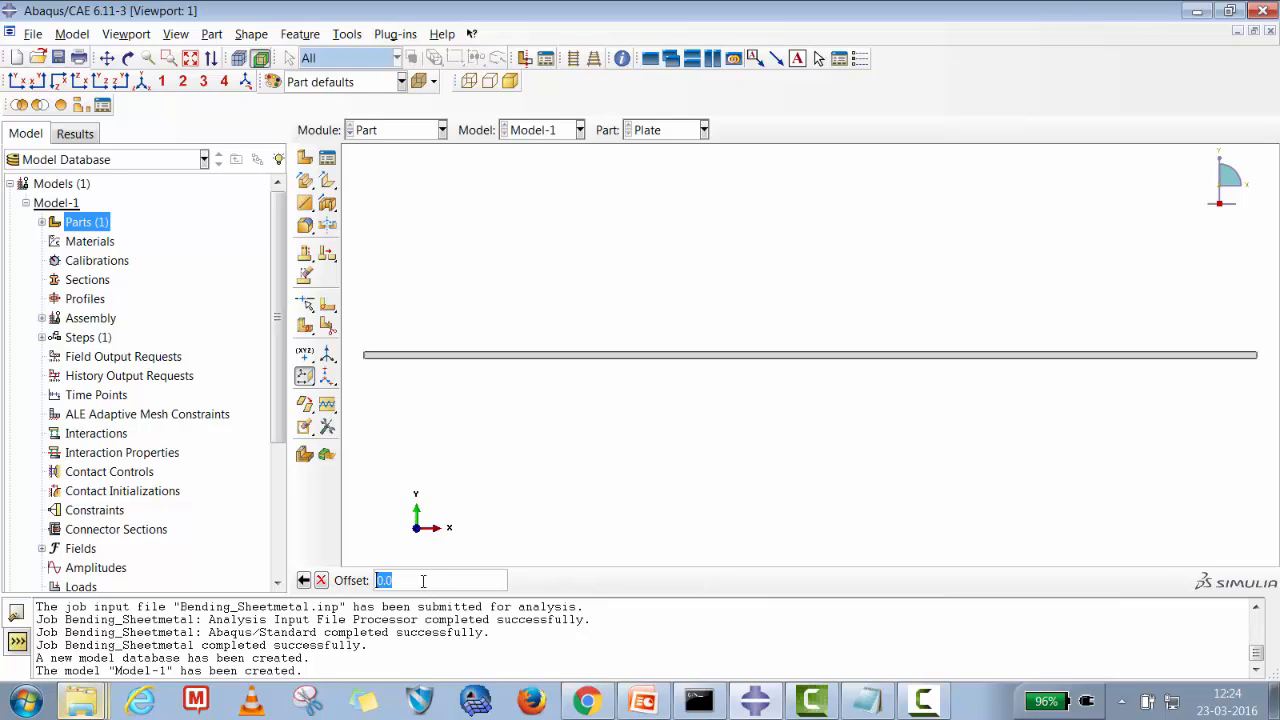
key("Return")
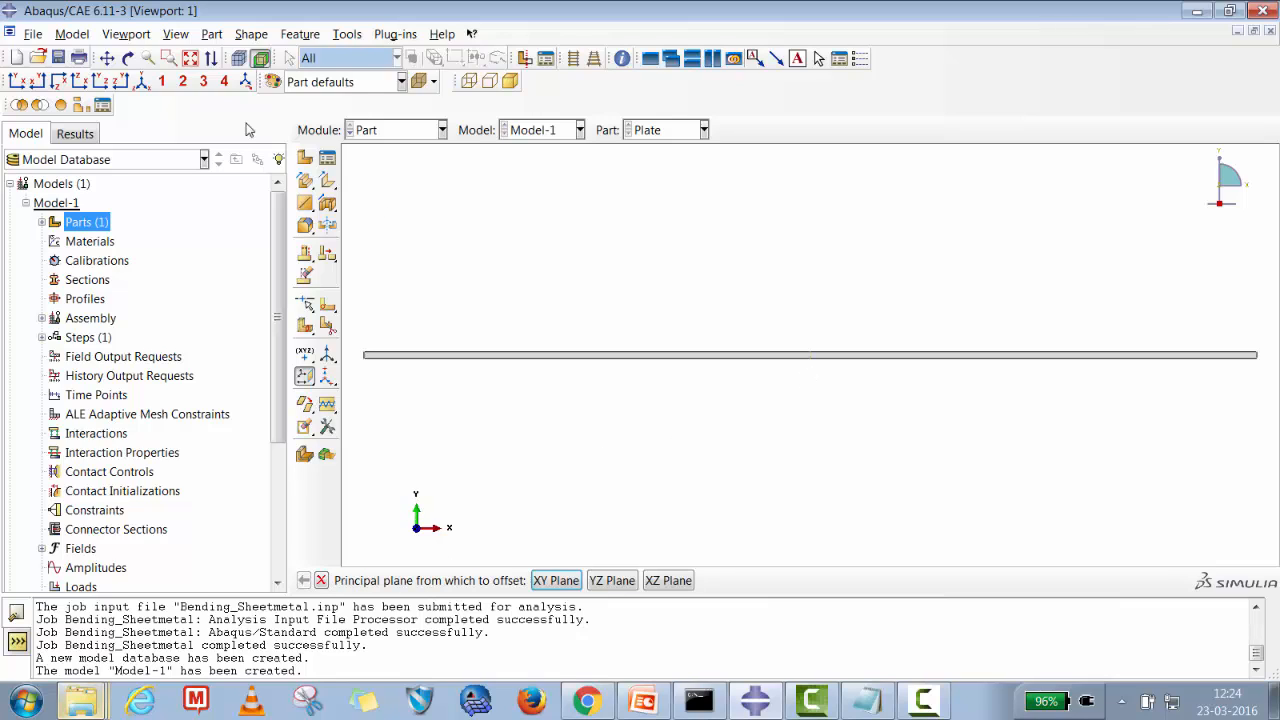
Partition the plate's face with the datum plane at its middle.
left_click(128, 58)
mouse_move(797, 400)
left_mouse_down()
mouse_move(780, 383)
mouse_move(782, 409)
left_mouse_up()
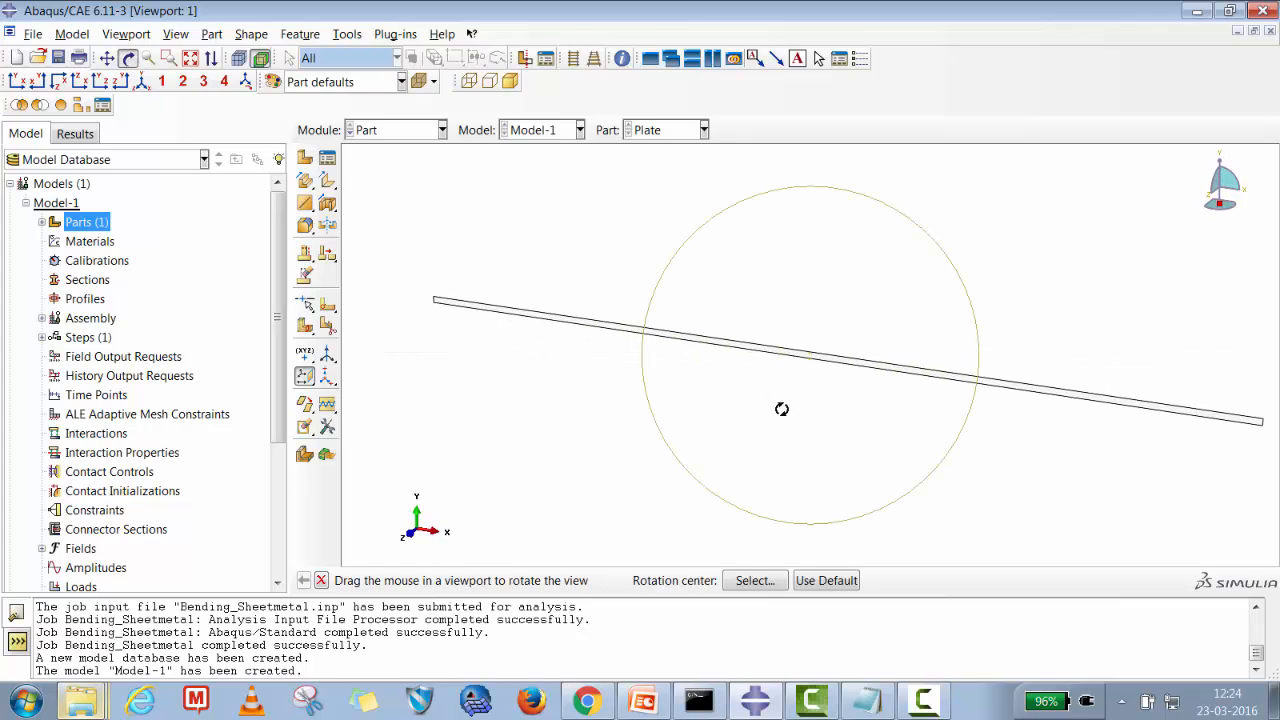
left_click(308, 322)
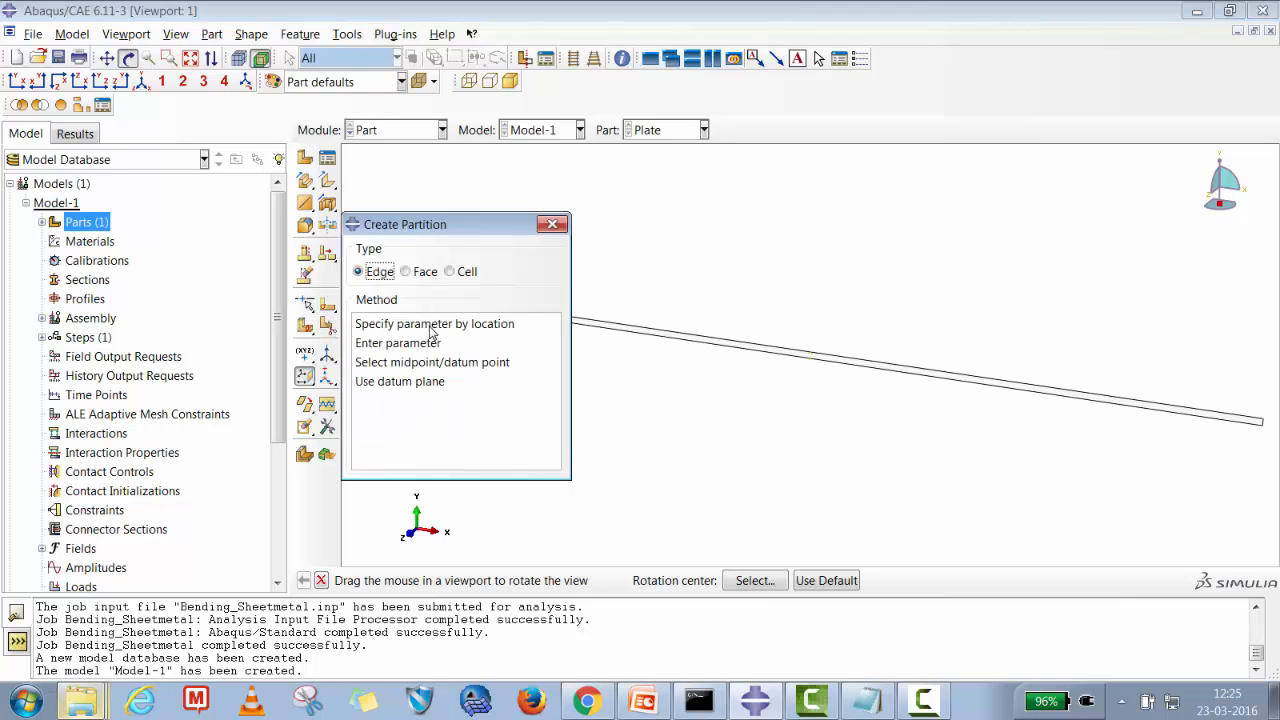
left_click(418, 273)
left_click(410, 364)
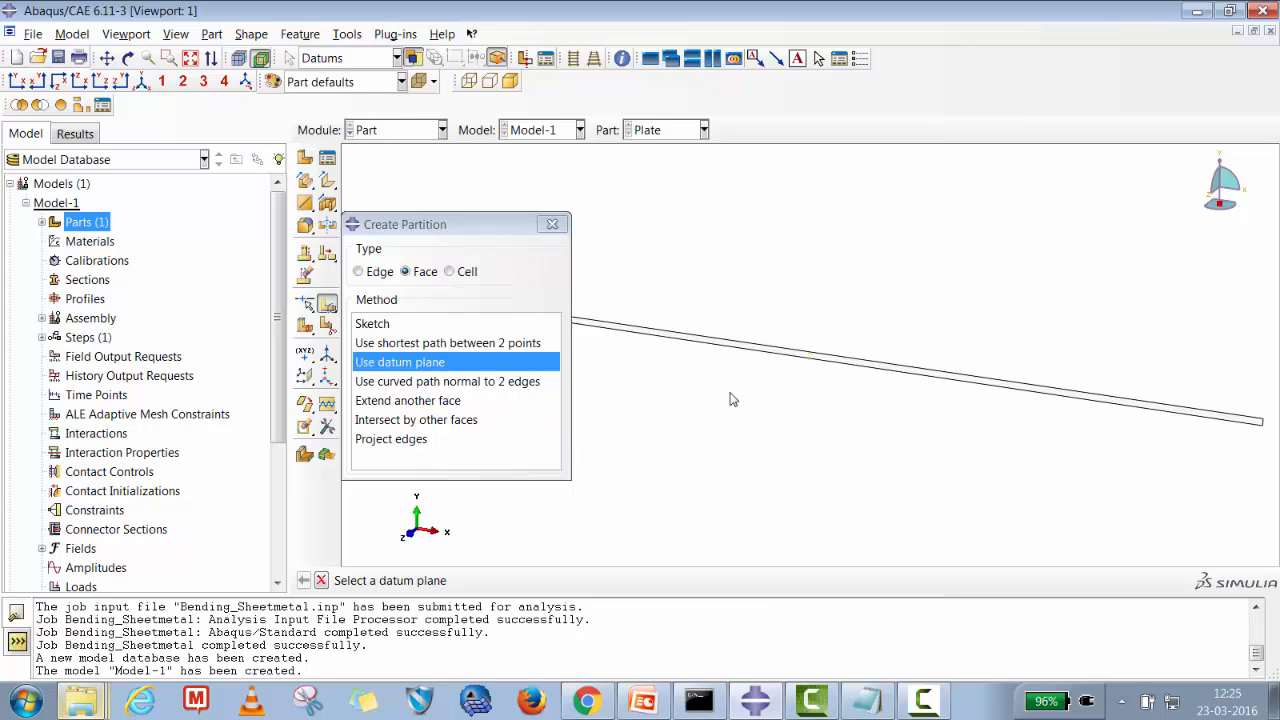
left_click(811, 365)
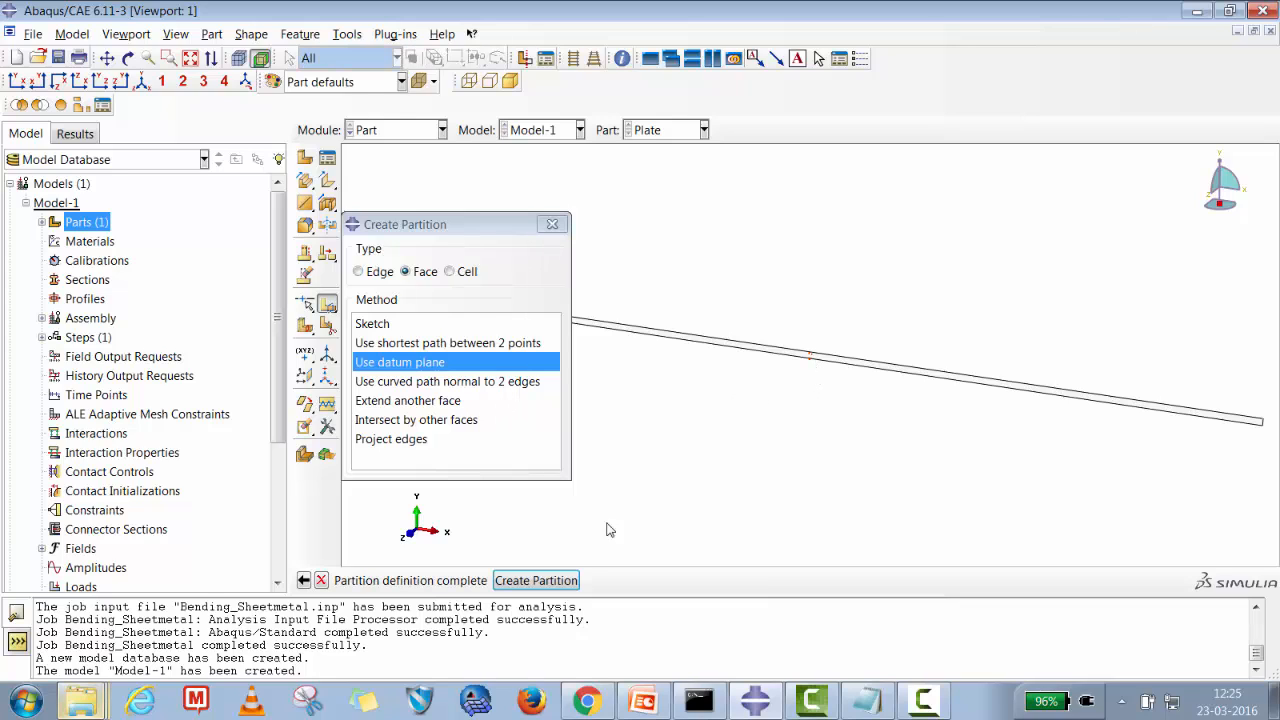
left_click(570, 580)
left_click(617, 582)
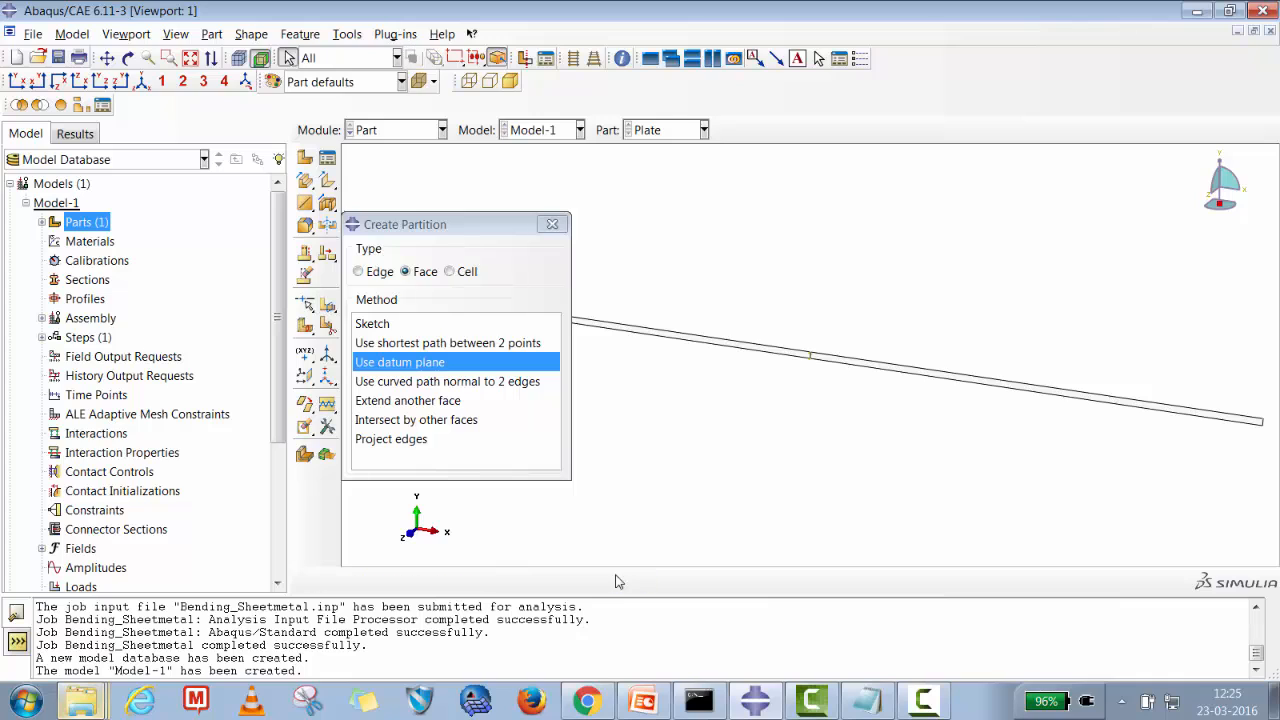
left_click(552, 224)
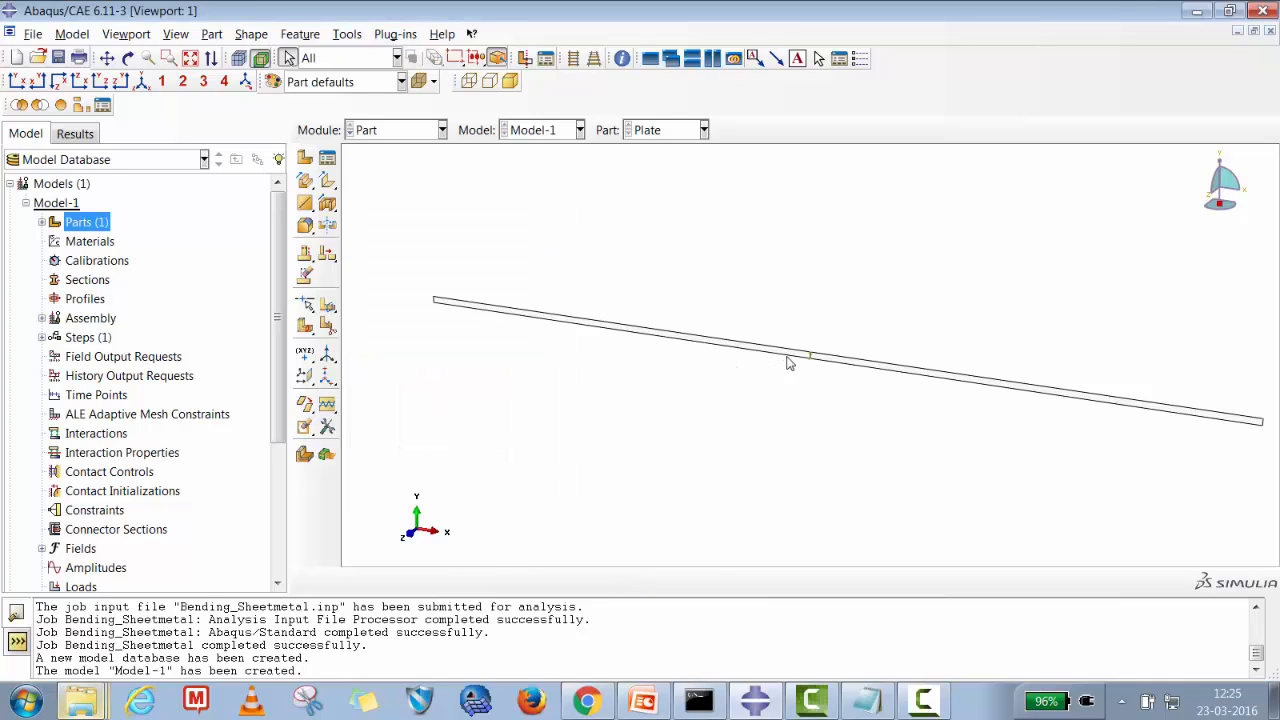
Create a new material named Steel_380X.
left_click(92, 242)
right_click(92, 243)
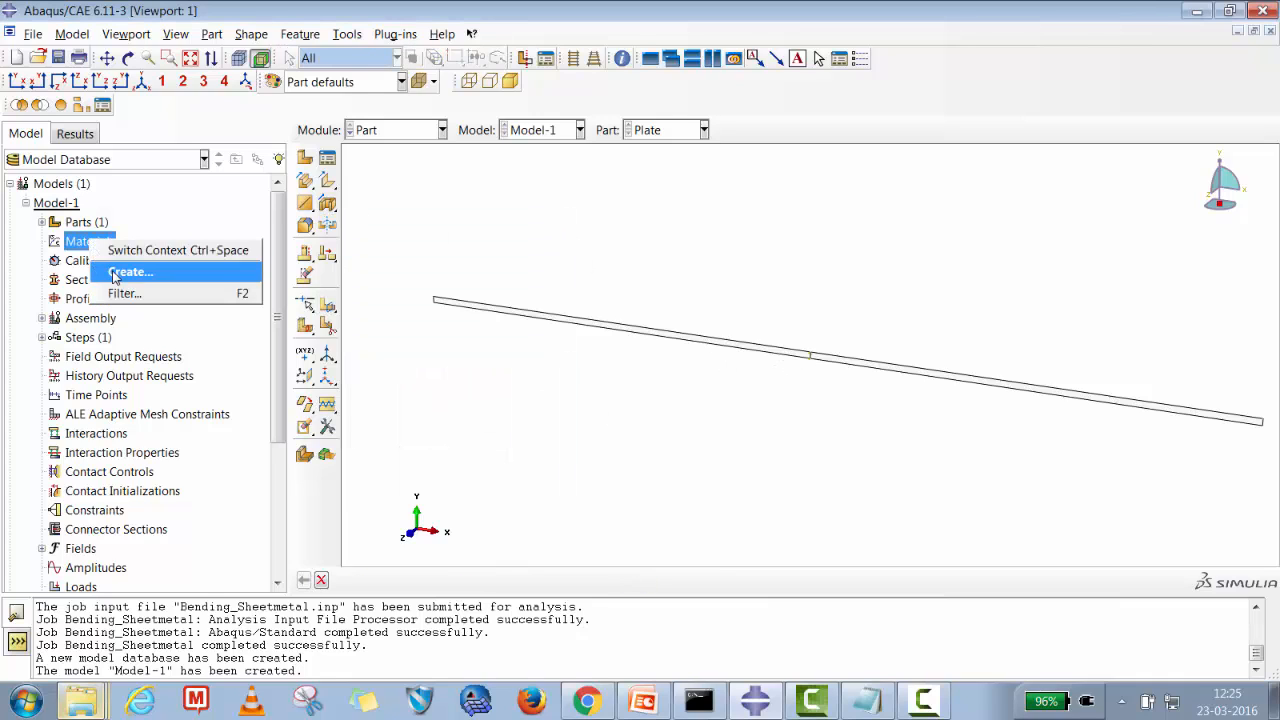
left_click(120, 272)
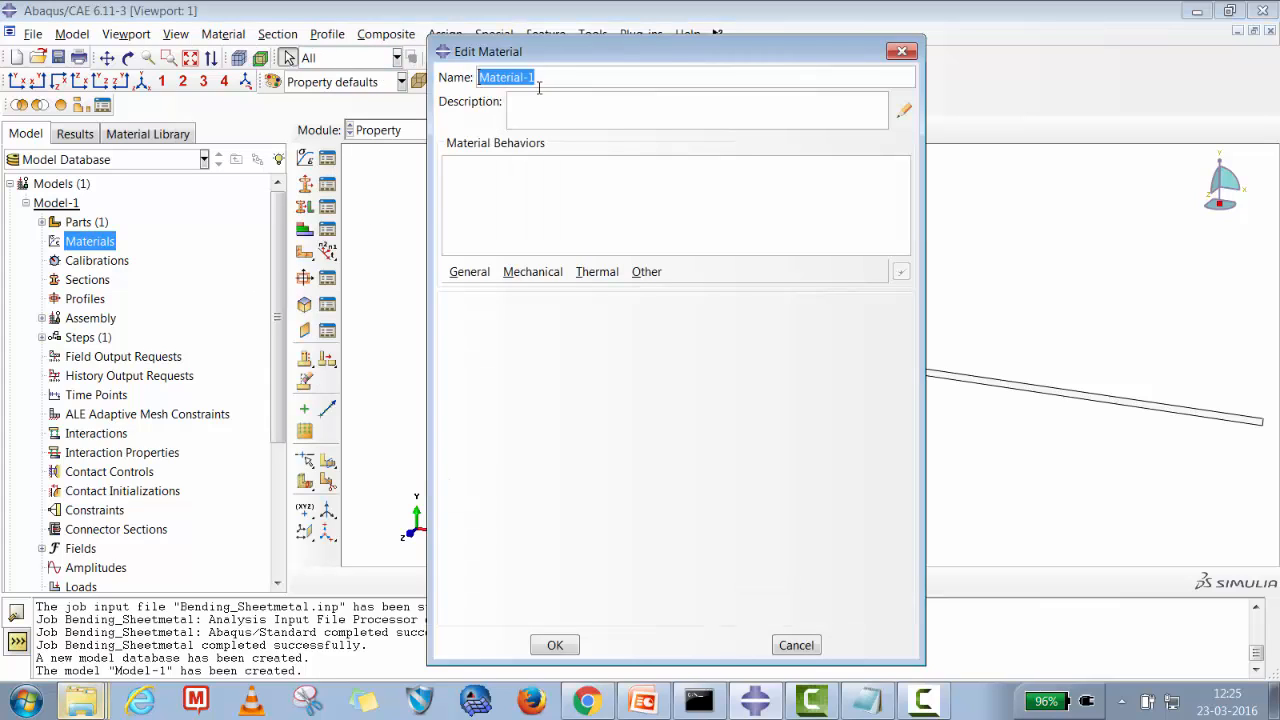
type("Steel")
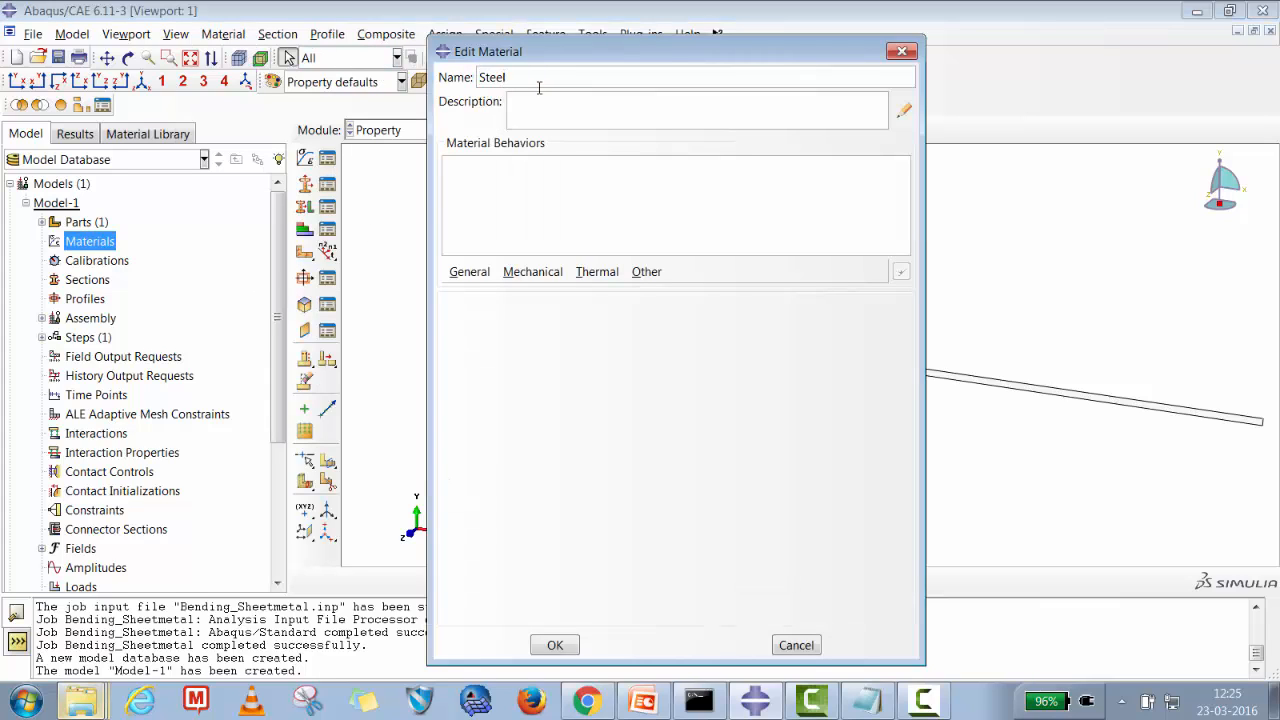
type("_380X")
Add isotropic elastic behaviour with Young's modulus 210e03 and Poisson's ratio 0.3.
left_click(532, 271)
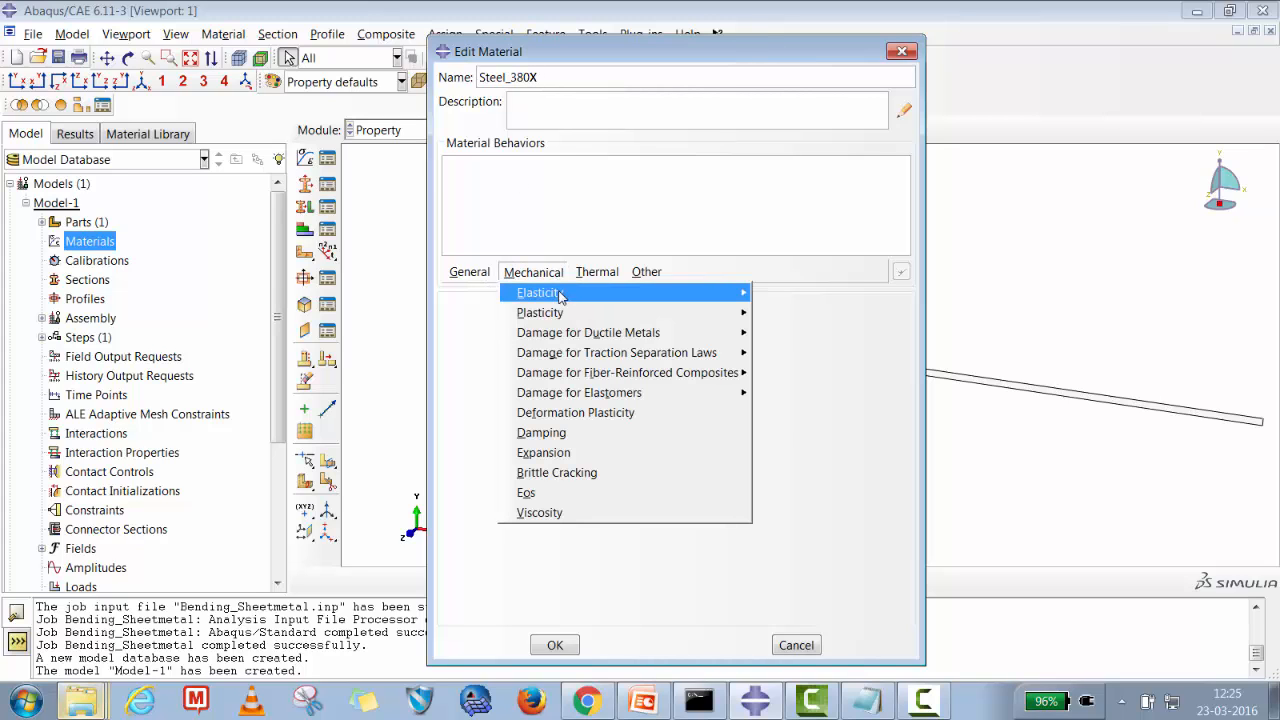
mouse_move(560, 292)
left_click(800, 292)
left_click(540, 528)
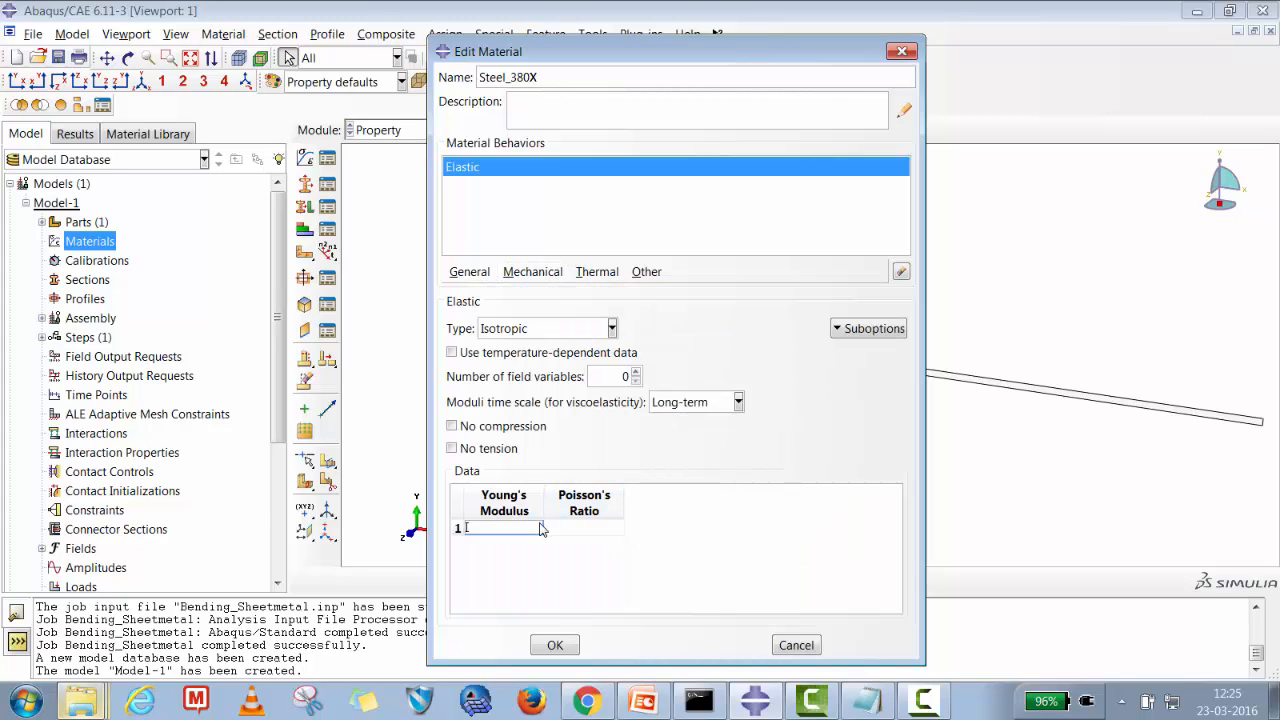
type("210e03")
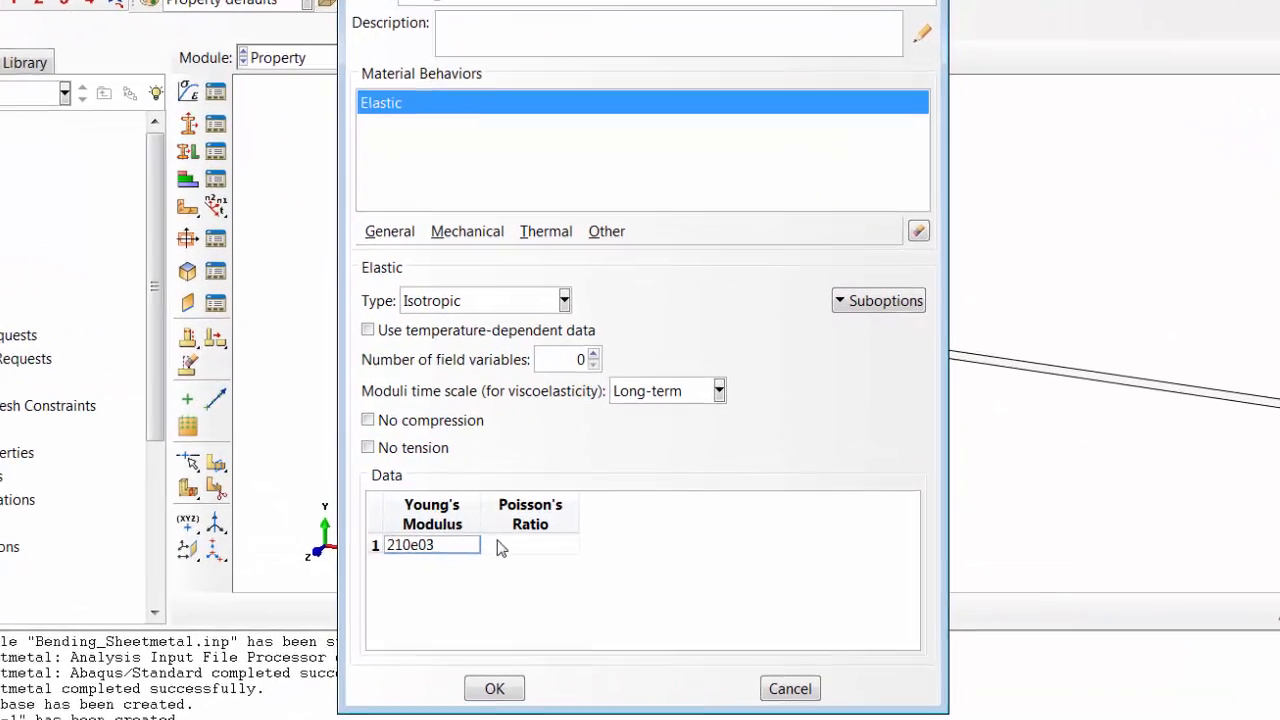
left_click(563, 530)
type("0.3")
left_click(755, 589)
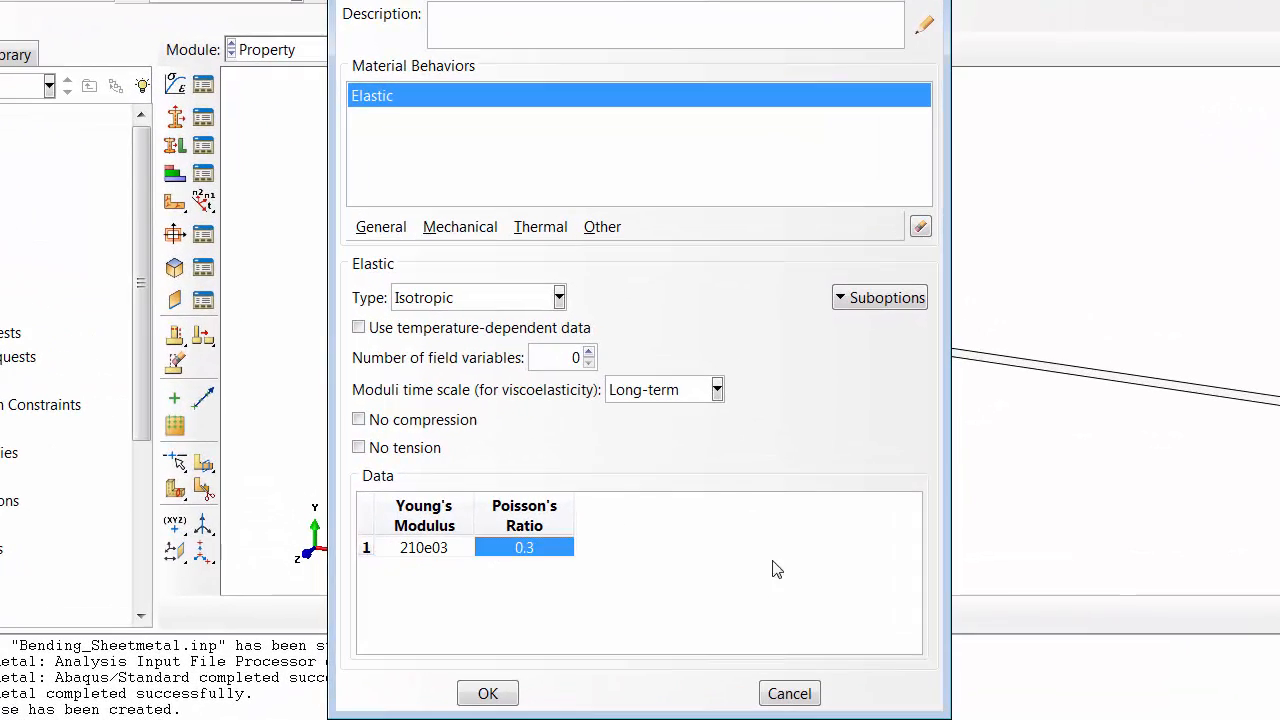
Add plastic behaviour with yield stress/plastic strain rows 400/0, 420/0.02, 500/0.2 and a 600 yield stress row, then save the material.
left_click(460, 227)
mouse_move(514, 277)
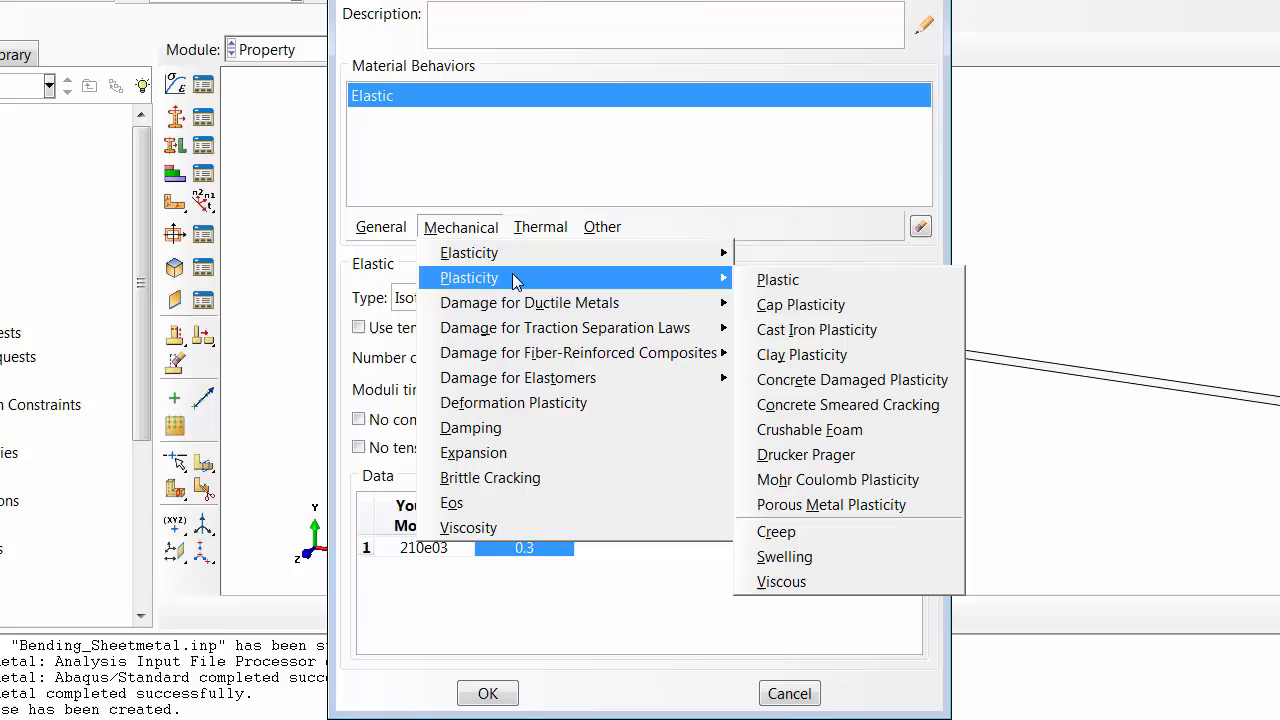
left_click(772, 278)
left_click(432, 488)
type("4")
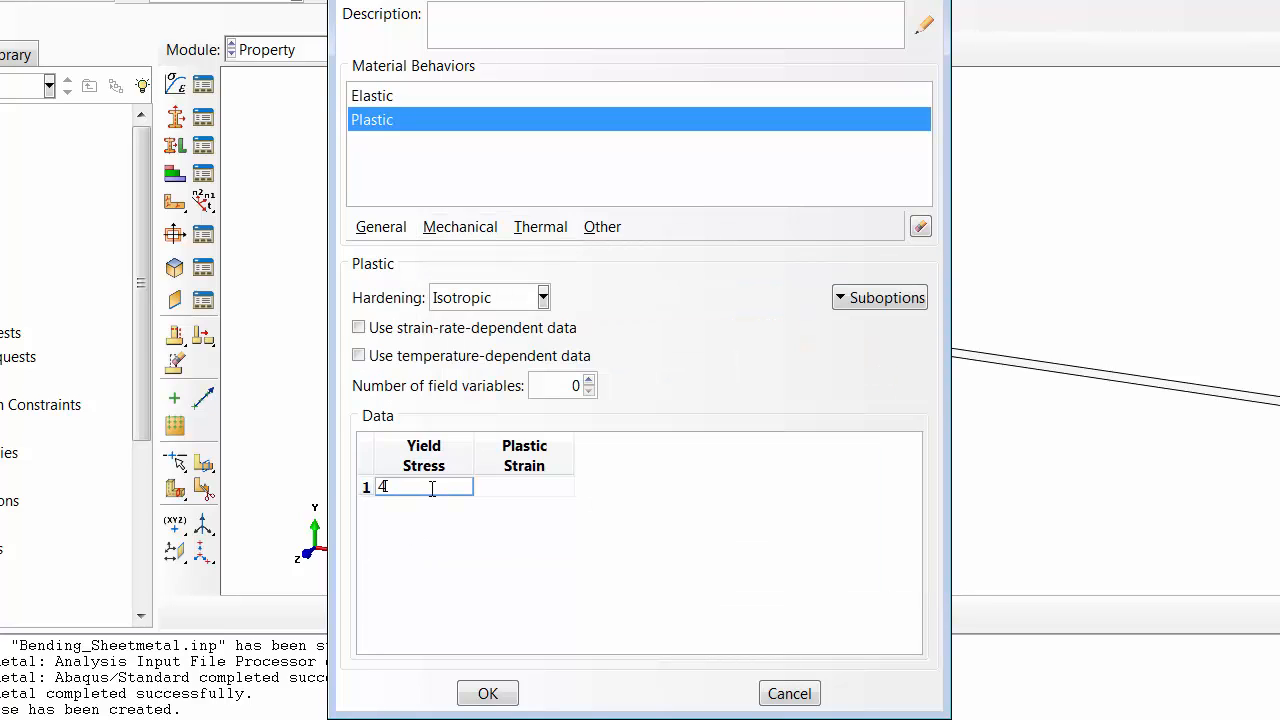
type("00")
left_click(519, 490)
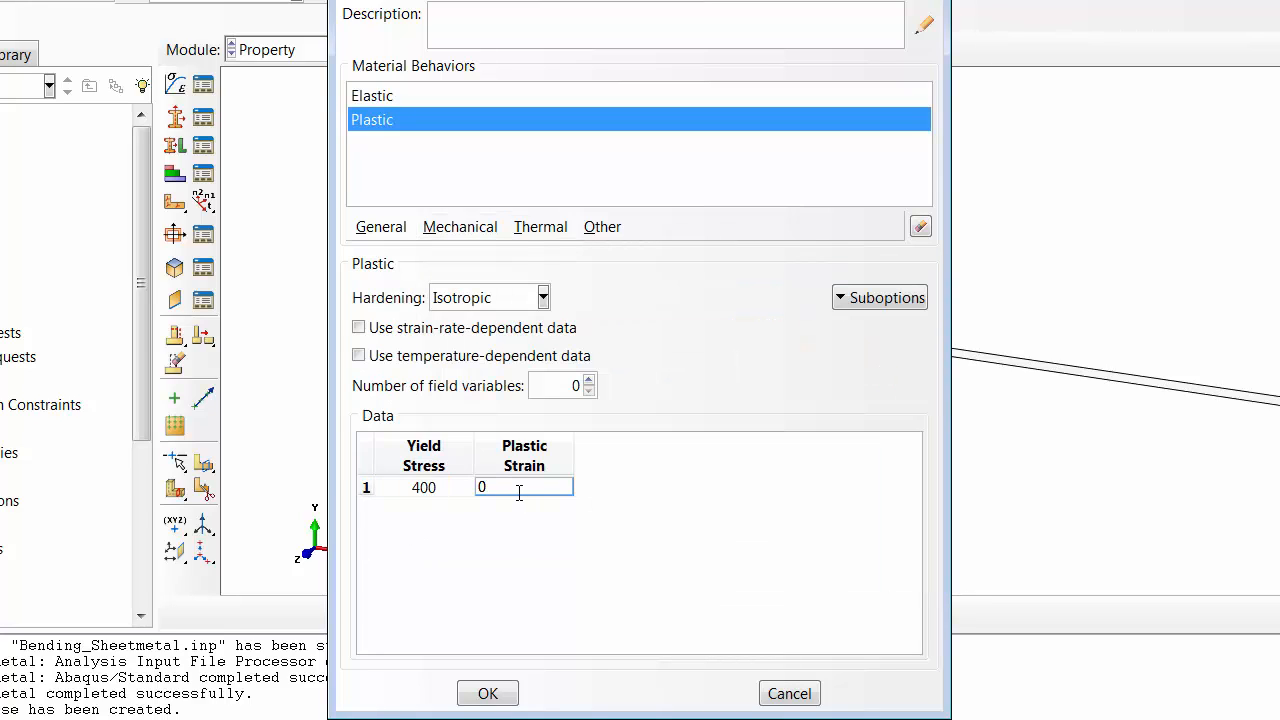
key("Return")
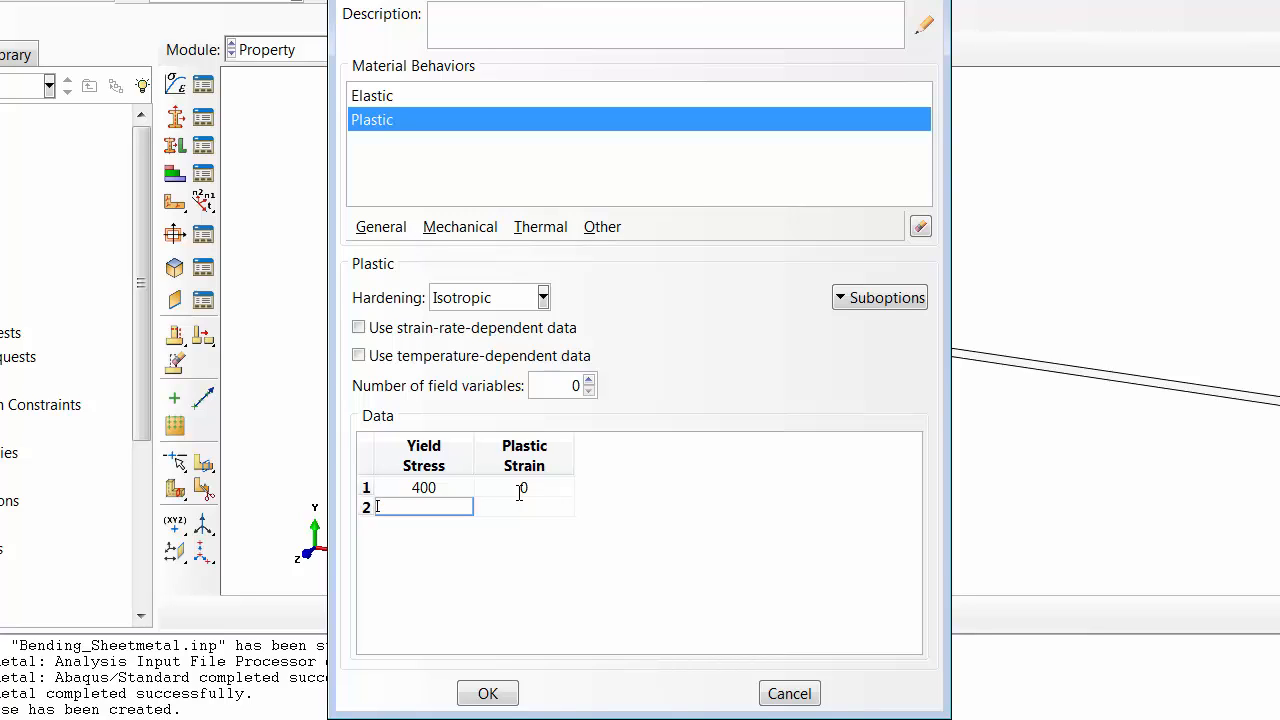
type("420")
left_click(523, 507)
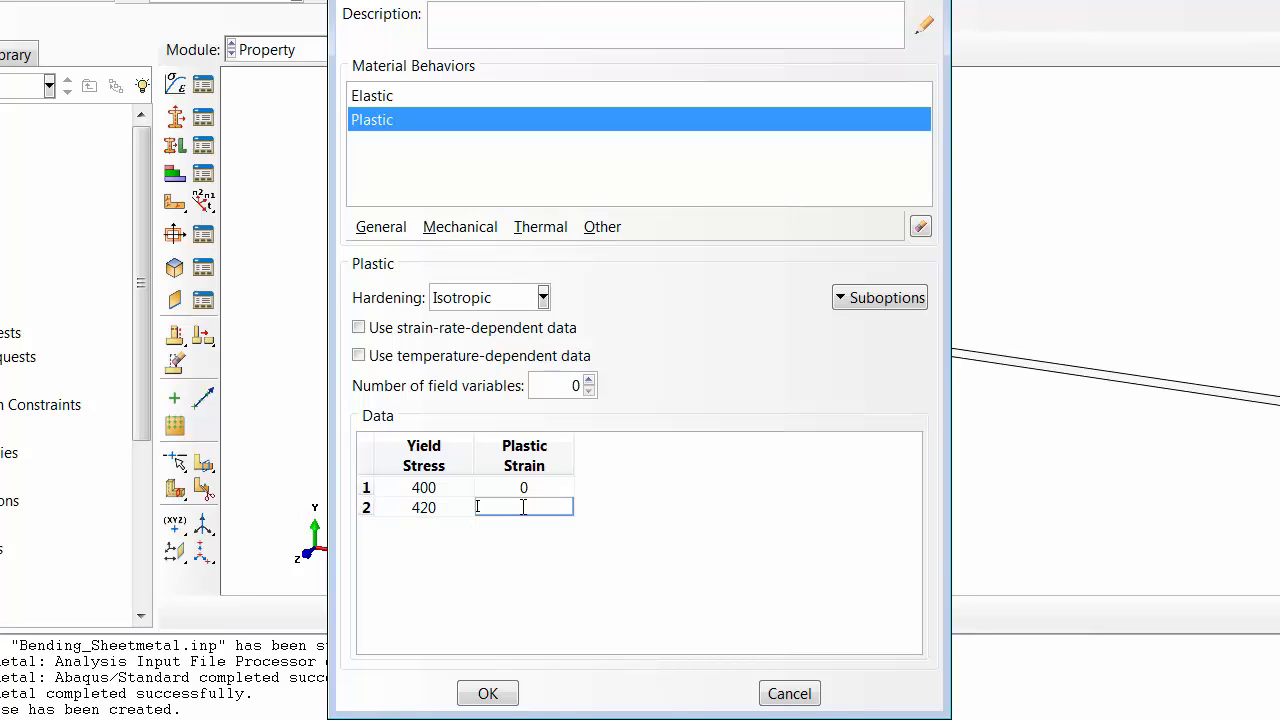
type("0.02")
key("Return")
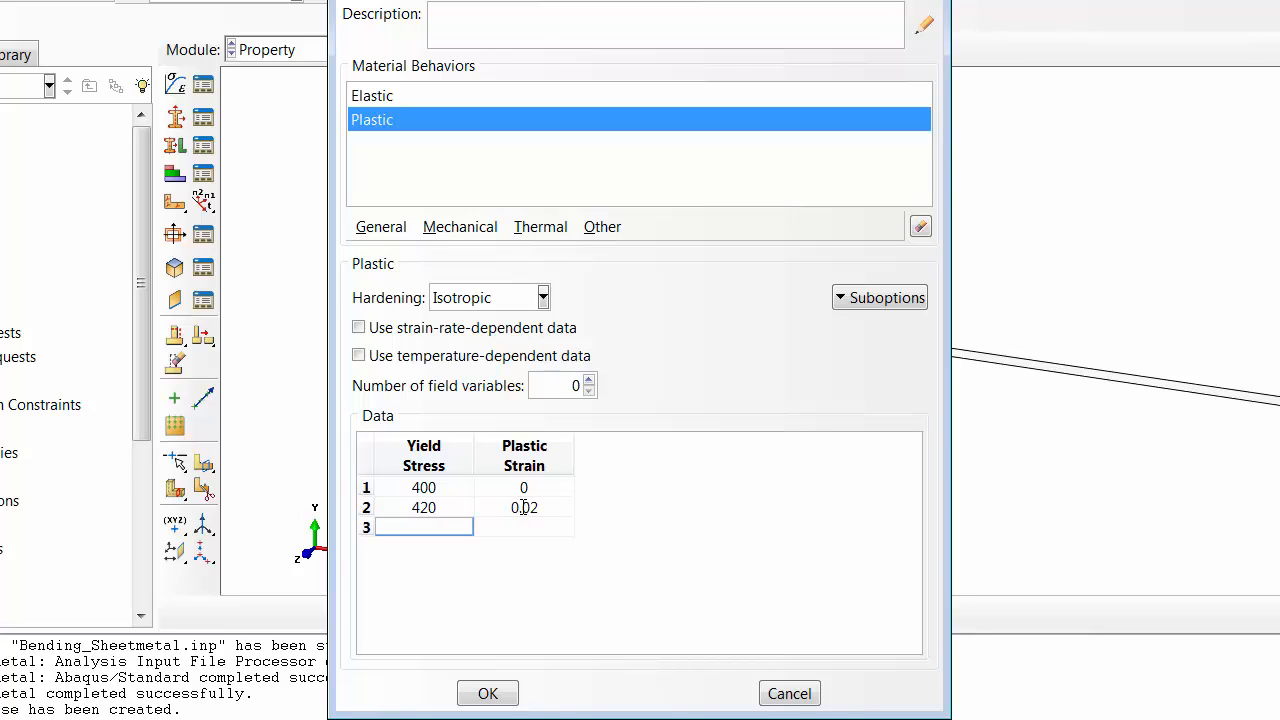
left_click(518, 528)
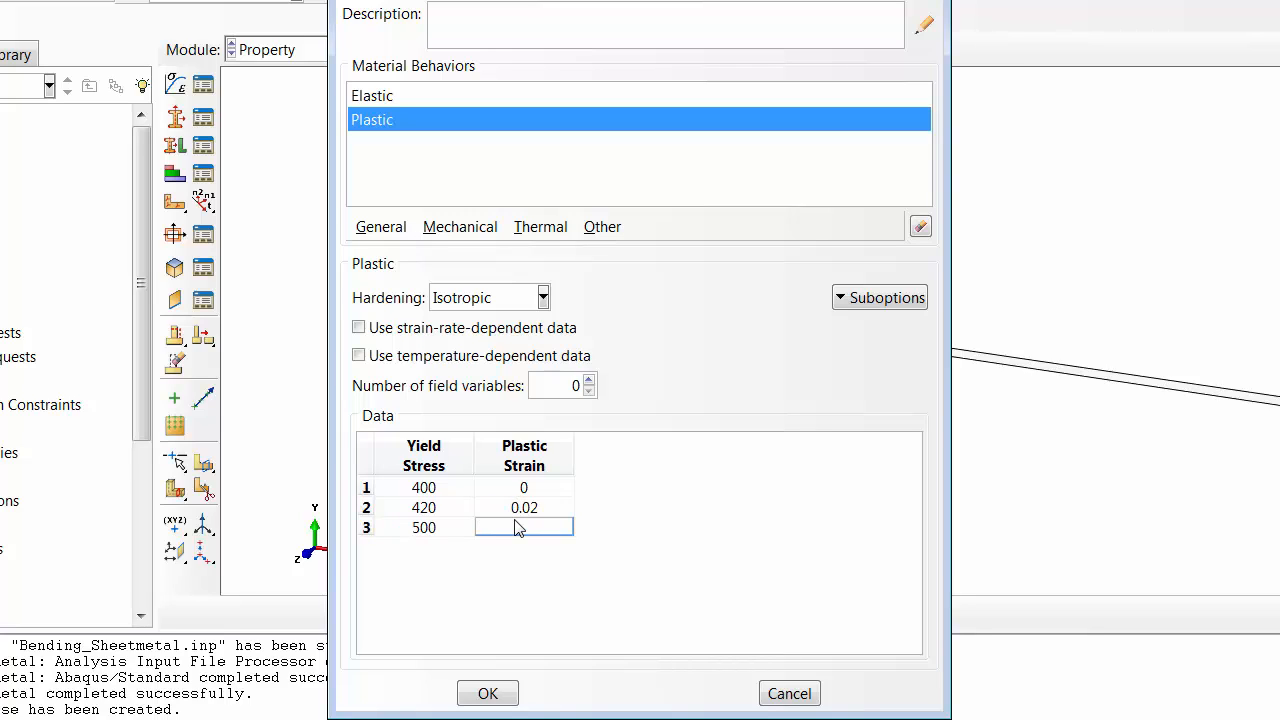
type("0.2")
key("Return")
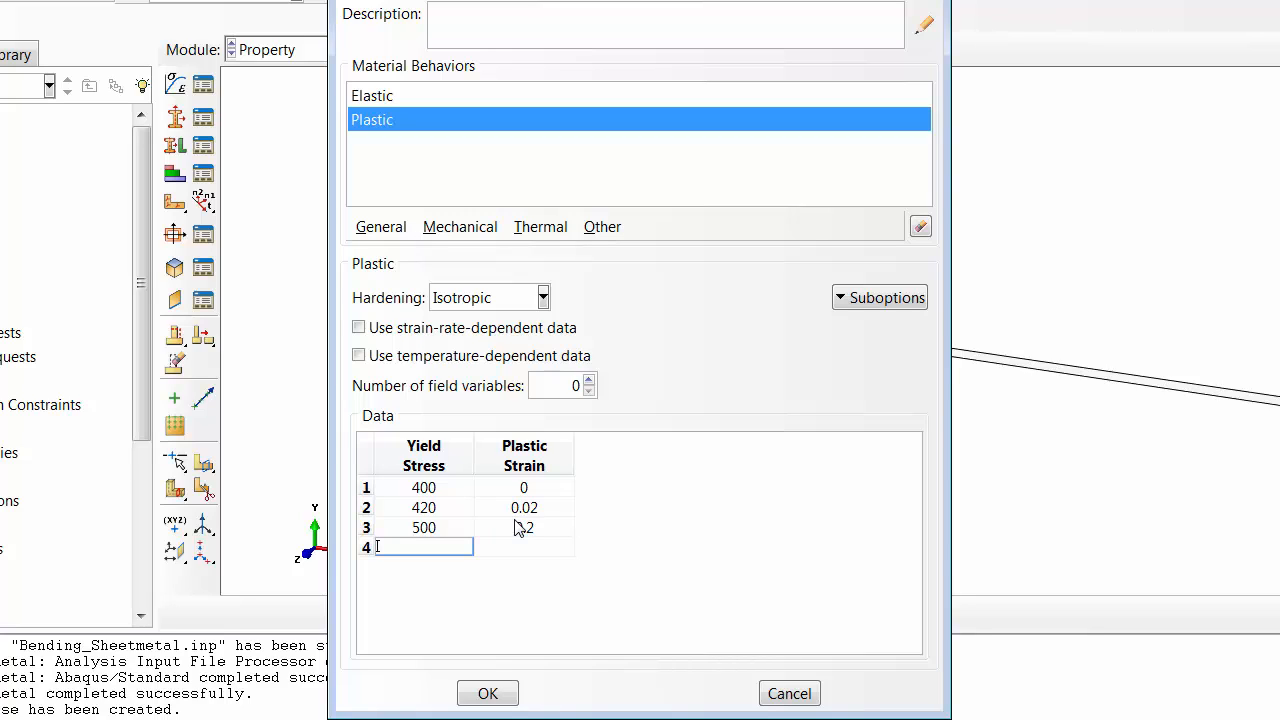
left_click(514, 551)
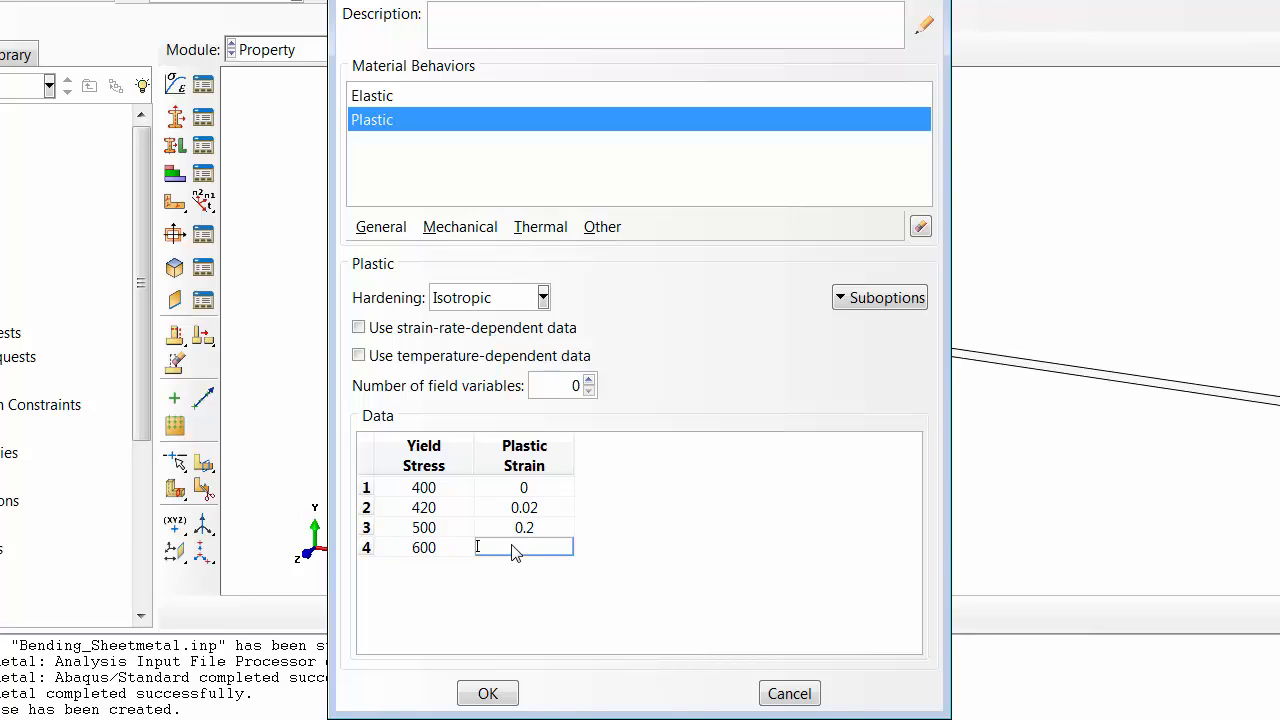
type("0.5")
left_click(490, 693)
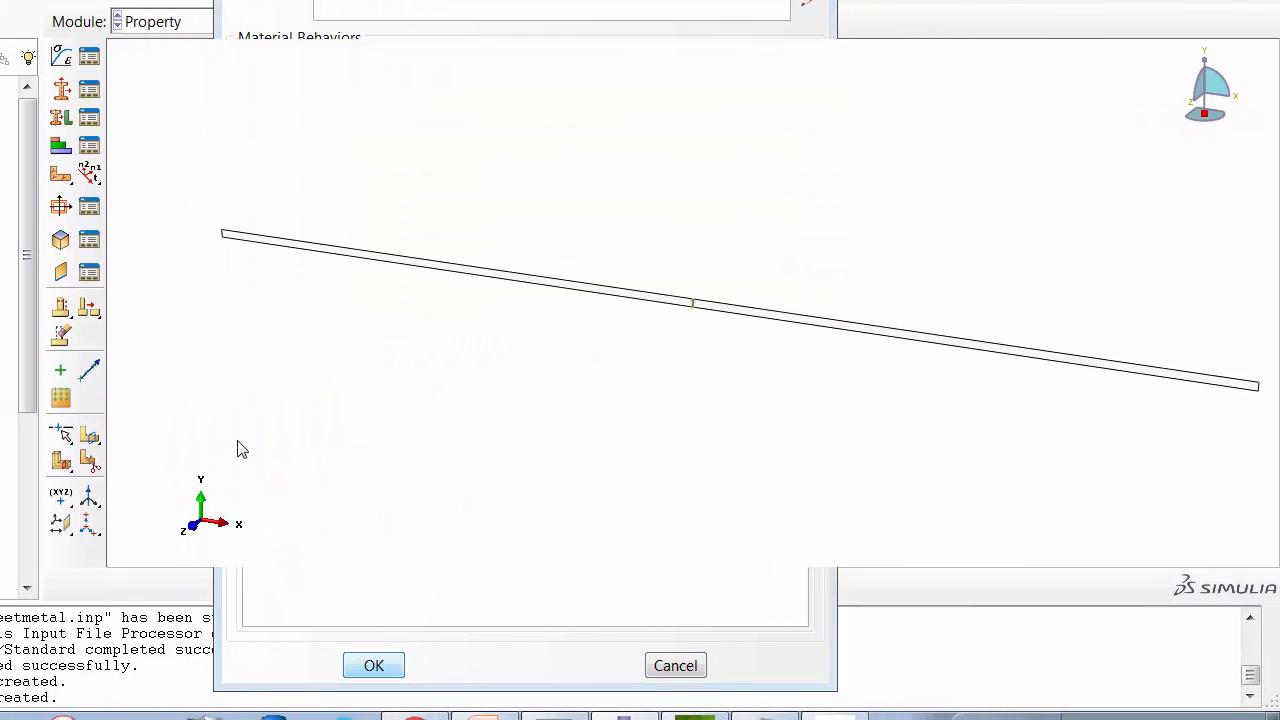
Create a solid homogeneous section named Plain_Strain using material Steel_380X.
left_click(86, 94)
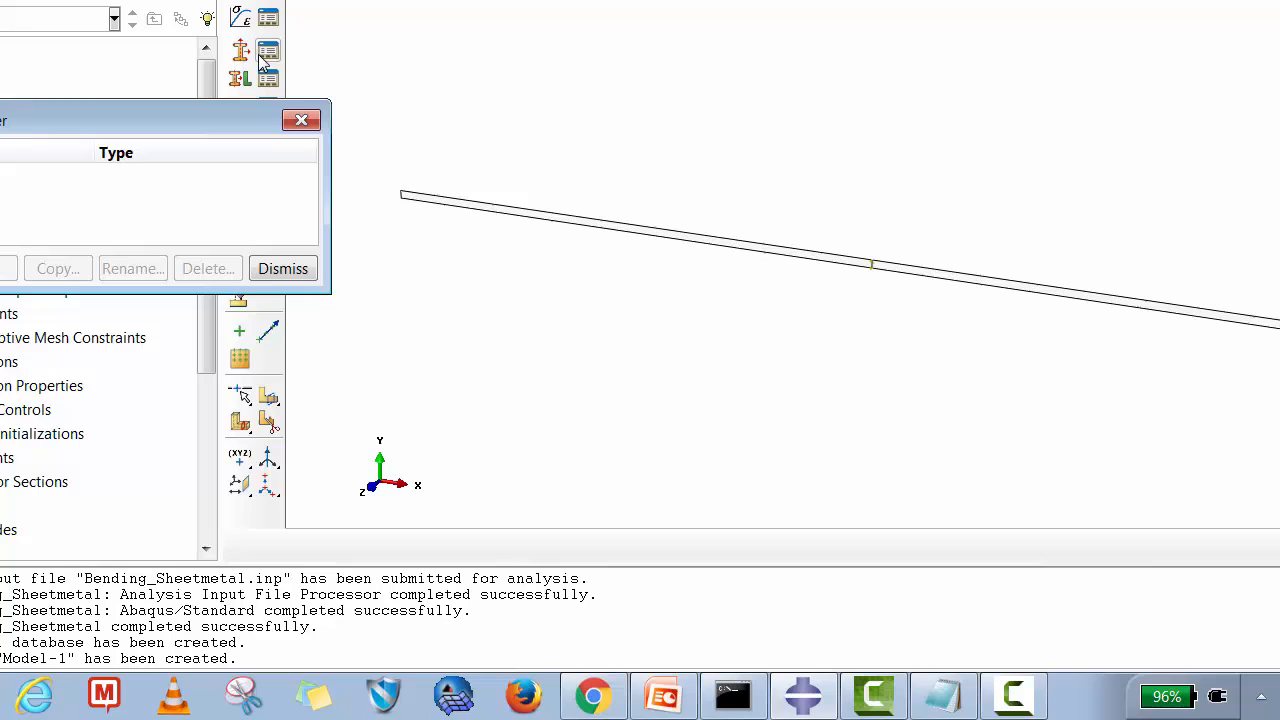
left_click(0, 268)
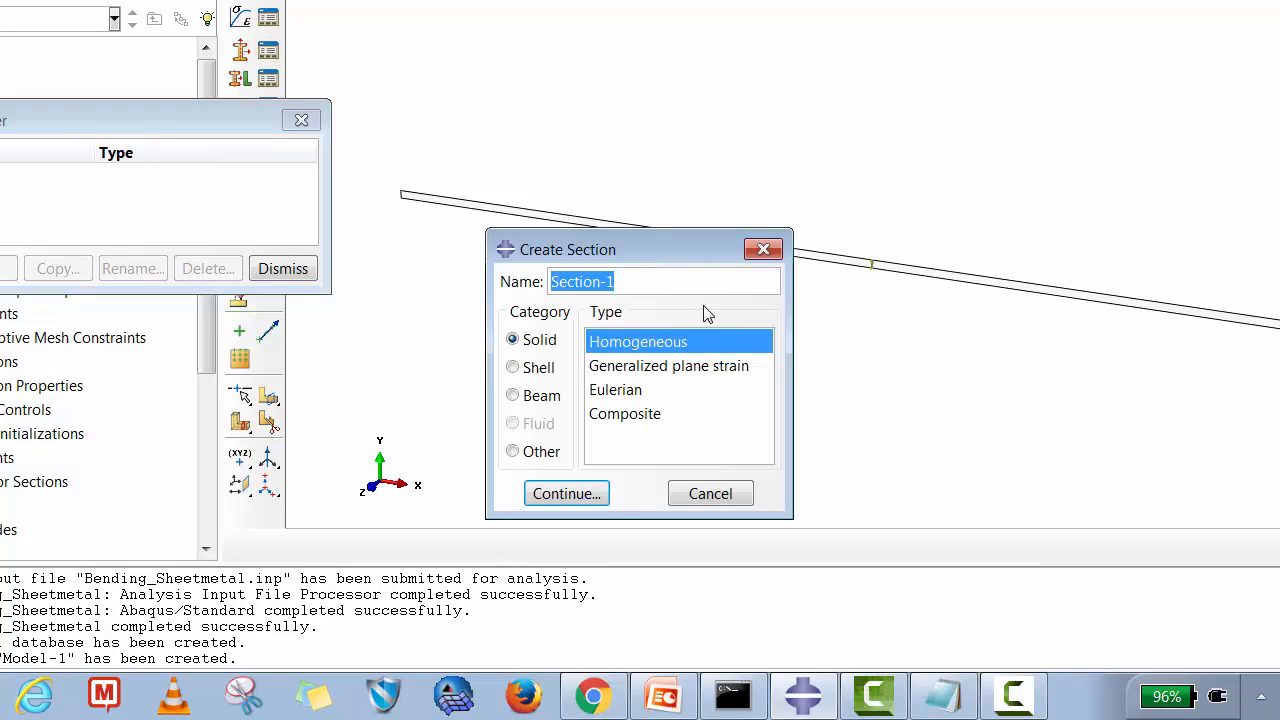
left_click_drag(620, 281, 521, 283)
type("Plain")
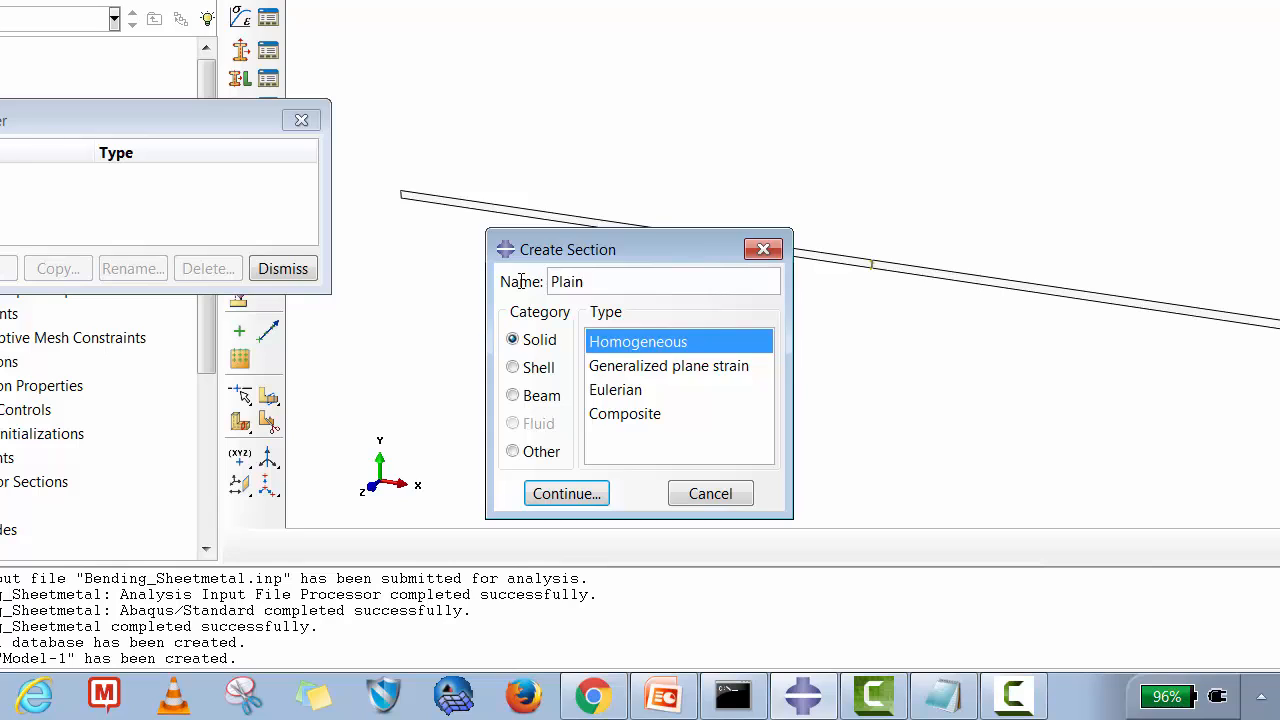
type("_Strain")
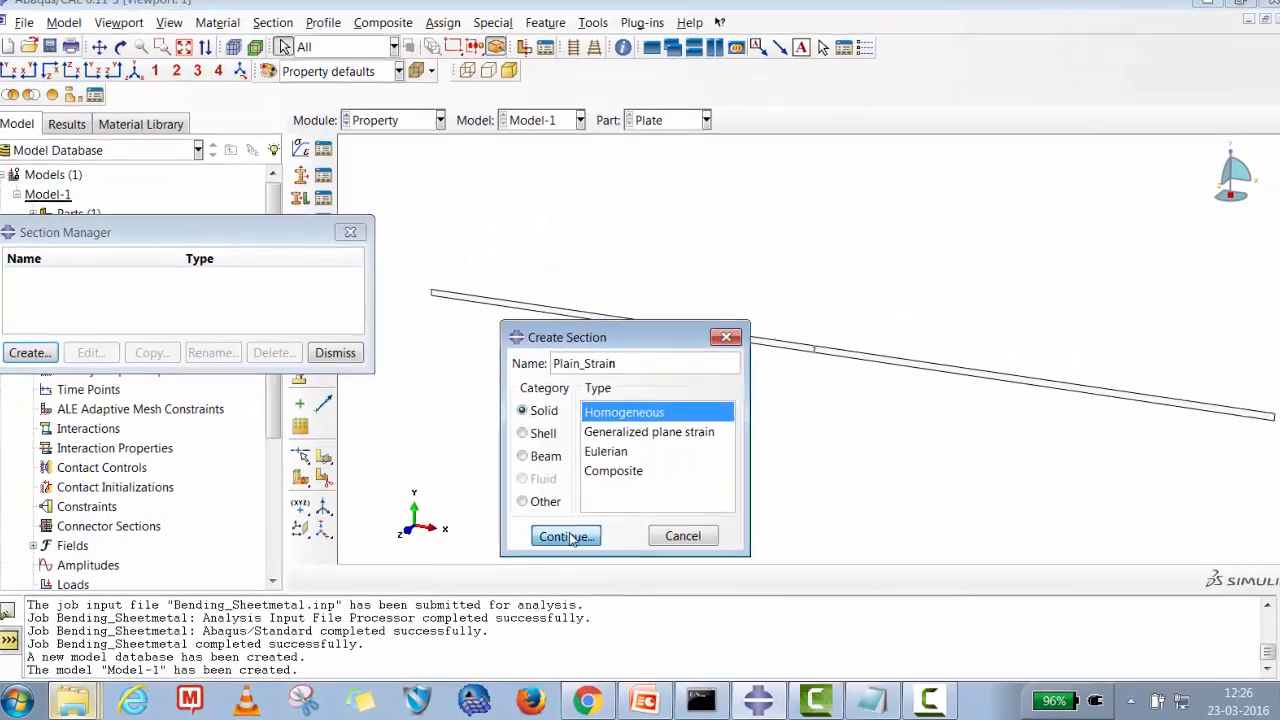
left_click(585, 512)
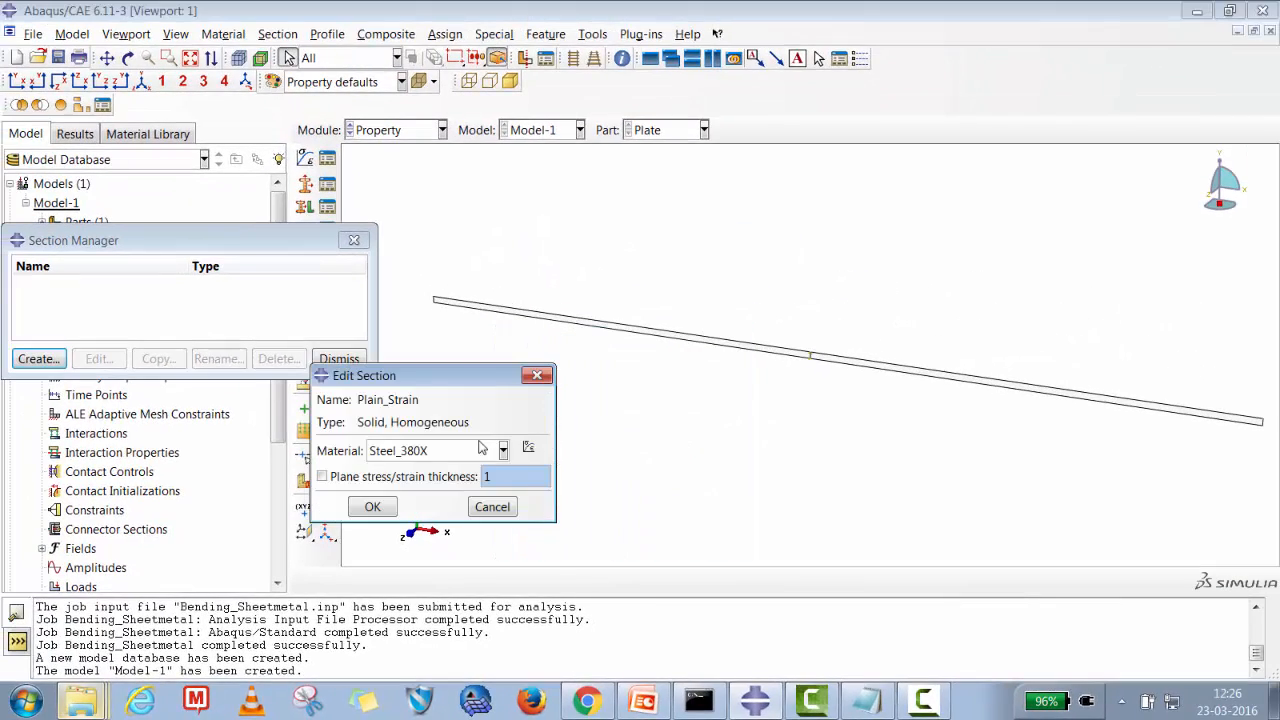
left_click(373, 508)
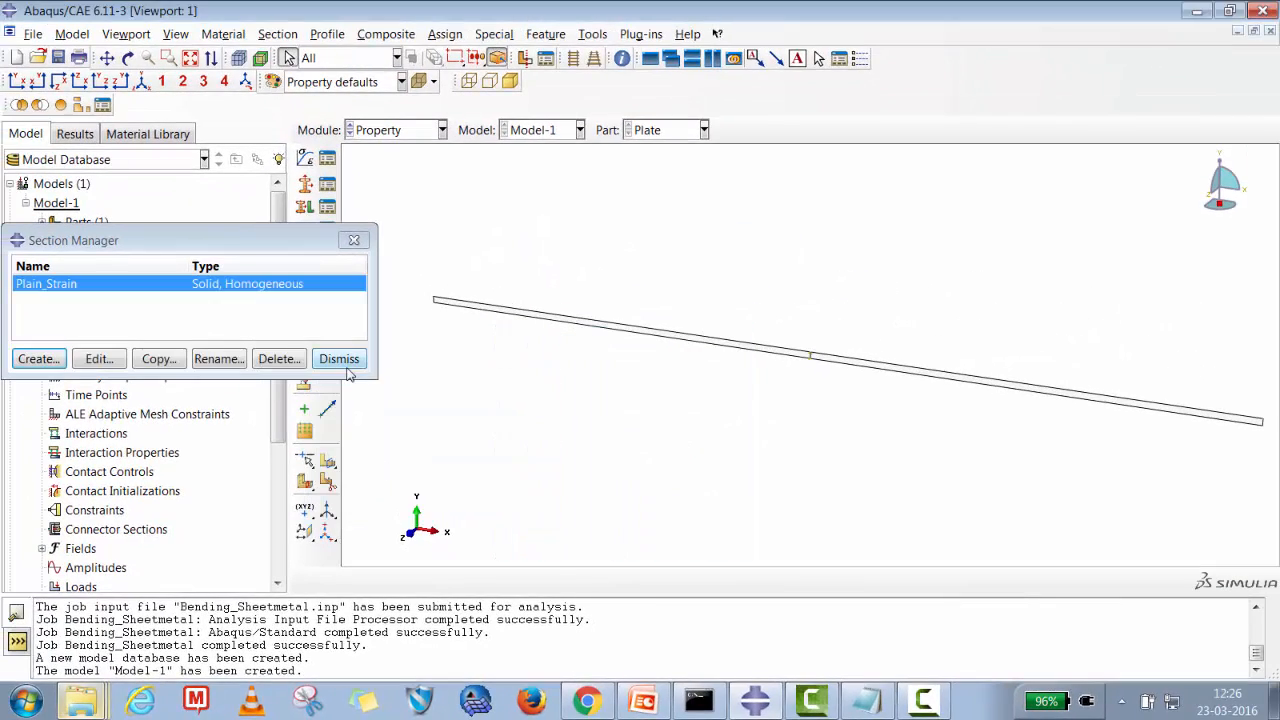
left_click(345, 362)
left_click(327, 207)
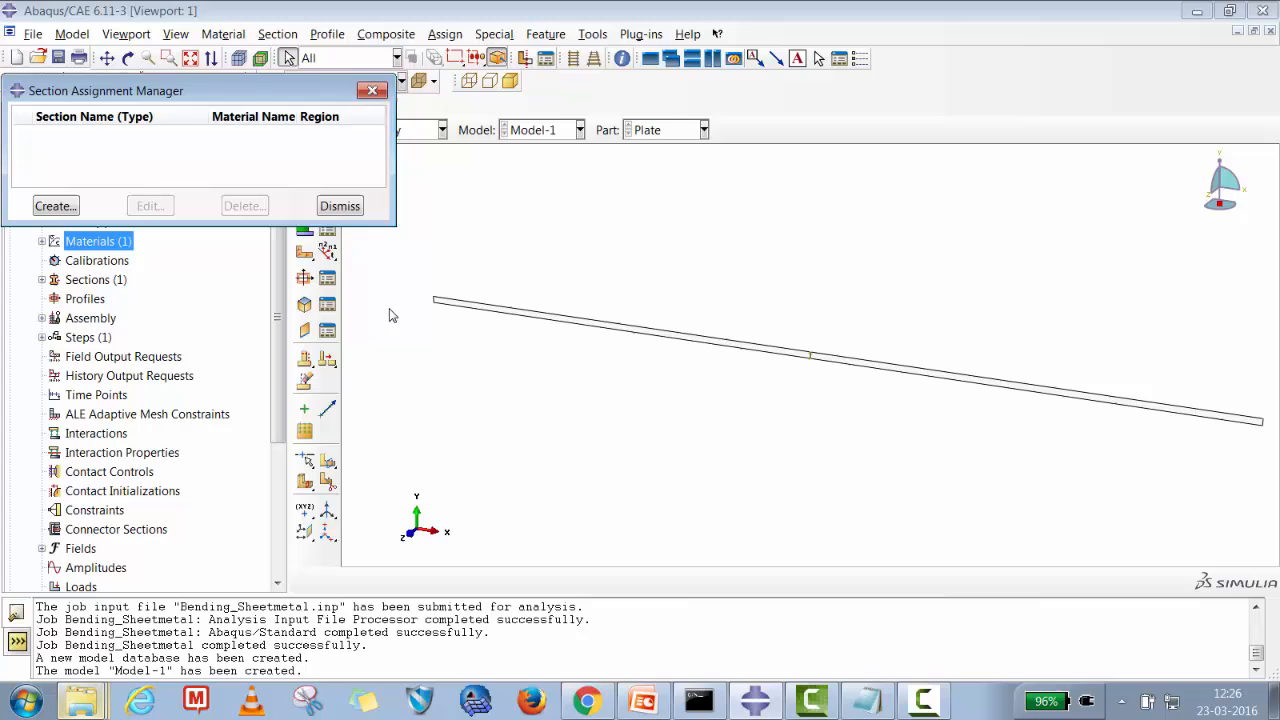
left_click(55, 206)
left_click(641, 340)
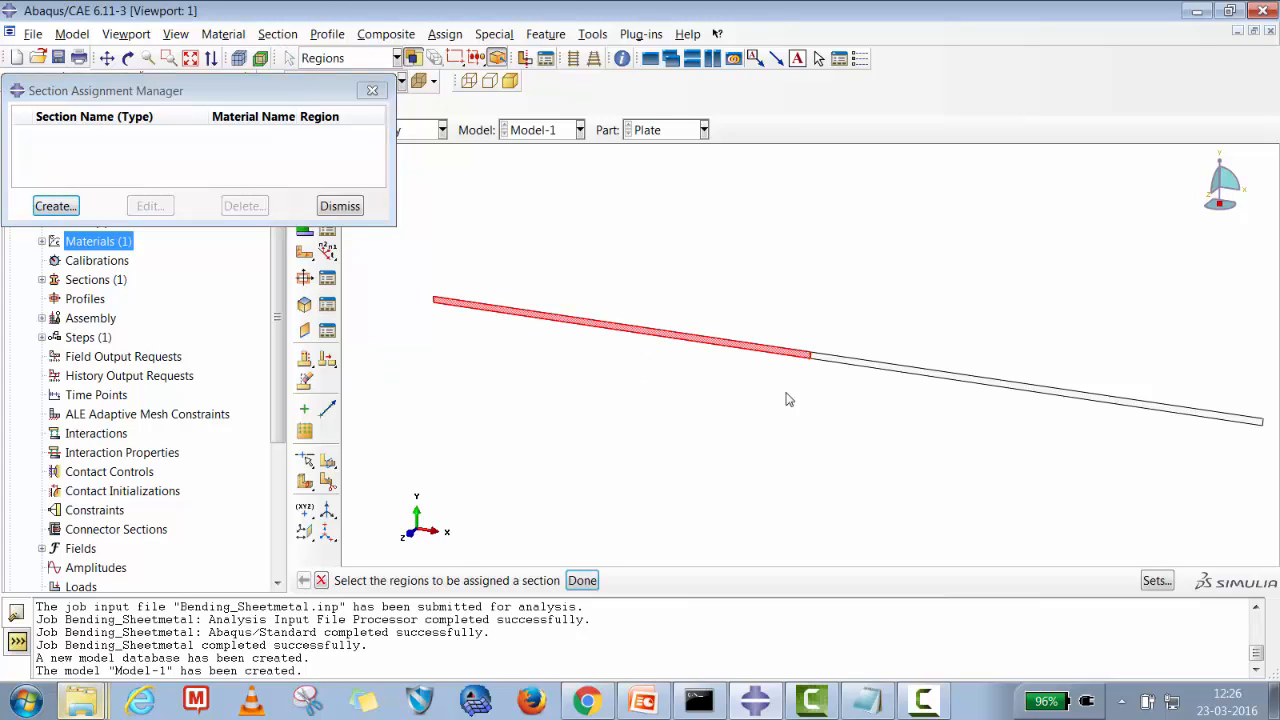
left_click(901, 376, "shift")
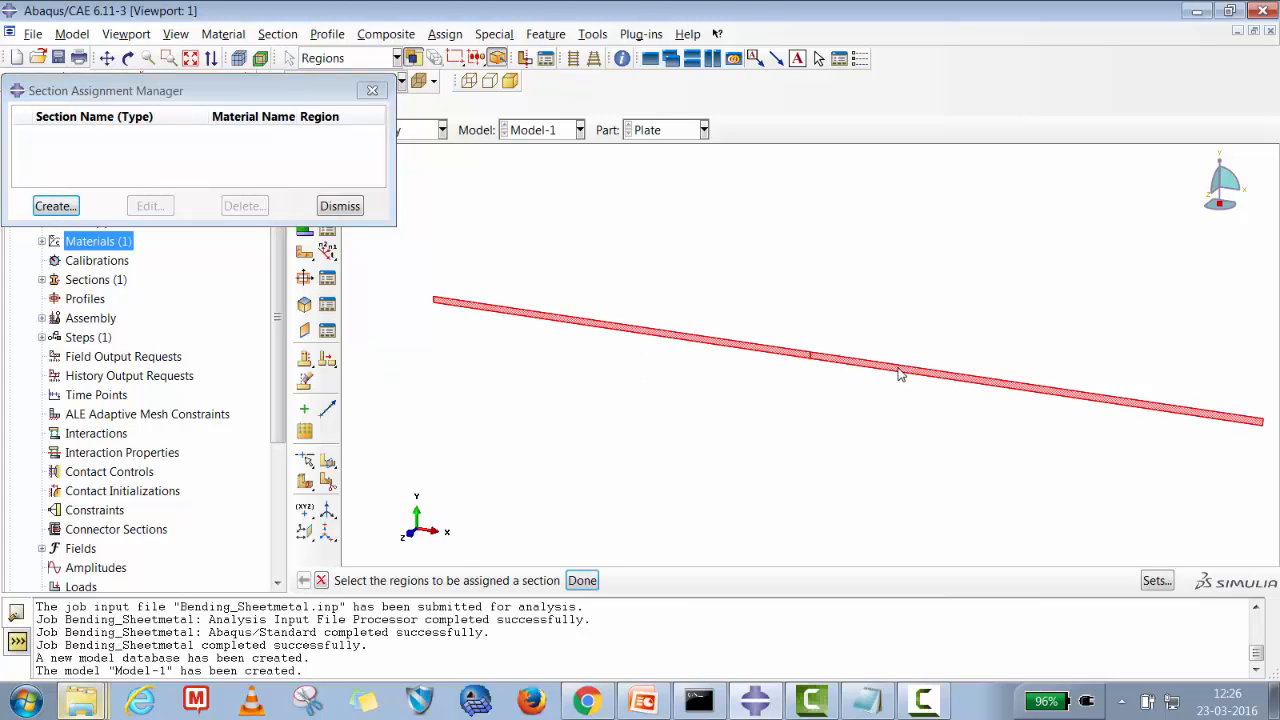
left_click(62, 207)
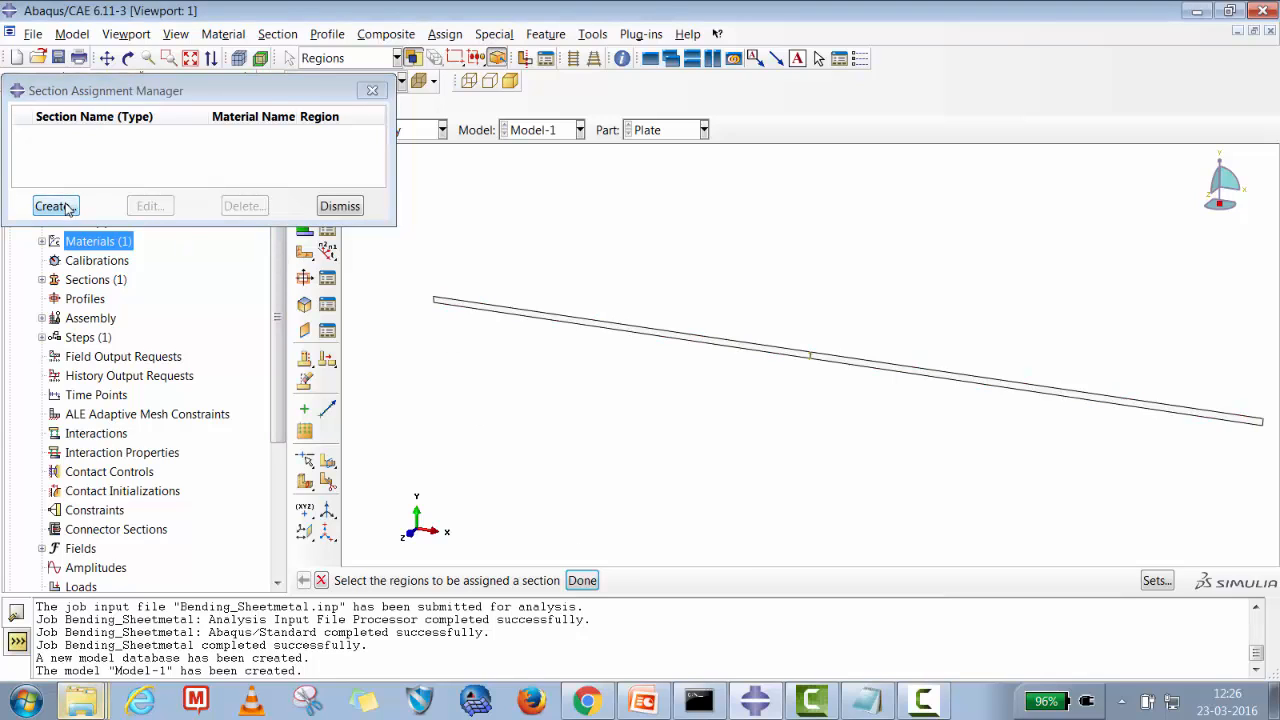
left_click(340, 206)
Assign the Plain_Strain section to both halves of the partitioned plate.
left_click(327, 205)
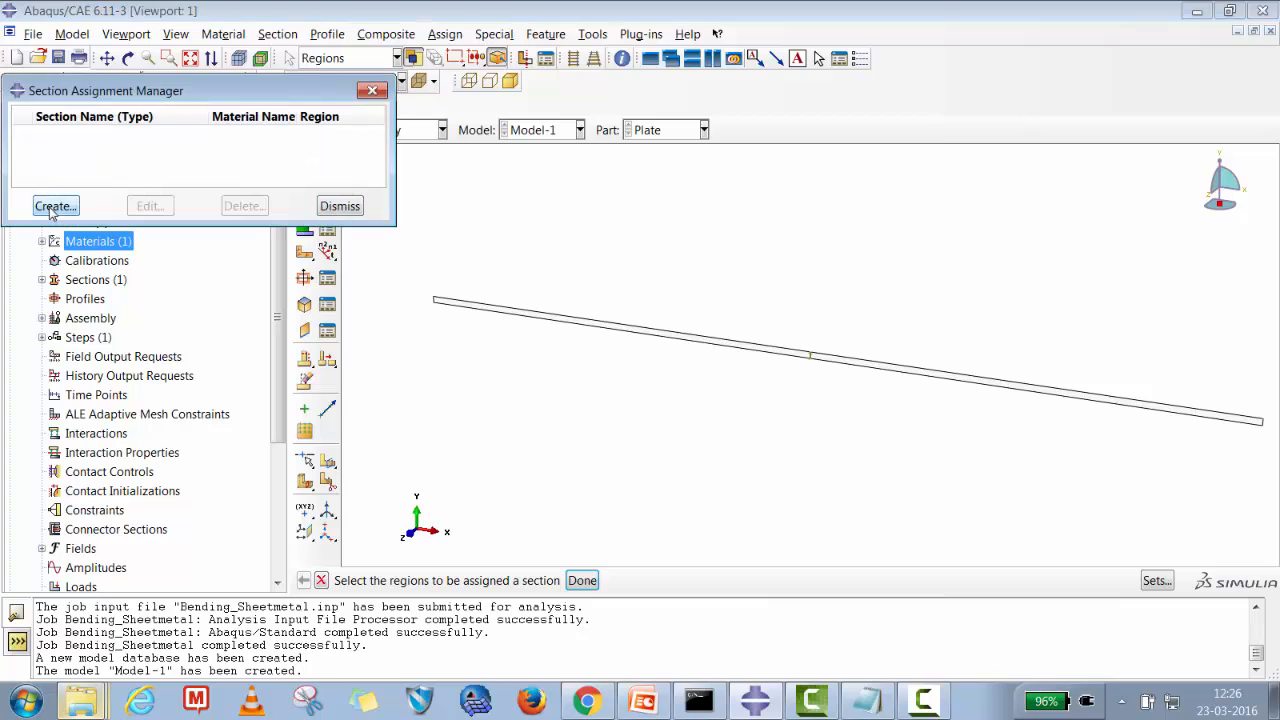
left_click(621, 330)
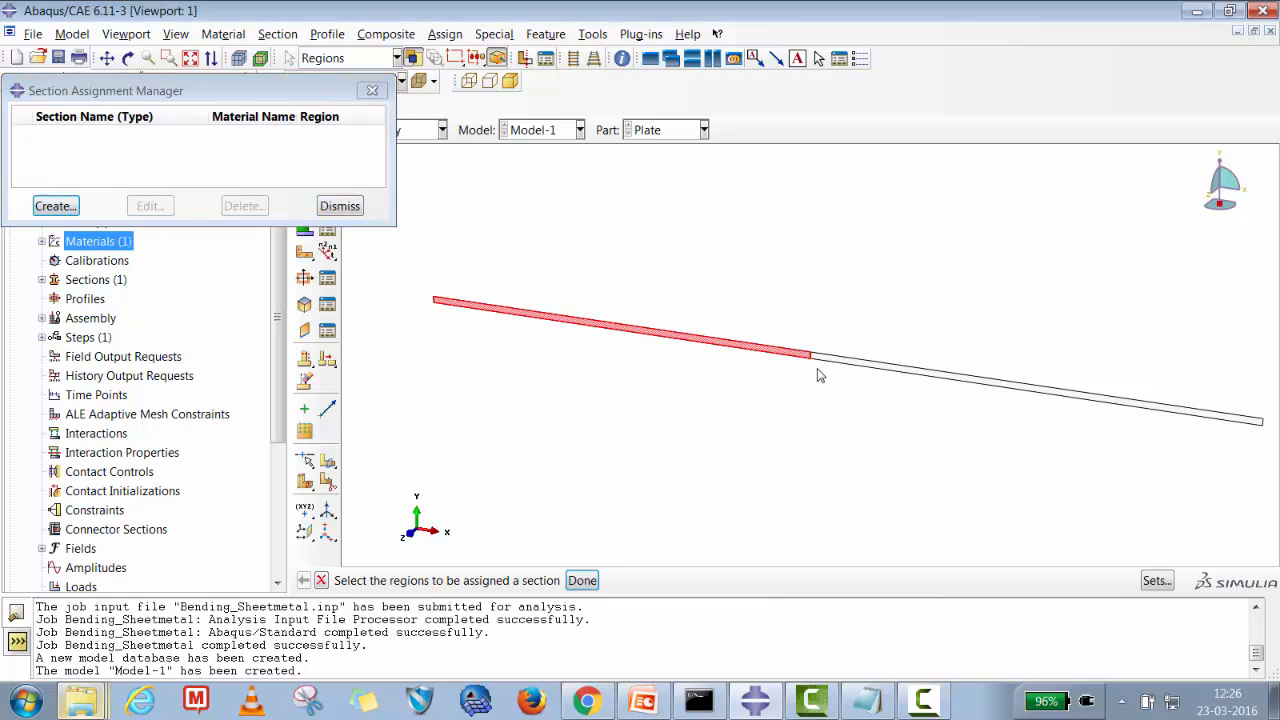
left_click(895, 367, "shift")
left_click(582, 580)
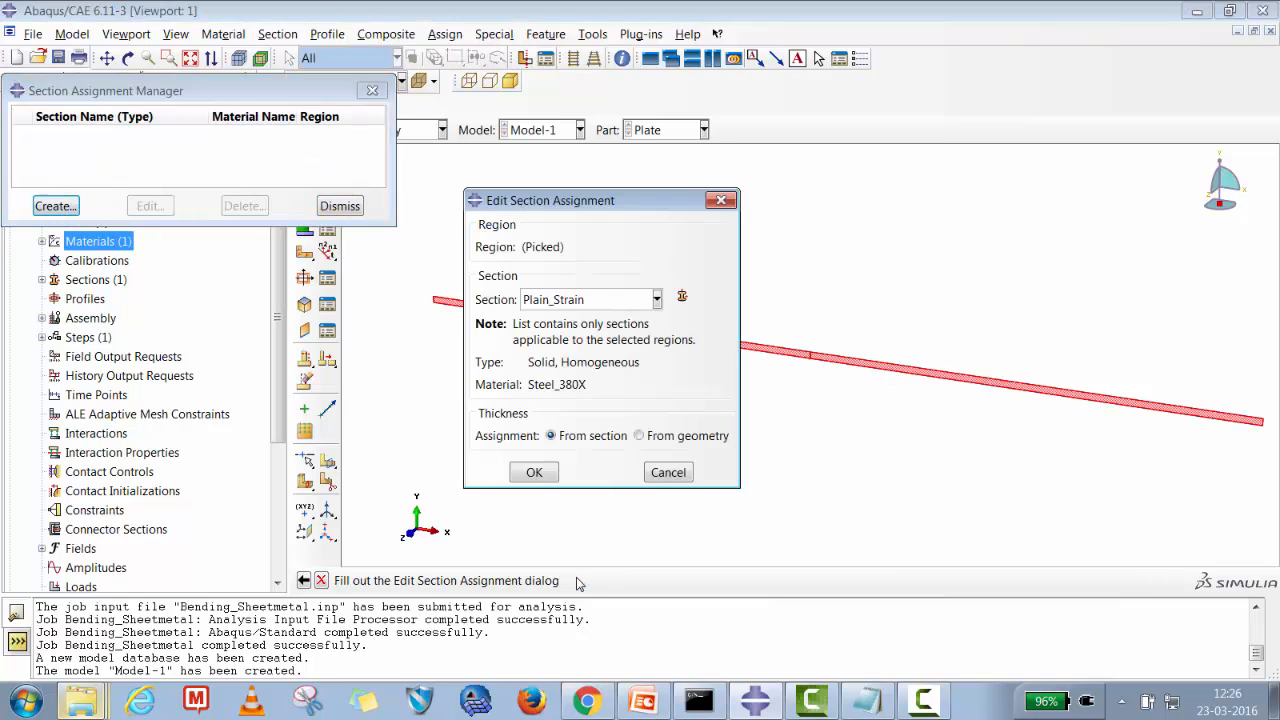
left_click(534, 472)
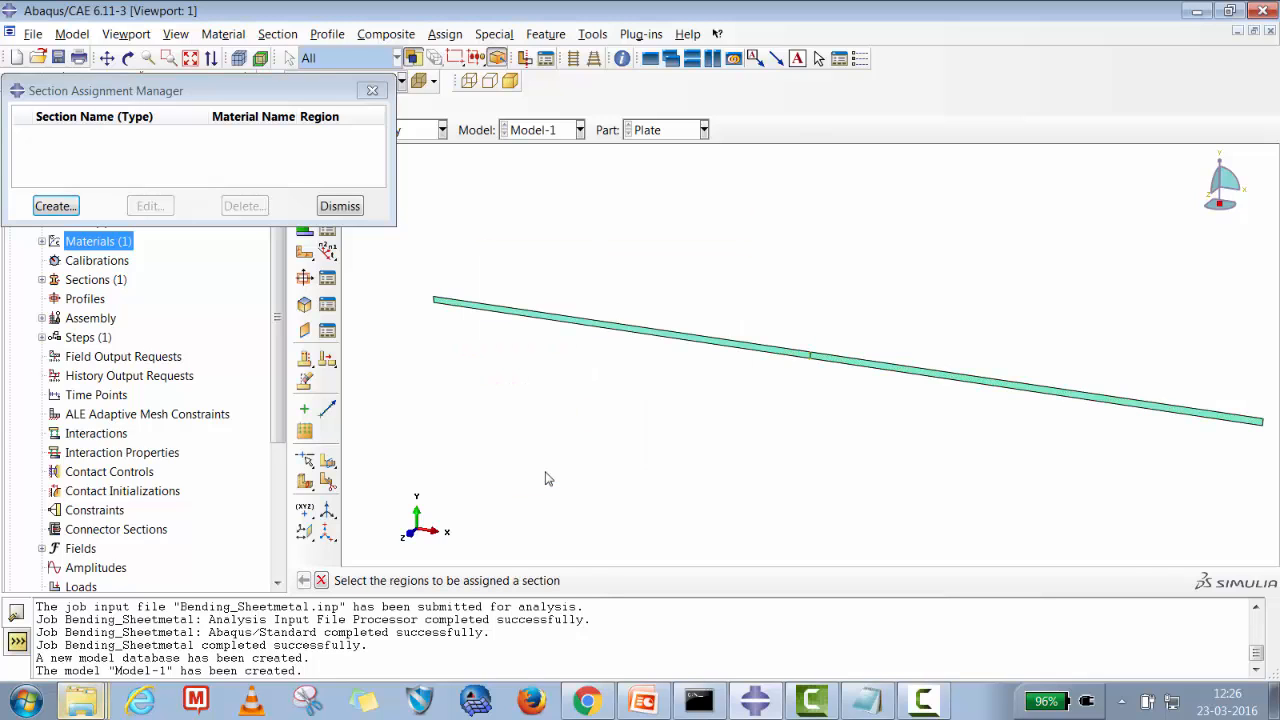
left_click(339, 206)
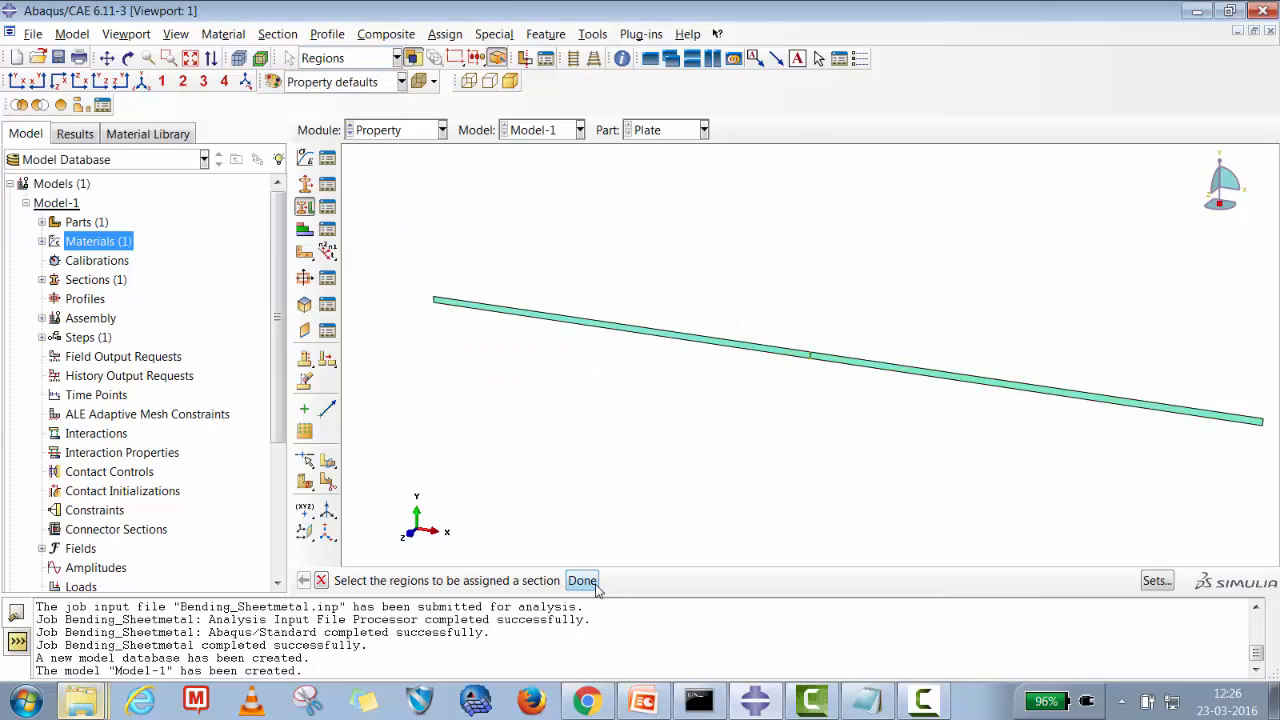
Create a 2D planar discrete rigid wire part named Die with an approximate size of 250.
left_click(321, 581)
left_click(41, 241)
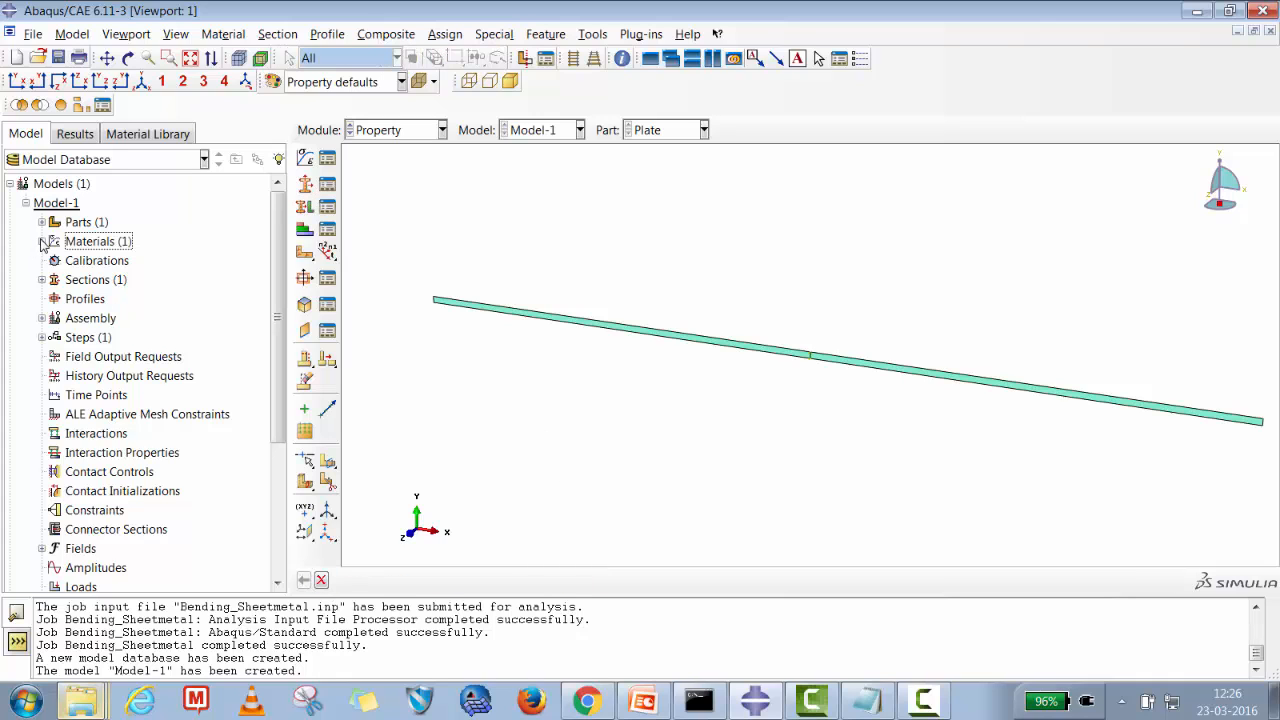
right_click(66, 228)
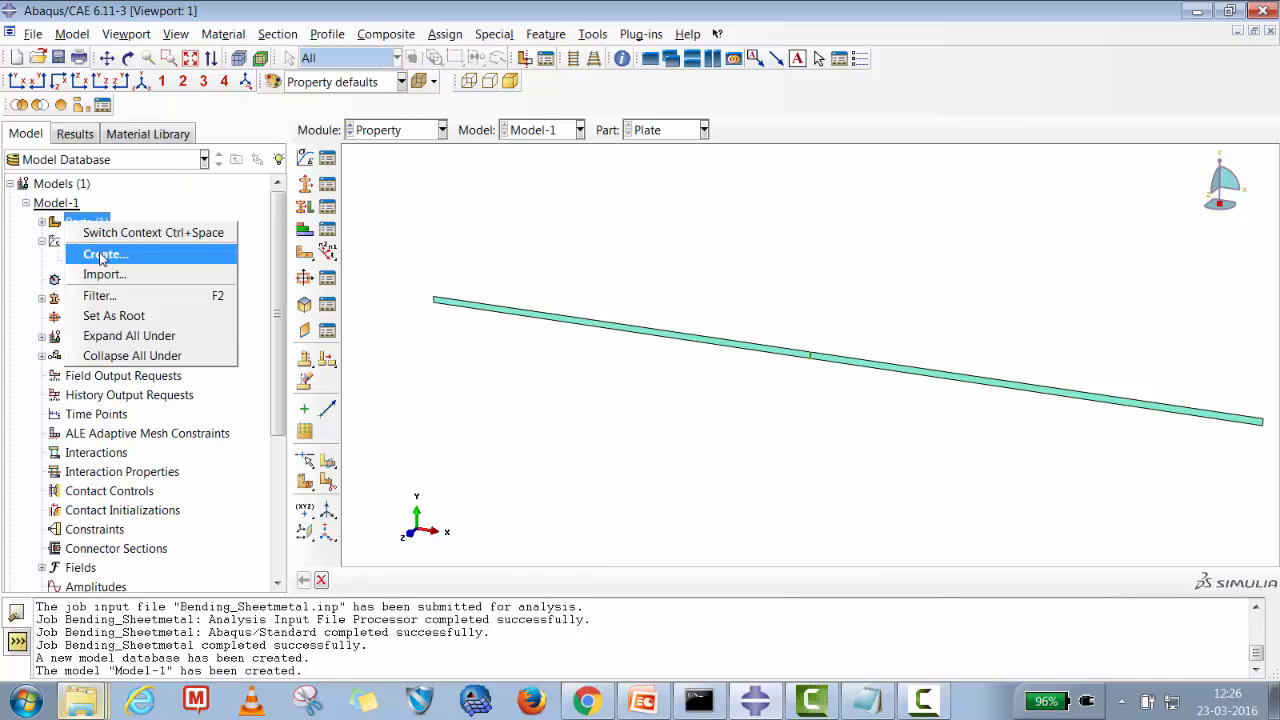
left_click(100, 251)
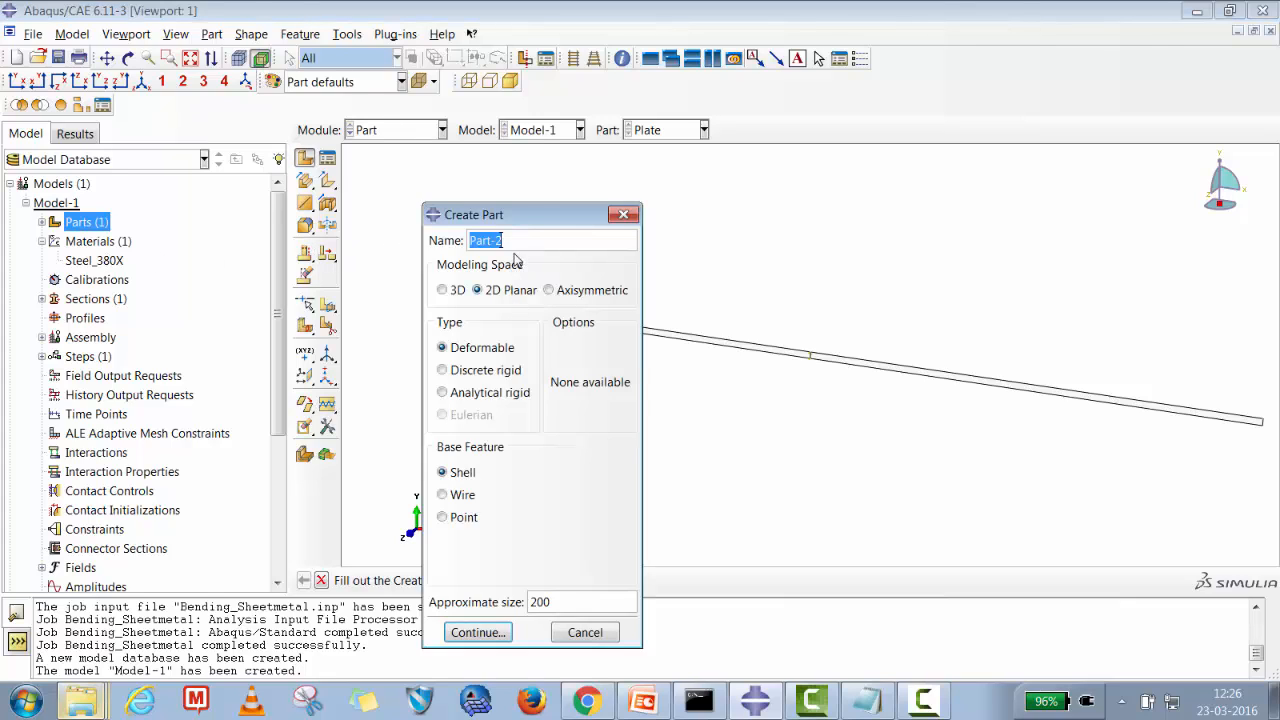
type("Die")
left_click_drag(555, 602, 522, 606)
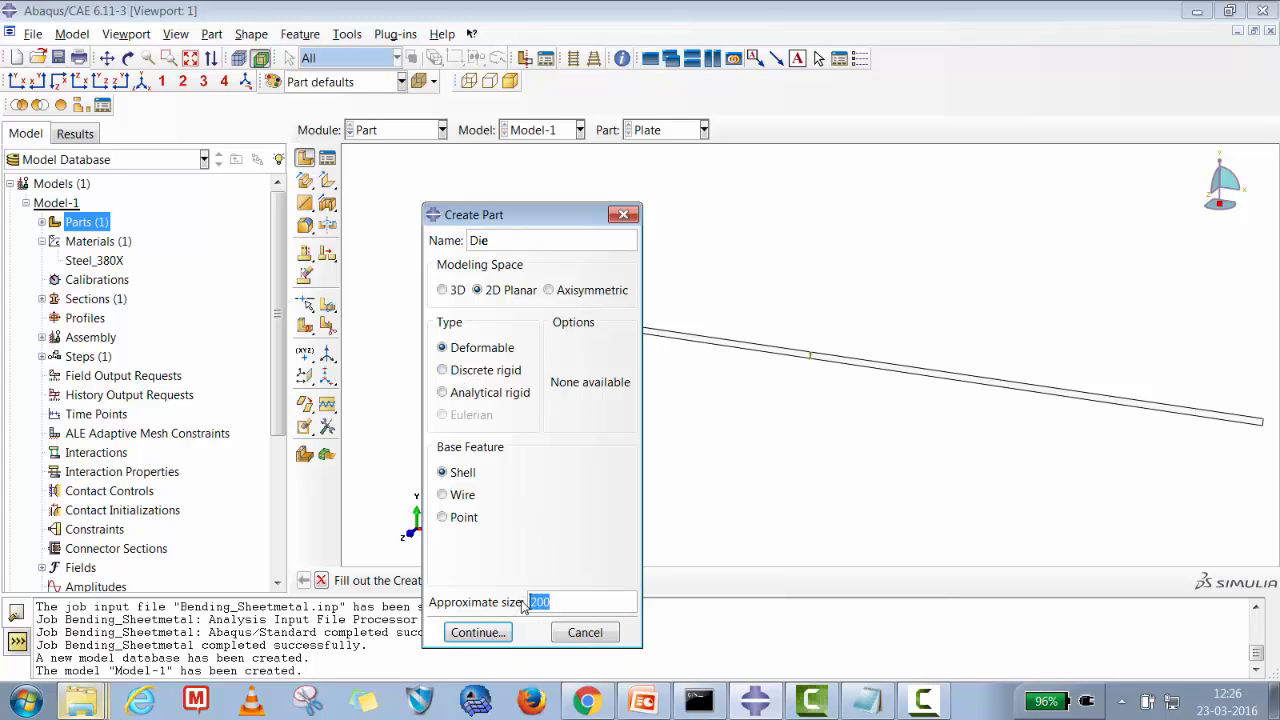
type("25")
left_click(446, 372)
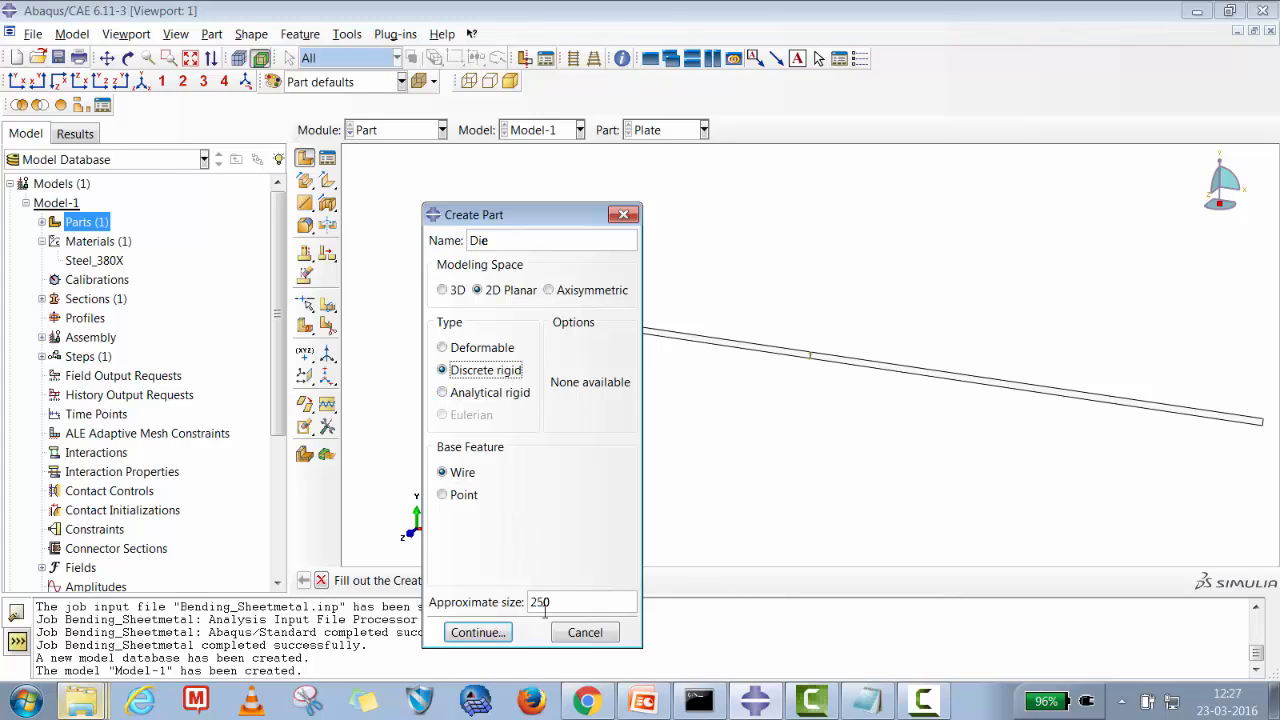
left_click(479, 633)
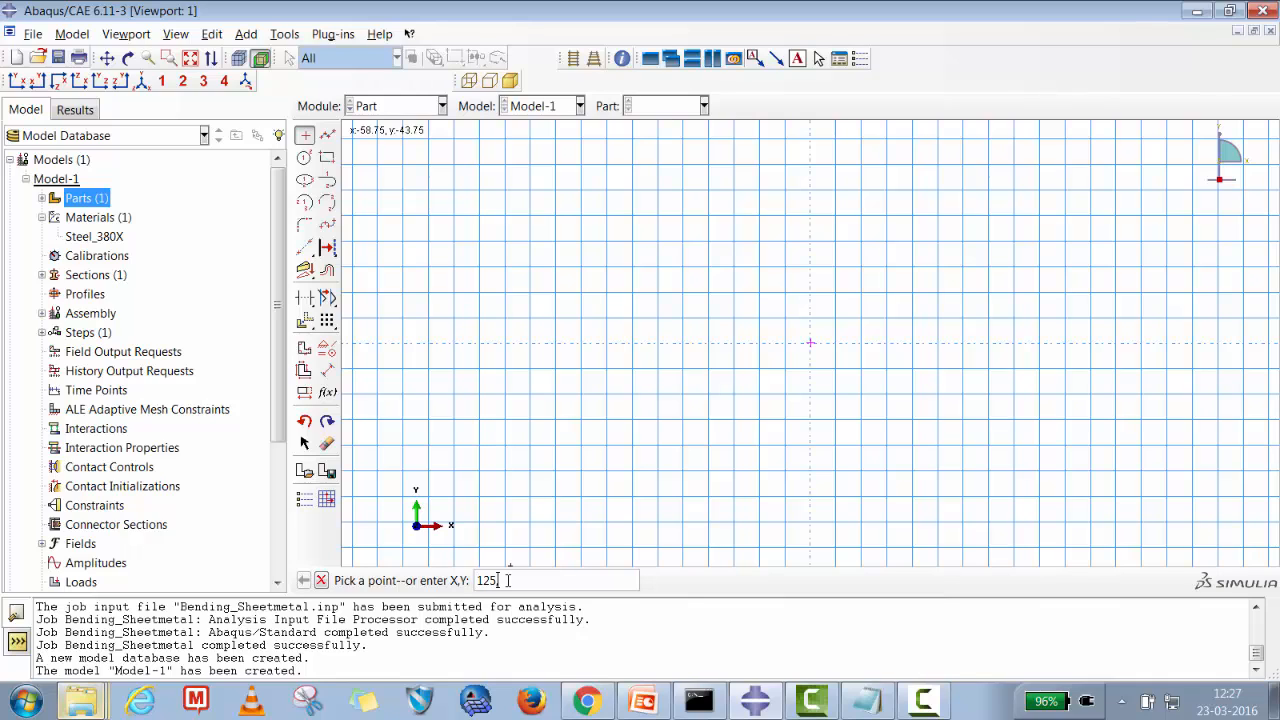
Place sketch points at (-125, 0) and (125, 0) and fit the sketch to the view.
key("BackSpace")
key("BackSpace")
key("BackSpace")
key("BackSpace")
key("BackSpace")
key("Return")
left_click(189, 60)
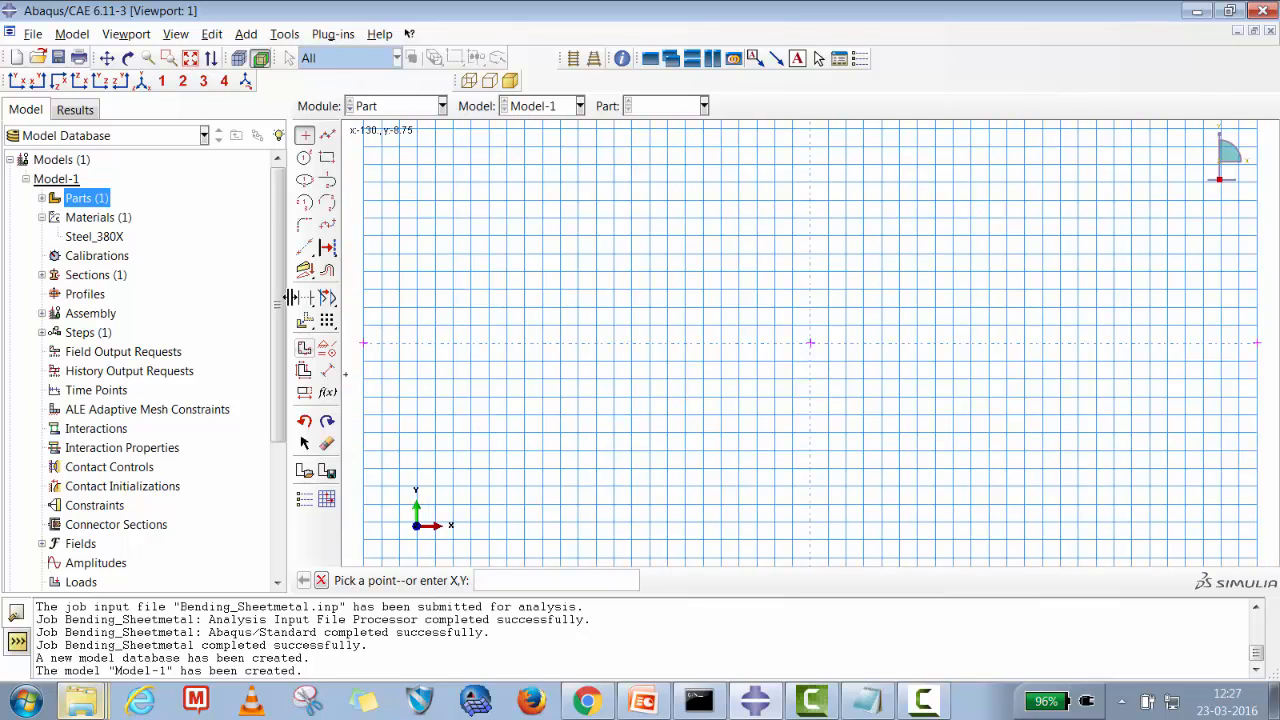
Place sketch points at (0, -50), (50, 0) and (-50, 0).
left_click(305, 135)
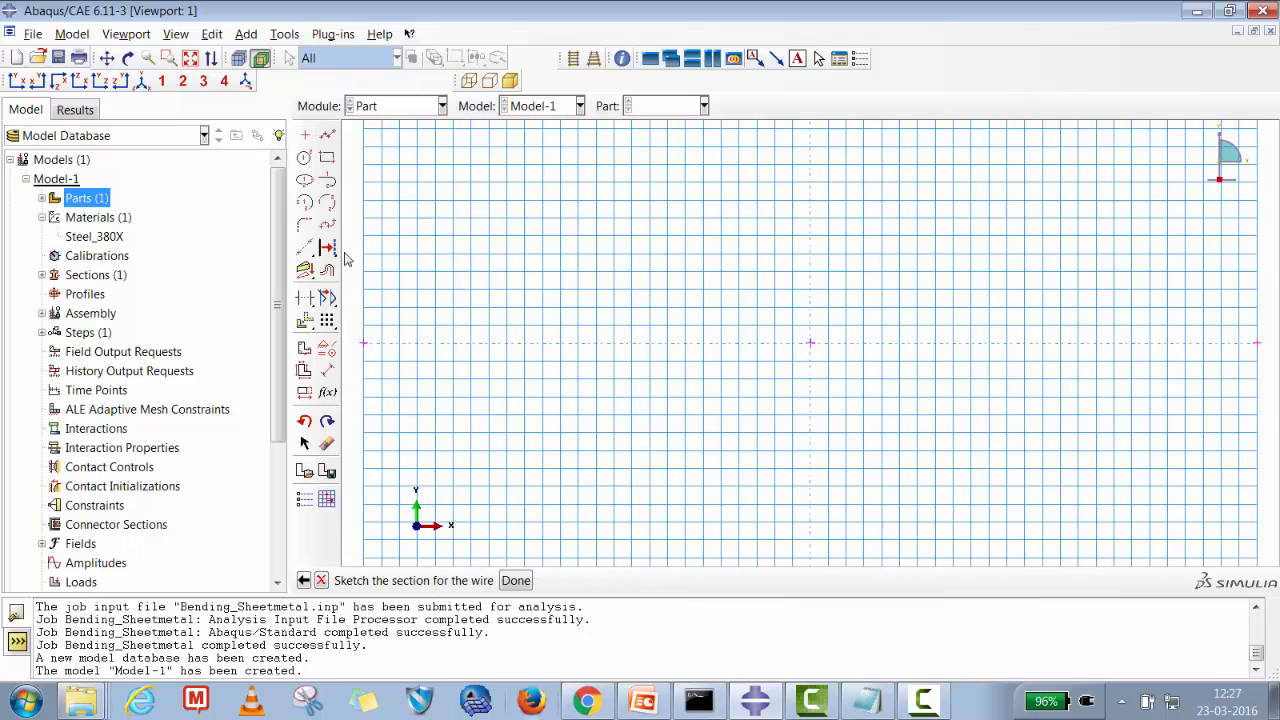
left_click(305, 135)
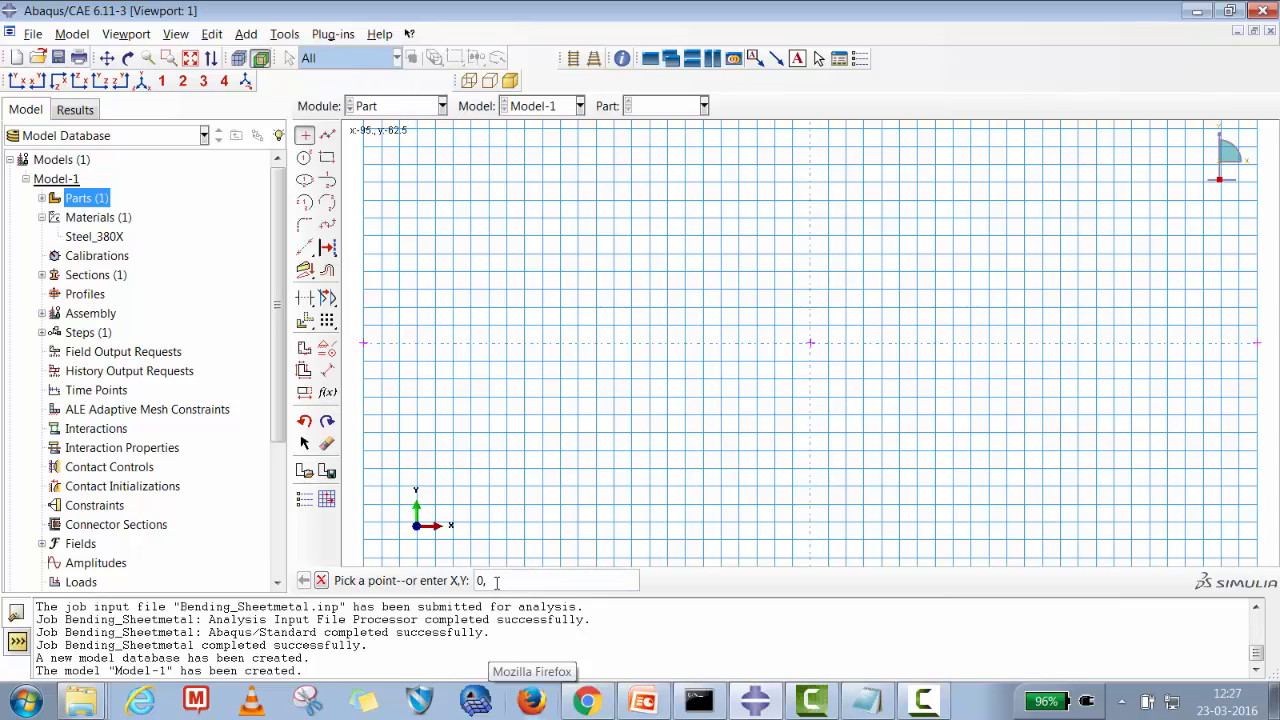
type("0,-0")
key("BackSpace")
type("5")
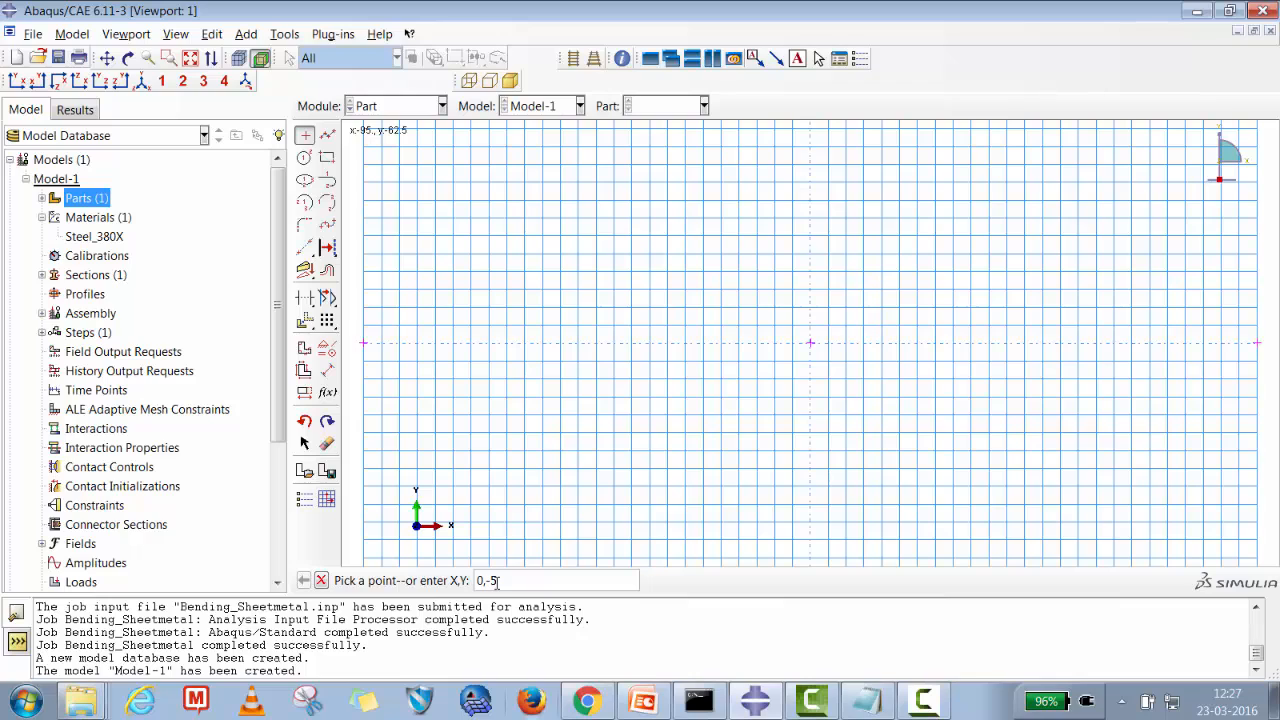
type("0")
key("Return")
type("50,0")
key("Return")
type("-50,0")
key("Return")
Draw connected lines from (-125, 0) through (-50, 0), (0, -50) and (50, 0) to (125, 0), forming the die profile.
left_click(327, 135)
left_click(364, 343)
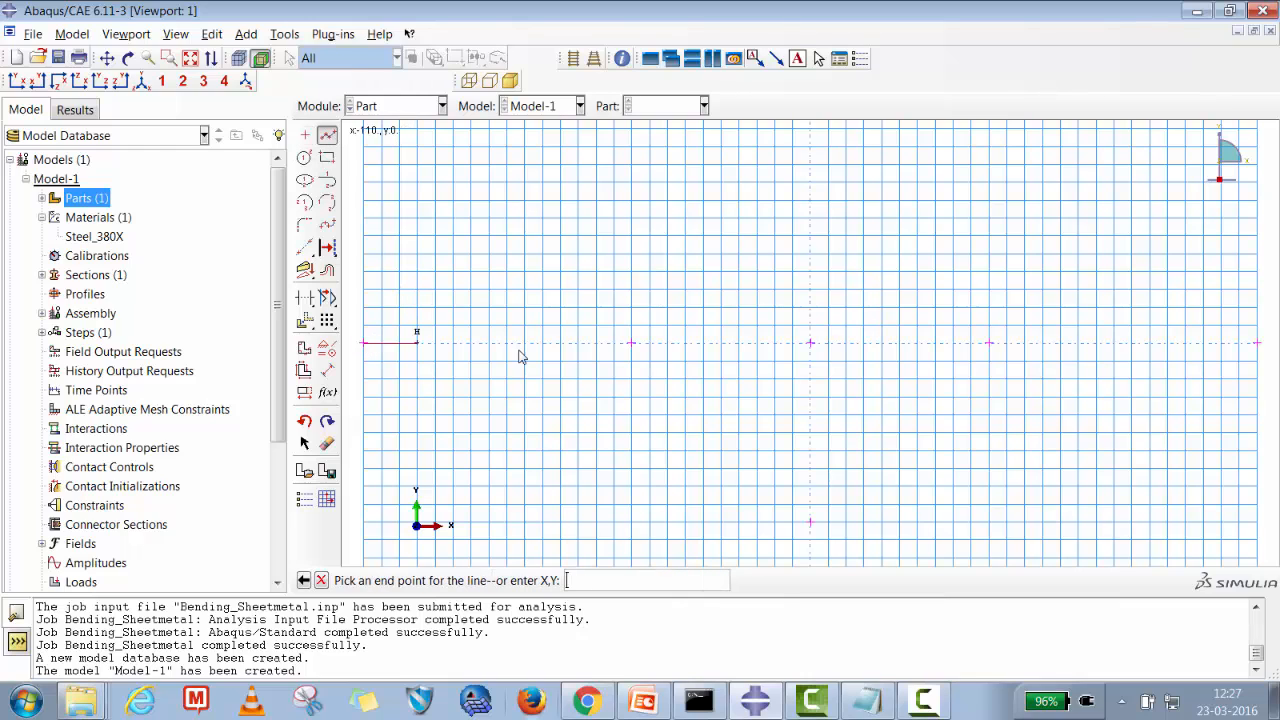
left_click(631, 343)
left_click(813, 520)
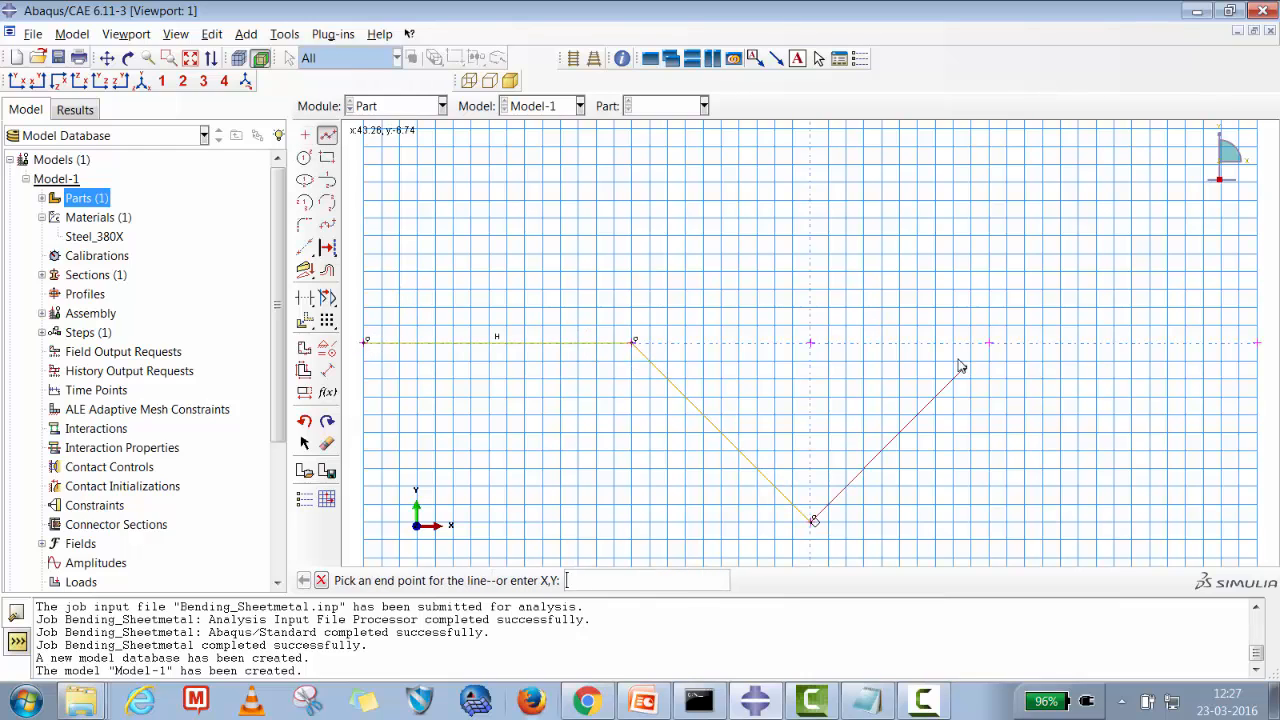
left_click(990, 343)
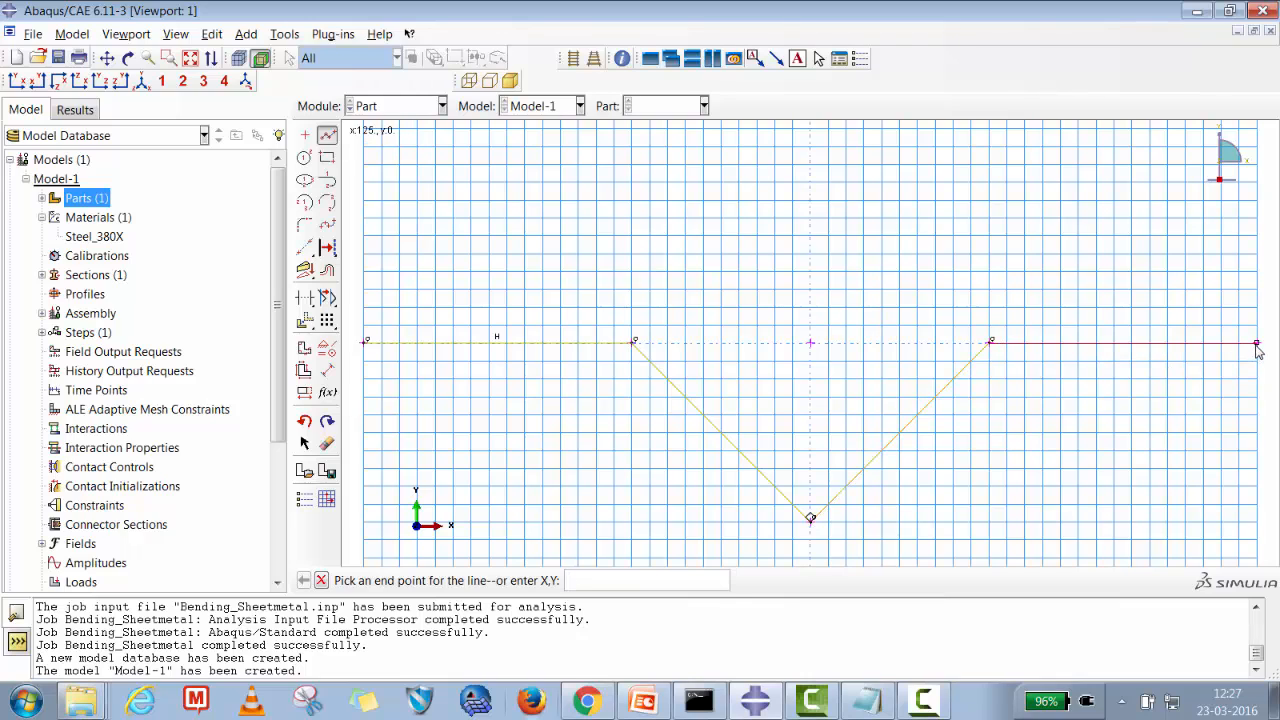
left_click(1258, 344)
left_click(321, 580)
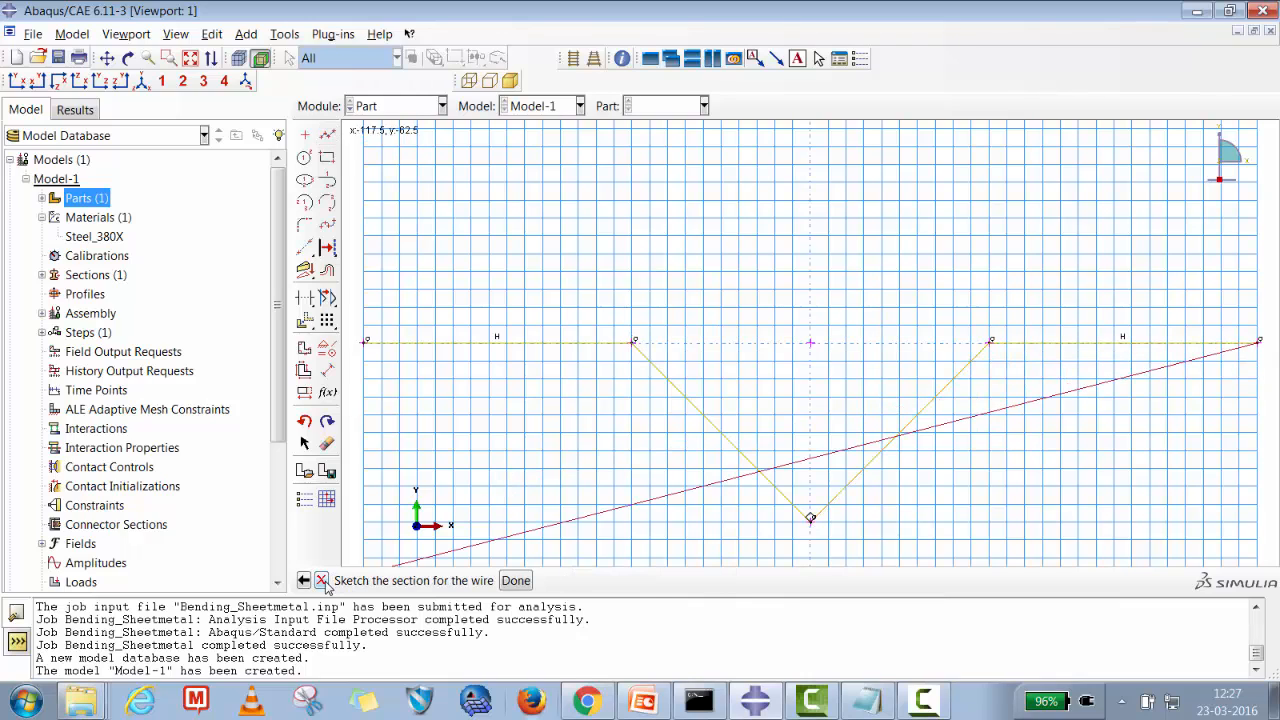
Fillet both upper corners of the die's V-groove with radius 5.
left_click(305, 225)
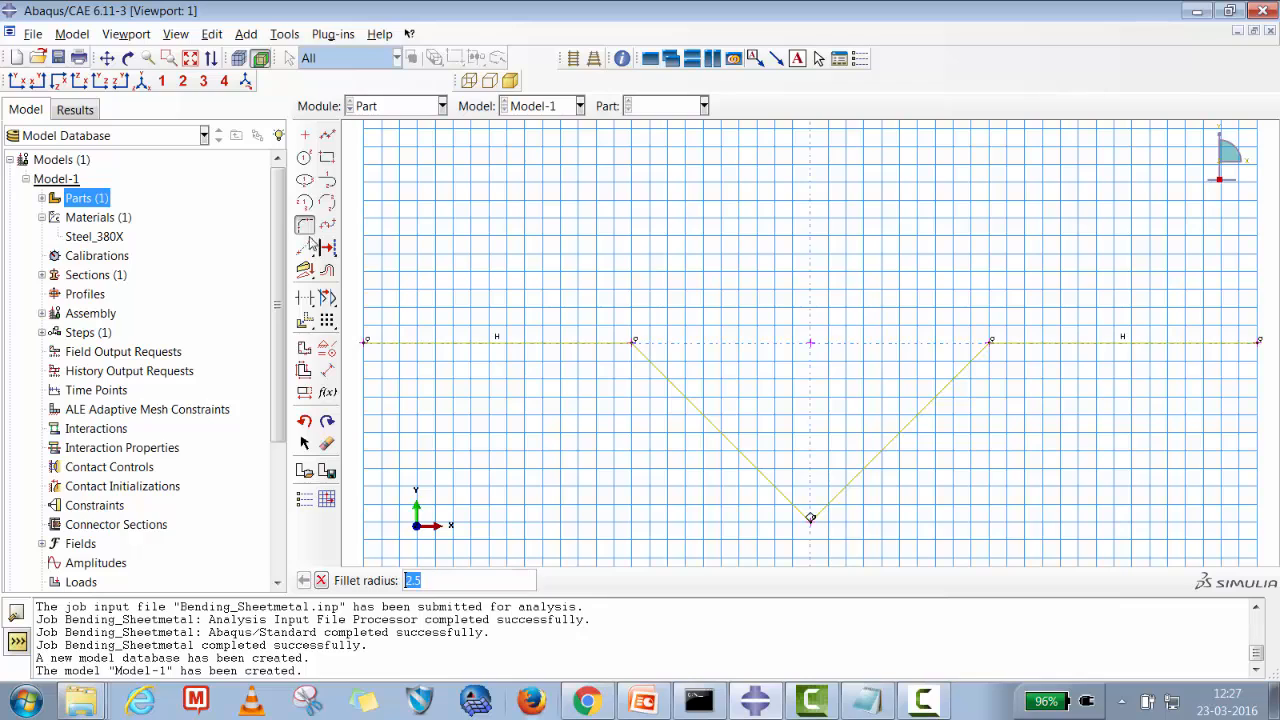
type("3")
key("Return")
left_click(615, 345)
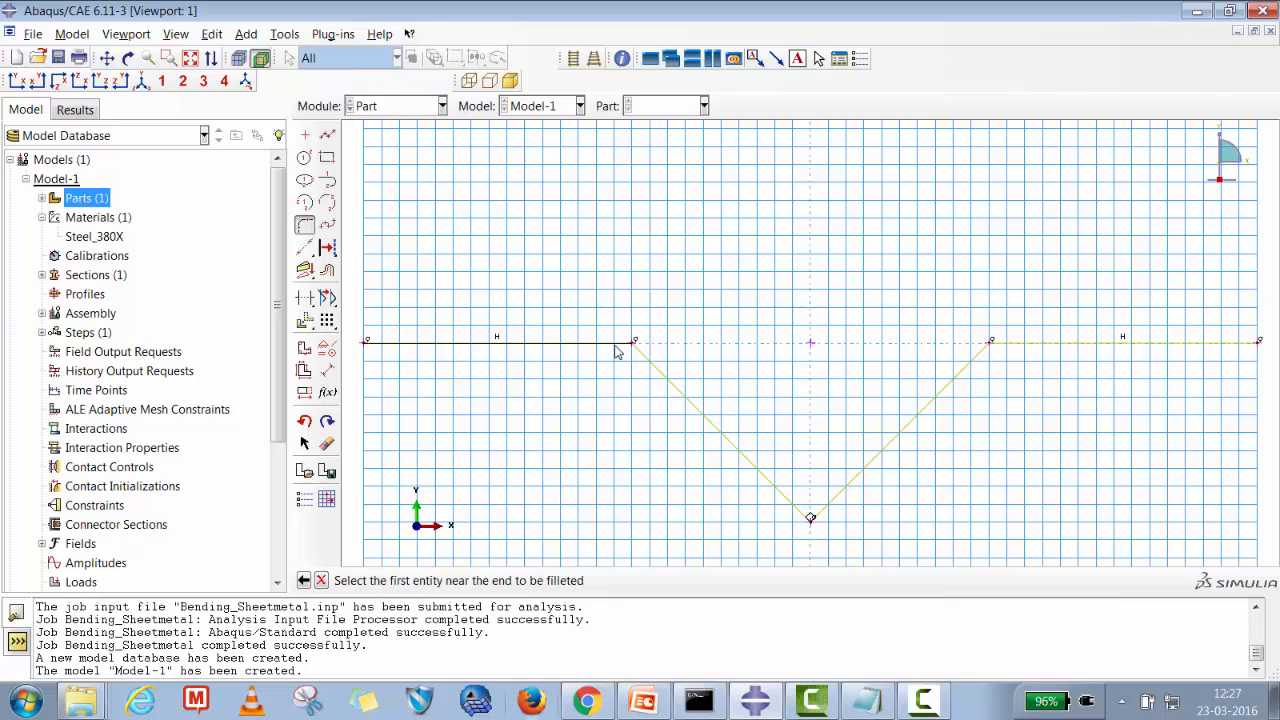
left_click(645, 358)
left_click(975, 372)
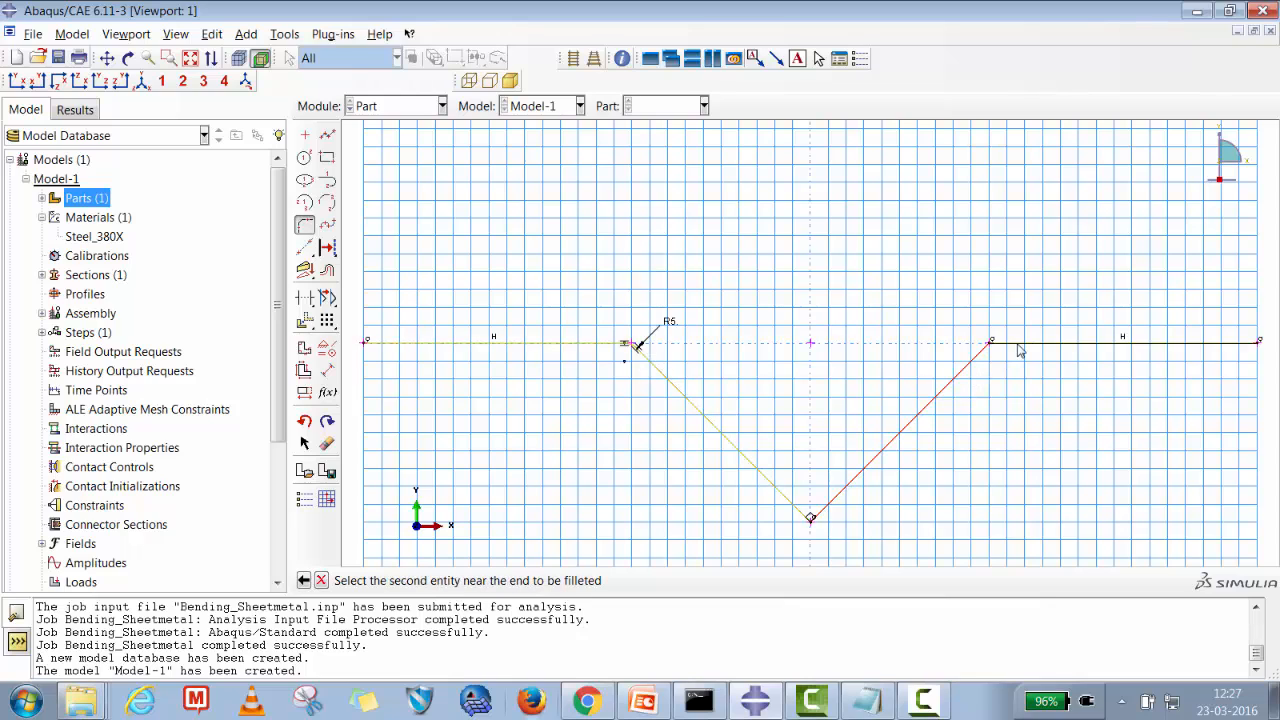
left_click(990, 344)
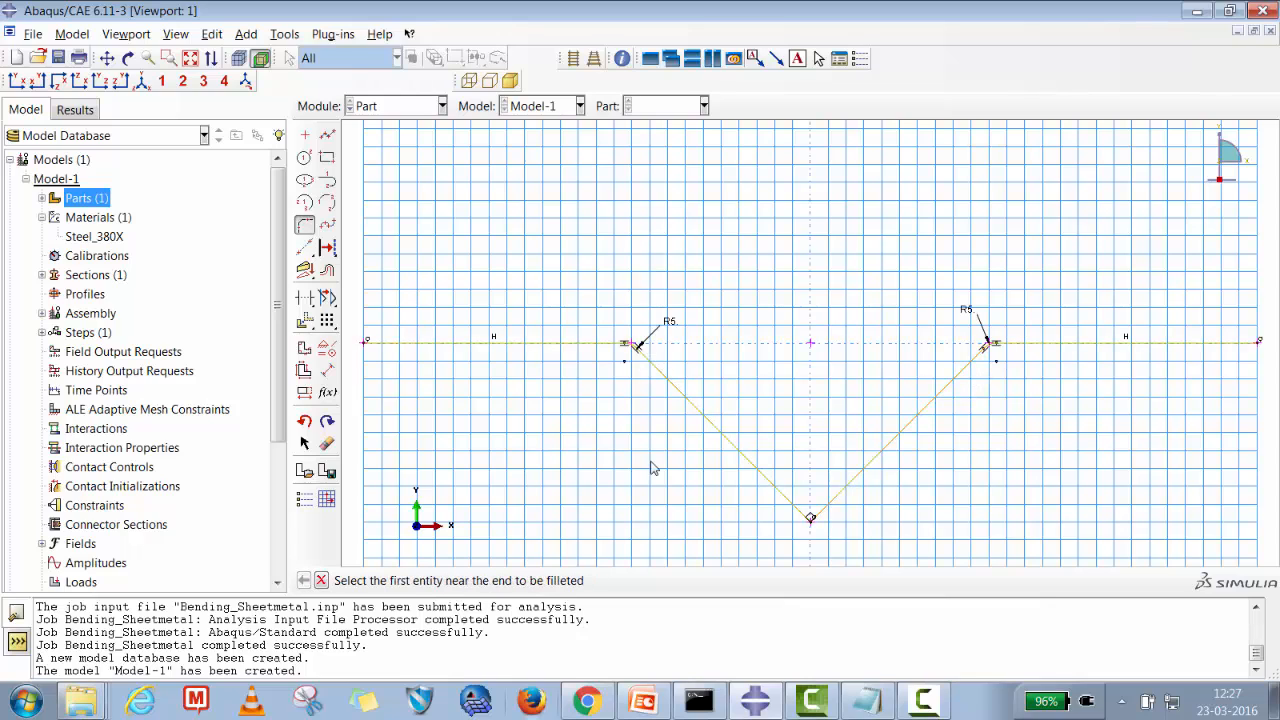
Fillet the bottom corner of the V-groove with radius 15 and finish the Die sketch.
left_click(305, 226)
left_click(305, 226)
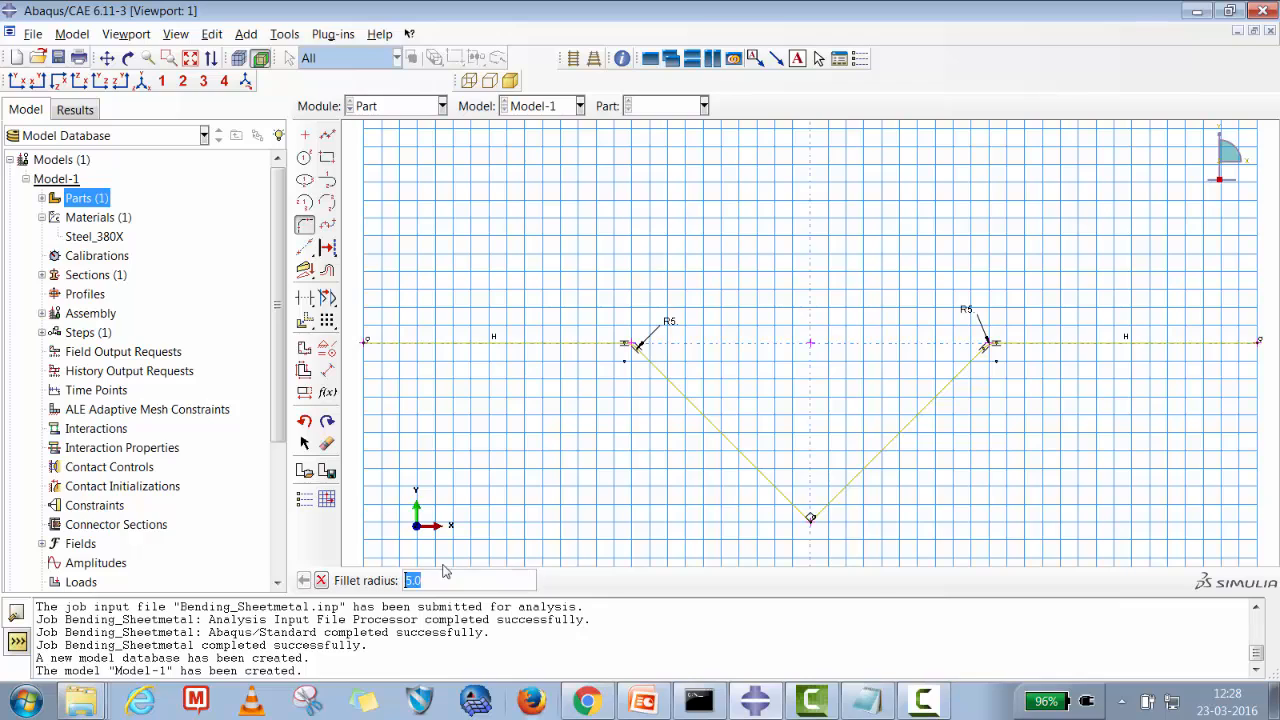
type("15")
middle_click(625, 510)
left_click(776, 488)
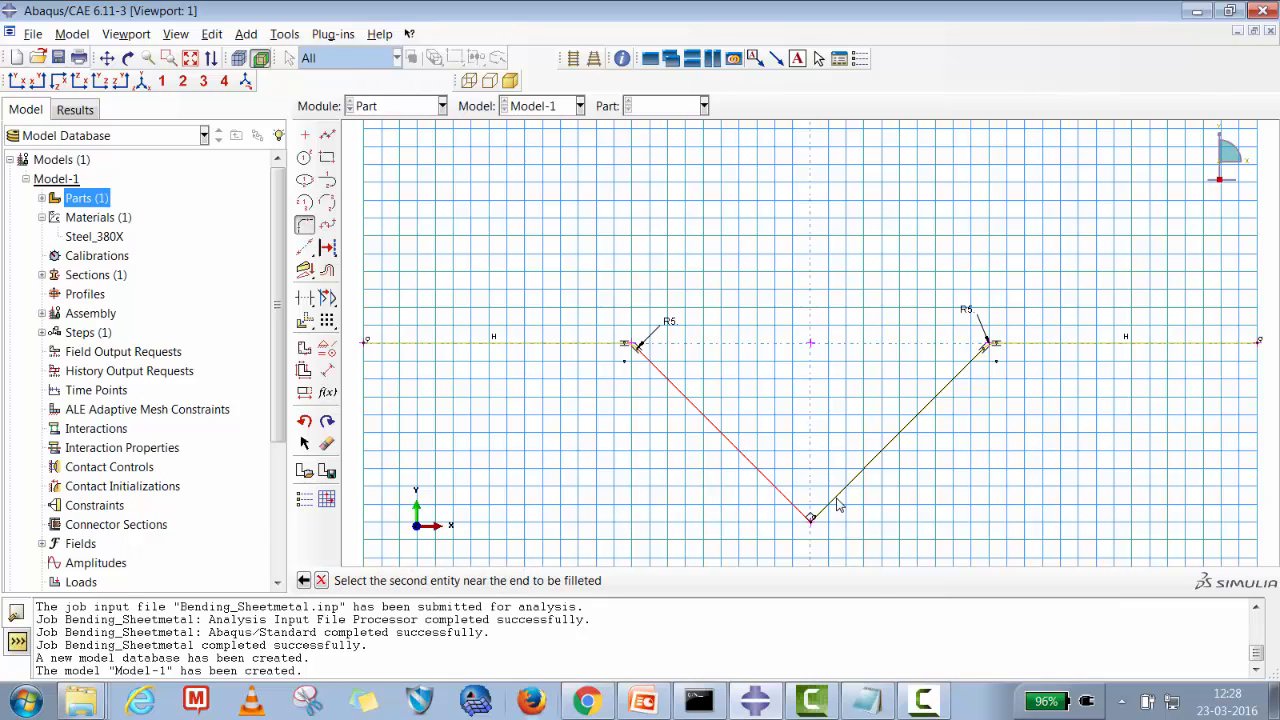
left_click(842, 504)
left_click(321, 581)
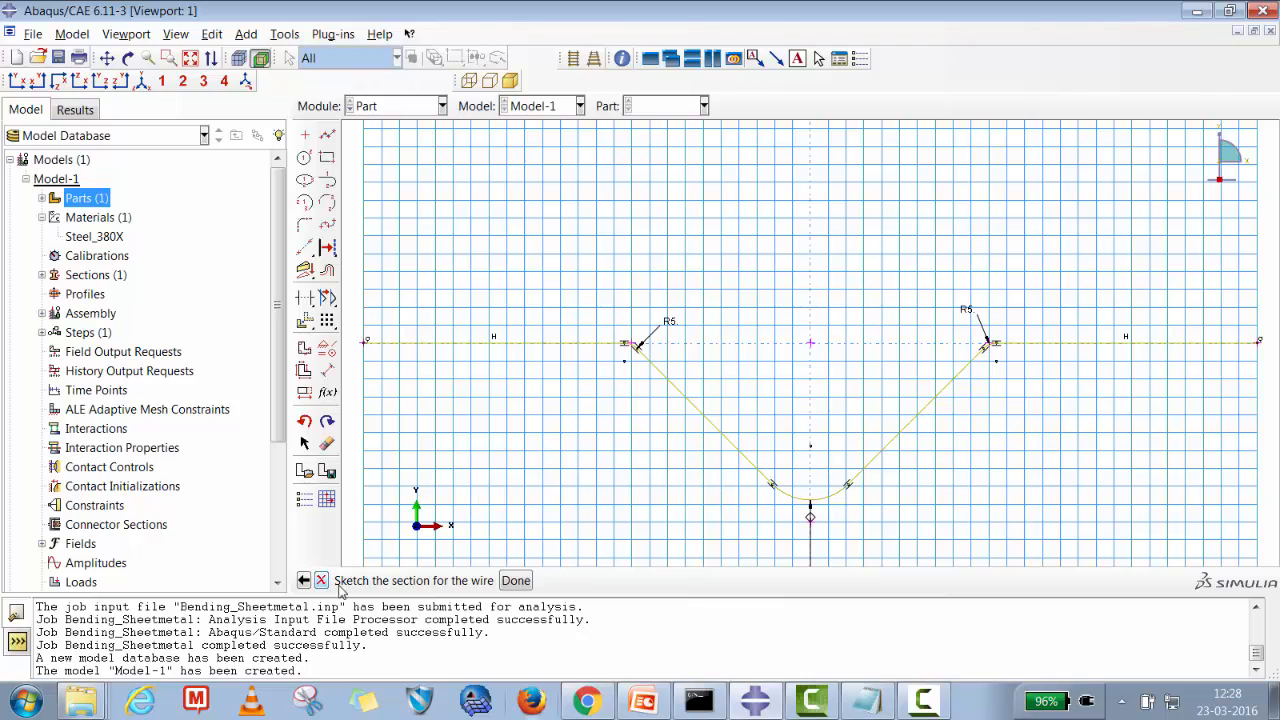
left_click(516, 581)
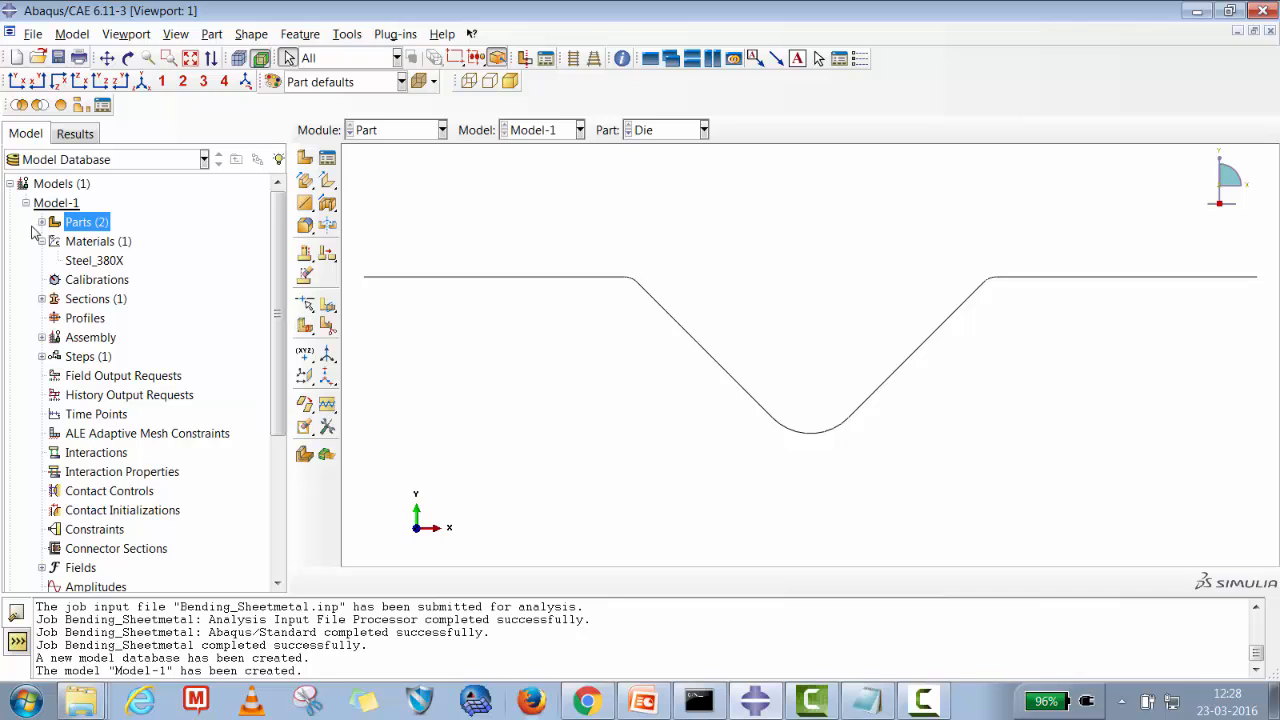
Create another 2D planar discrete rigid wire part with an approximate size of 250.
left_click(41, 222)
right_click(83, 226)
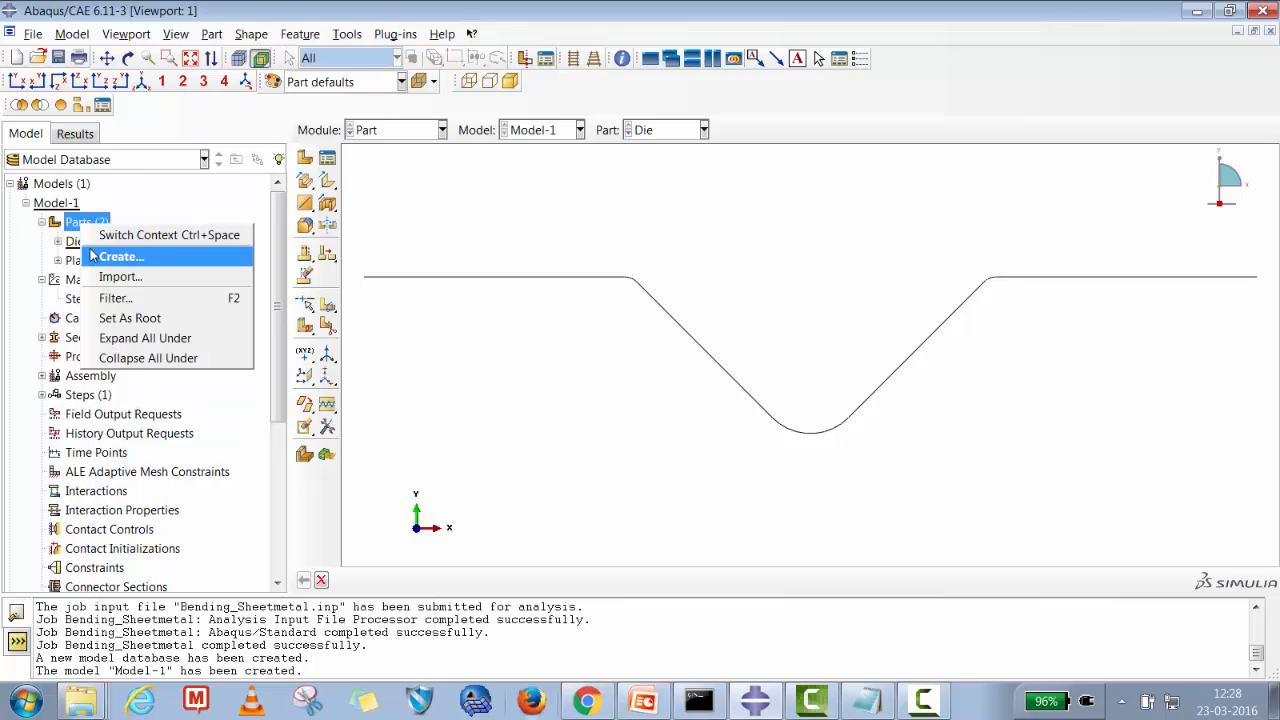
left_click(115, 254)
left_click_drag(540, 241, 420, 233)
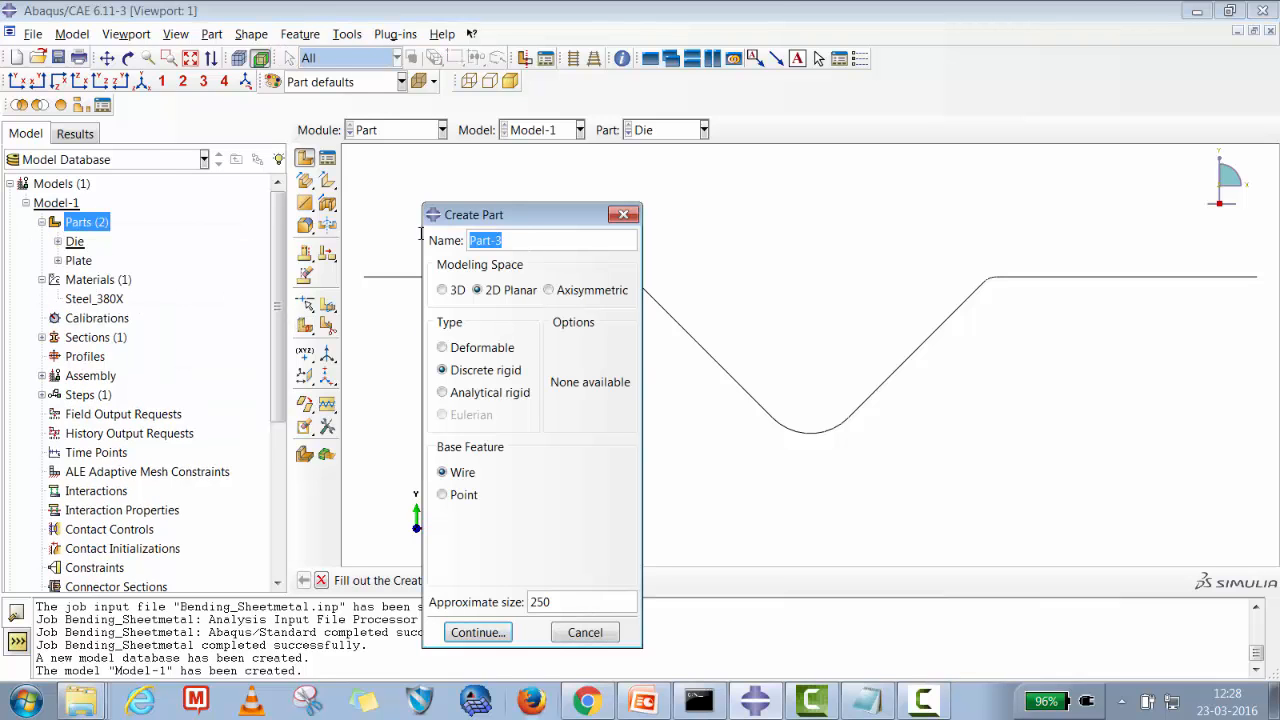
type("Punch")
left_click(477, 632)
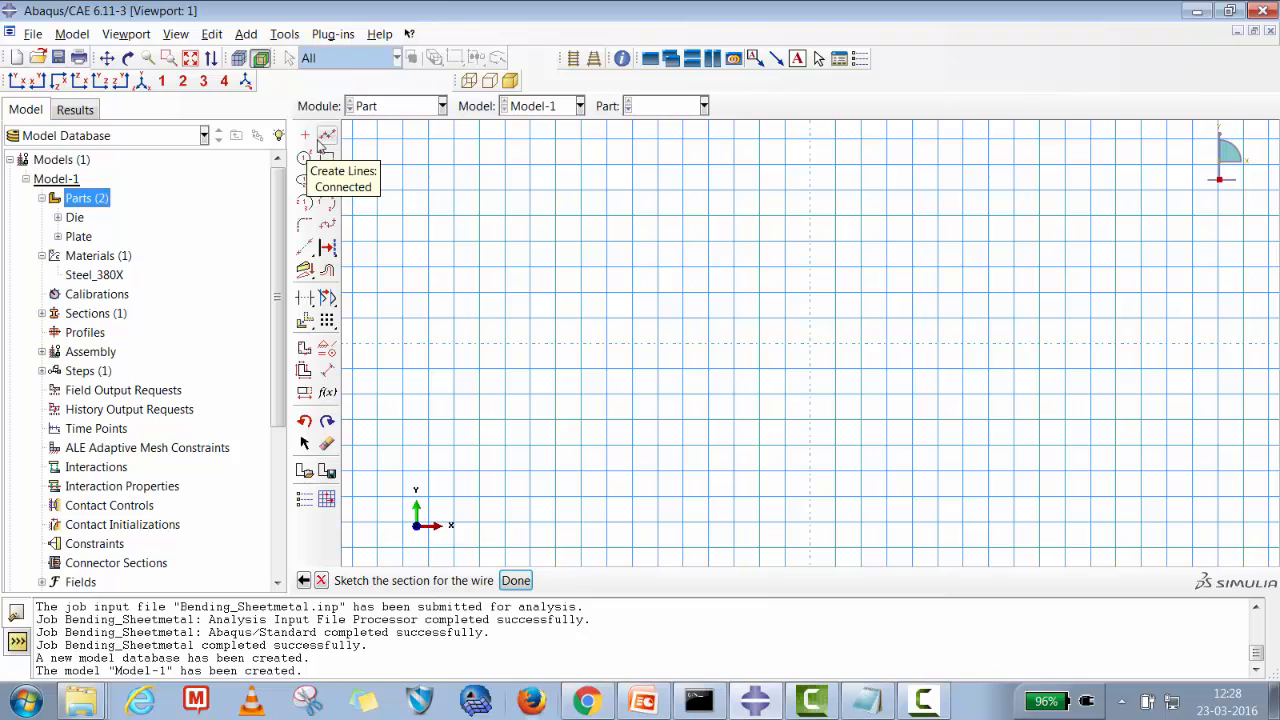
Place a sketch point for the new part's profile and fit the sketch to the view.
left_click(305, 135)
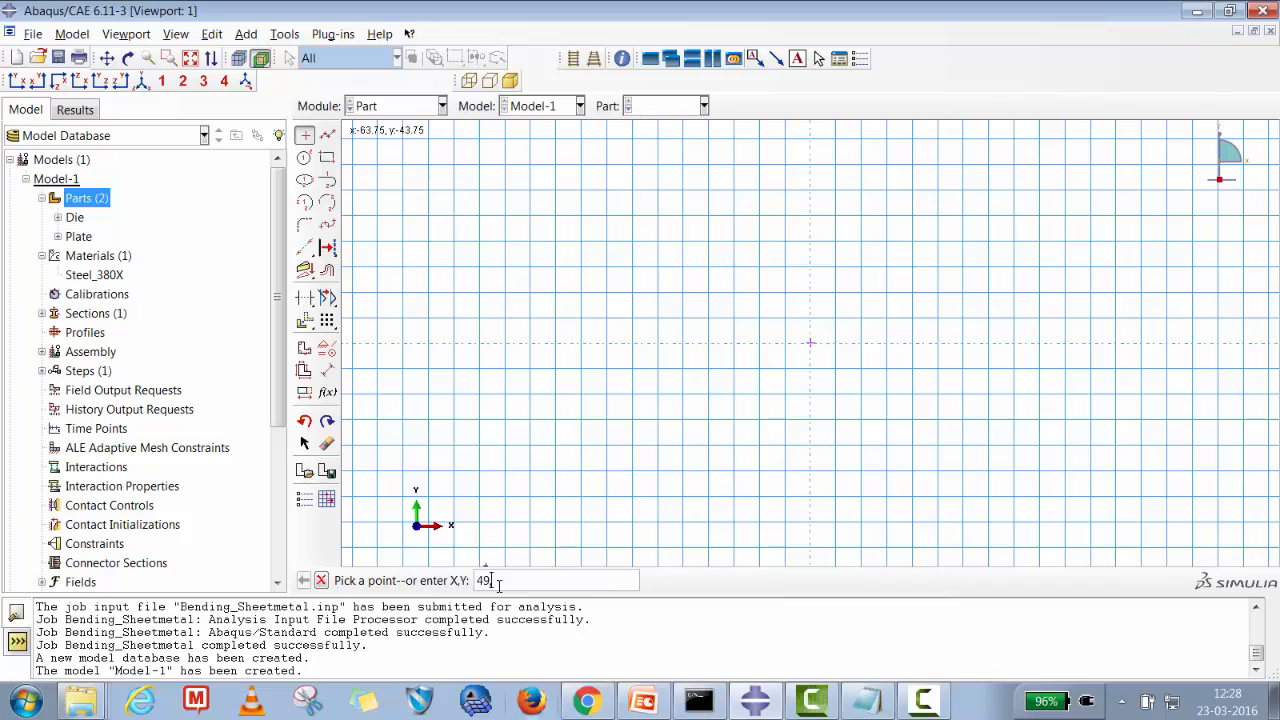
key("Return")
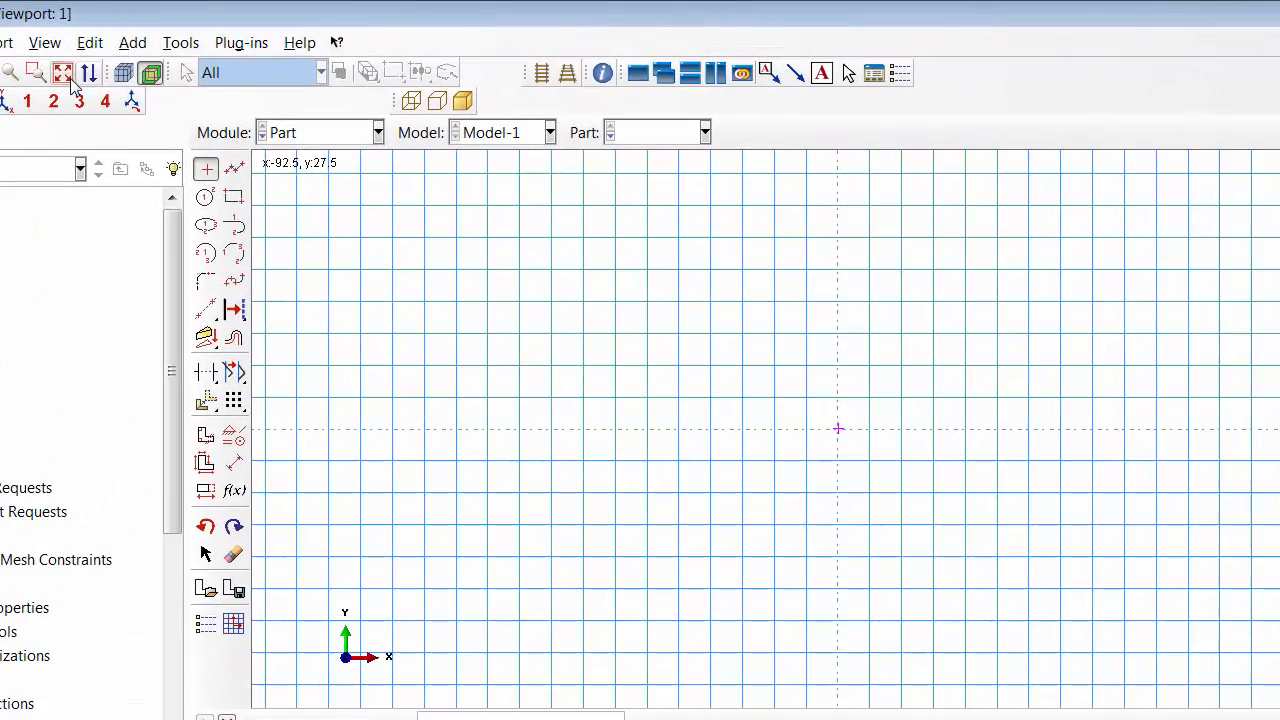
left_click(70, 82)
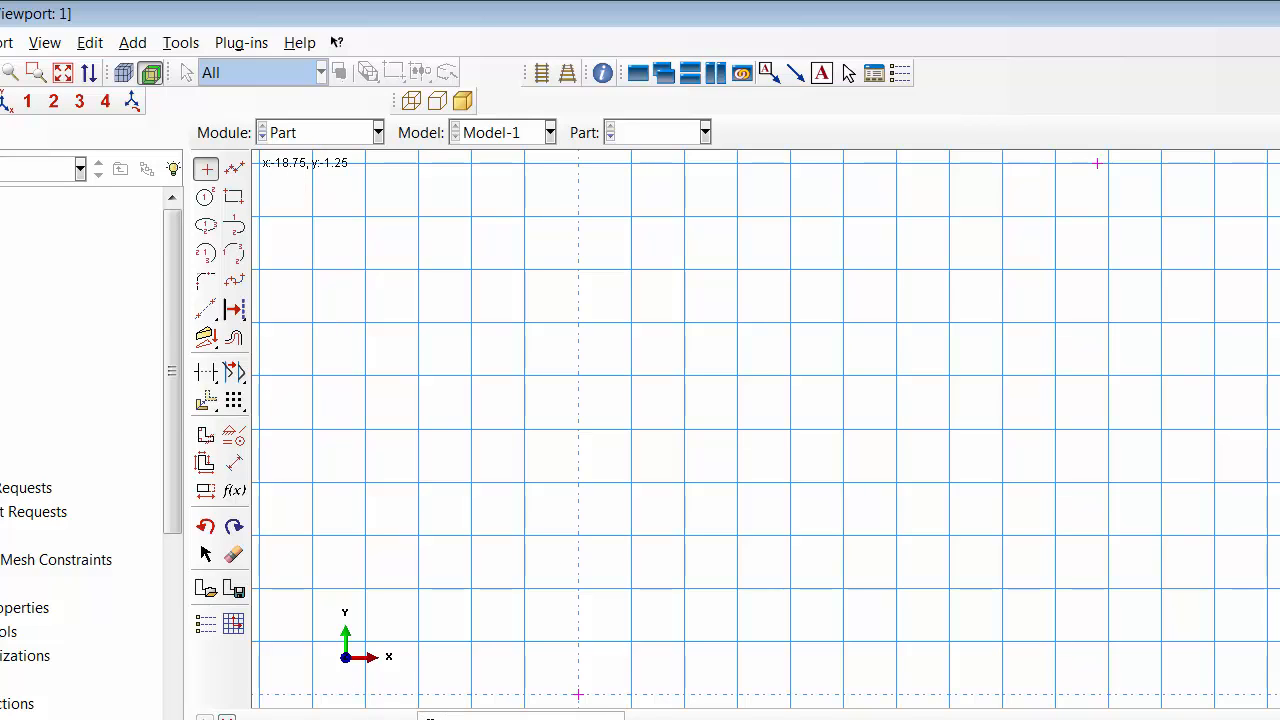
left_click(63, 74)
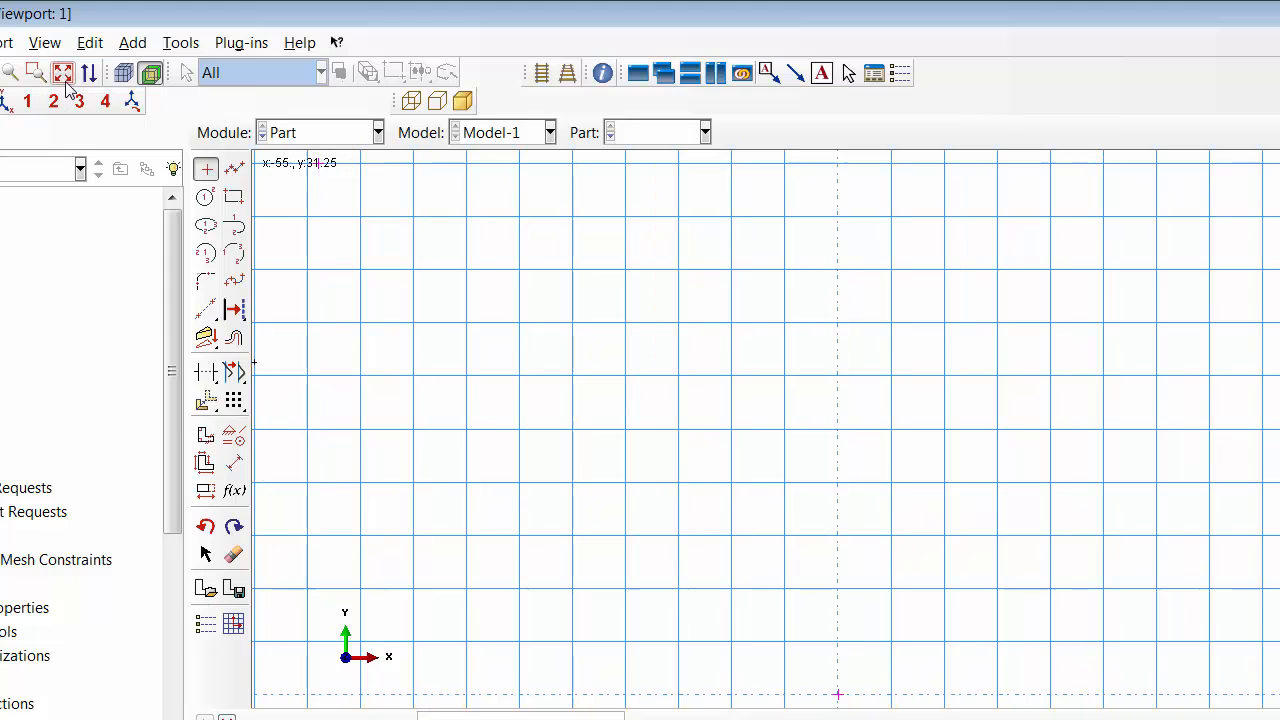
Draw two connected lines forming a V shape with its tip on the horizontal axis.
left_click(234, 168)
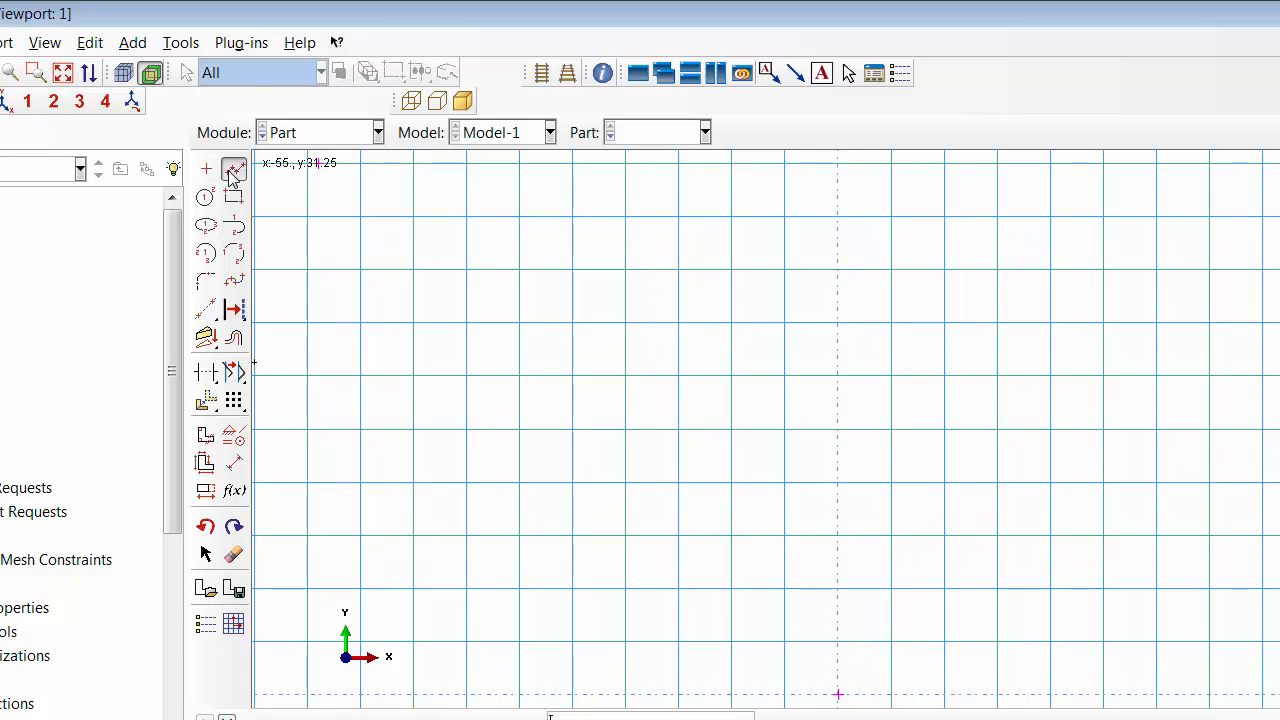
left_click(320, 163)
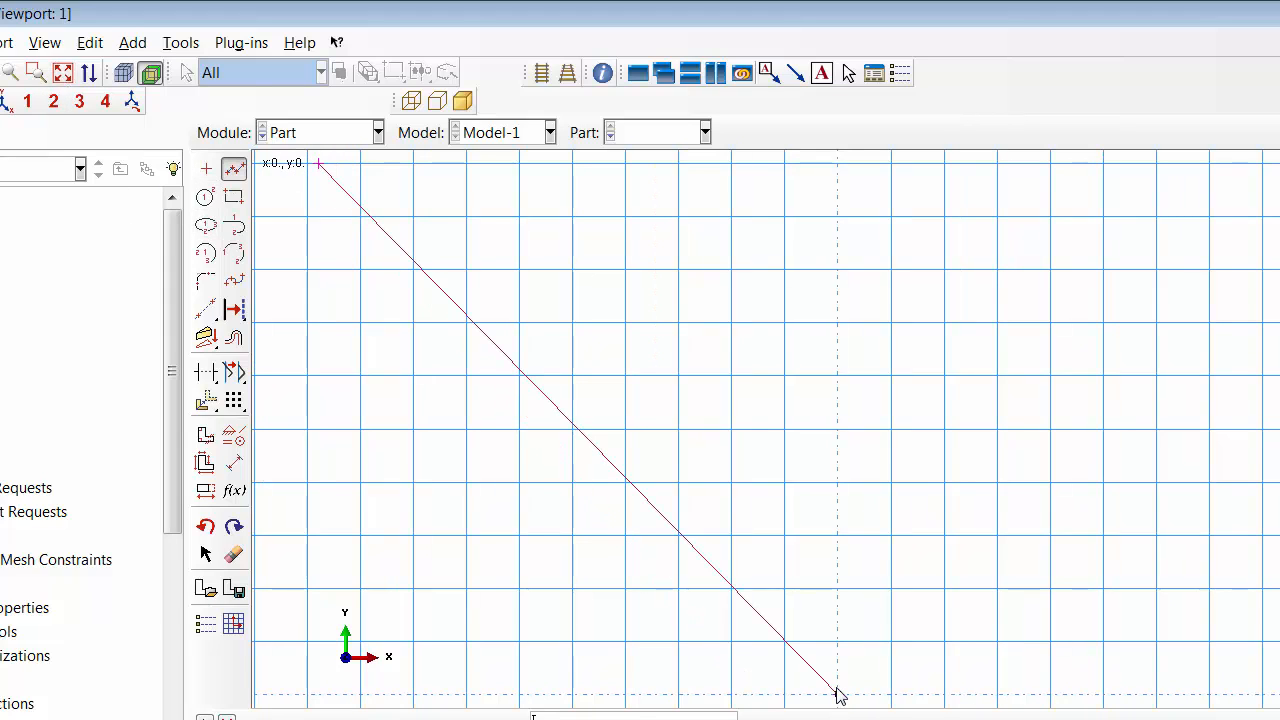
left_click(838, 692)
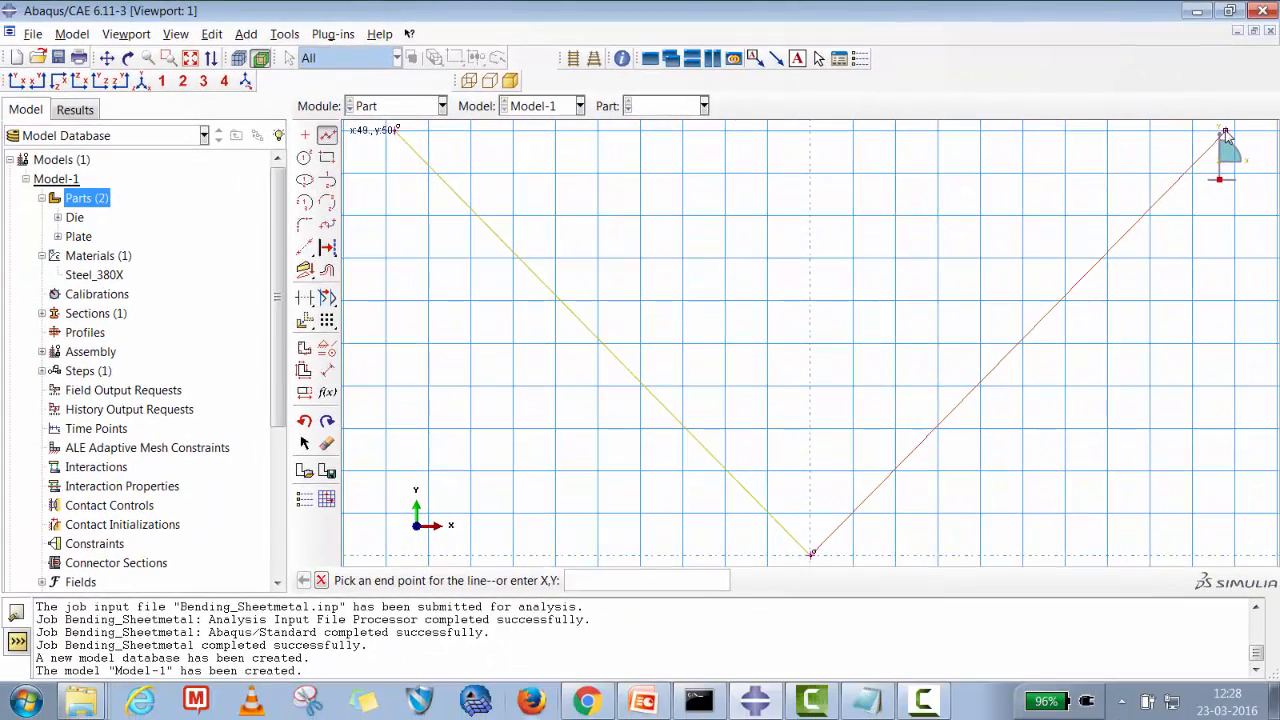
left_click(1272, 145)
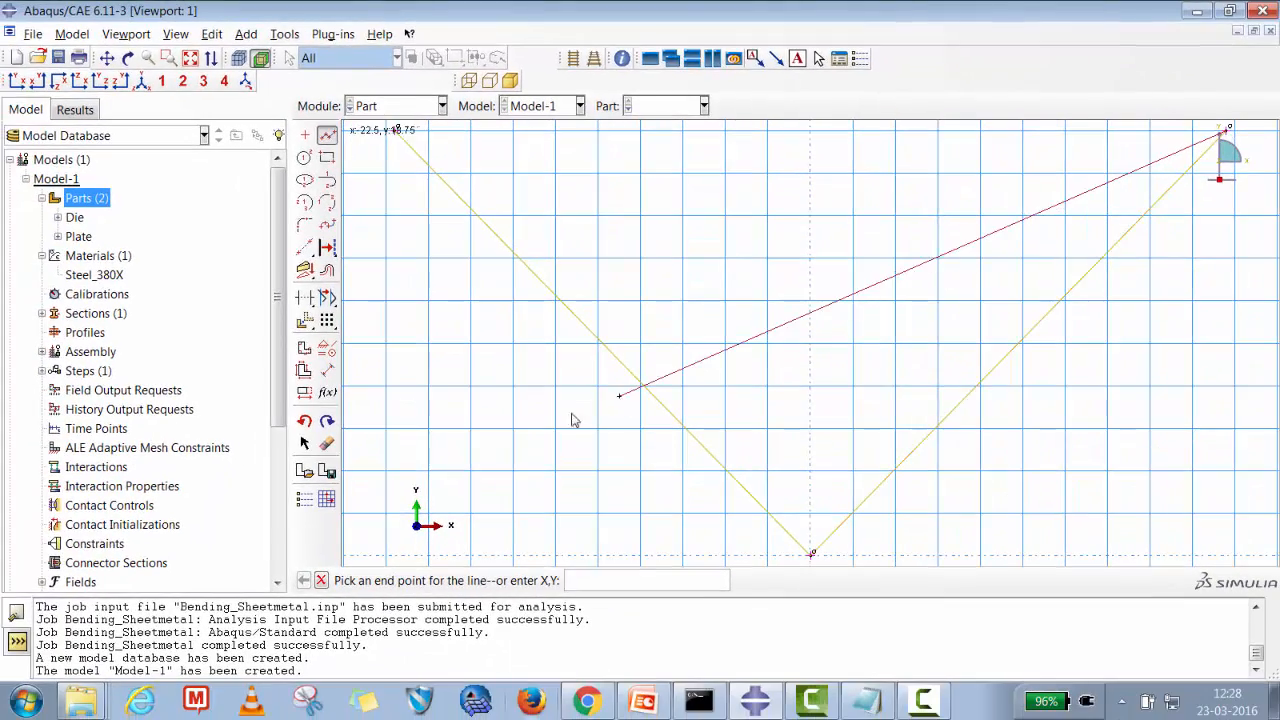
key("Escape")
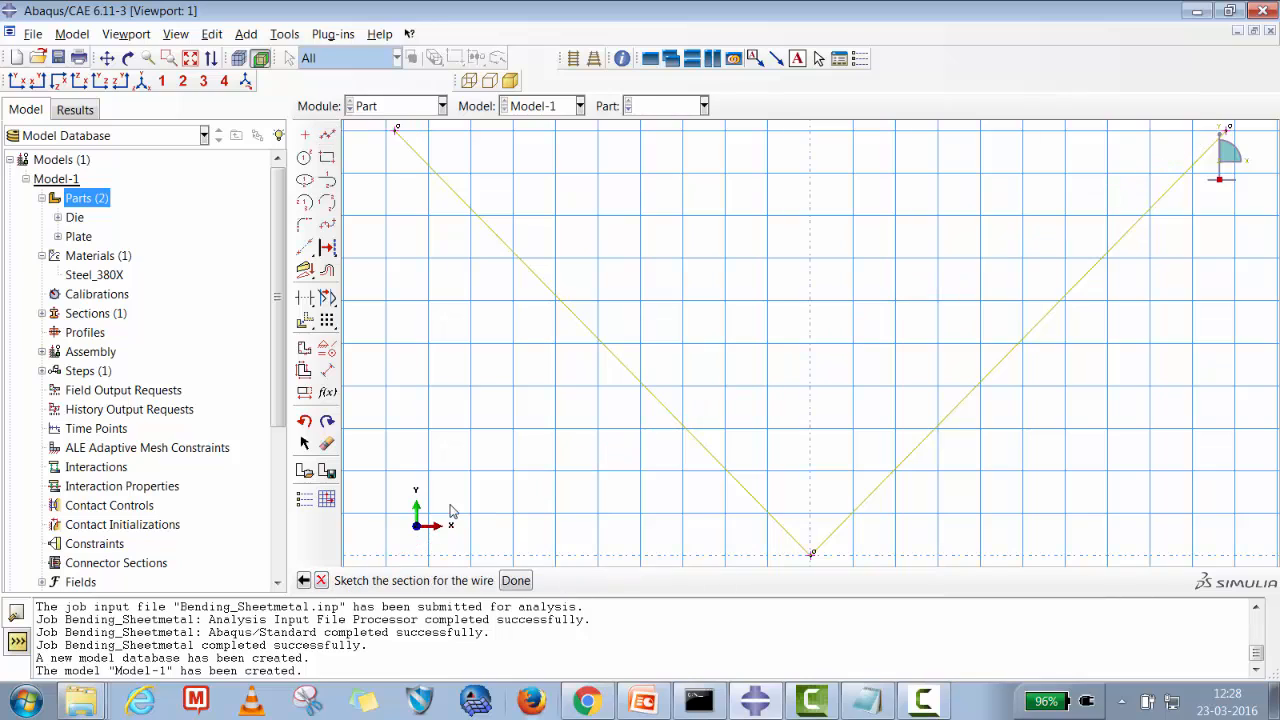
Fillet the tip of the Punch V profile with radius 15.0 and finish the Punch sketch.
left_click(305, 224)
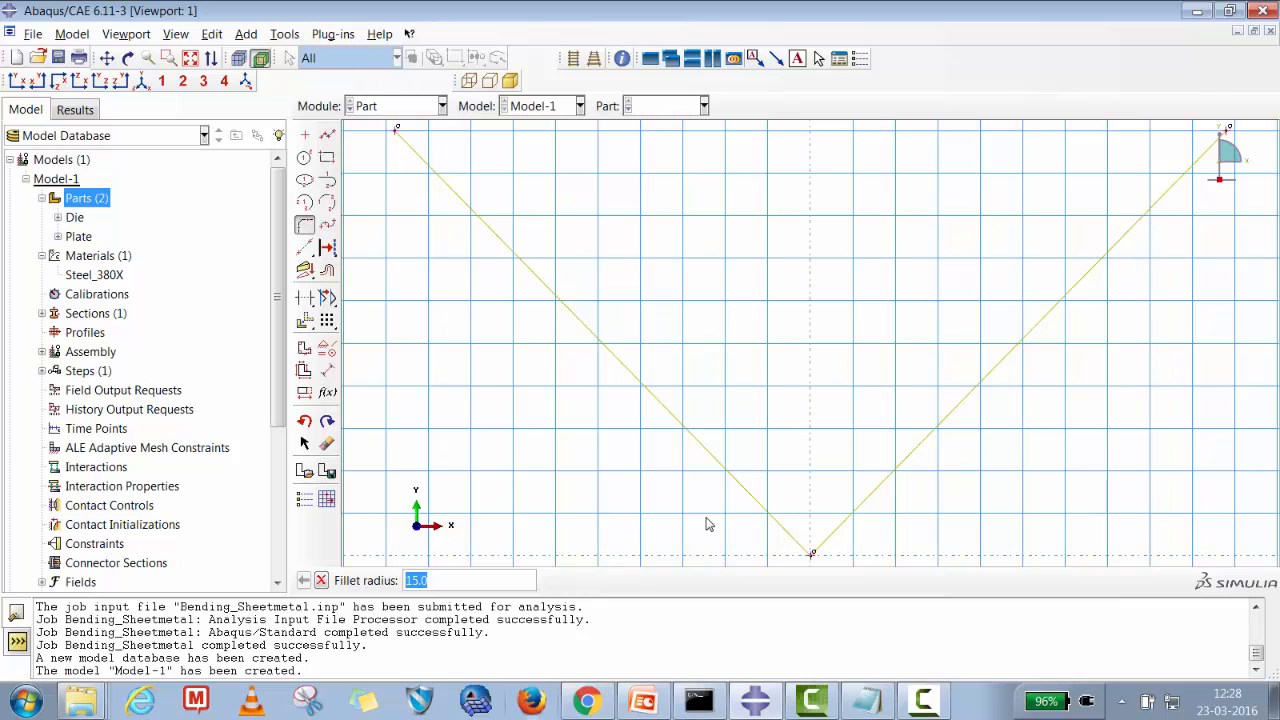
key("Return")
left_click(748, 492)
left_click(851, 514)
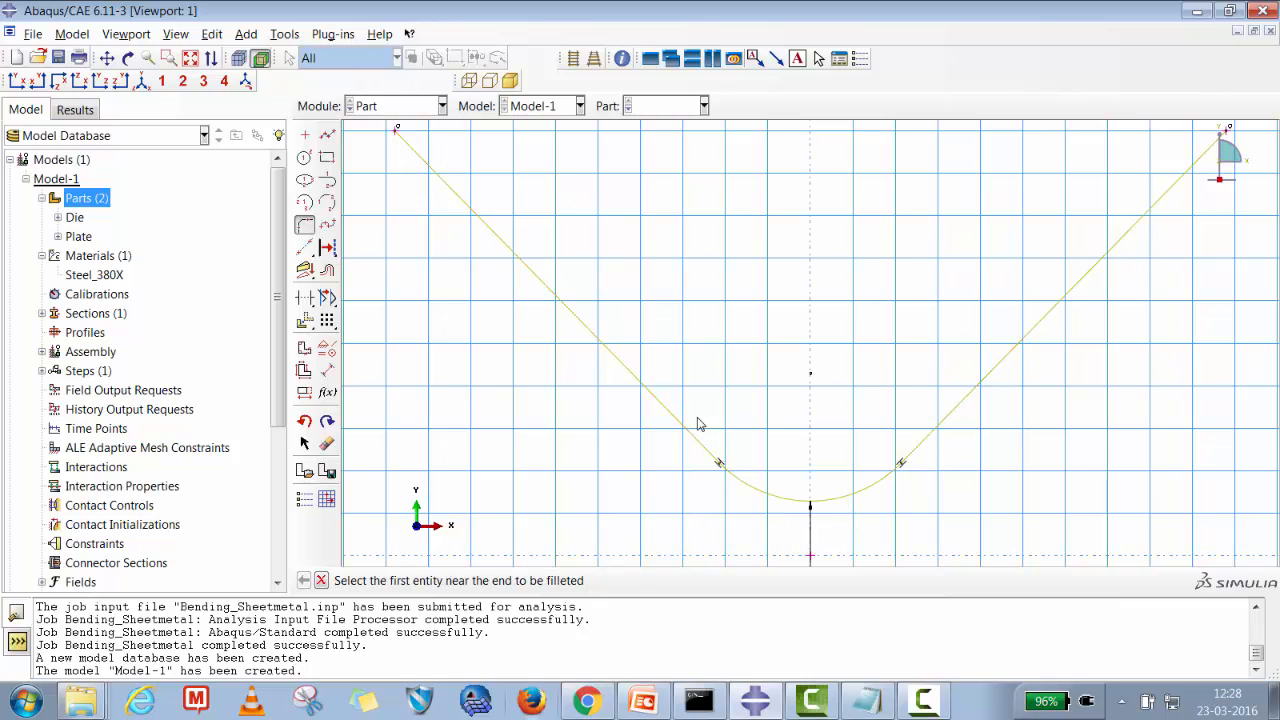
left_click(322, 580)
left_click(516, 581)
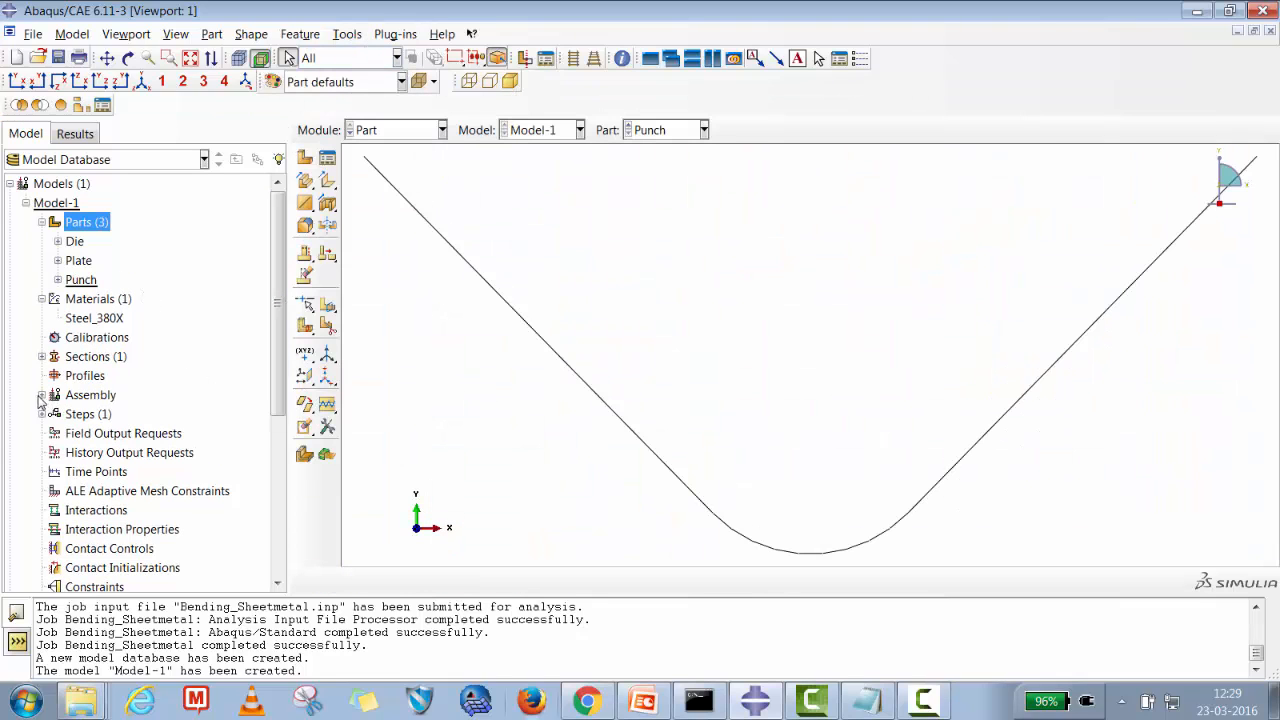
Create dependent assembly instances of the Die, Plate and Punch parts.
left_click(41, 395)
left_click(86, 398)
left_click(101, 416)
right_click(101, 416)
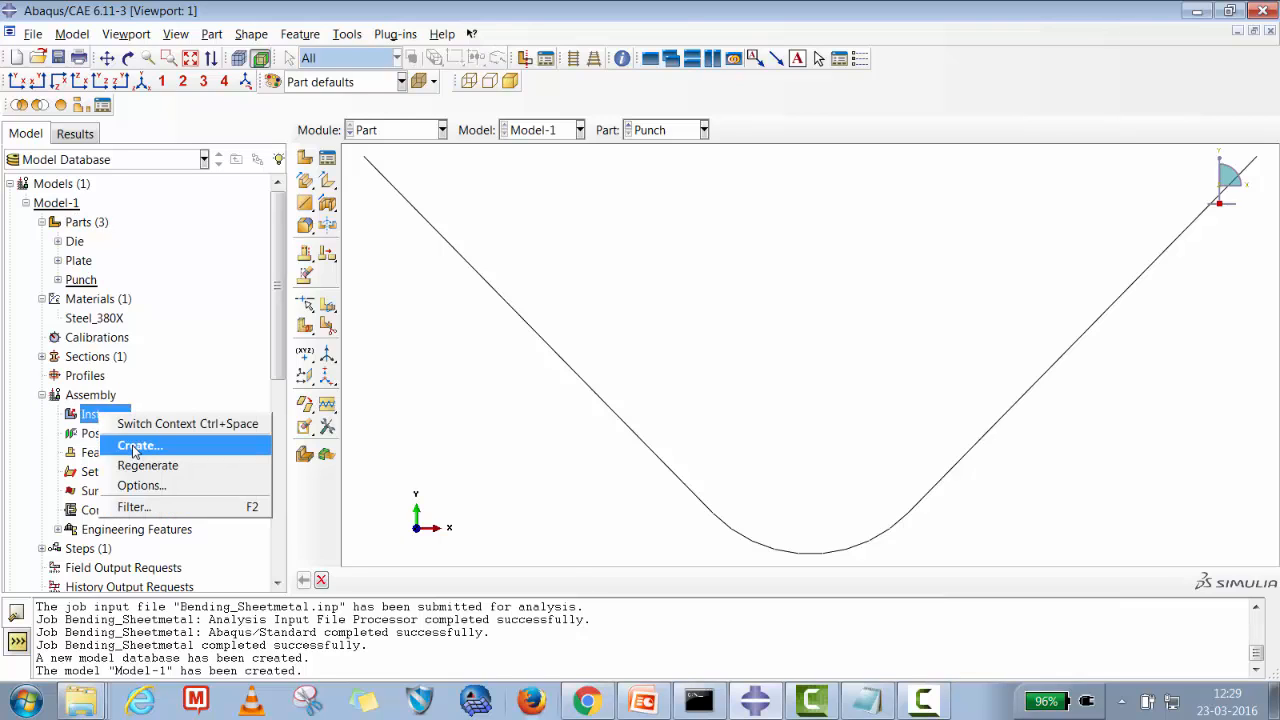
left_click(135, 446)
left_click_drag(618, 363, 614, 400)
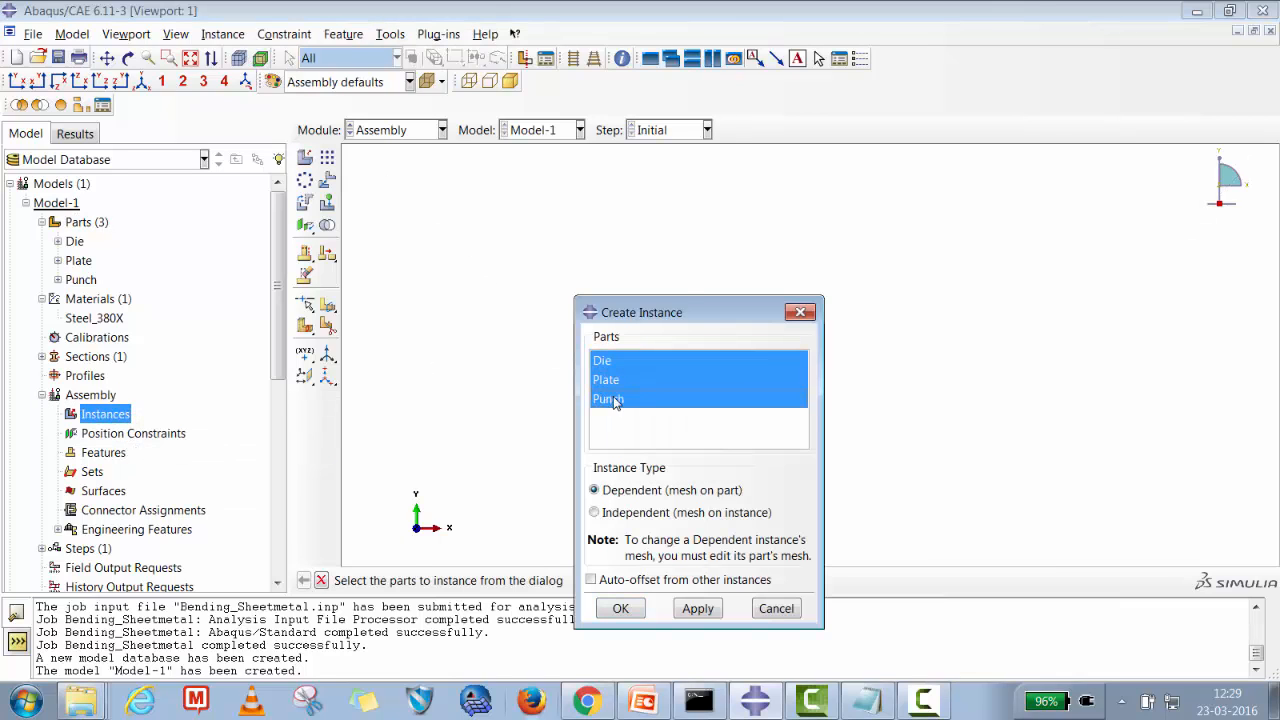
left_click(698, 610)
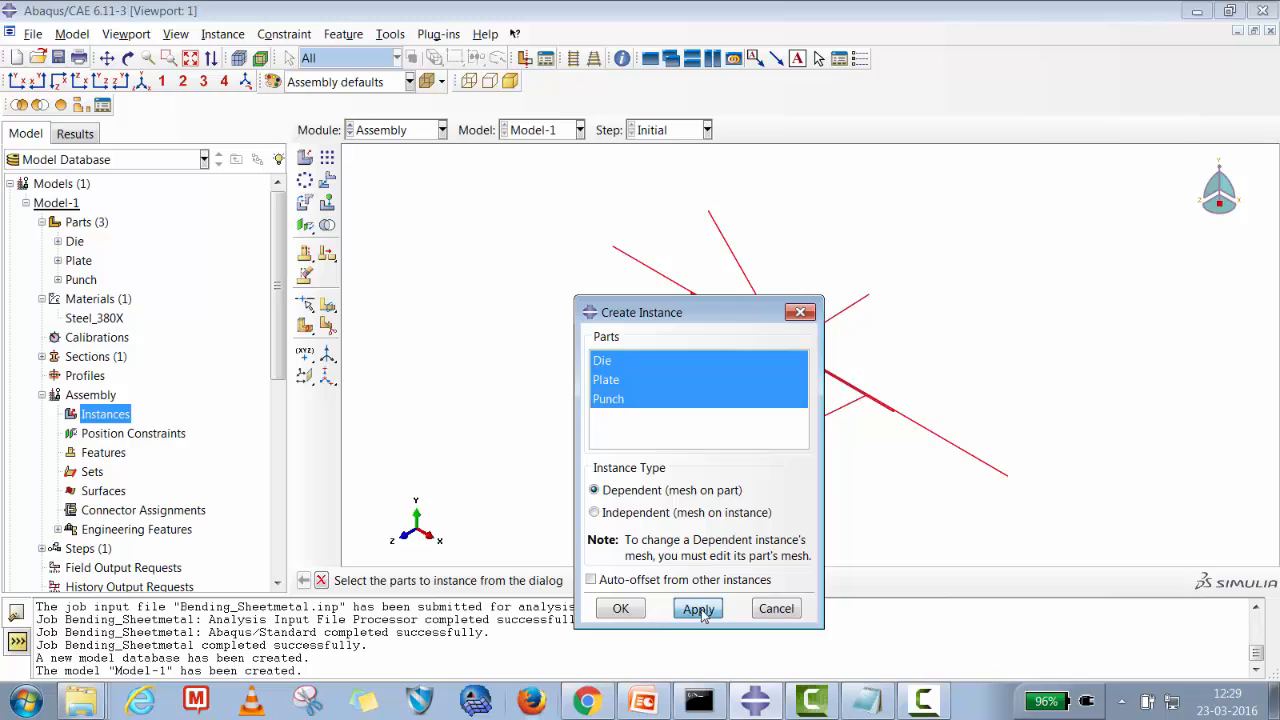
left_click(620, 608)
left_click(699, 490)
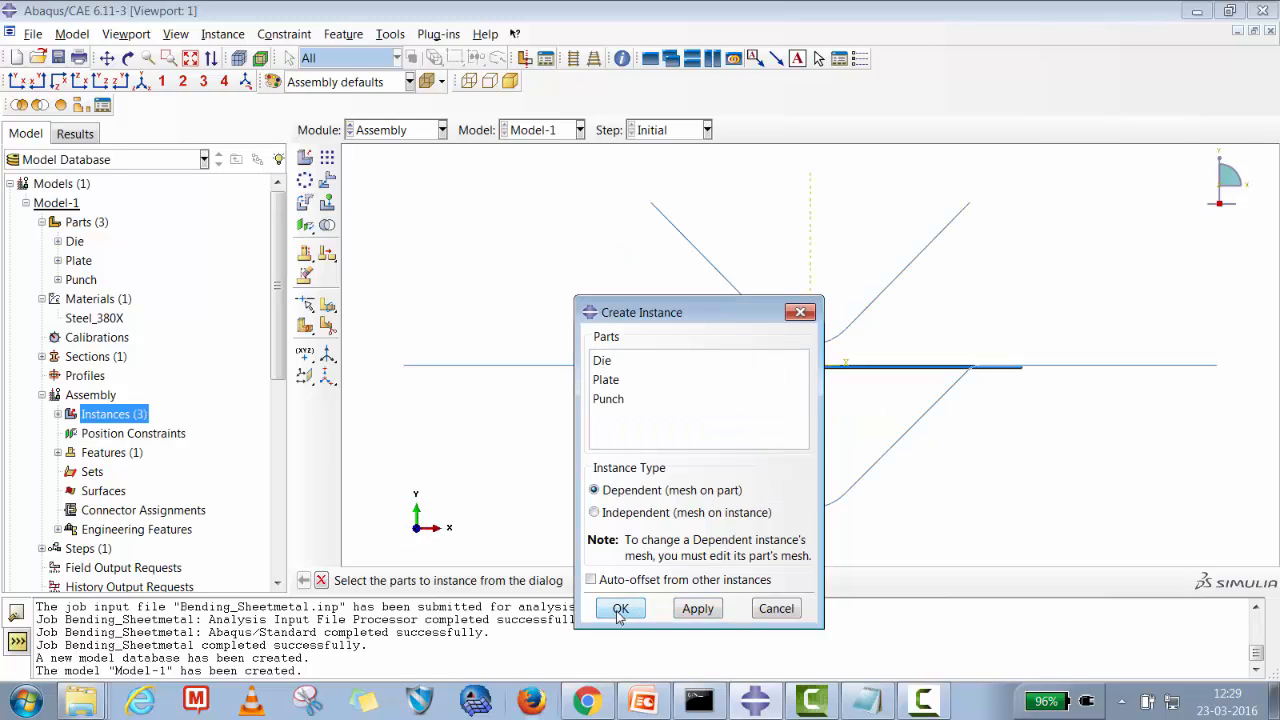
left_click(620, 610)
left_click(699, 490)
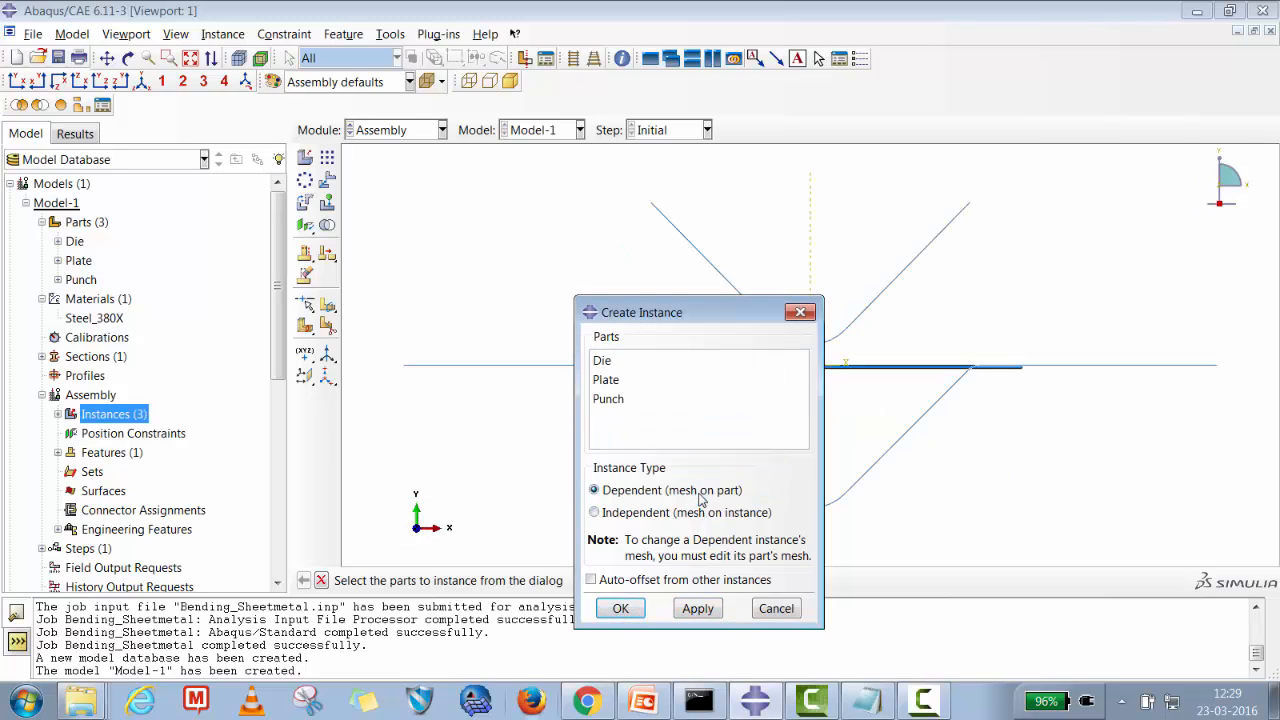
left_click(766, 607)
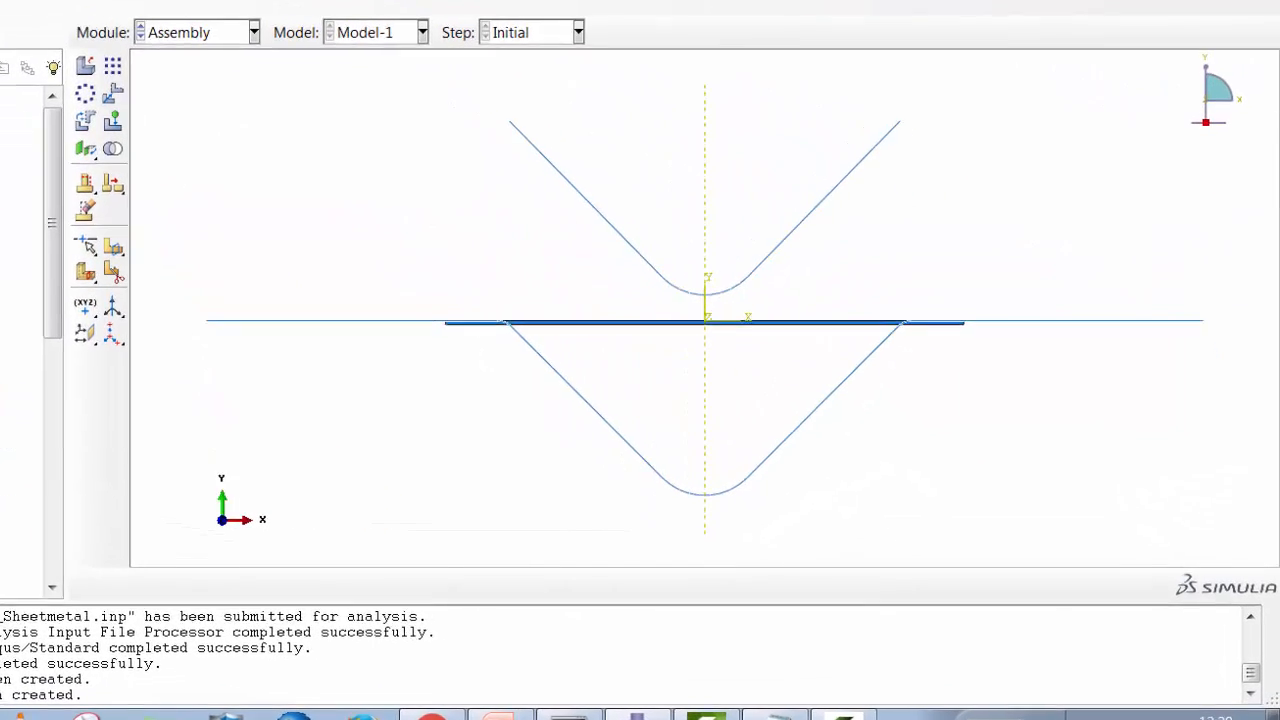
Translate the Die instance by the vector 0,-1 in the assembly.
left_click(113, 93)
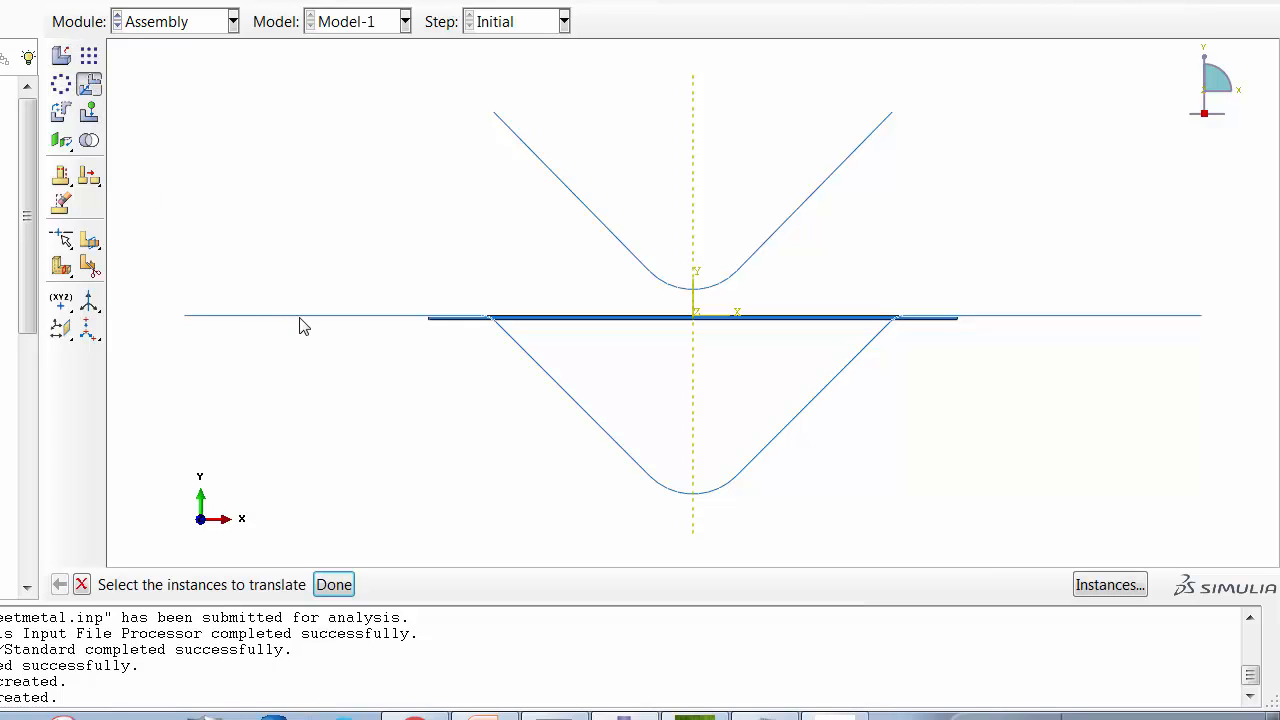
left_click(300, 318)
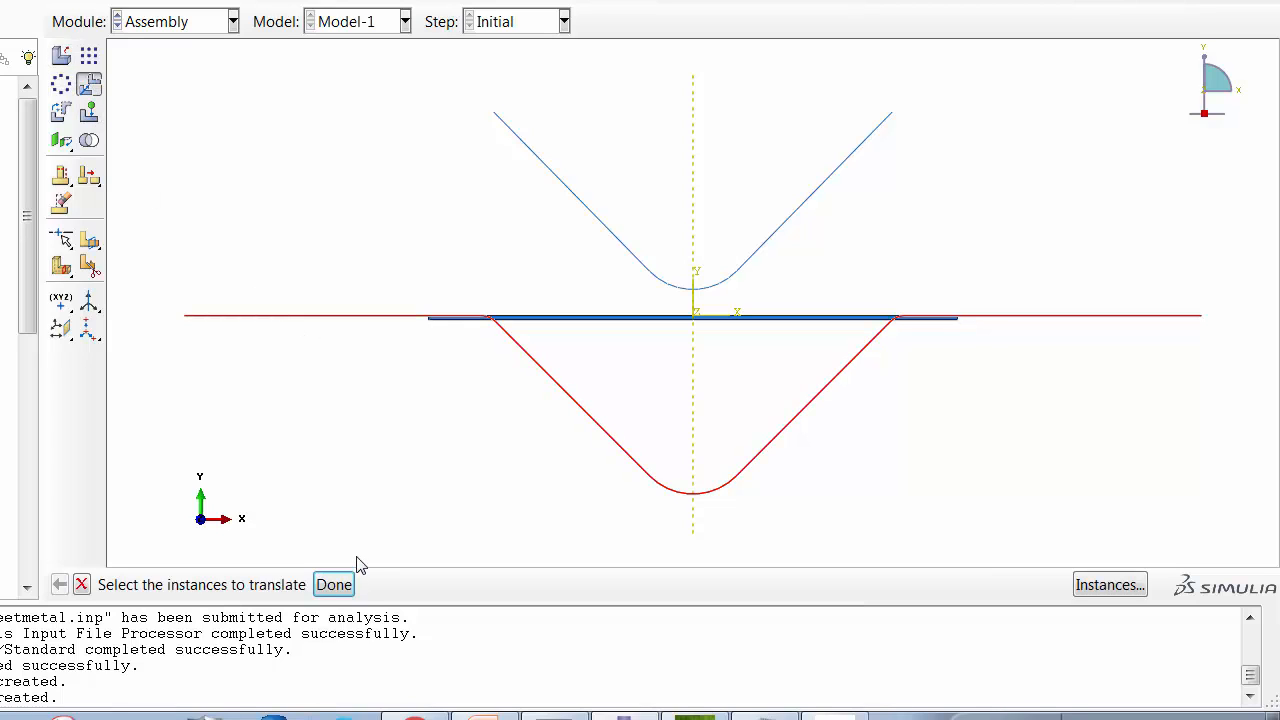
left_click(346, 590)
left_click(535, 586)
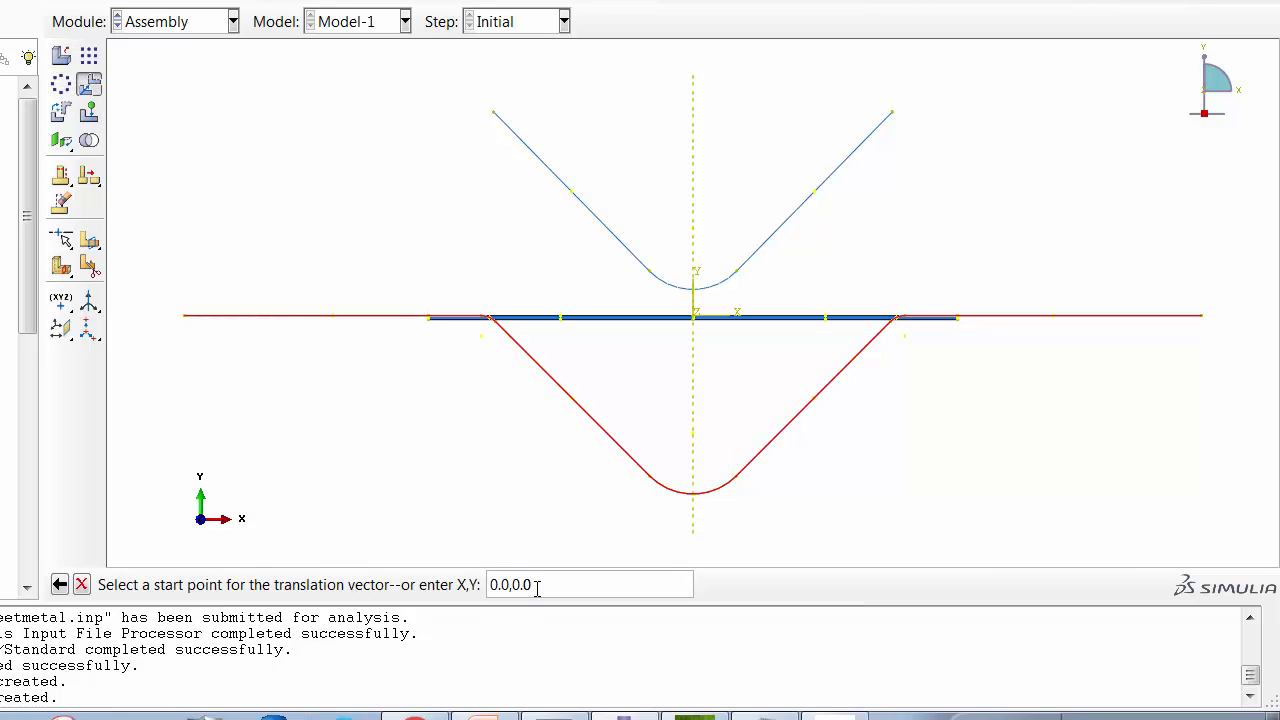
key("Return")
type("0")
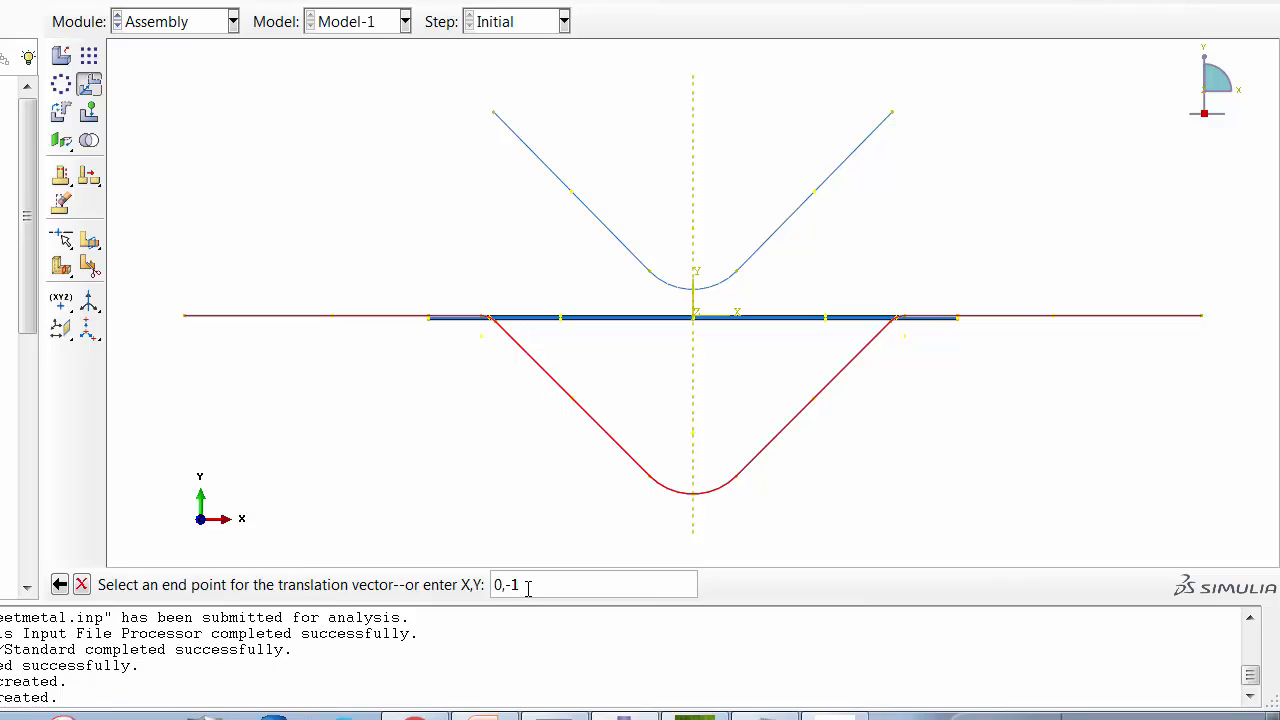
type(",-1")
key("Return")
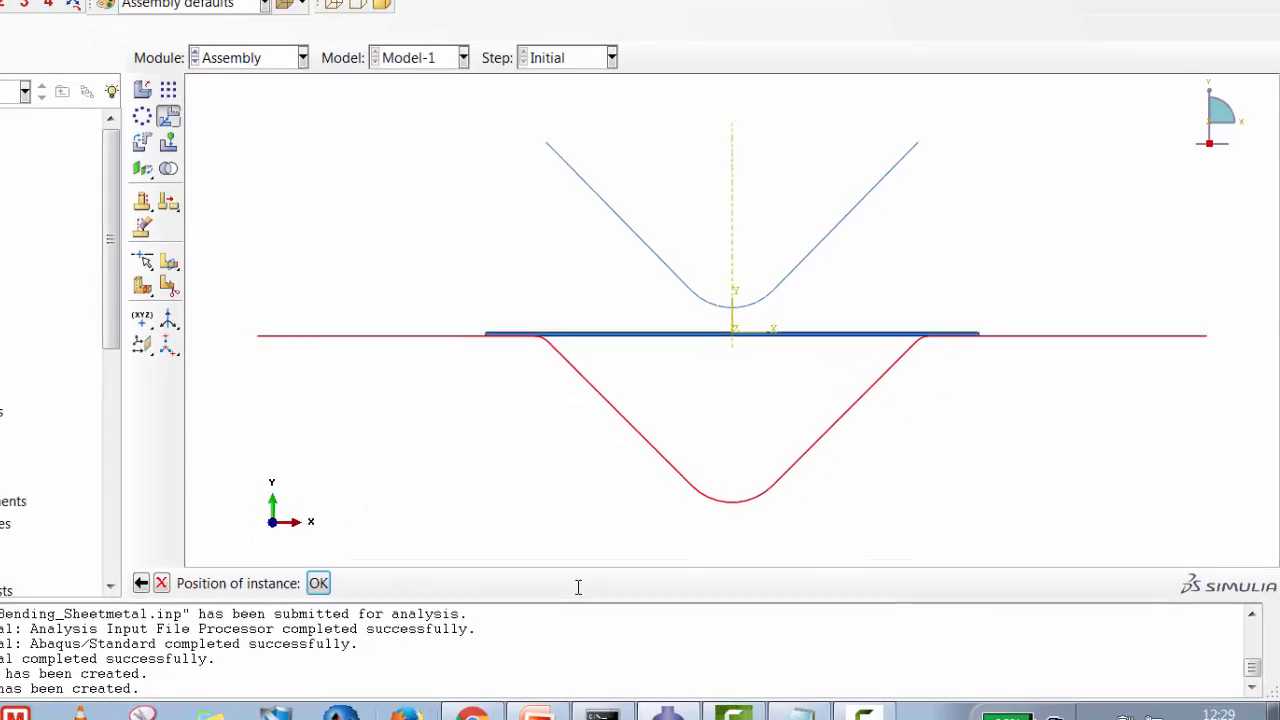
left_click(250, 584)
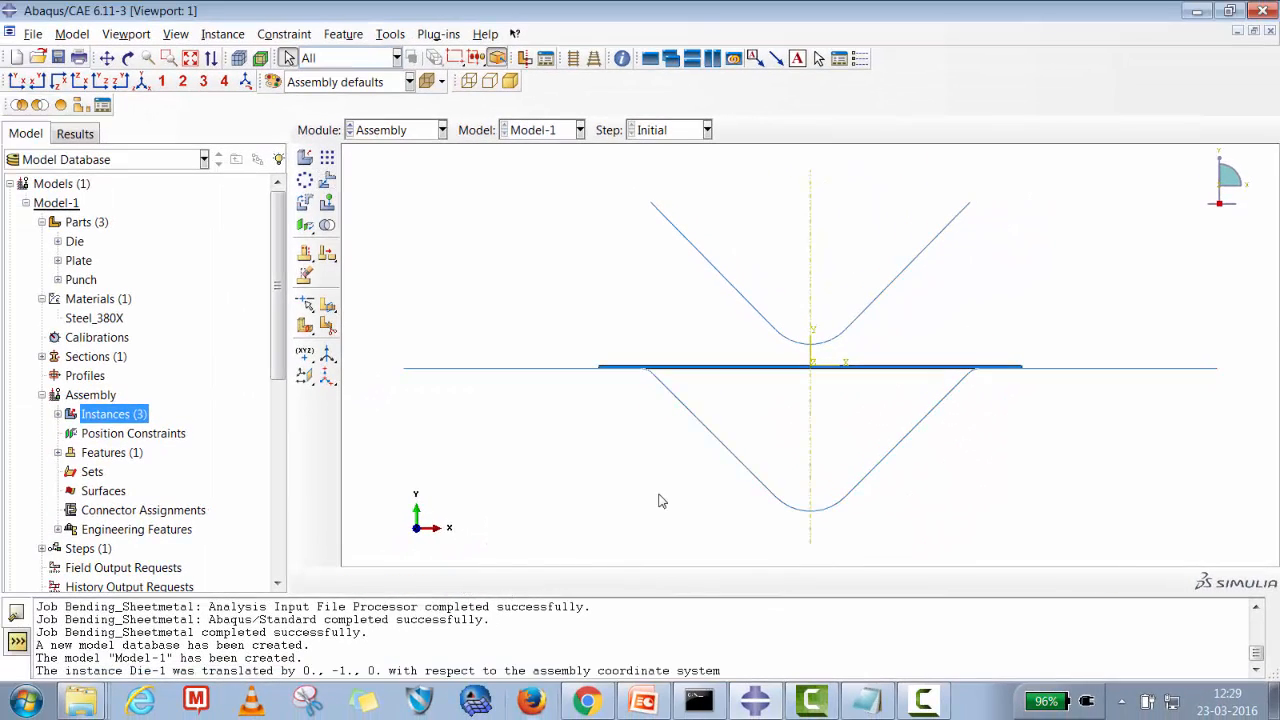
Translate the Punch instance from its bottom tip down onto the plate's top surface at the centre line.
left_click(328, 182)
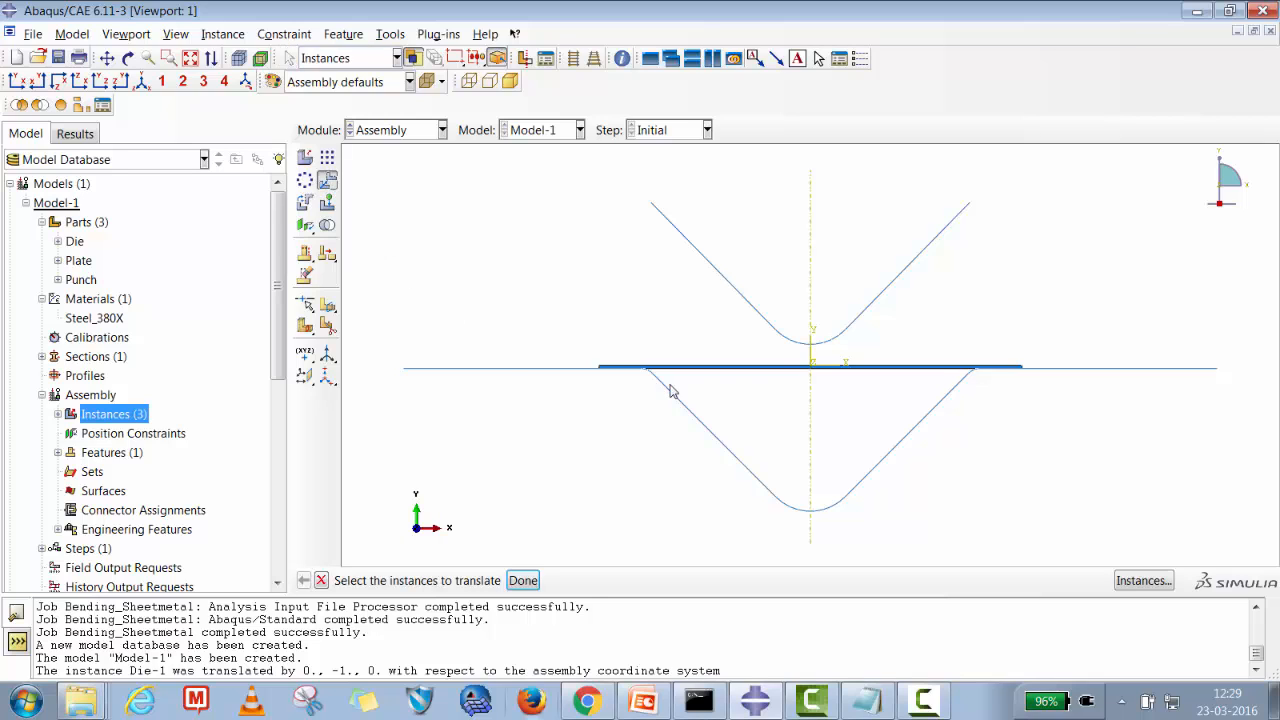
left_click(780, 342)
left_click(523, 580)
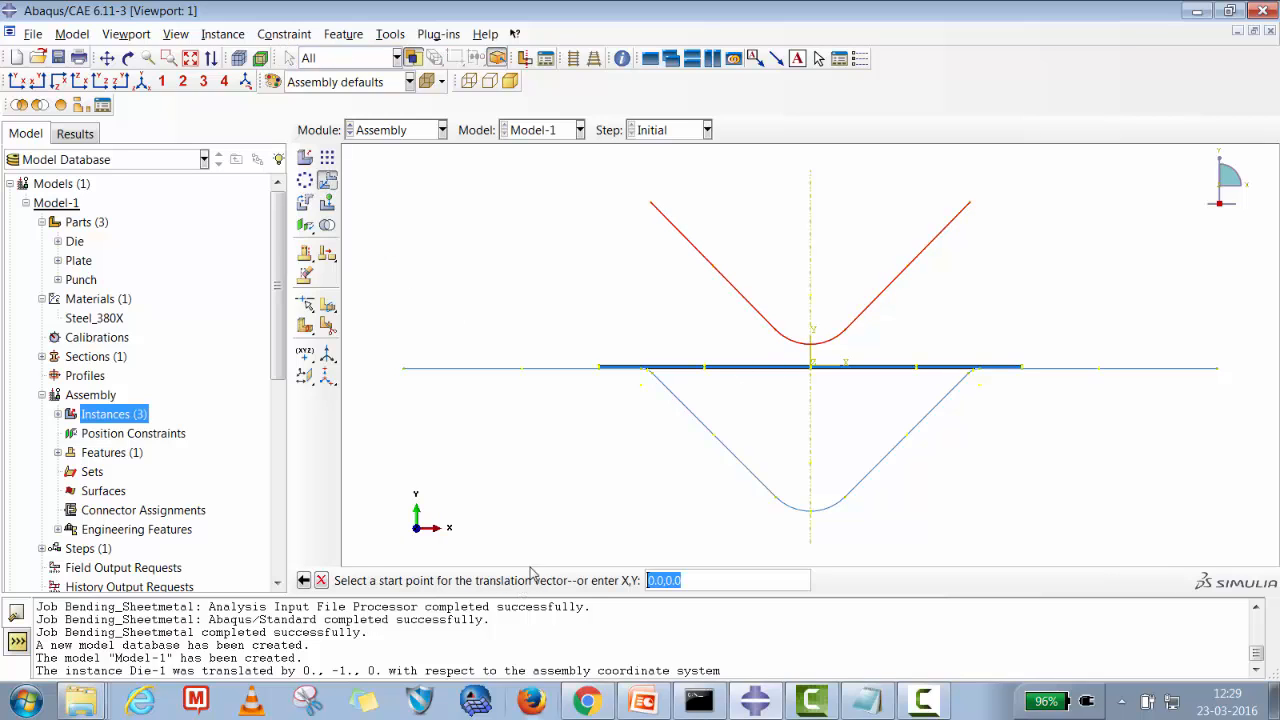
left_click(169, 58)
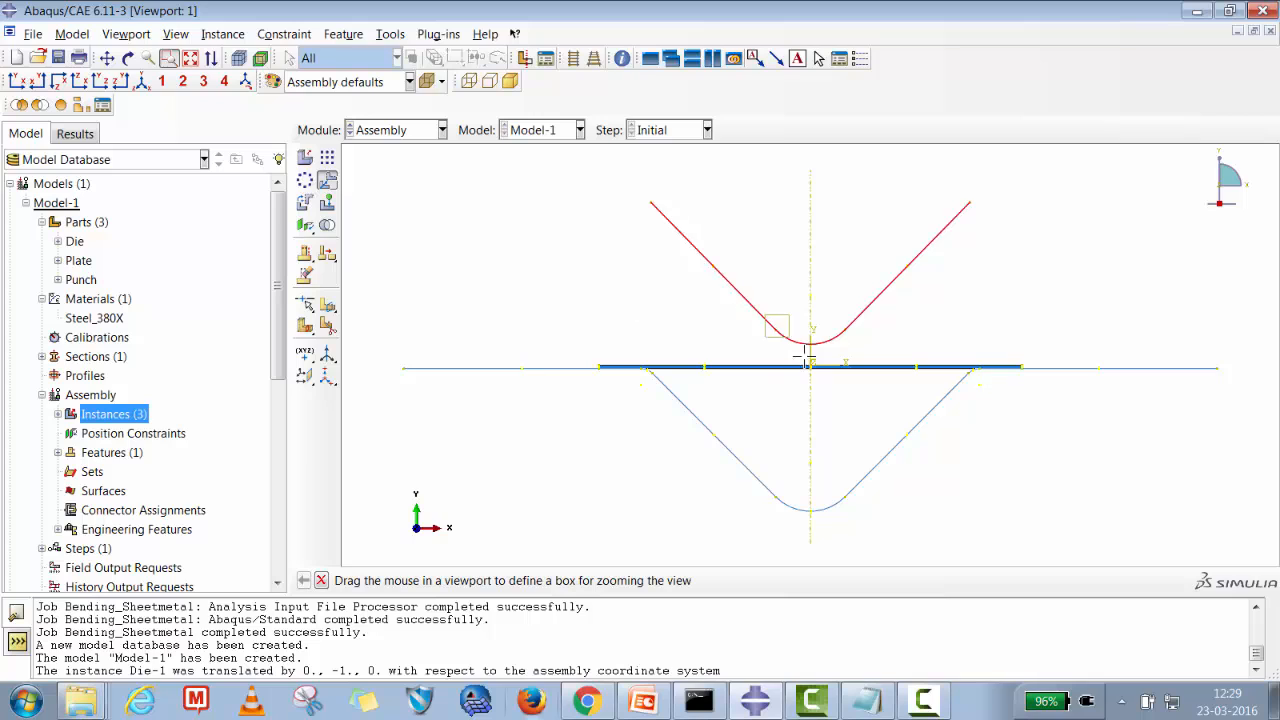
left_click_drag(777, 326, 850, 395)
left_click_drag(752, 276, 900, 411)
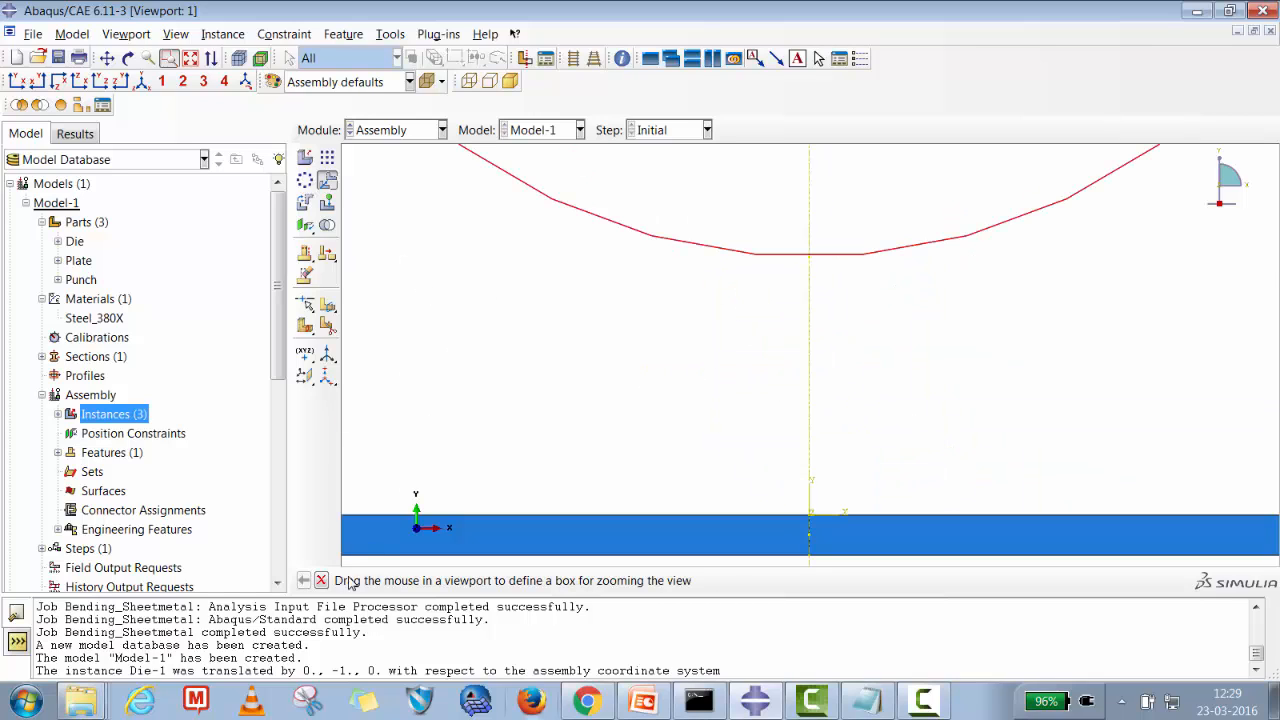
left_click(321, 580)
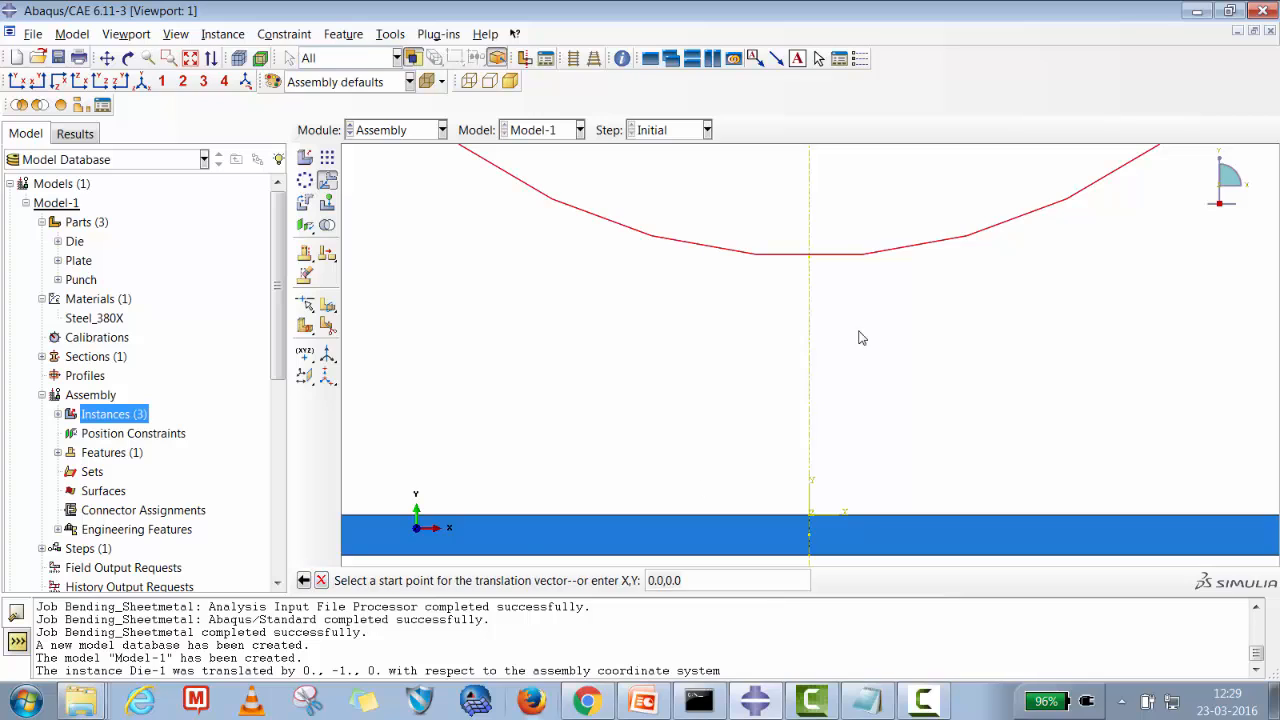
left_click(810, 255)
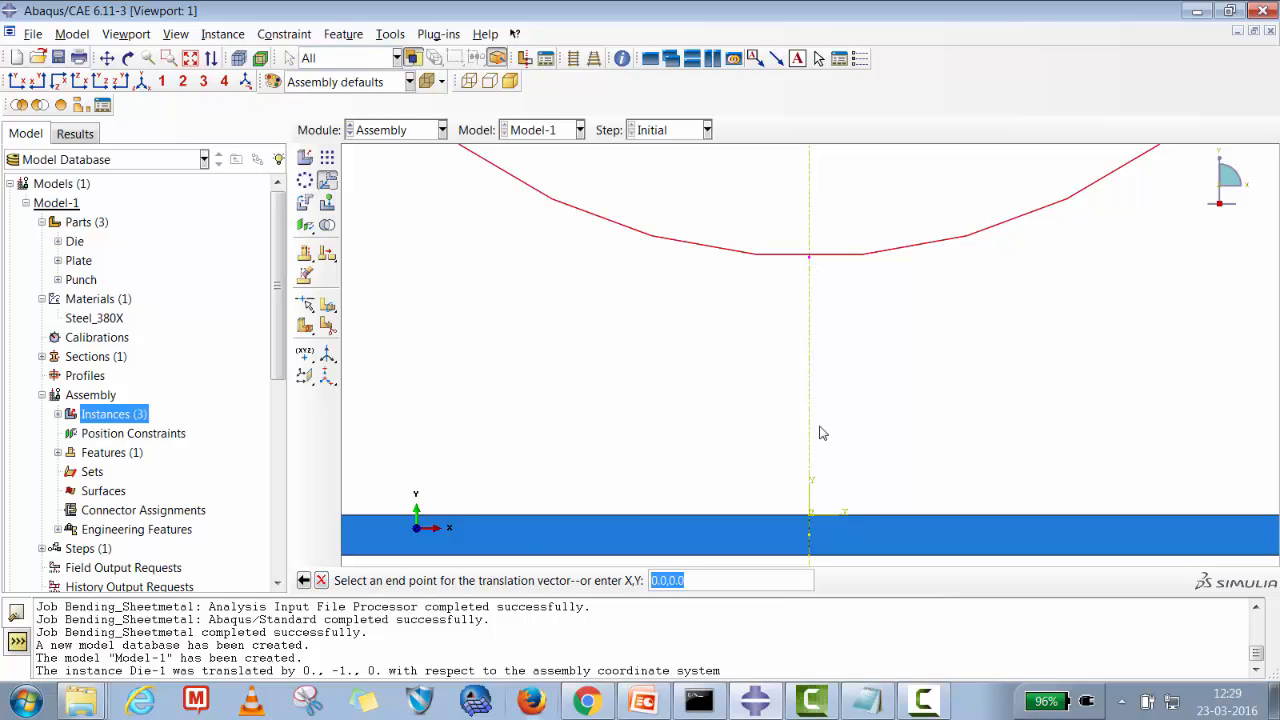
left_click(810, 520)
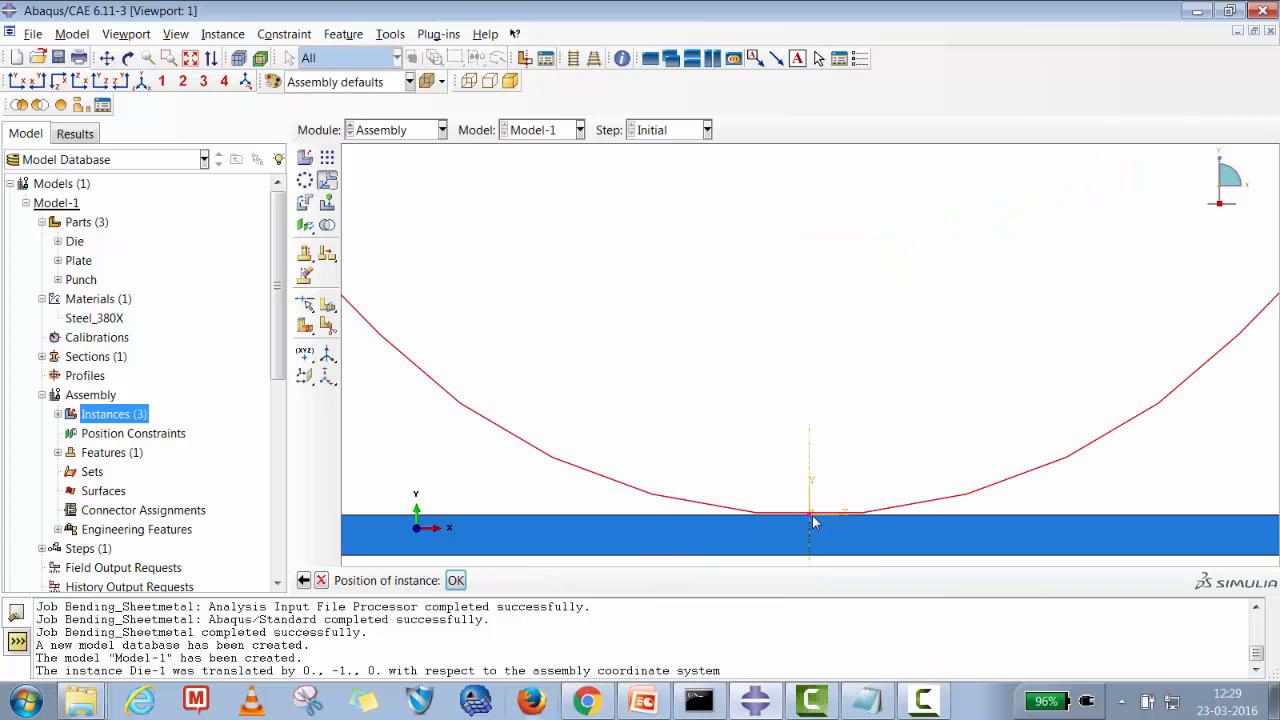
left_click(458, 580)
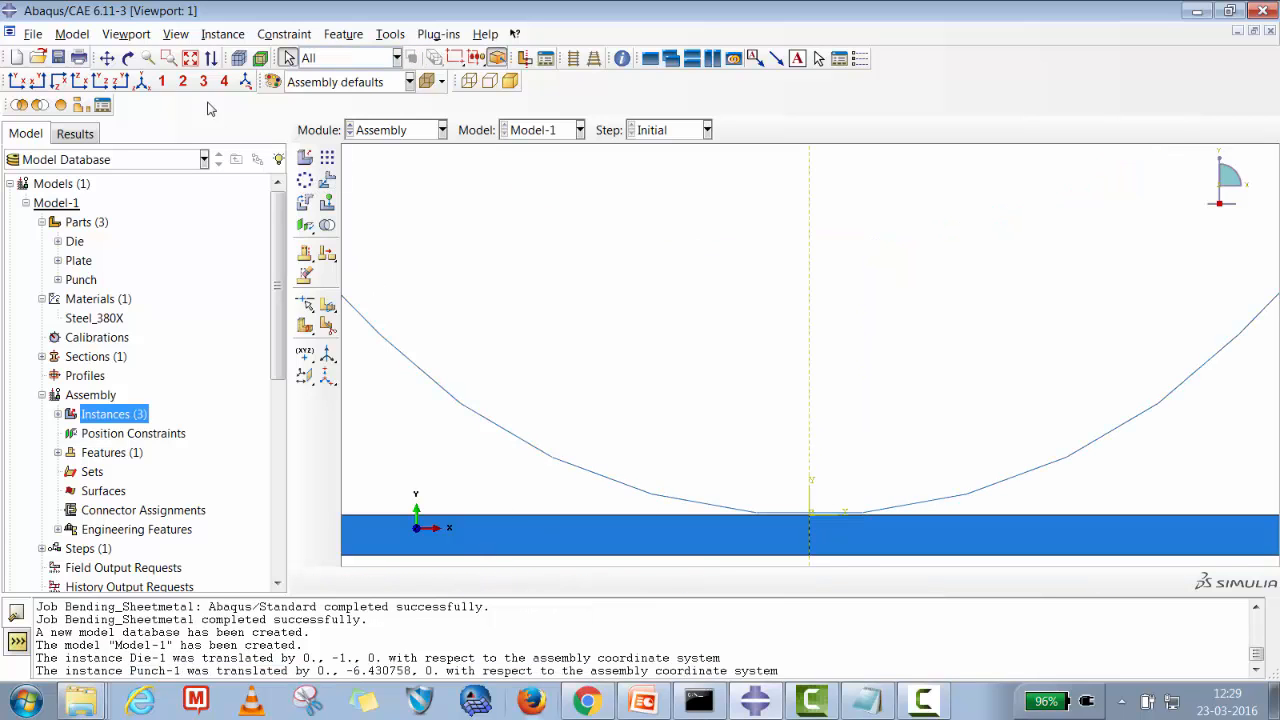
Switch to the Property module and create a reference point inside the Punch part's V profile.
left_click(190, 58)
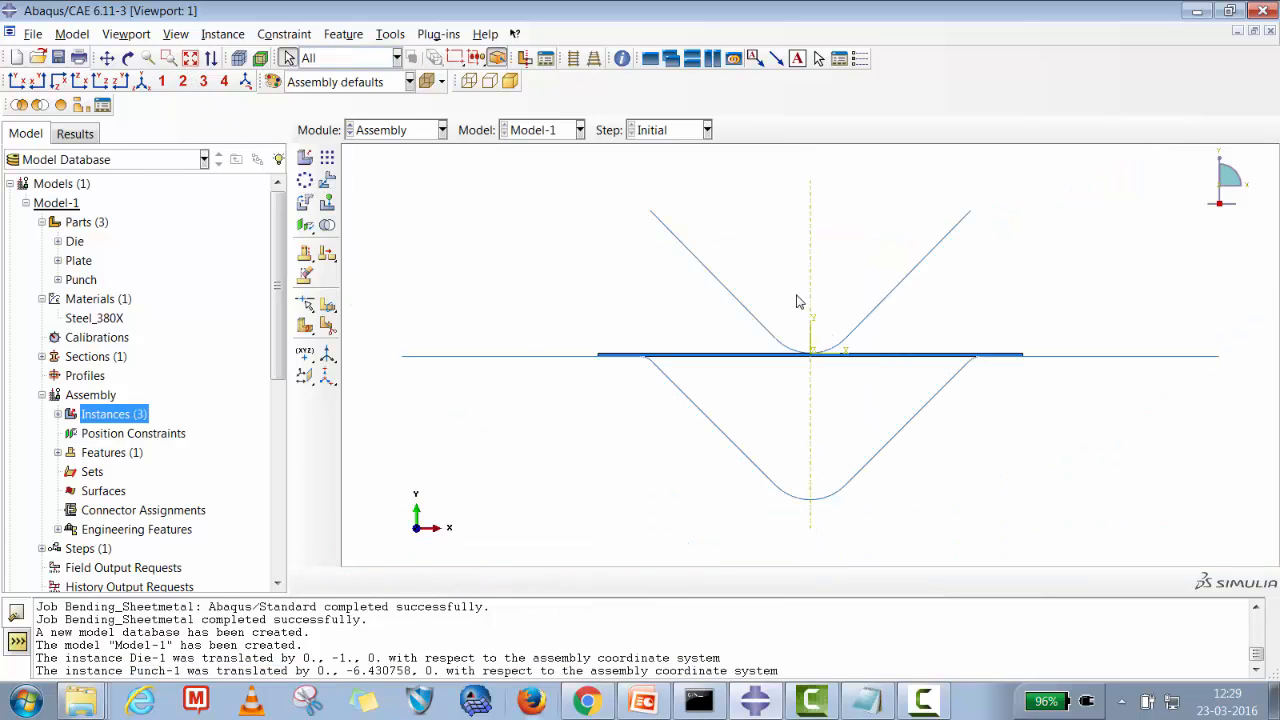
left_click(380, 130)
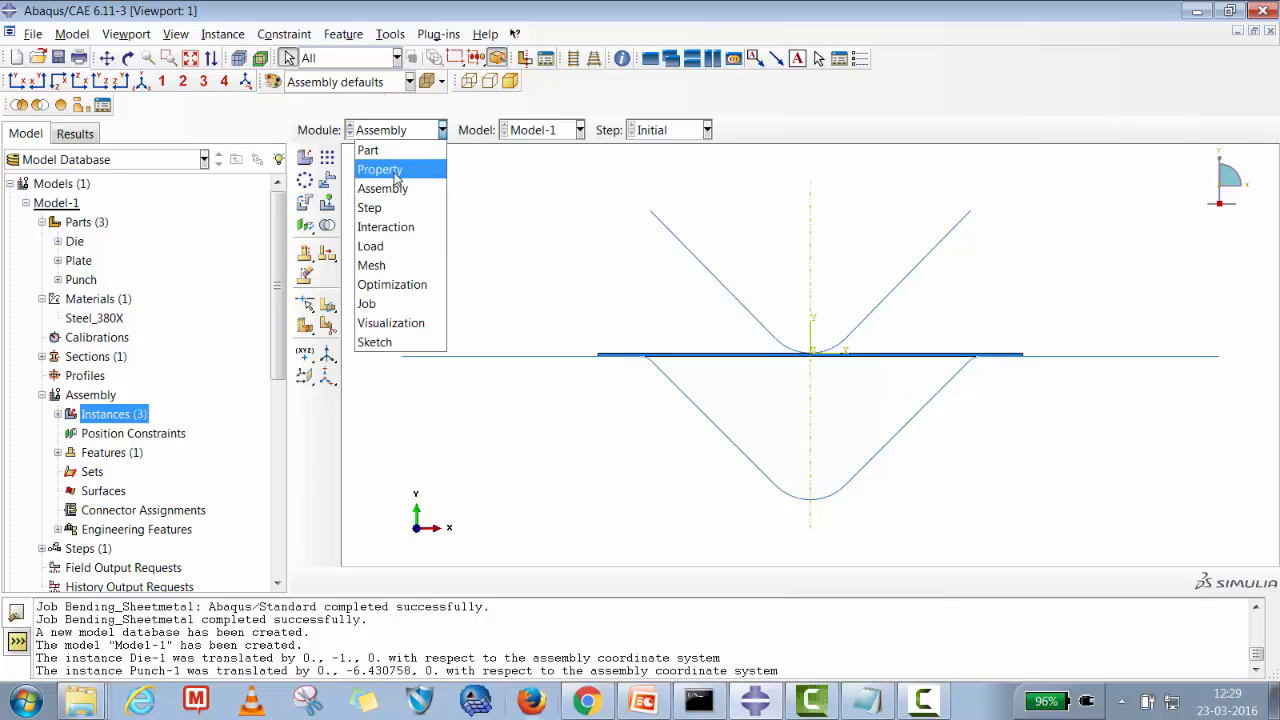
left_click(390, 170)
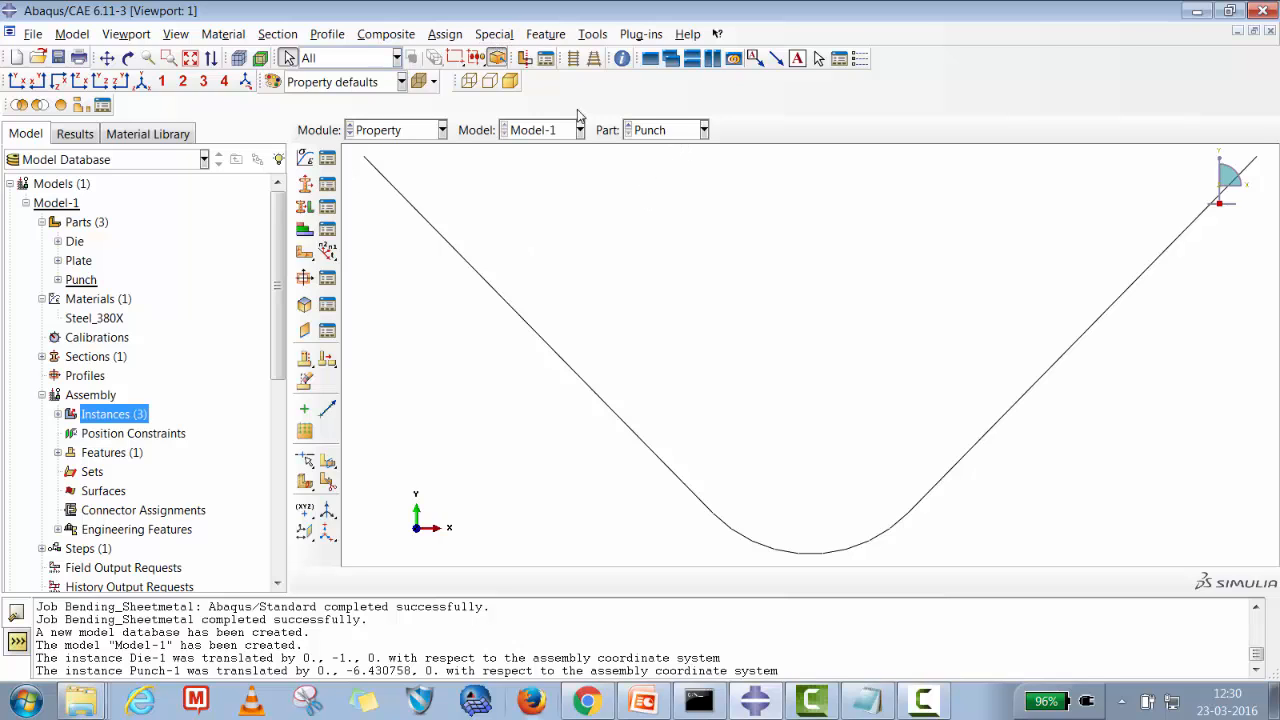
left_click(553, 35)
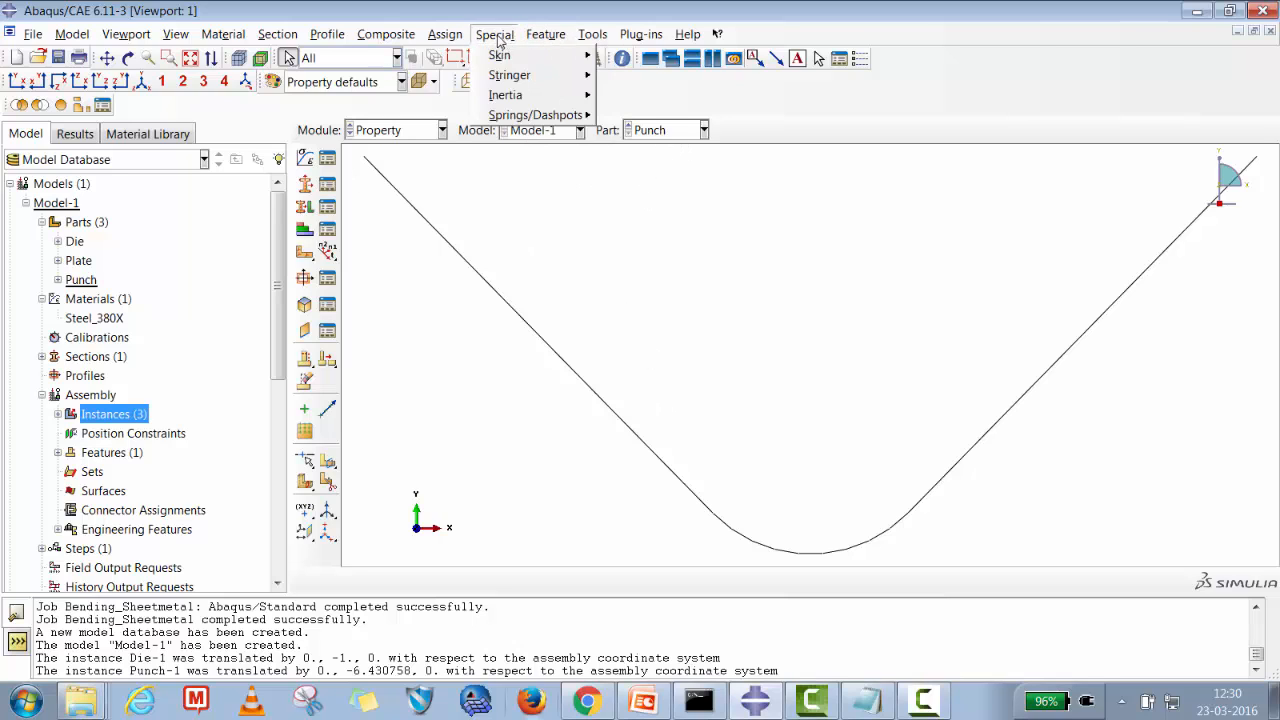
mouse_move(448, 38)
mouse_move(531, 38)
mouse_move(592, 35)
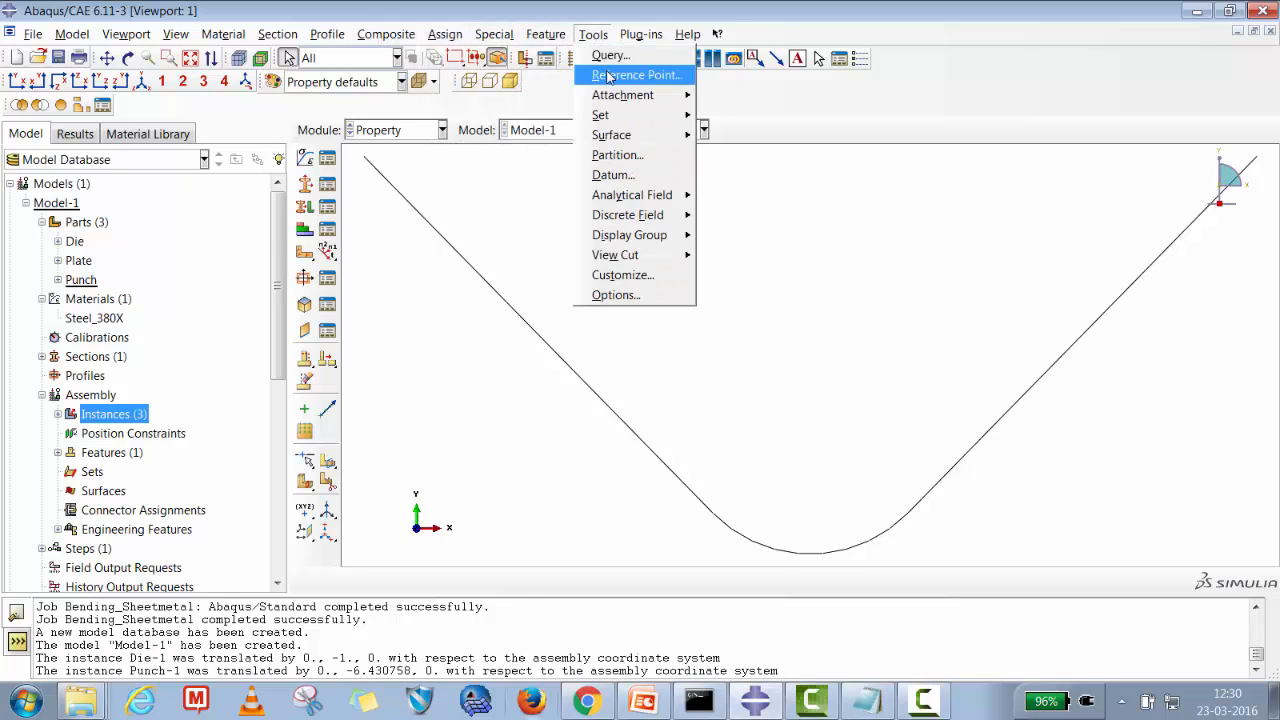
left_click(625, 74)
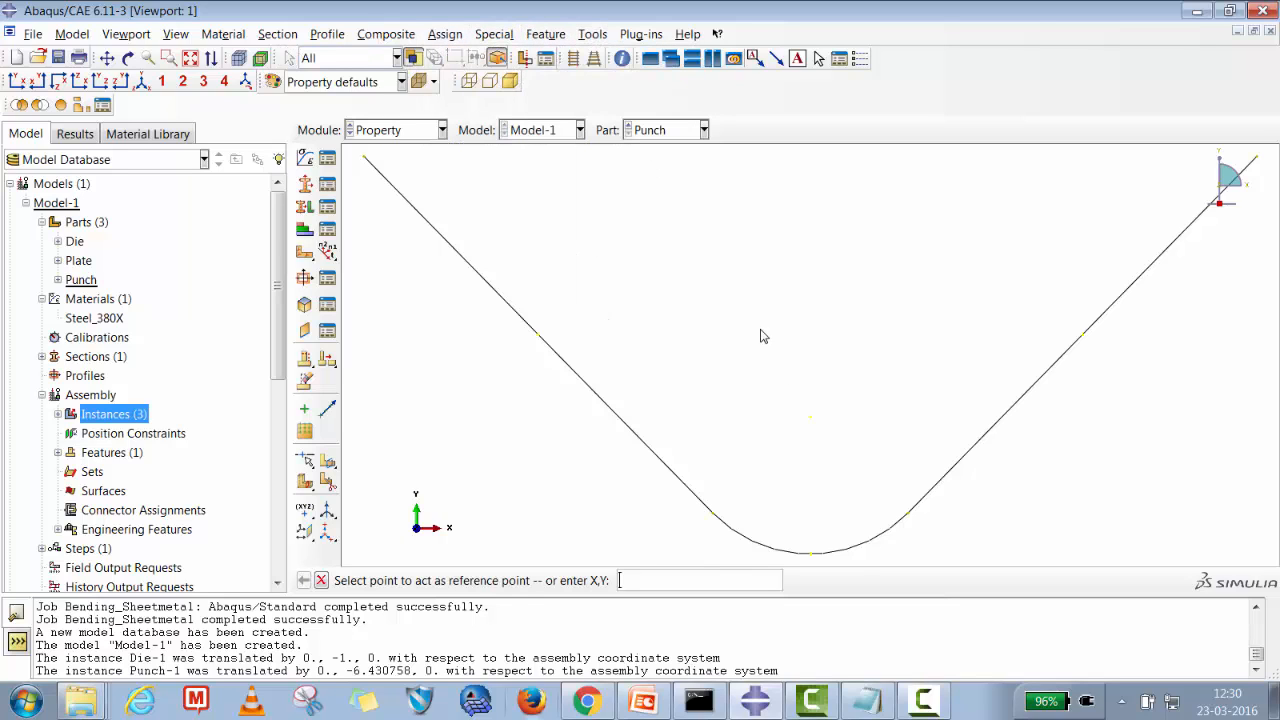
left_click(815, 424)
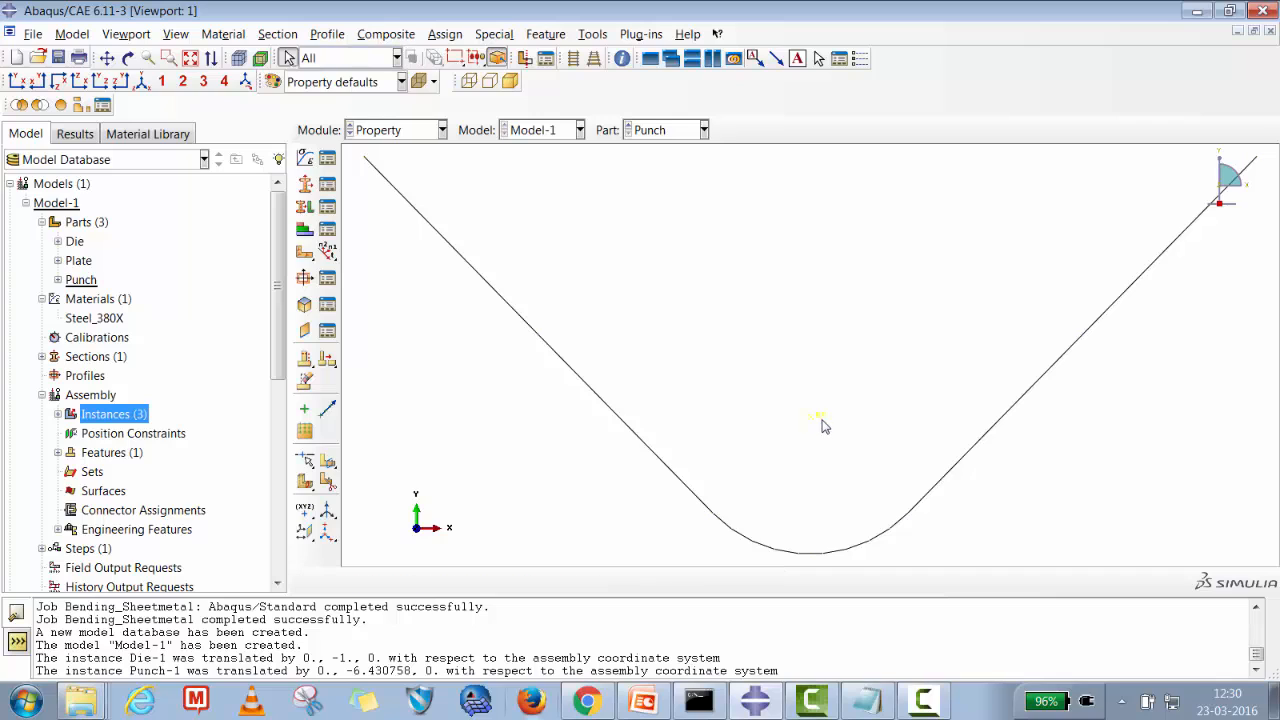
Create a reference point above the Die part's groove bottom, then return to the Assembly module.
left_click(665, 132)
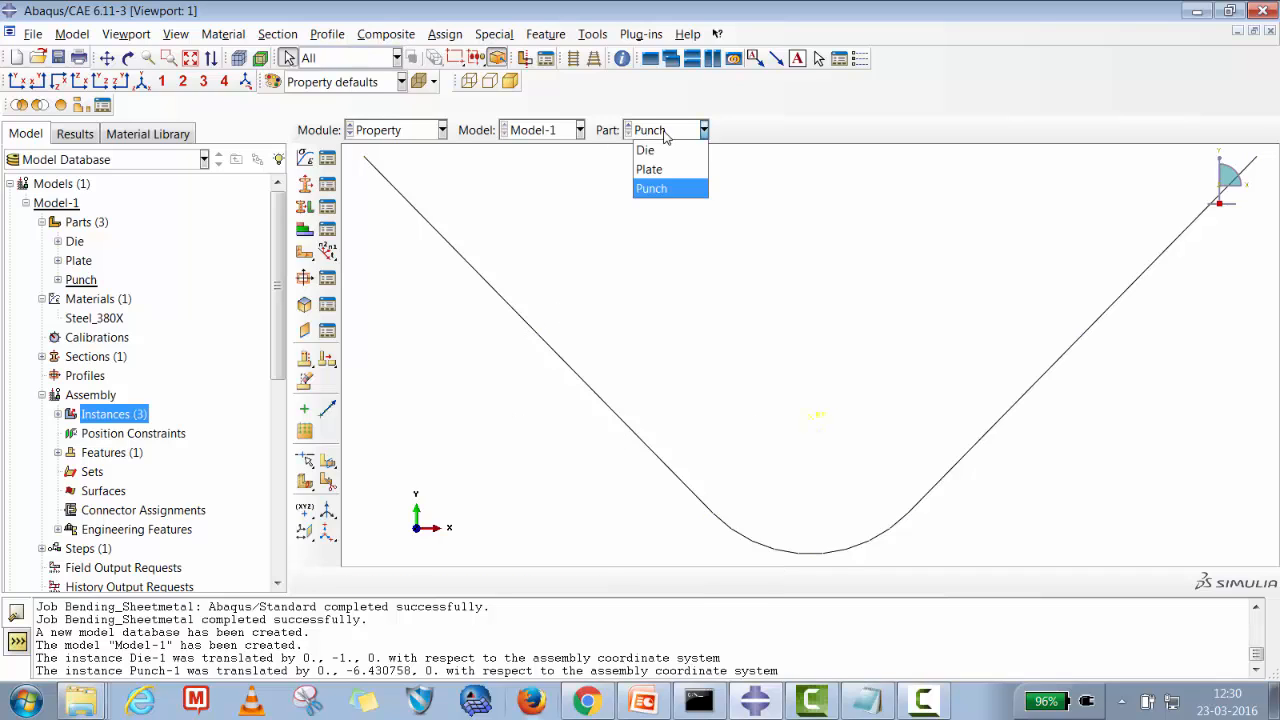
left_click(648, 151)
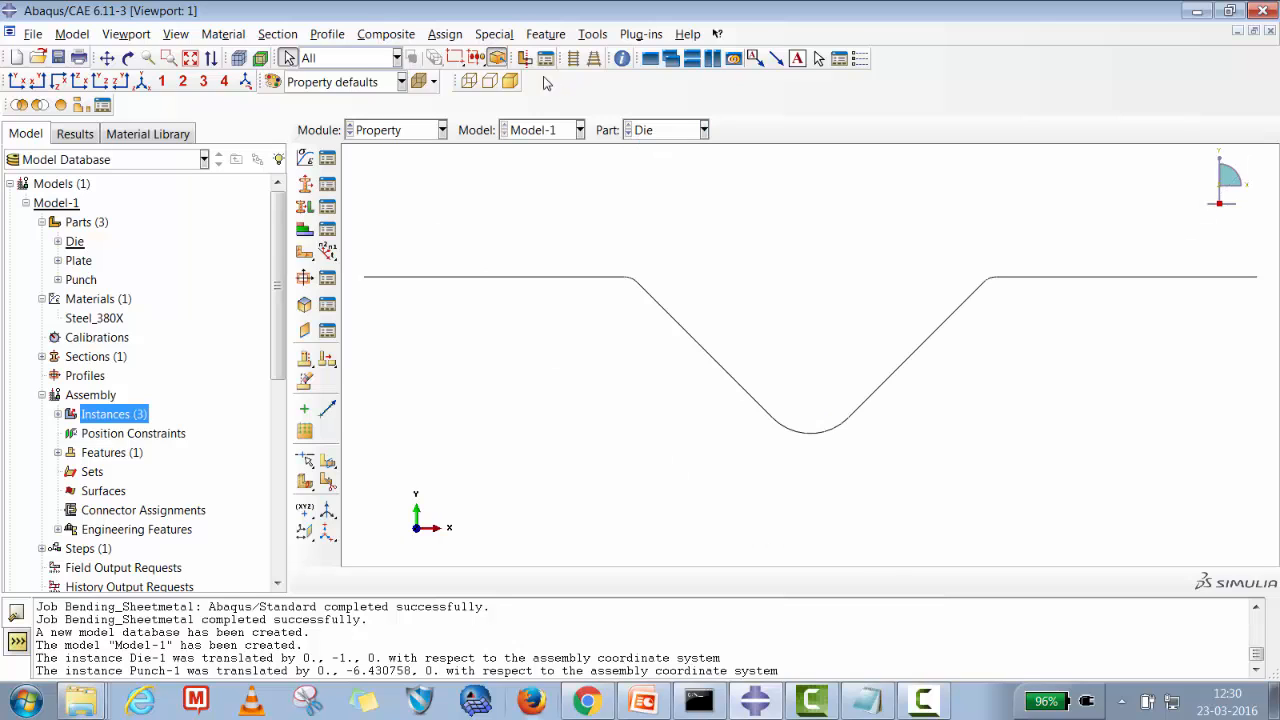
left_click(543, 34)
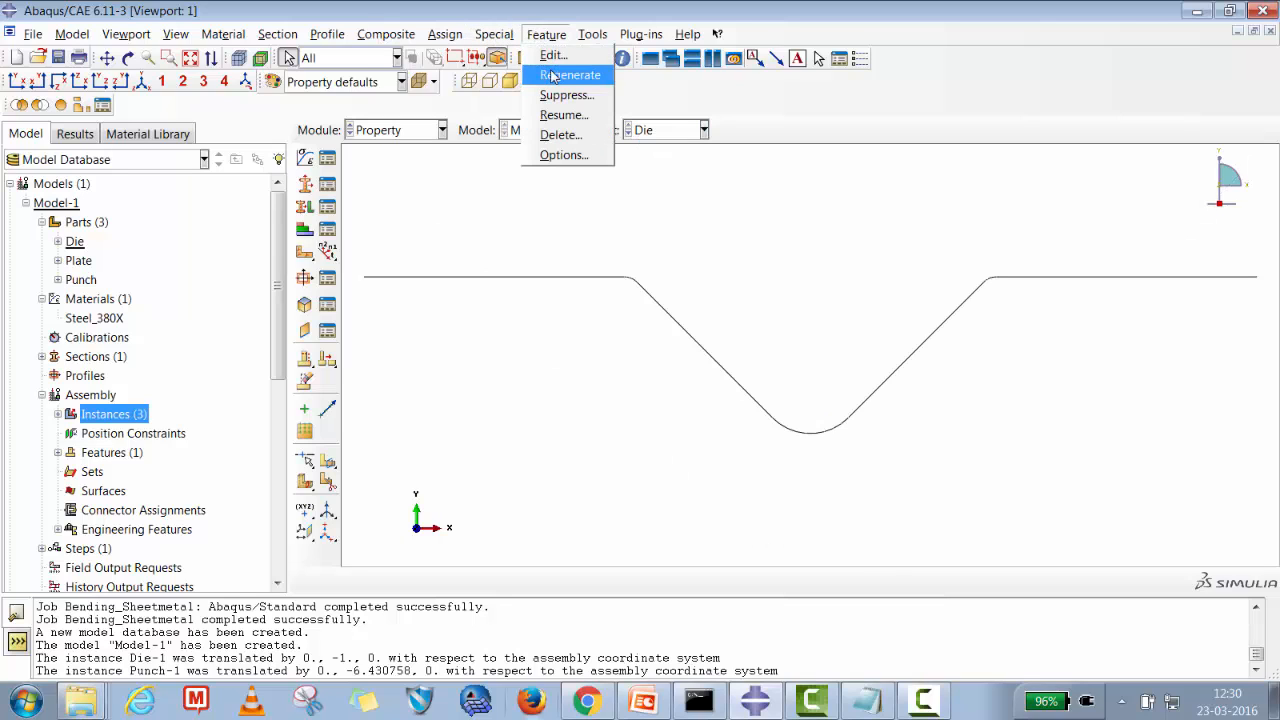
mouse_move(593, 34)
left_click(615, 76)
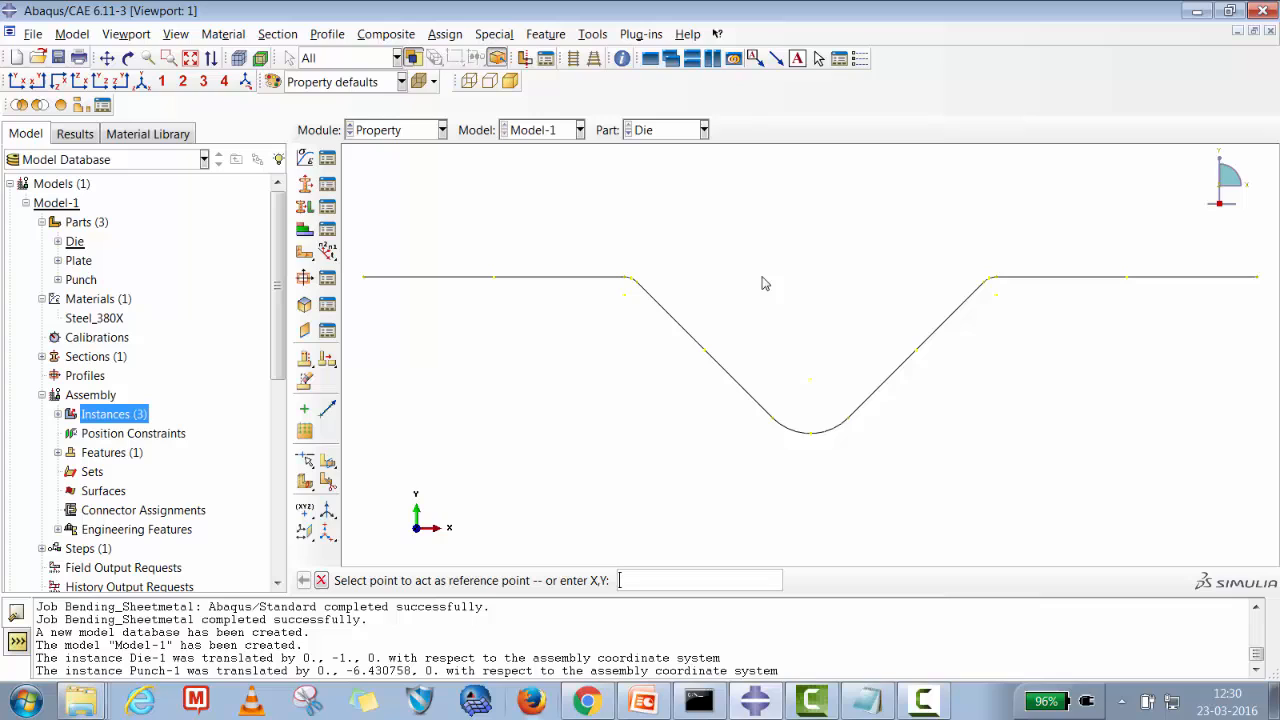
left_click(811, 381)
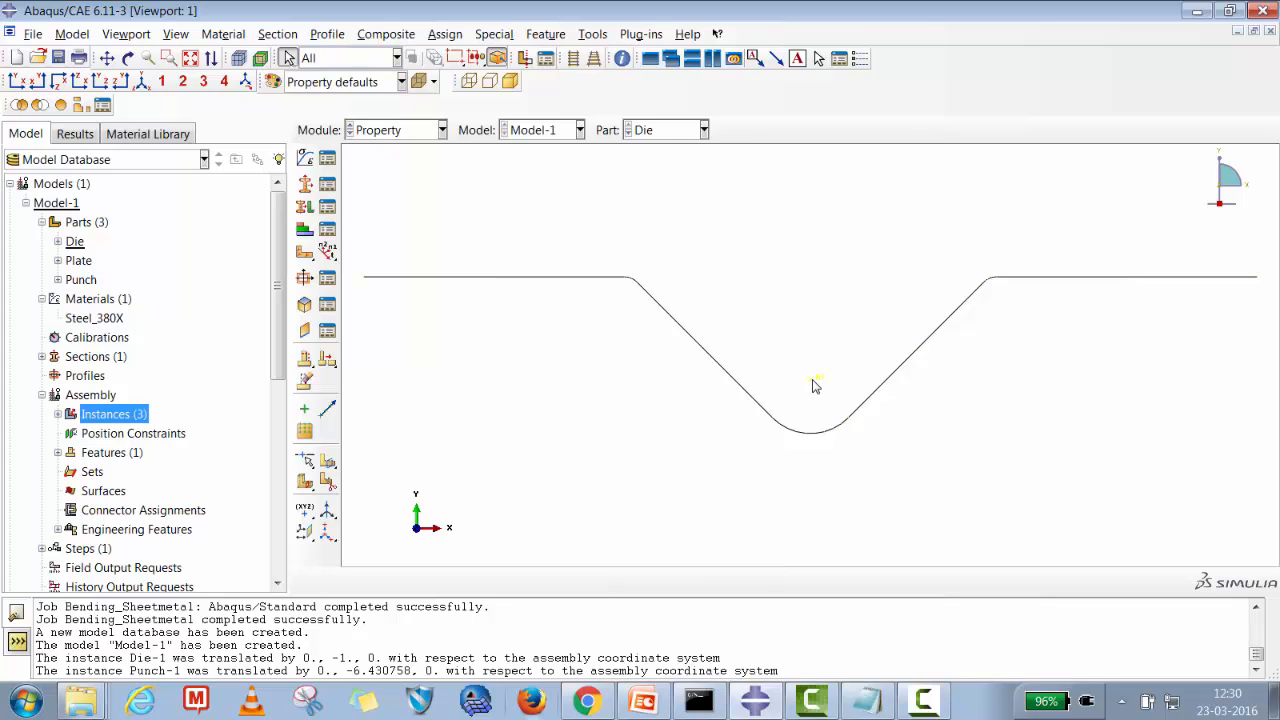
left_click(403, 130)
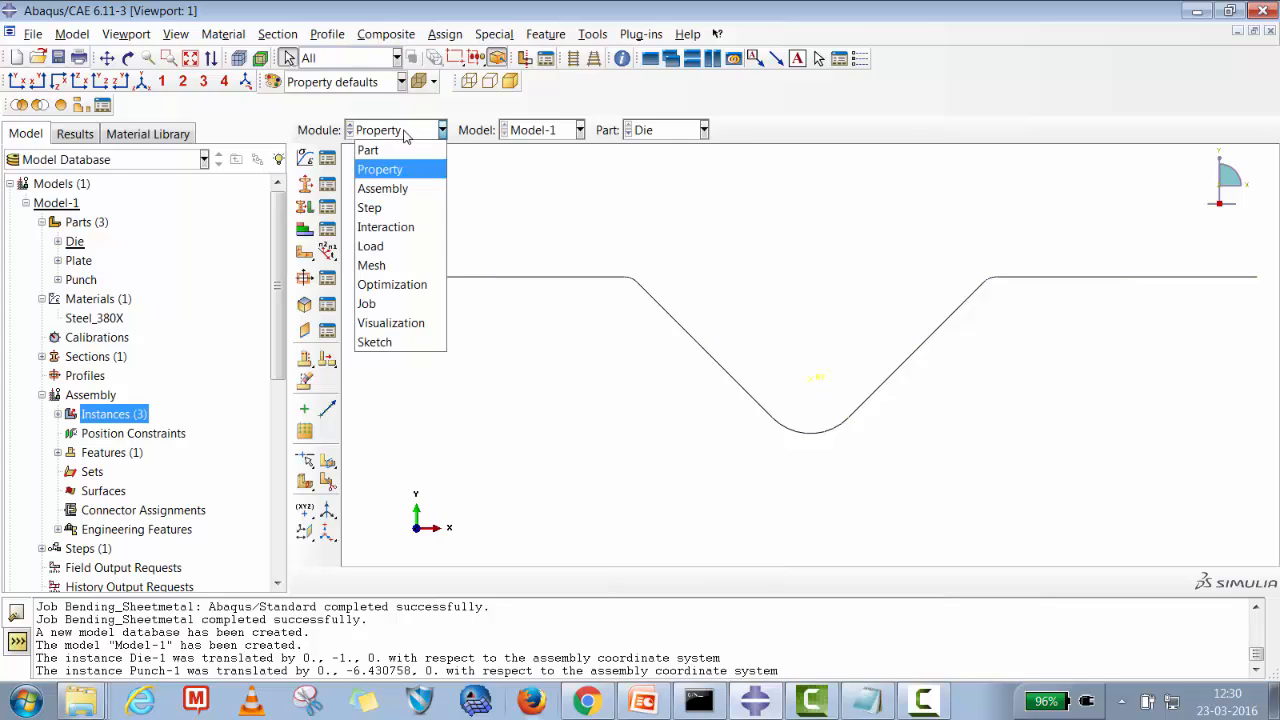
left_click(400, 189)
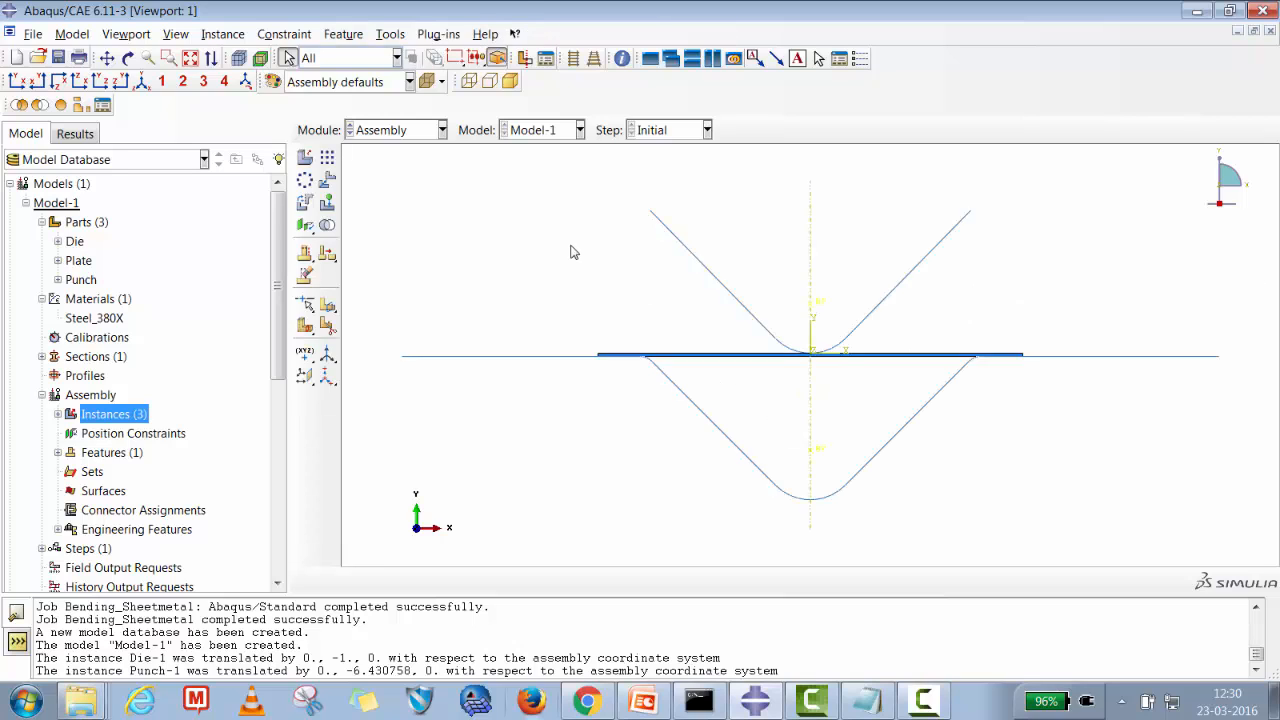
Switch to the Mesh module for the Plate part and assign a global seed size of 0.3.
left_click(396, 131)
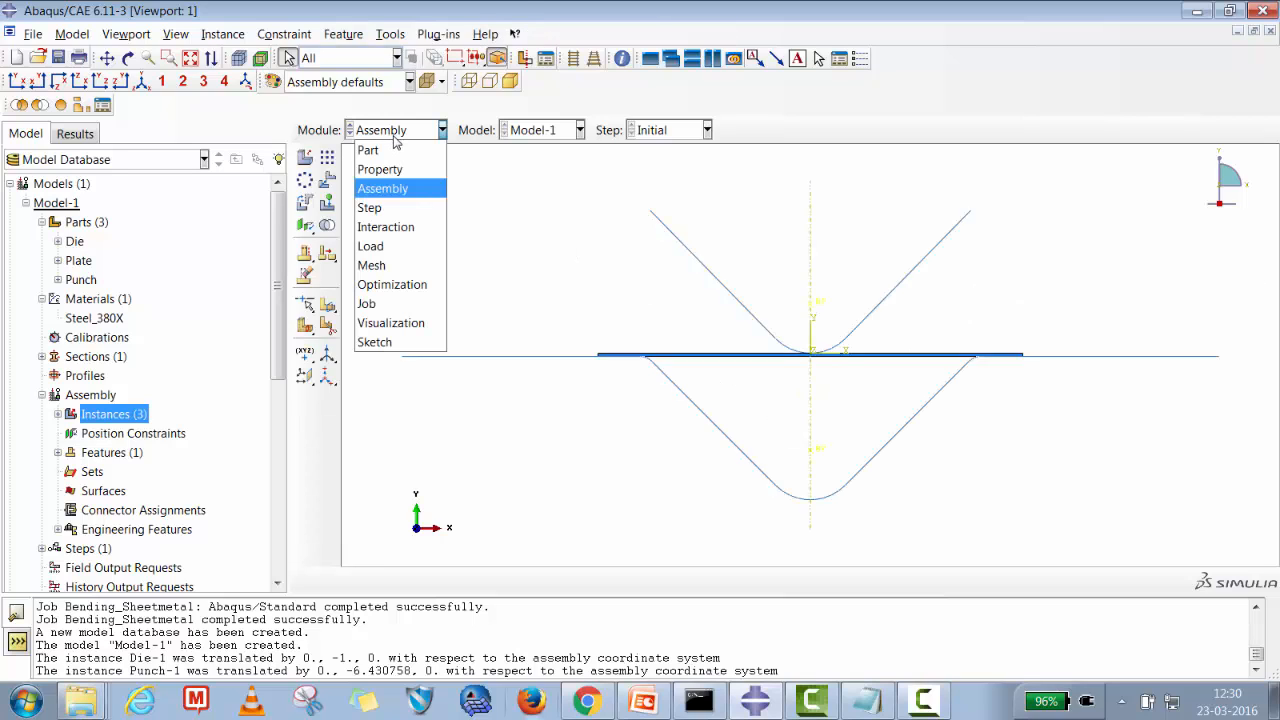
left_click(372, 266)
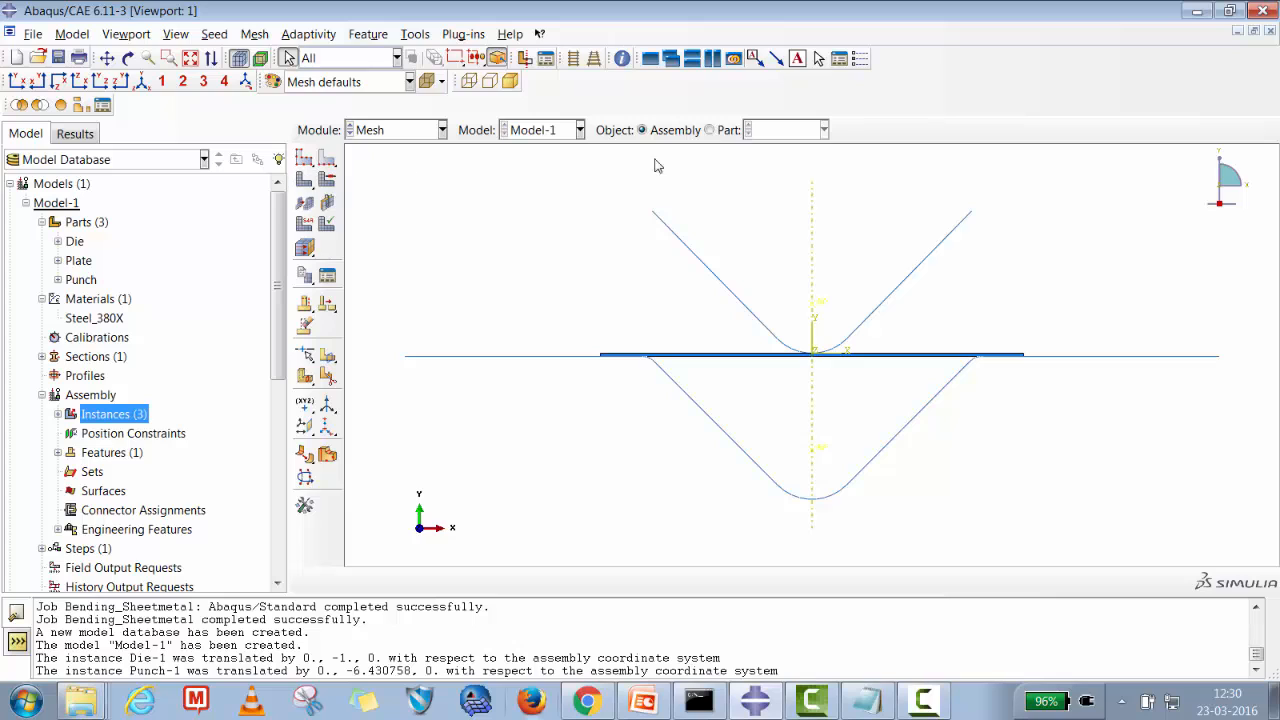
left_click(709, 130)
left_click(823, 130)
left_click(766, 169)
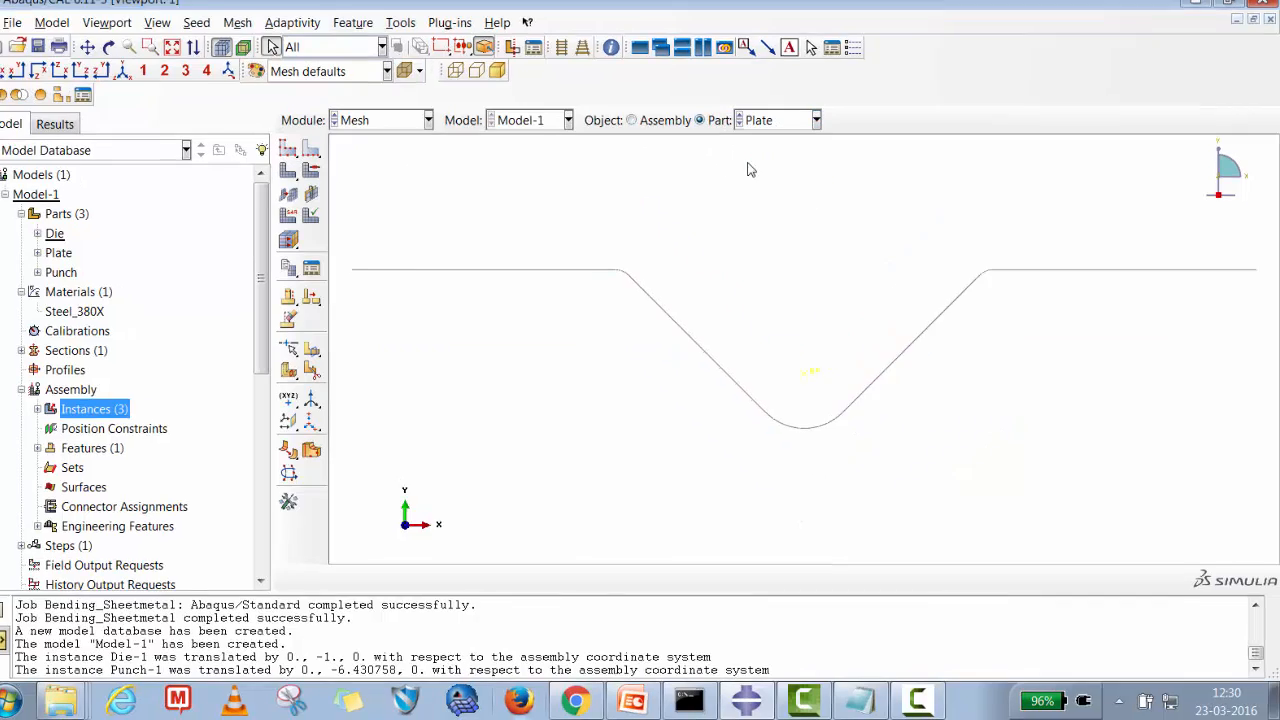
left_click(288, 148)
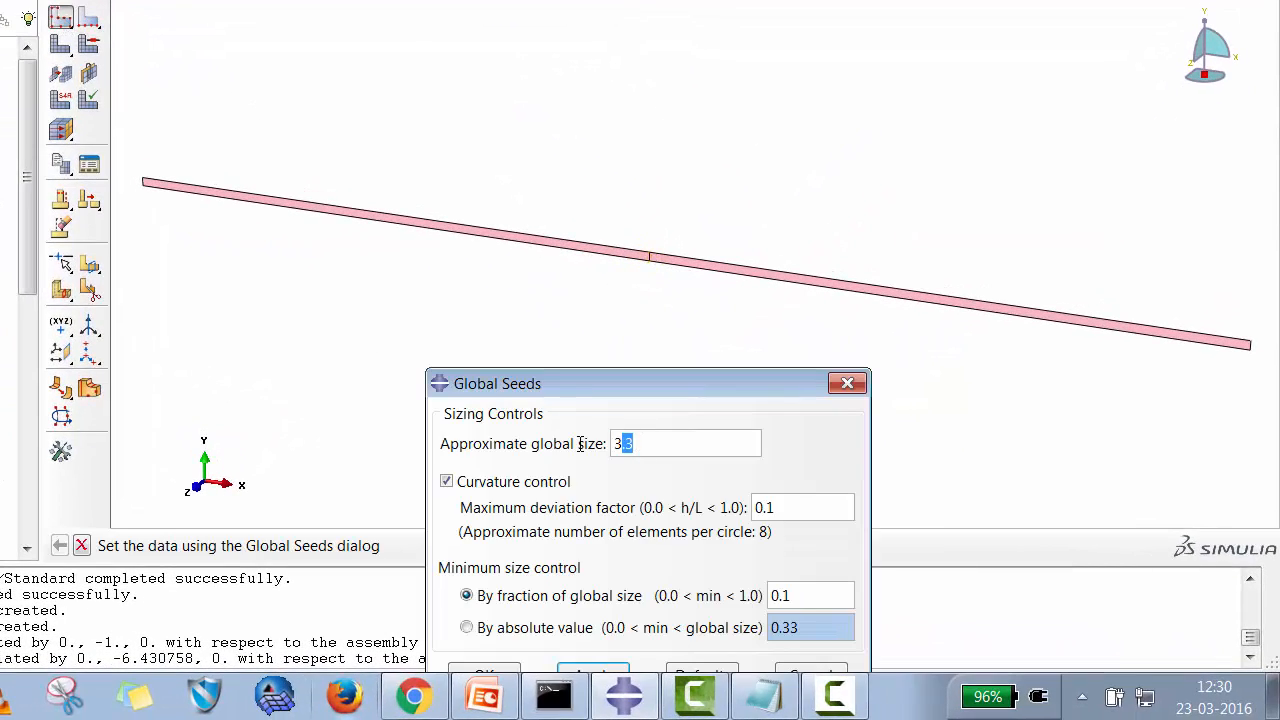
left_click_drag(580, 443, 562, 446)
type("0")
left_click_drag(554, 384, 551, 214)
left_click(614, 510)
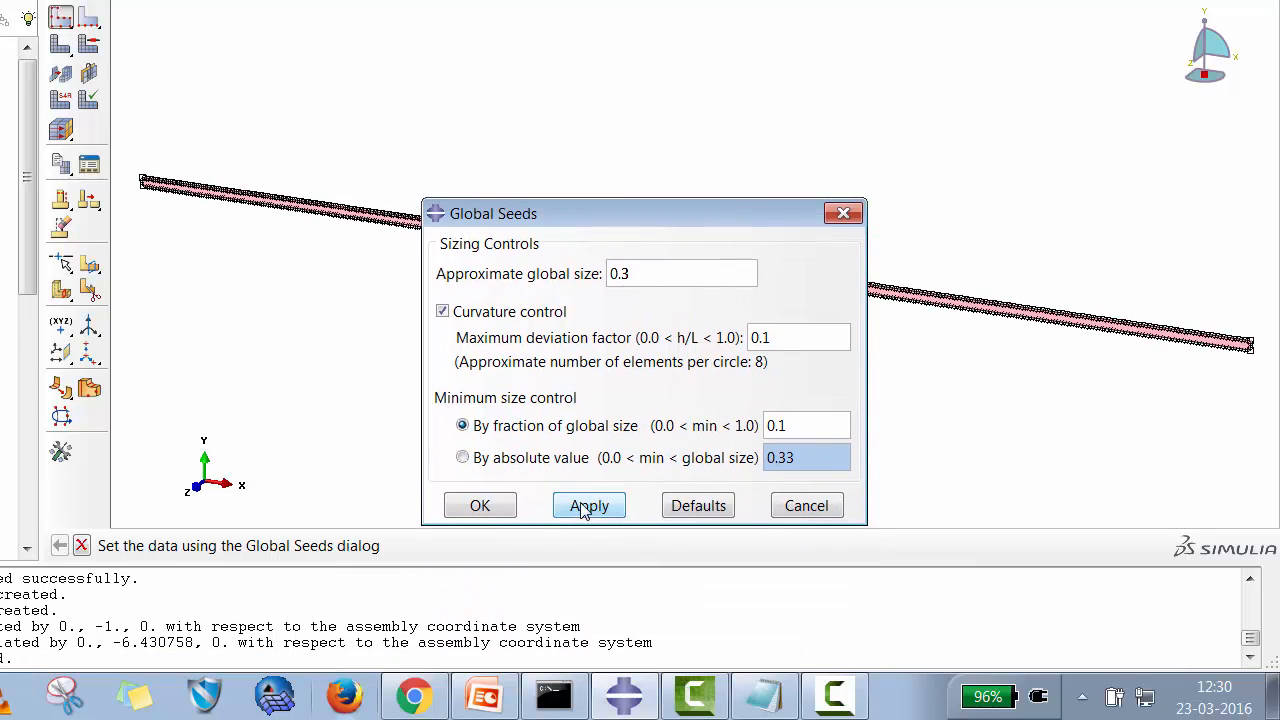
left_click(490, 508)
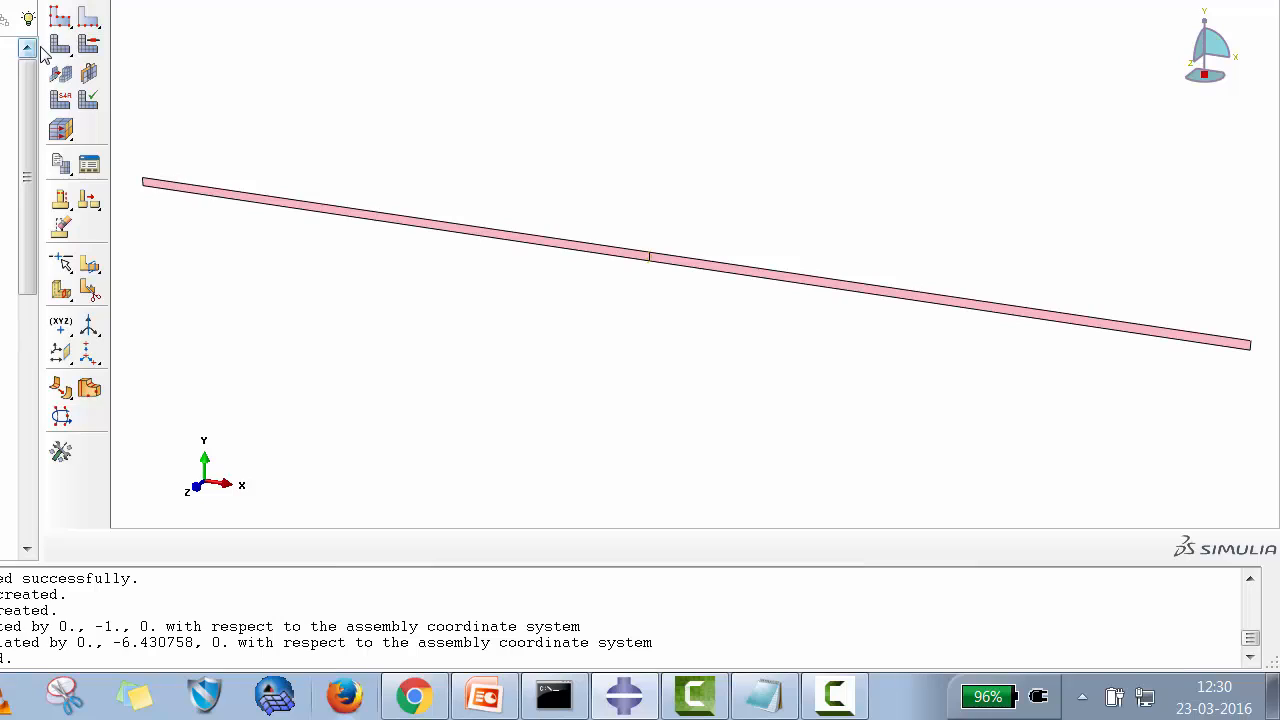
Mesh the Plate part.
left_click(62, 76)
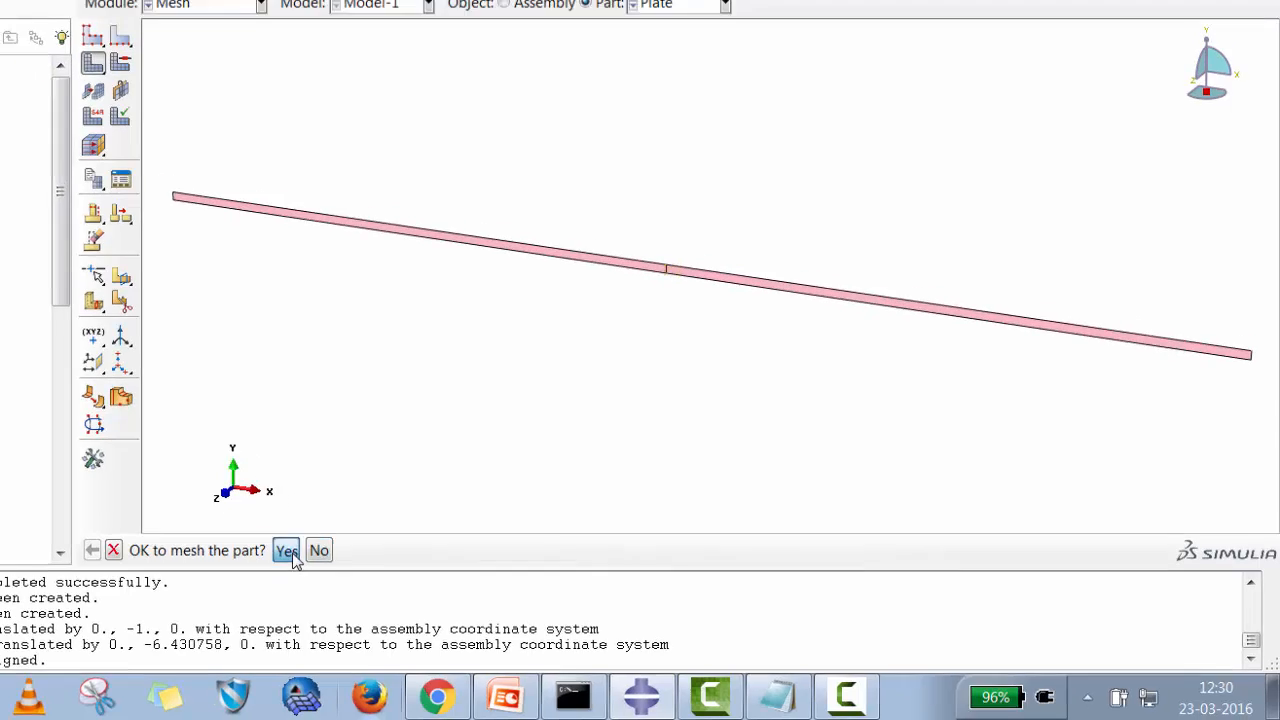
left_click(260, 546)
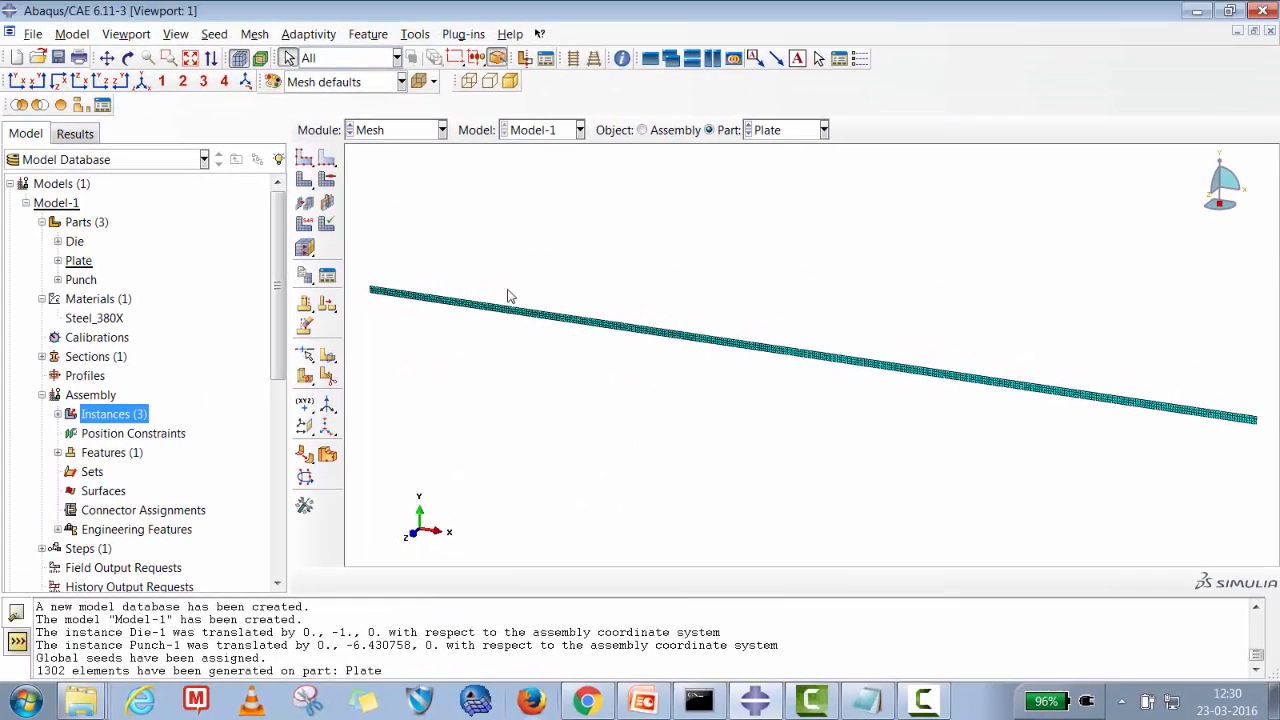
left_click(169, 58)
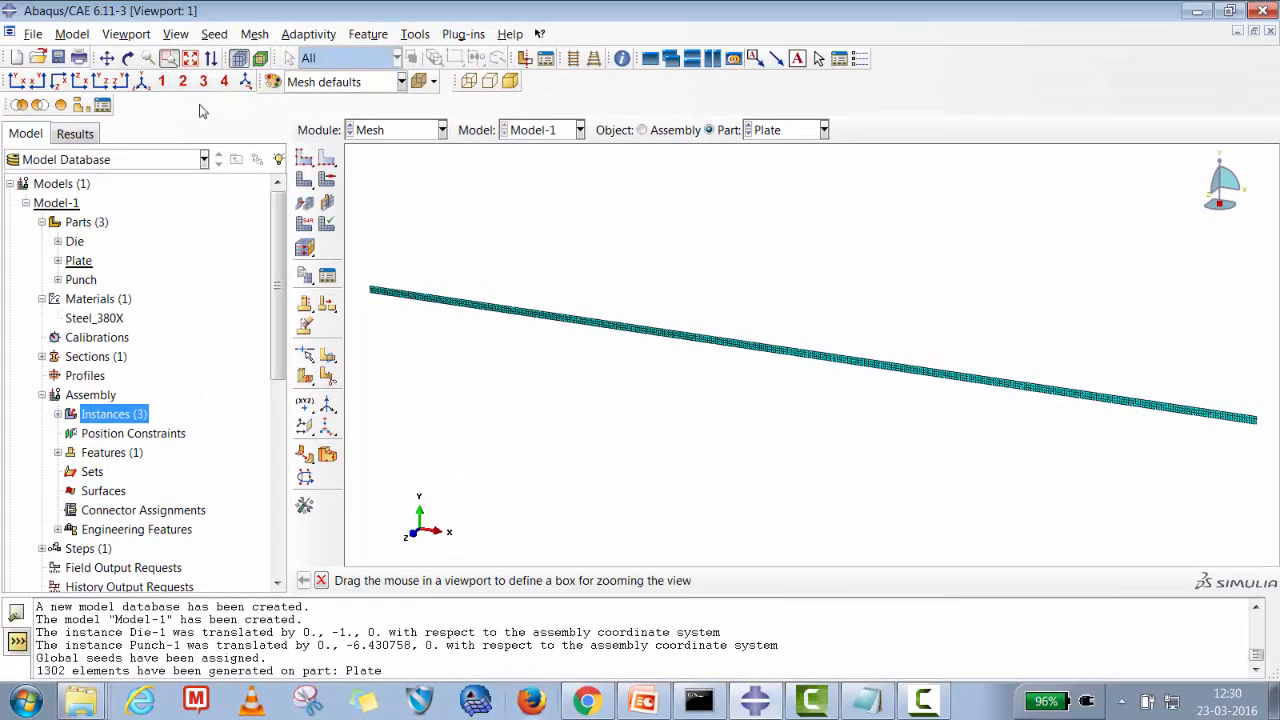
left_click_drag(358, 272, 470, 328)
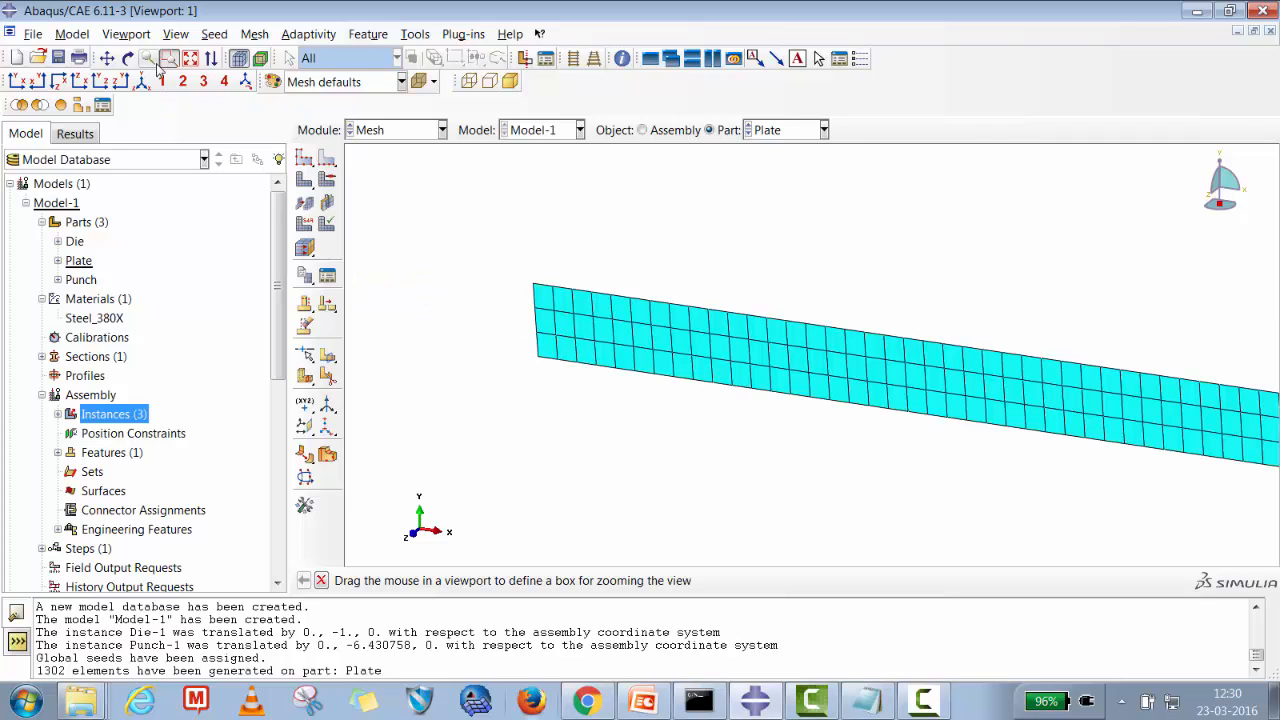
left_click(190, 58)
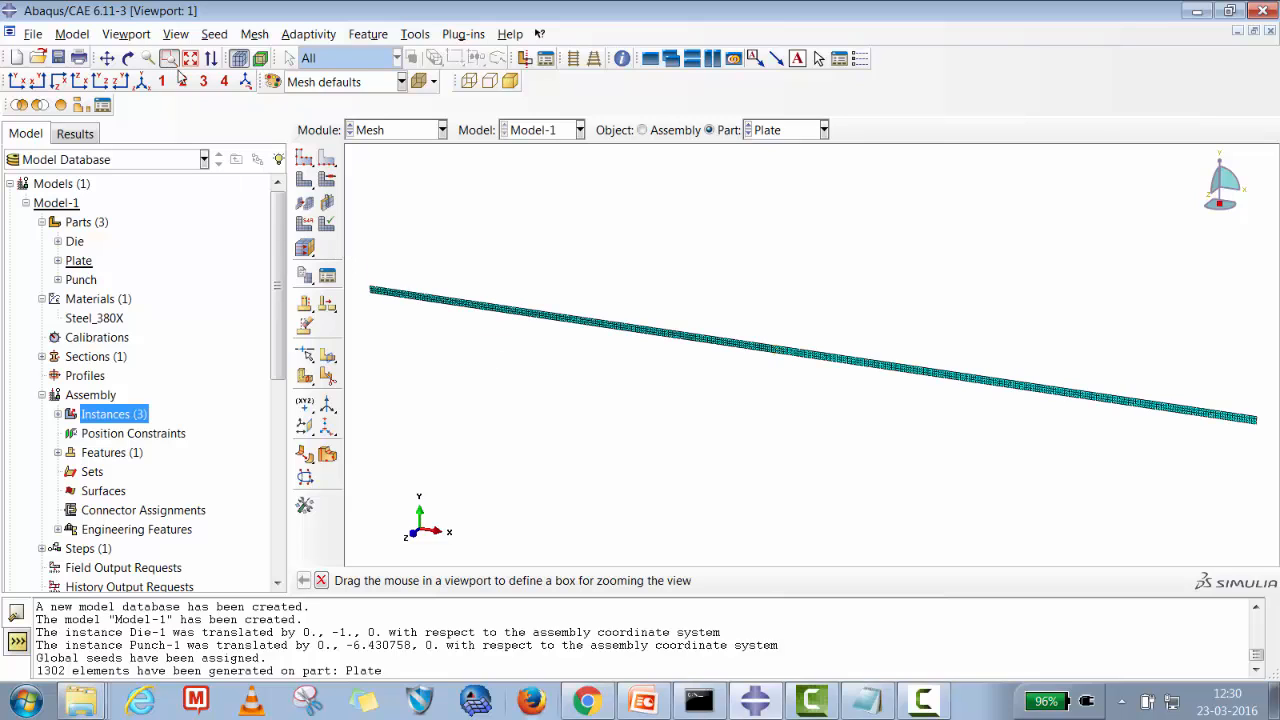
left_click_drag(372, 287, 439, 314)
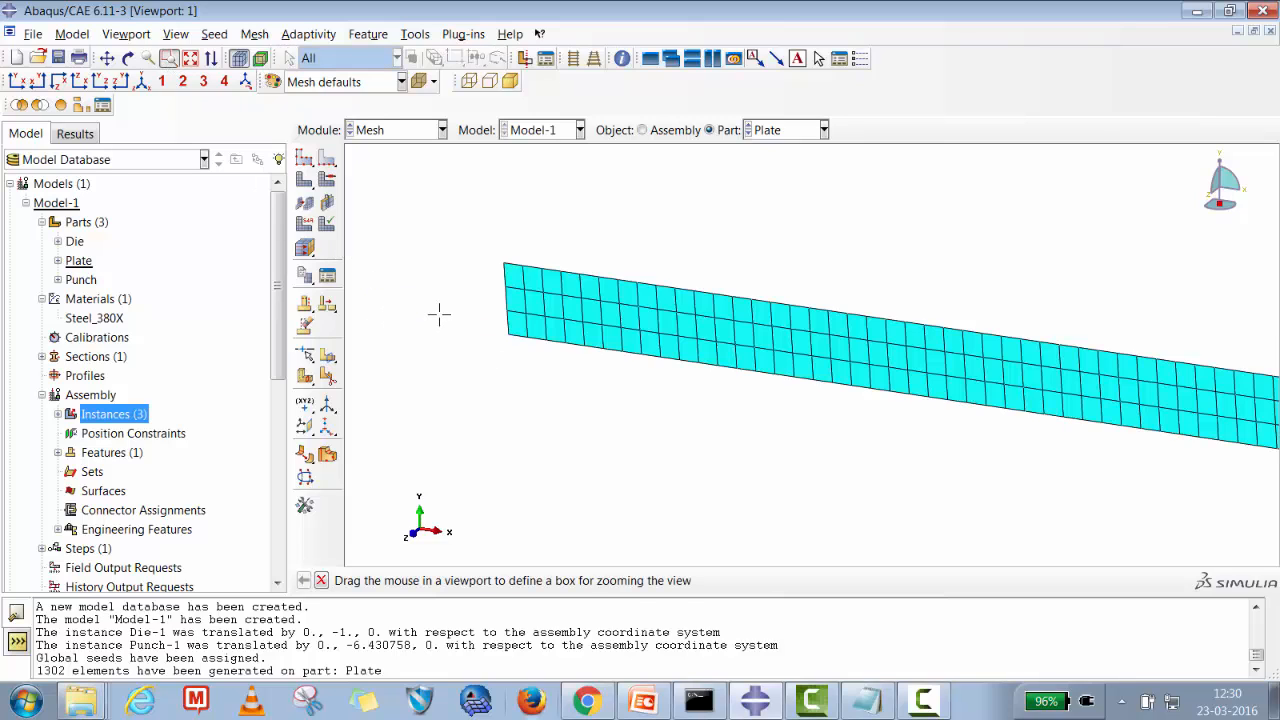
left_click(190, 58)
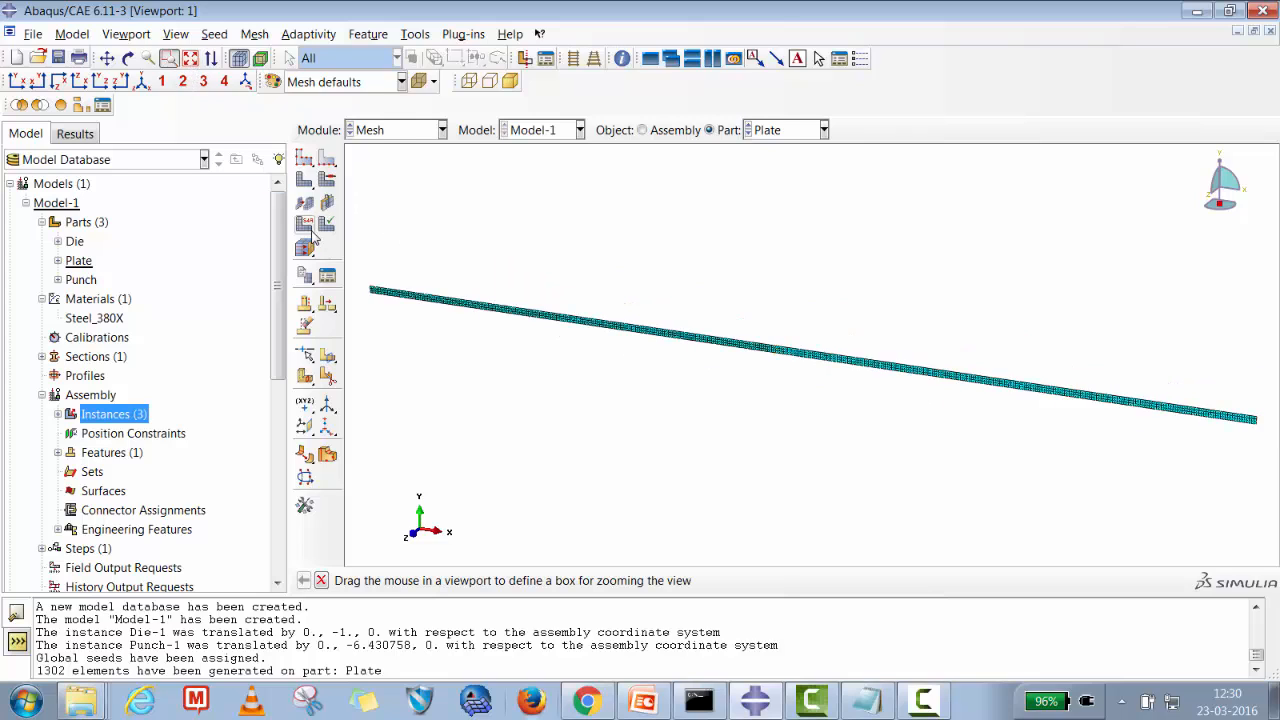
Assign the Plane Strain element family to the Plate part's regions.
left_click(310, 226)
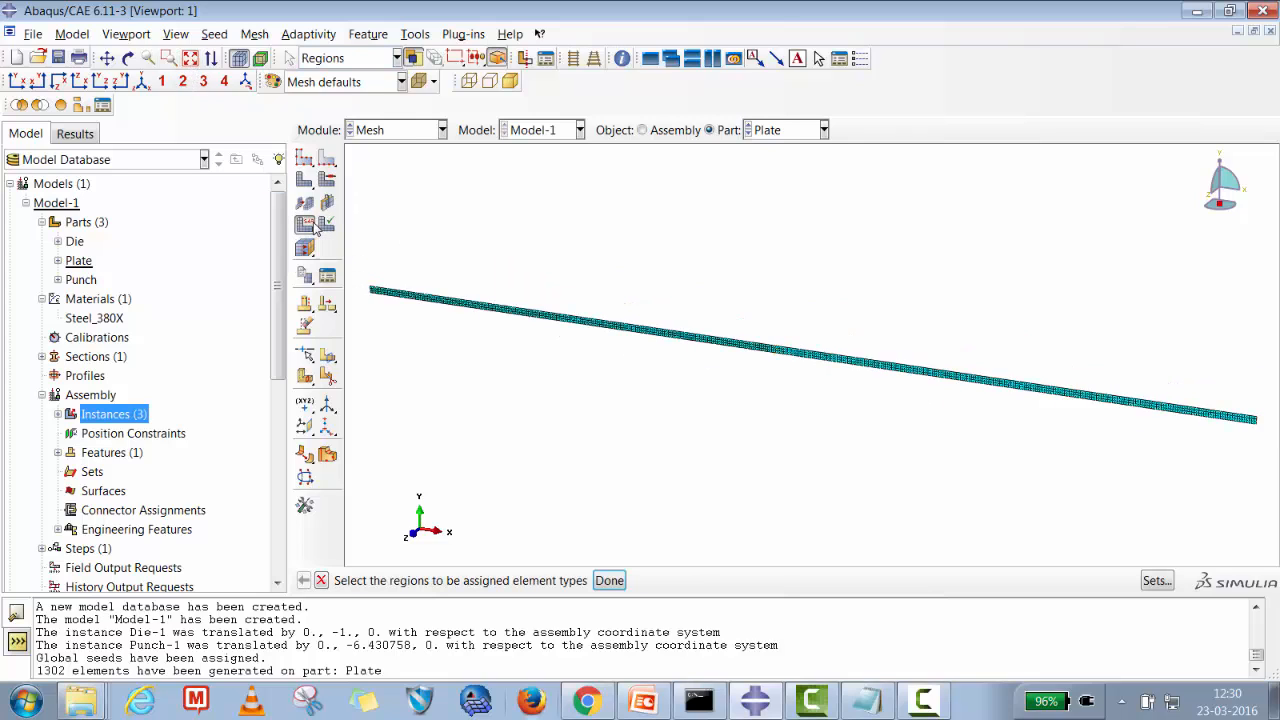
left_click(557, 328)
left_click(814, 358, "shift")
left_click(609, 580)
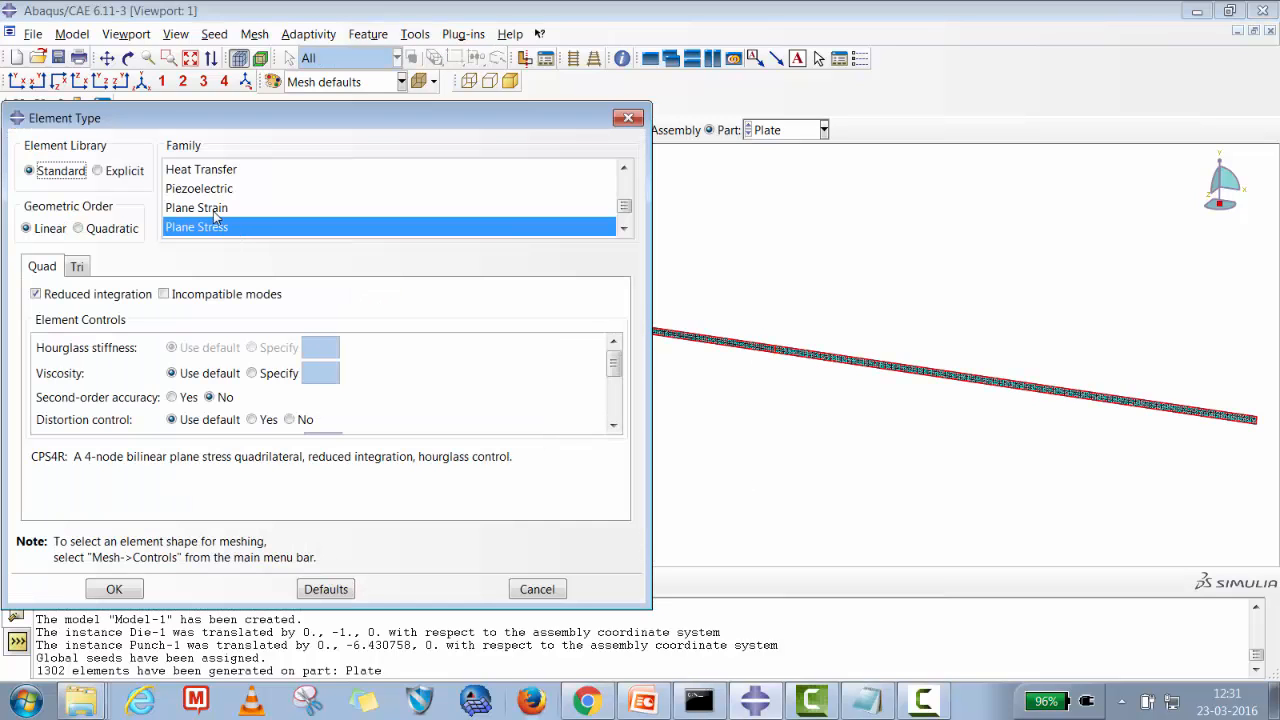
left_click(212, 208)
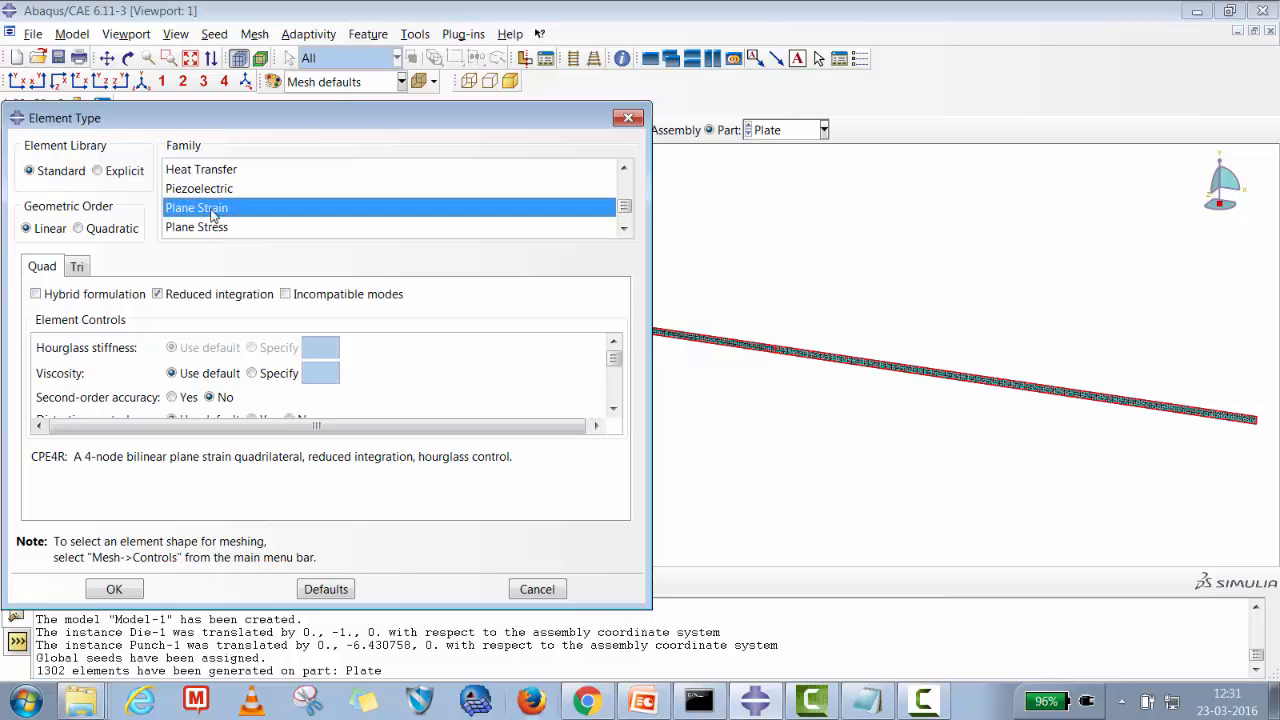
left_click(116, 589)
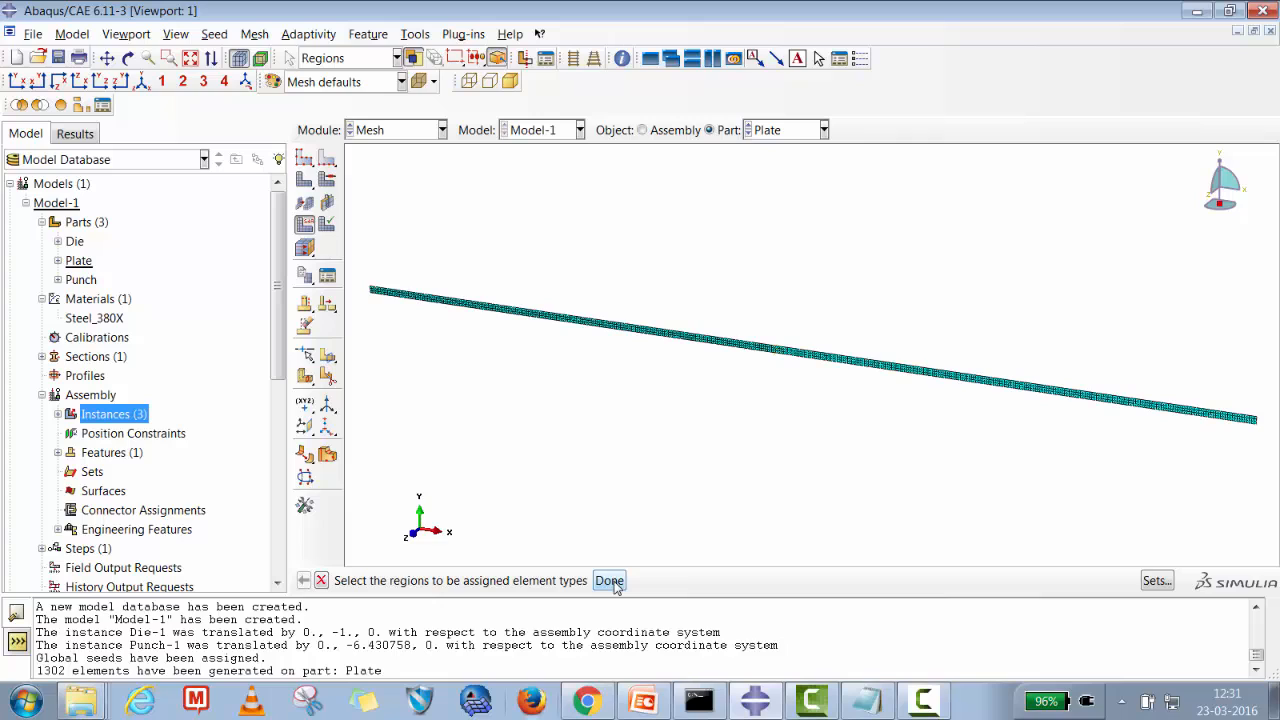
left_click(609, 581)
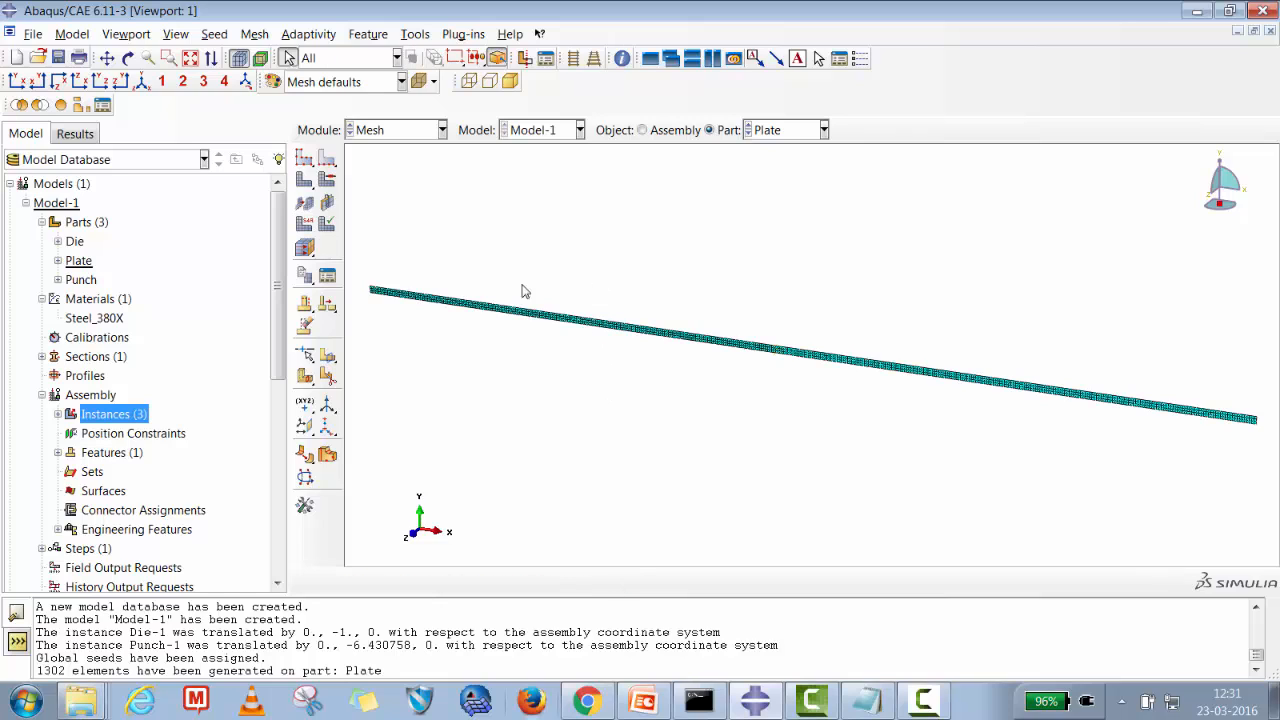
Seed the Die part with a global size of 0.3 and mesh it.
left_click(763, 136)
left_click(760, 150)
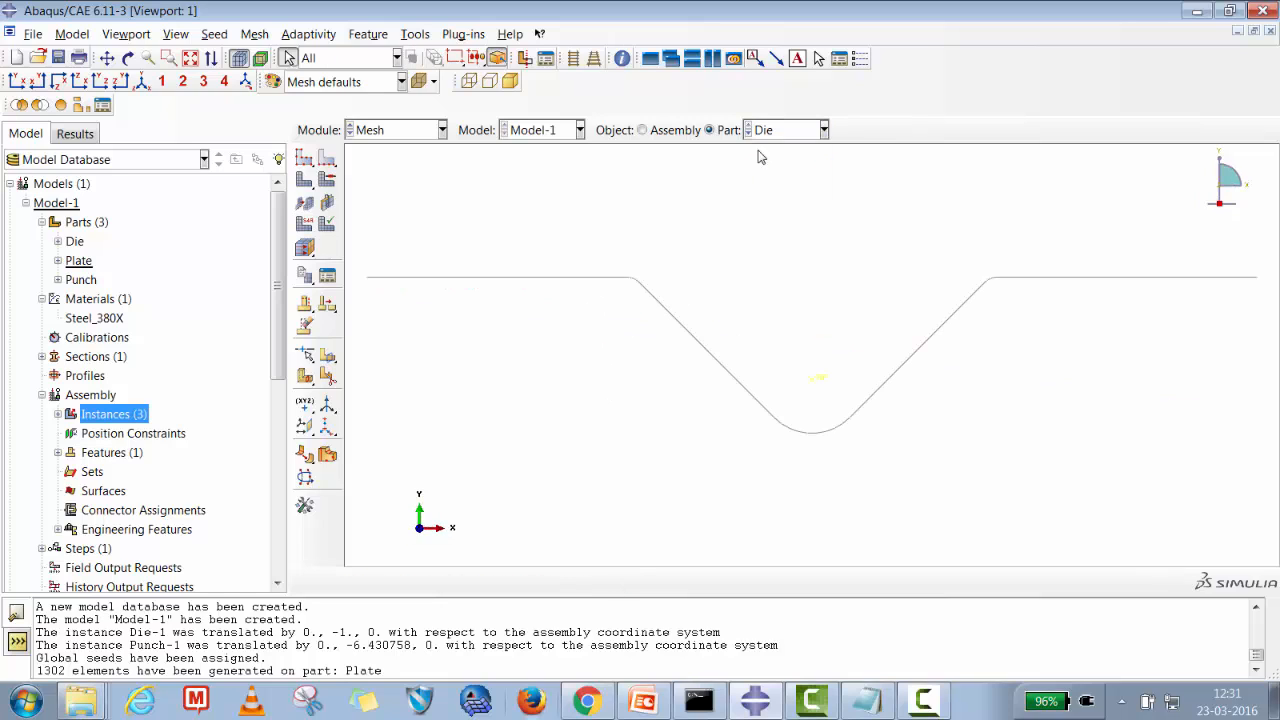
left_click(305, 160)
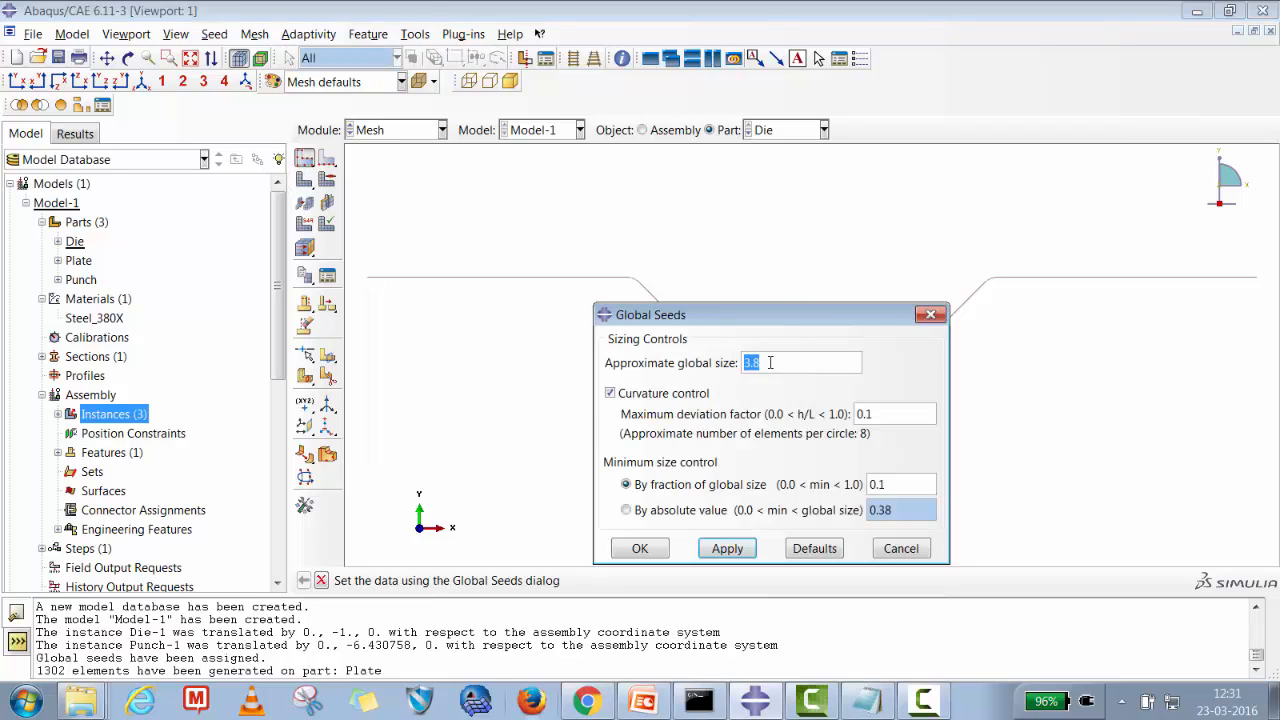
type("0.3")
left_click(726, 547)
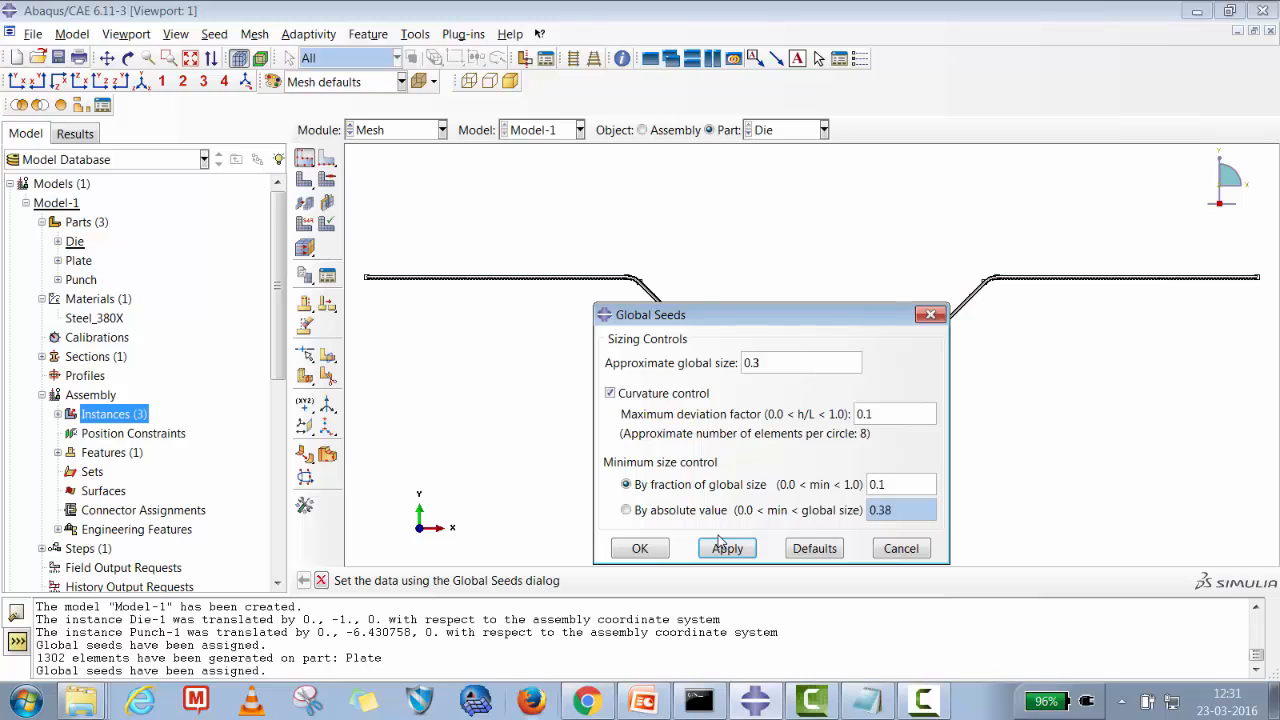
left_click(640, 549)
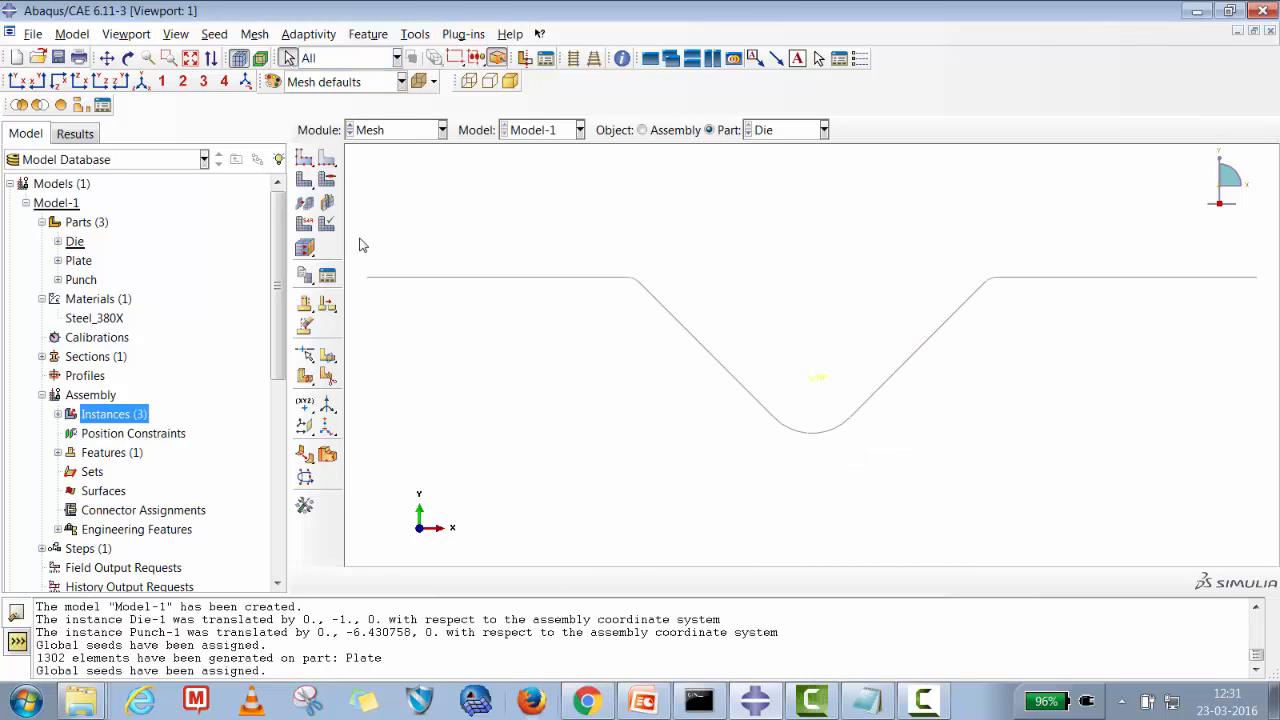
left_click(305, 200)
left_click(464, 582)
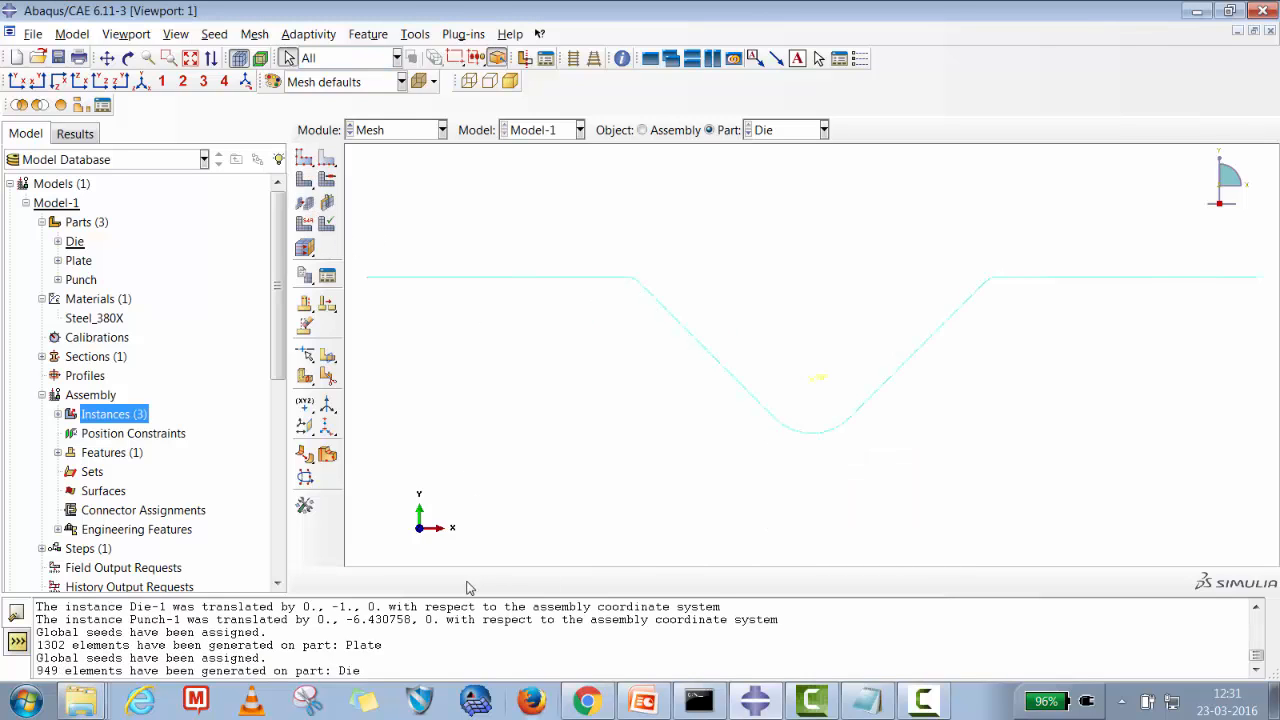
Apply a fine global seed to the Punch part and mesh it.
left_click(775, 130)
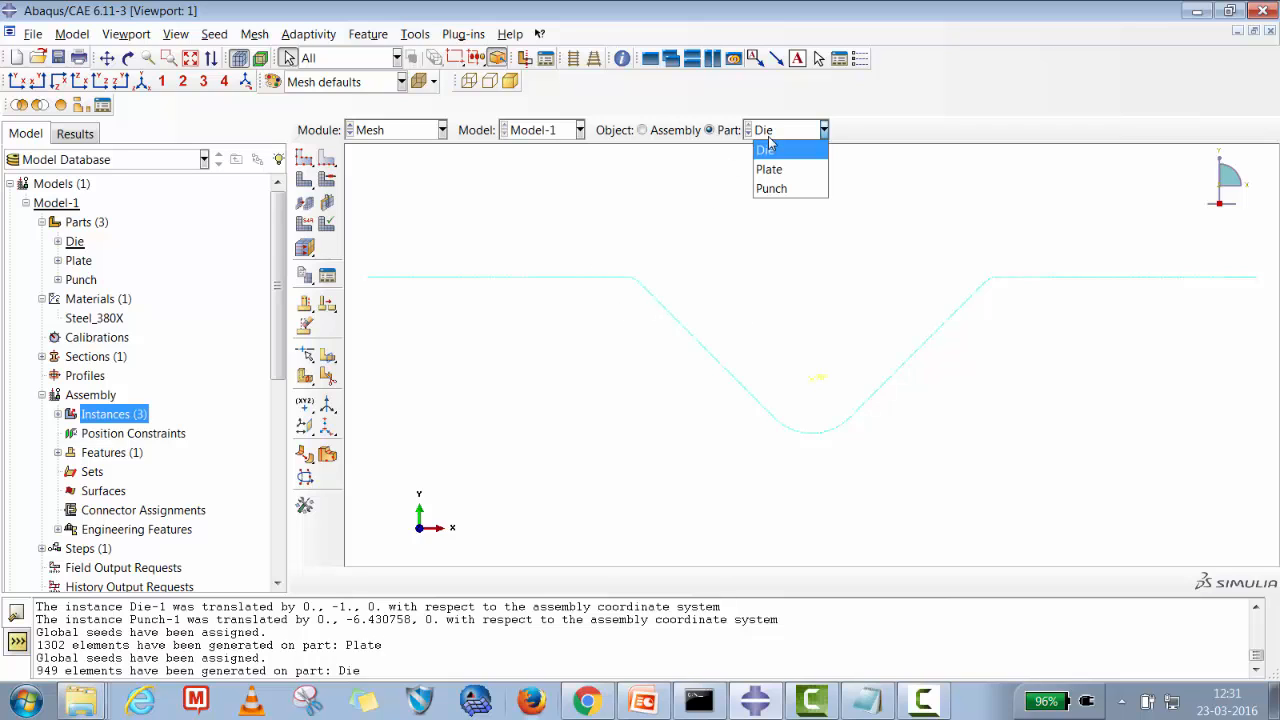
left_click(763, 192)
left_click(304, 160)
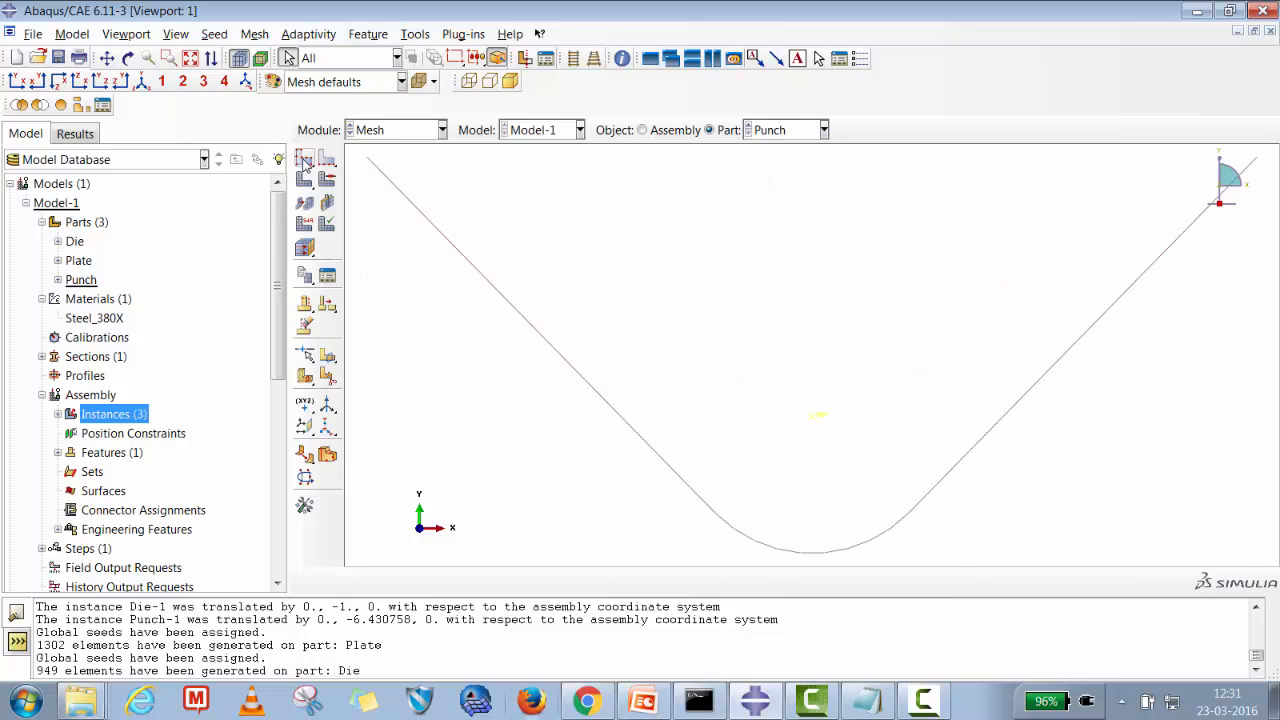
type("0.3")
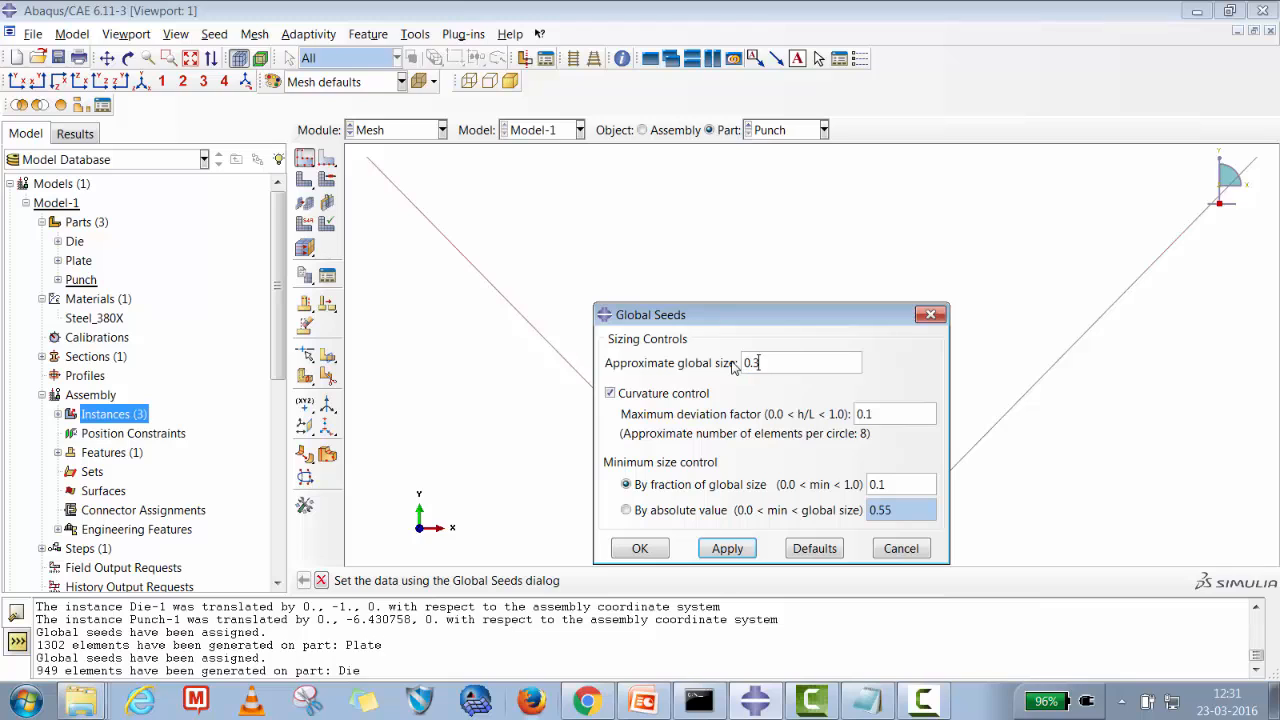
left_click(727, 548)
left_click(640, 548)
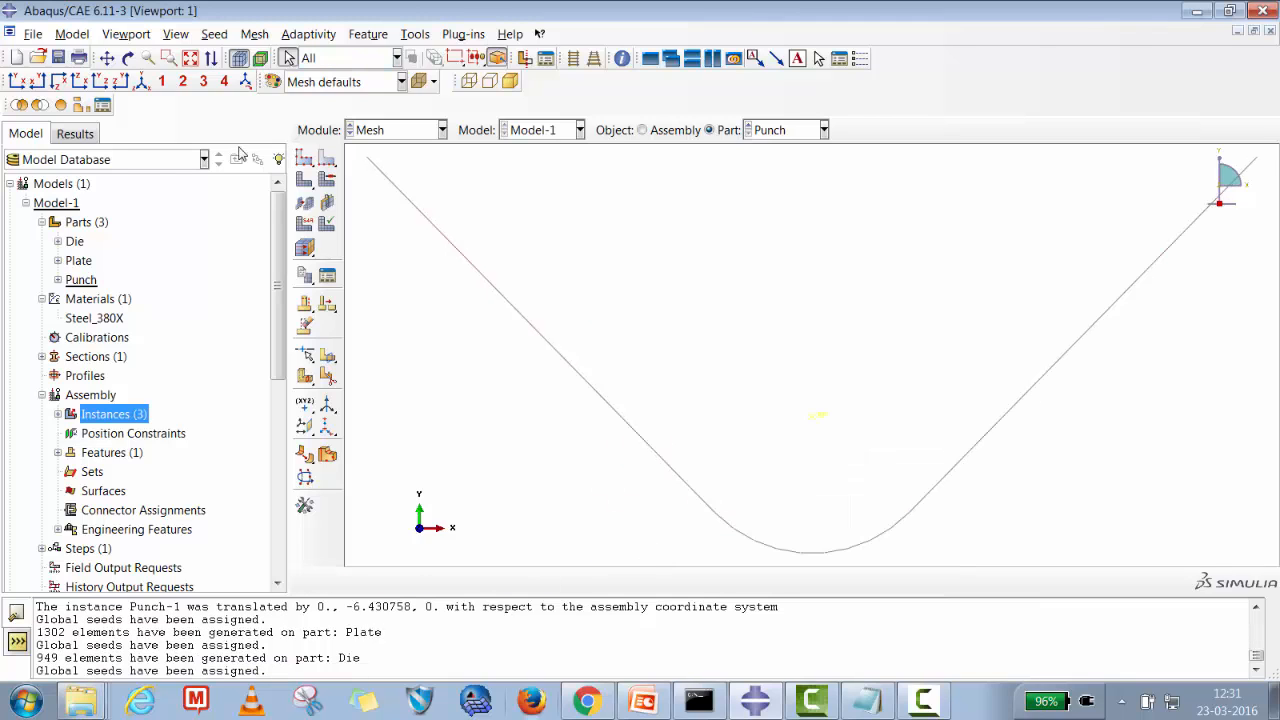
left_click(302, 182)
left_click(463, 580)
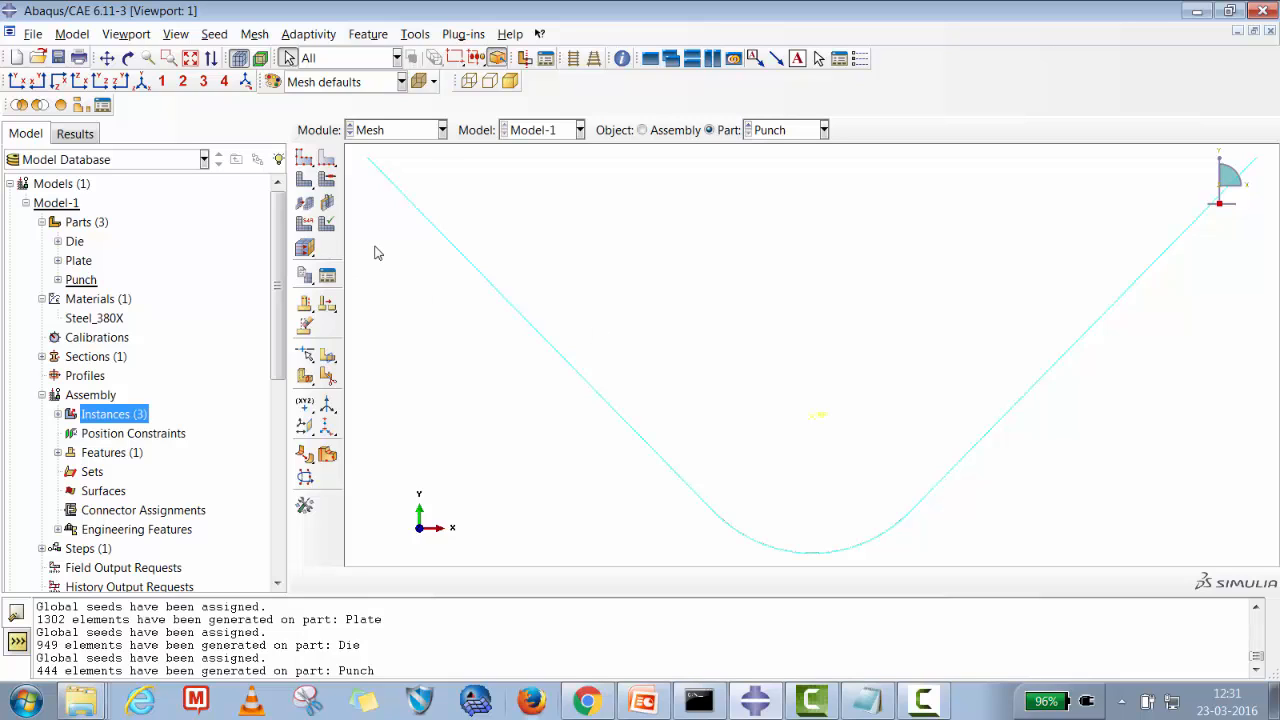
Create a Contact interaction property named Fric.
left_click(412, 131)
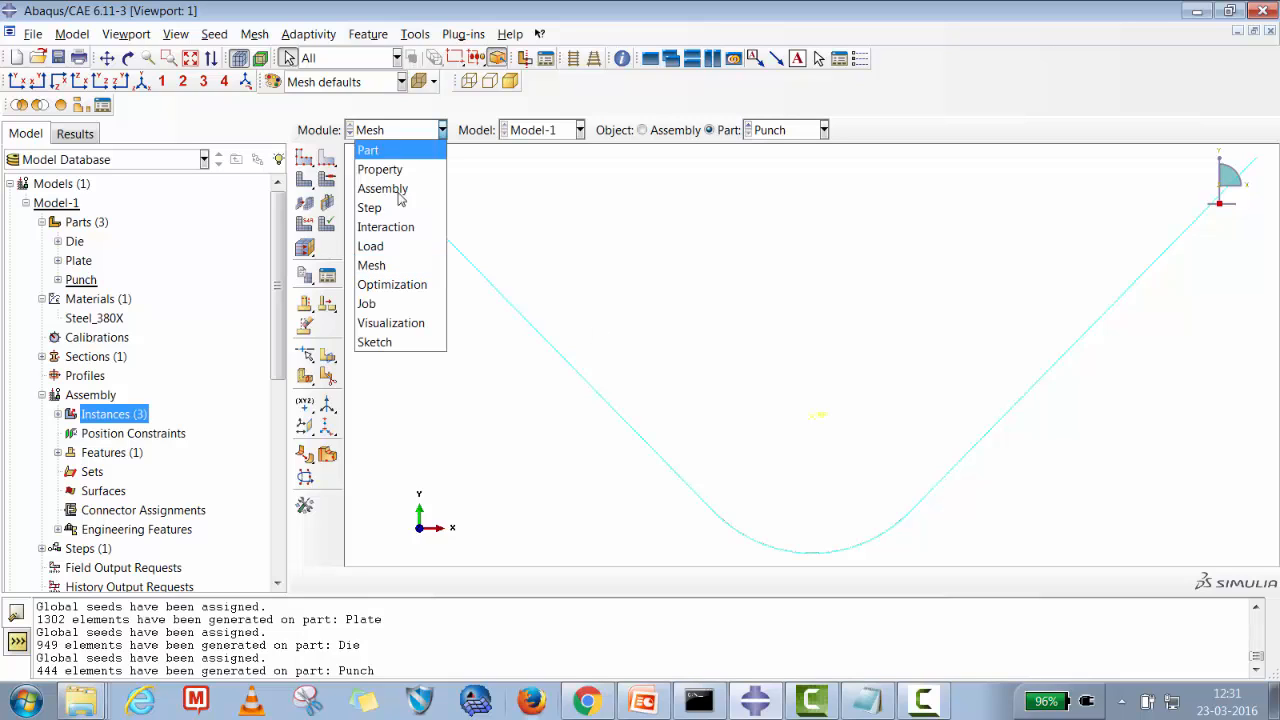
left_click(386, 249)
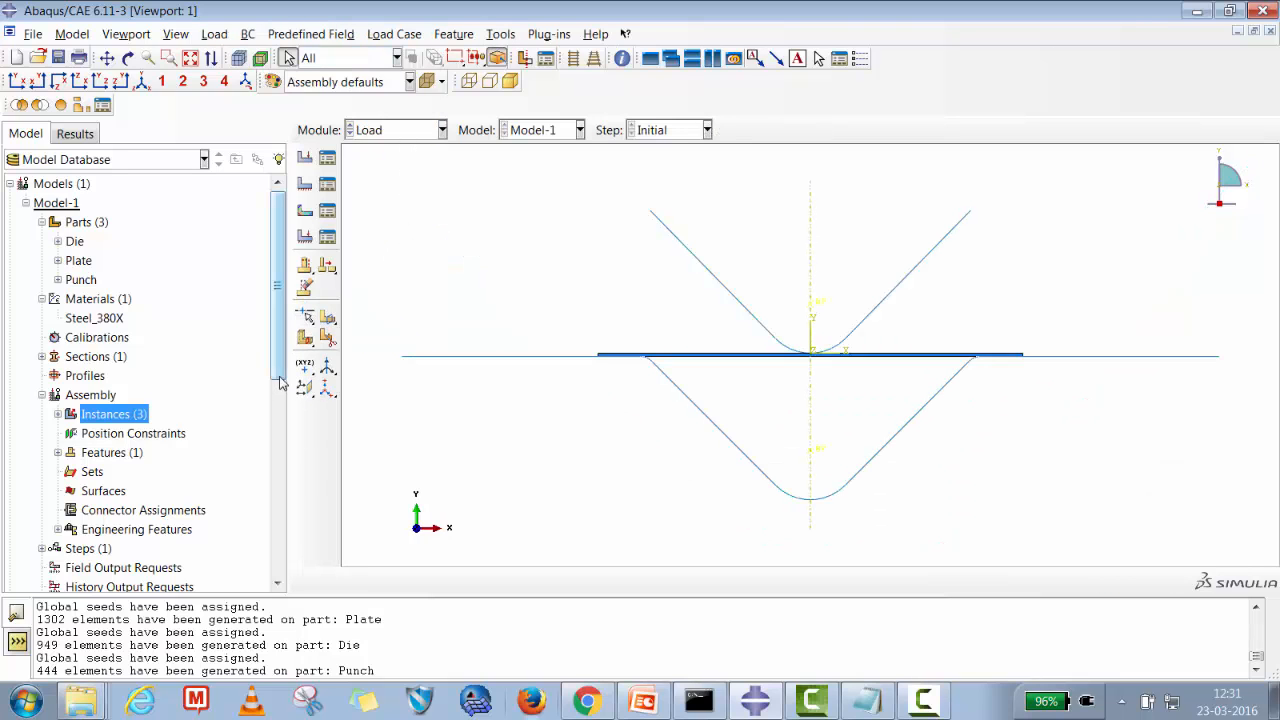
scroll(180, 445, "down", 4)
left_click(122, 412)
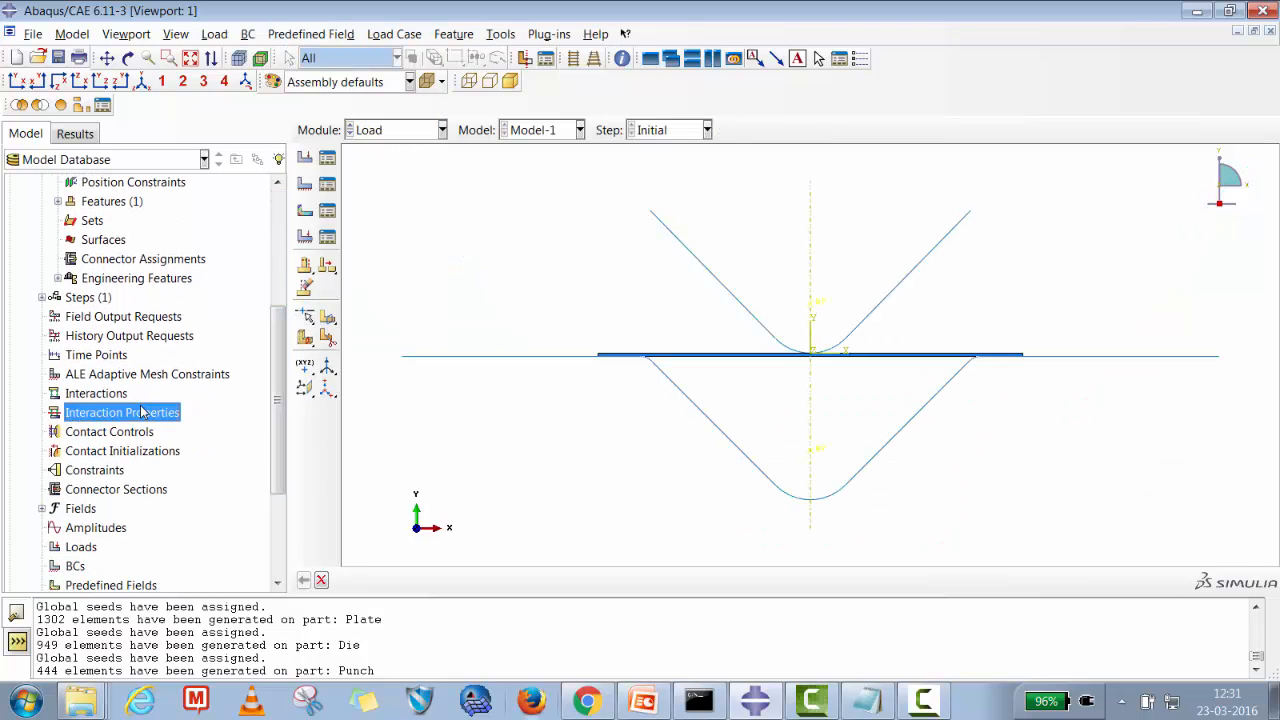
right_click(145, 412)
left_click(175, 441)
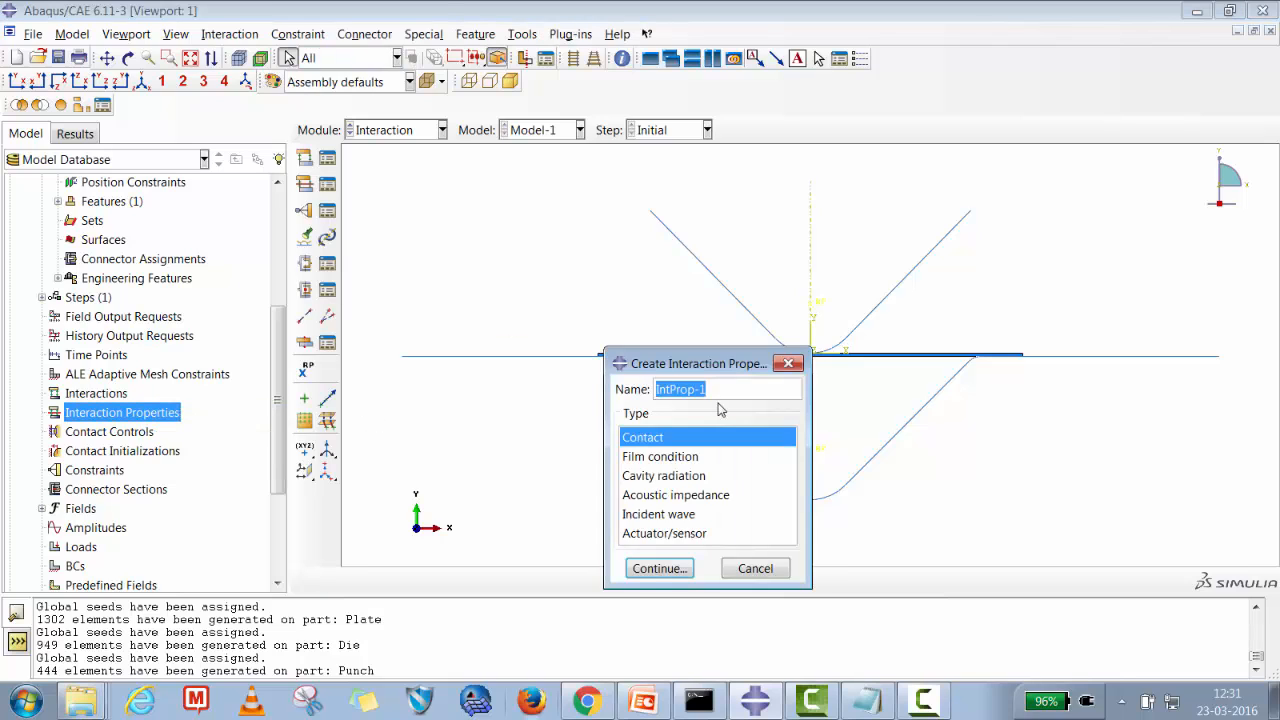
left_click_drag(720, 391, 604, 381)
type("Fric")
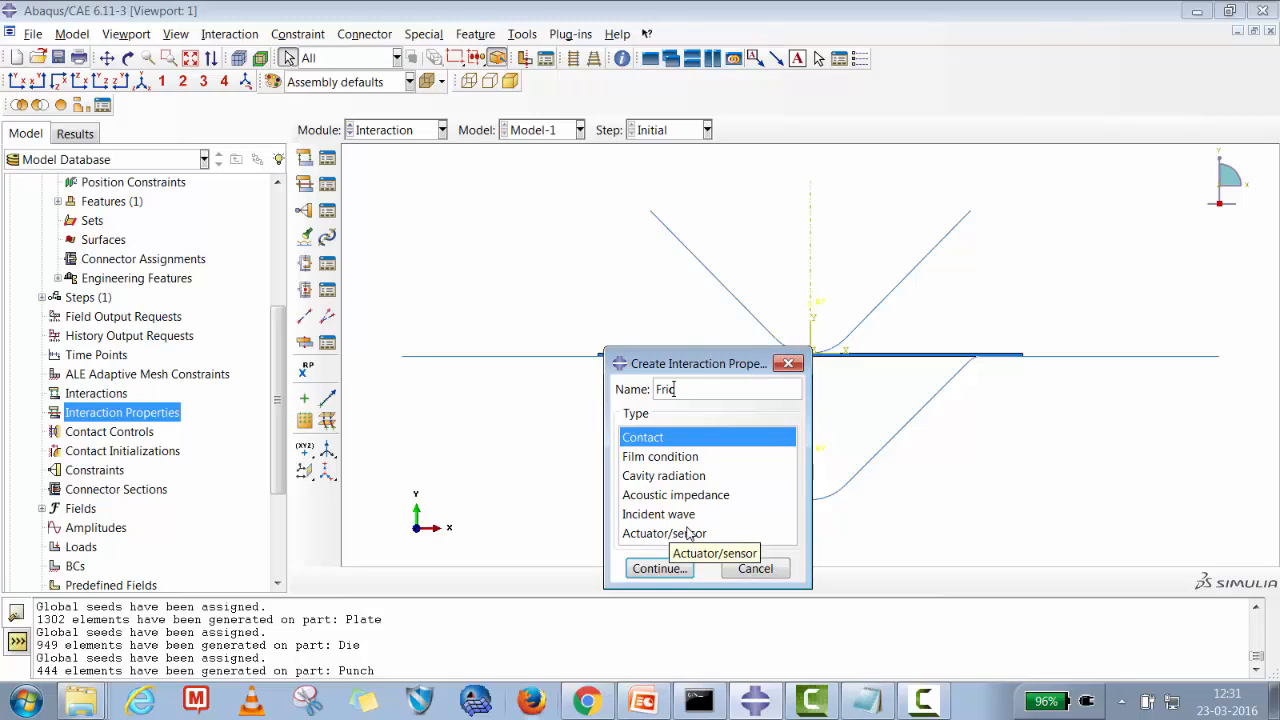
left_click(657, 568)
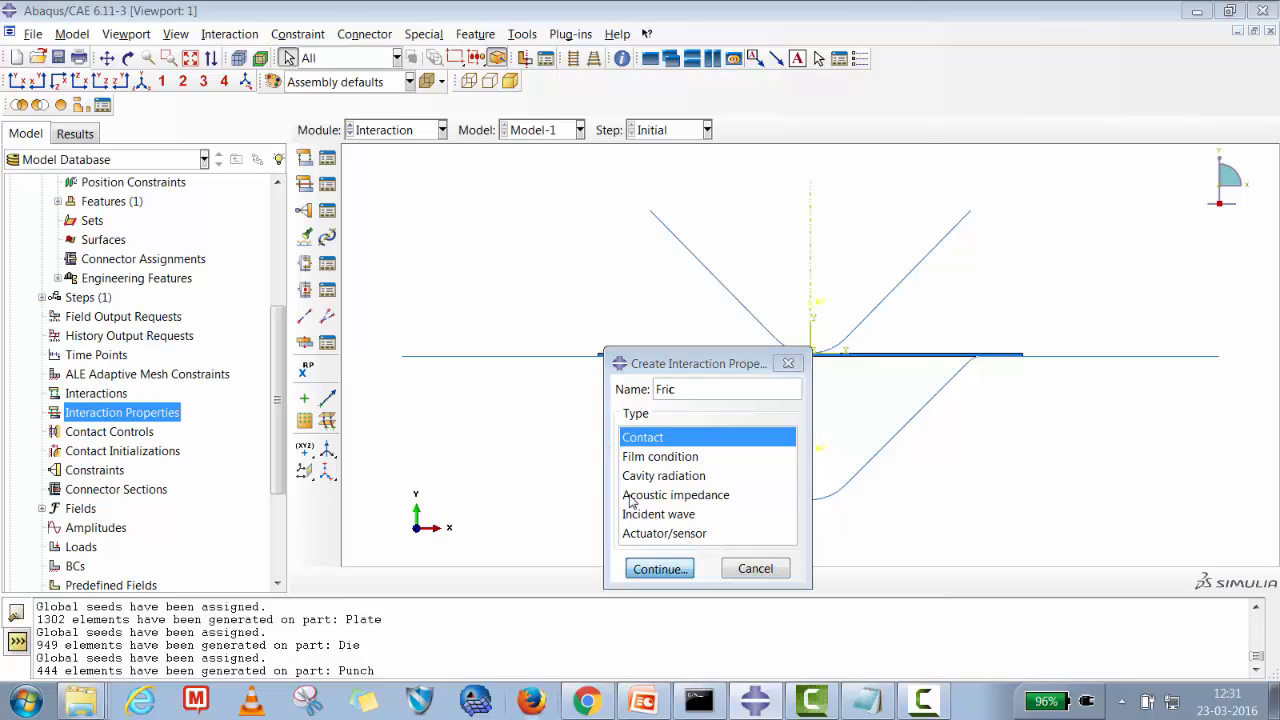
Give the Fric property Tangential Behavior with Penalty friction formulation and a friction coefficient of 0.1.
left_click(399, 194)
left_click(420, 214)
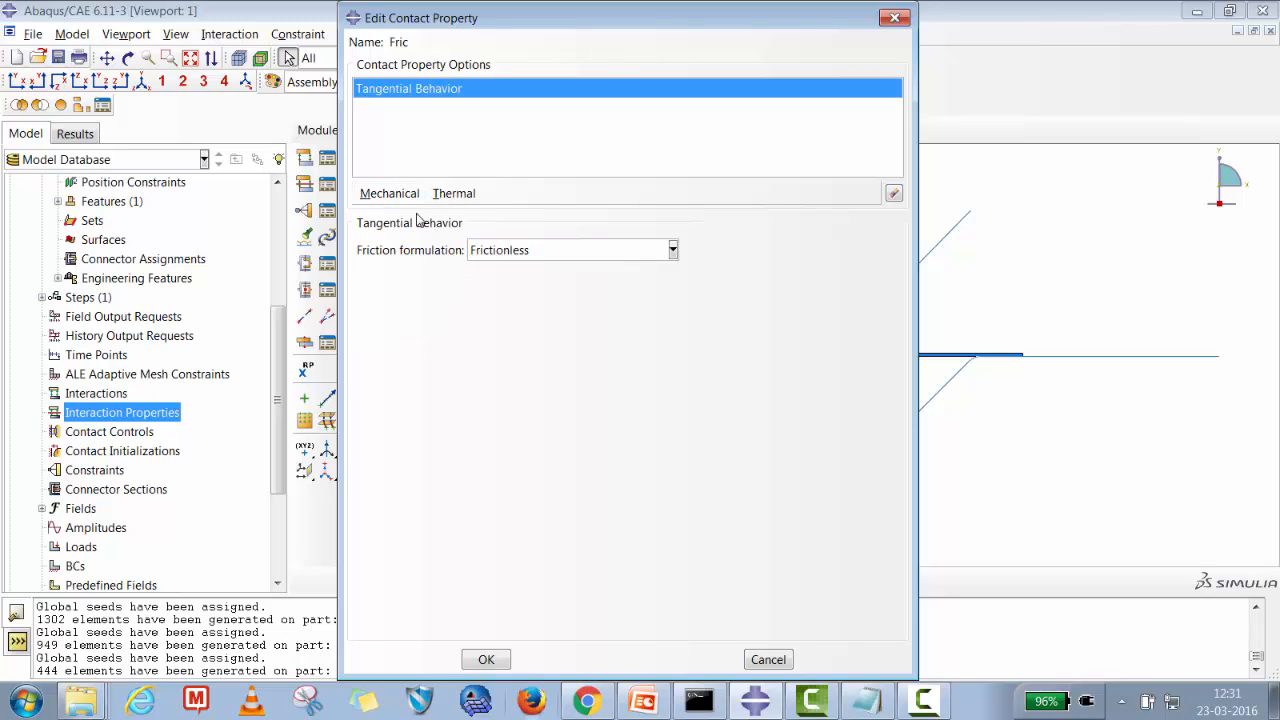
left_click(488, 252)
left_click(495, 291)
left_click(419, 449)
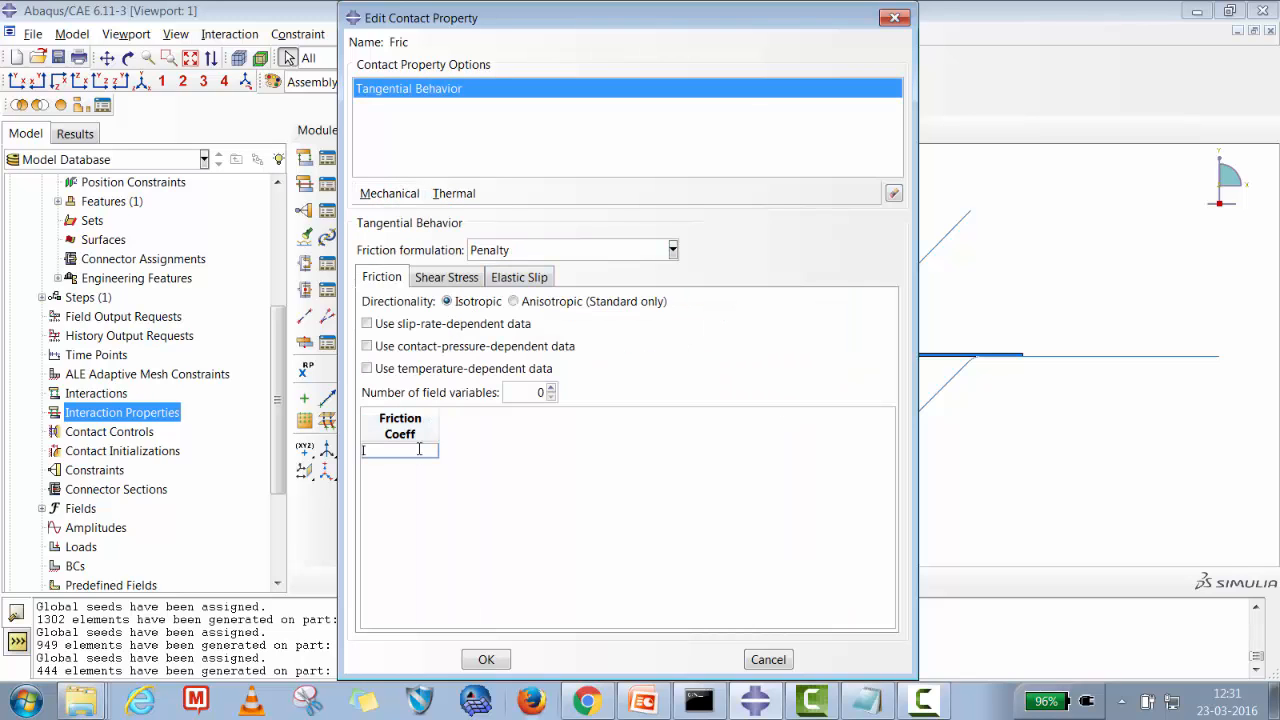
left_click(505, 655)
Create Abaqus/Standard contact controls ContCtrl-1 using automatic stabilization with a factor of 0.001.
left_click(109, 433)
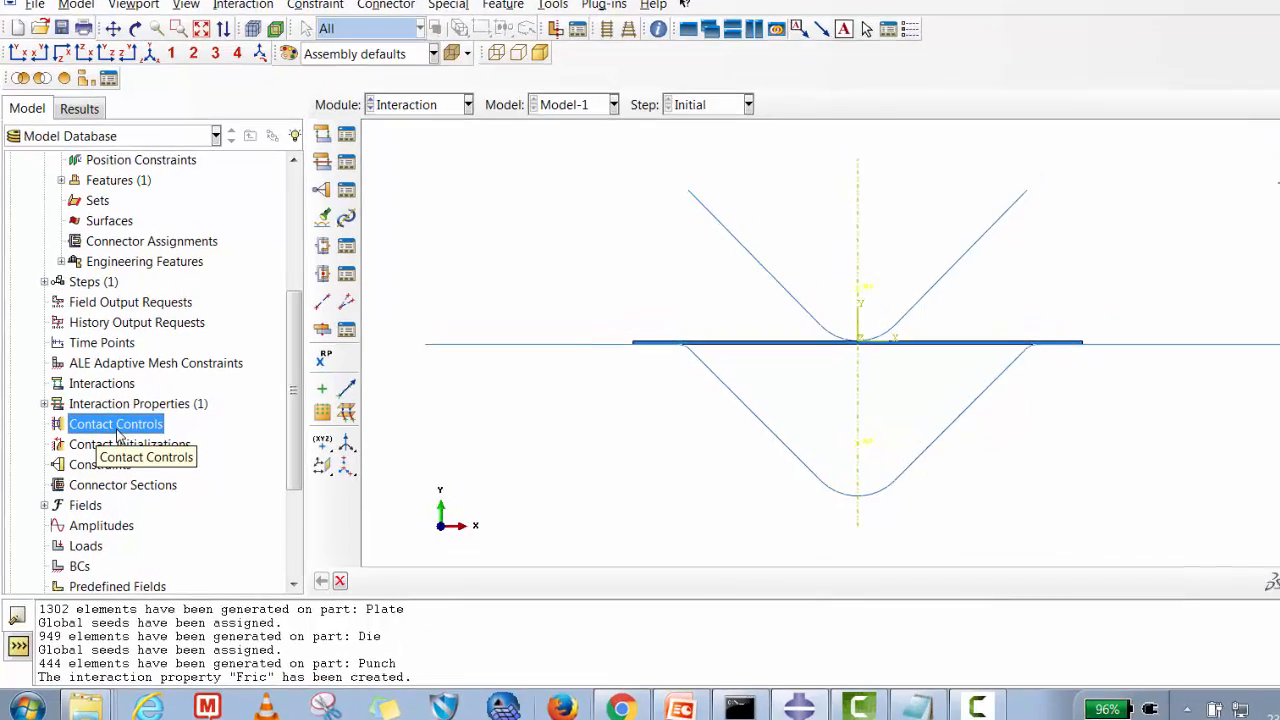
right_click(112, 437)
left_click(143, 400)
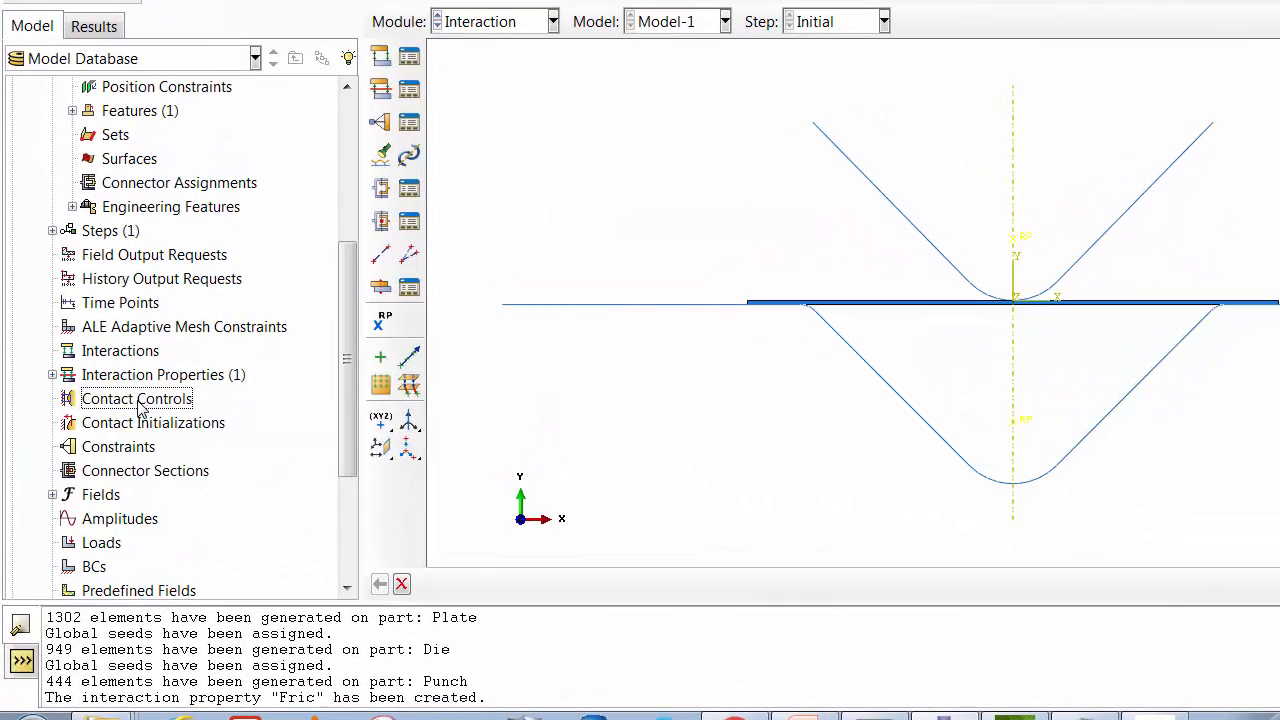
right_click(143, 402)
left_click(195, 447)
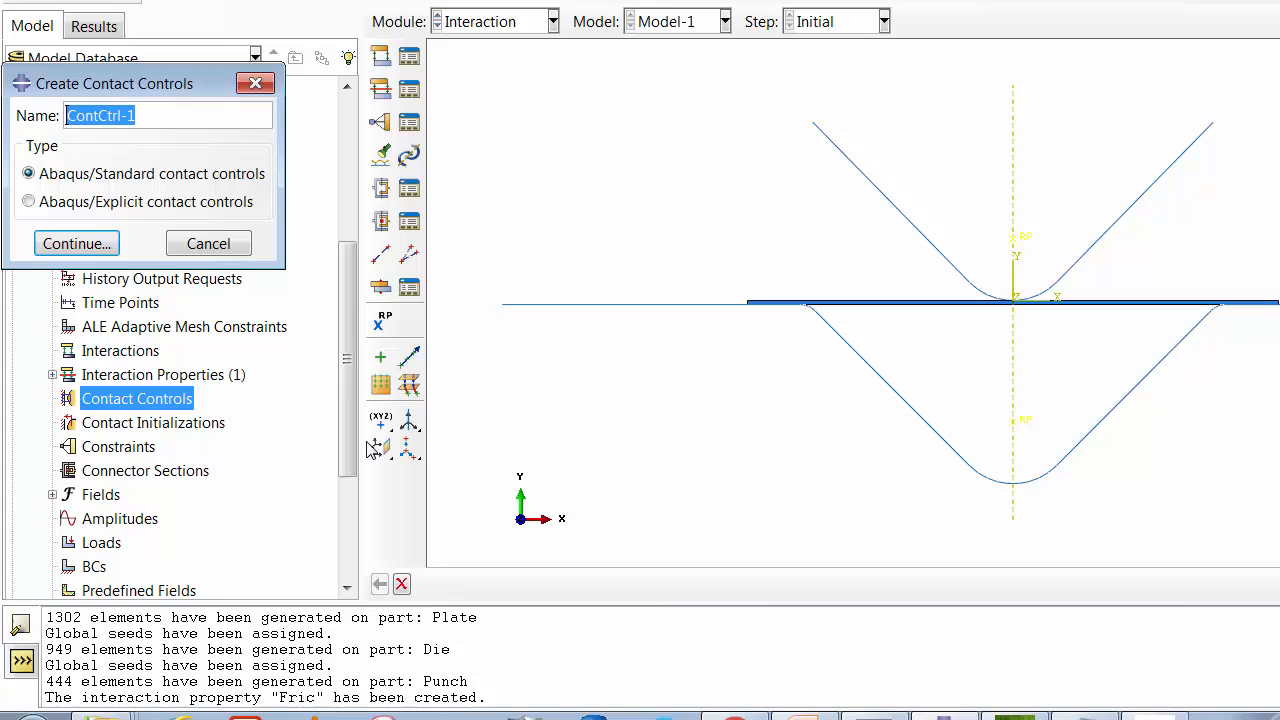
left_click(101, 245)
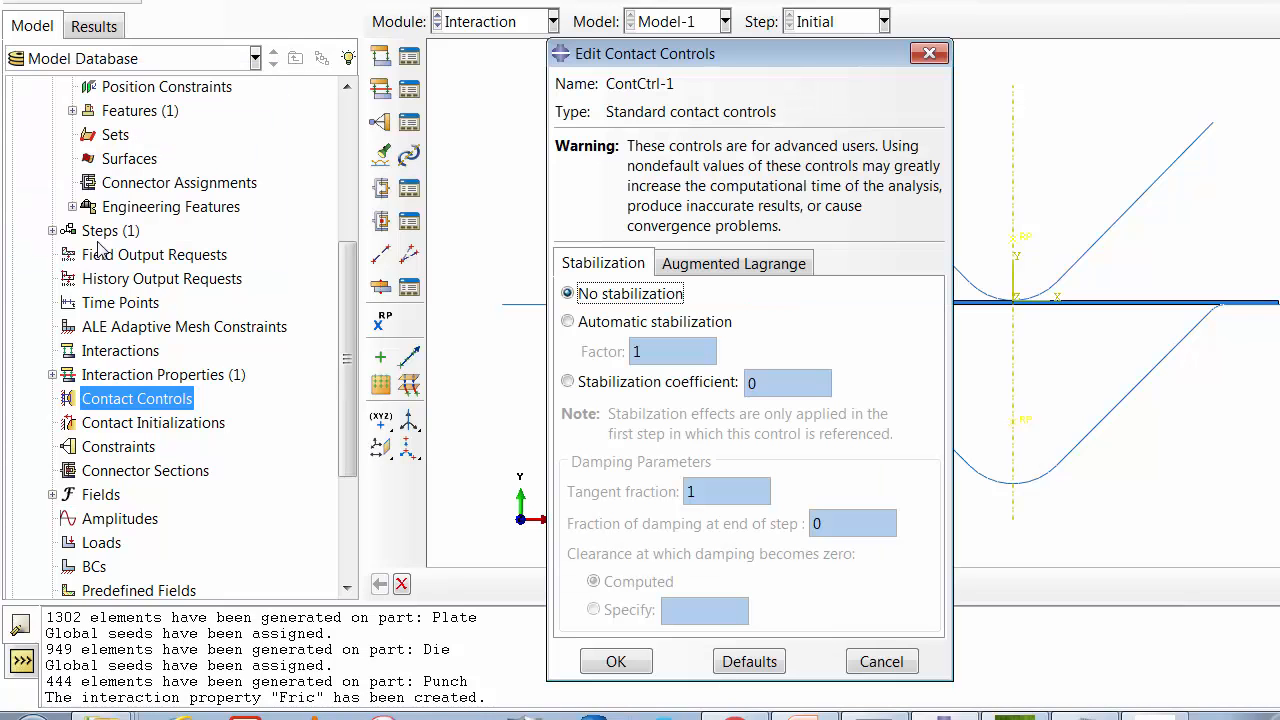
left_click(592, 325)
double_click(646, 350)
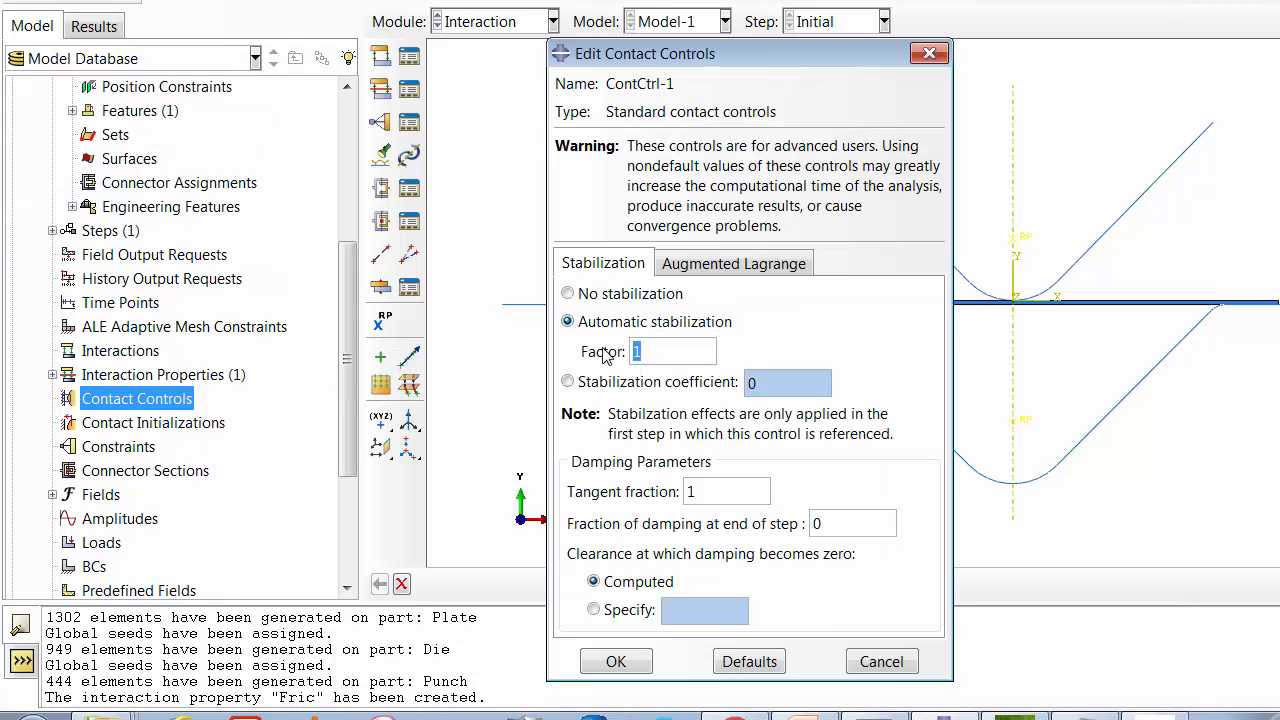
type("0.001")
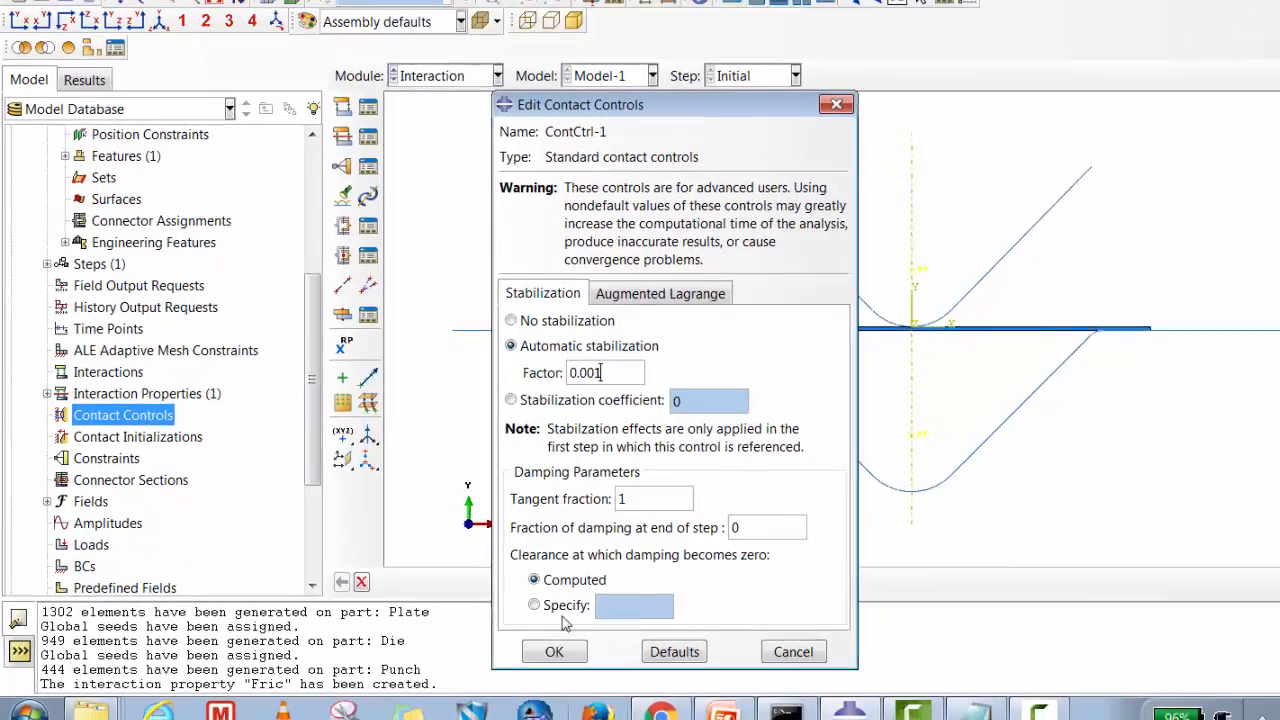
left_click(616, 661)
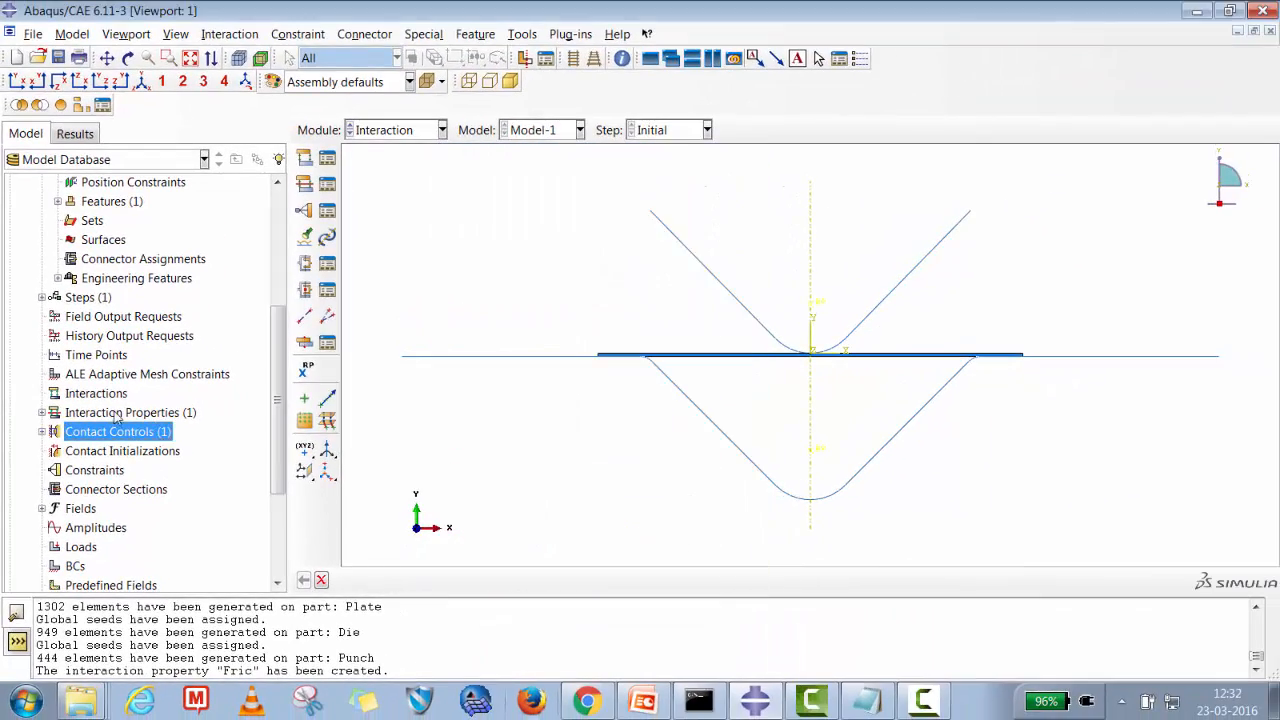
Create a geometry surface named Top on the Plate part's two upper edges.
left_click(96, 394)
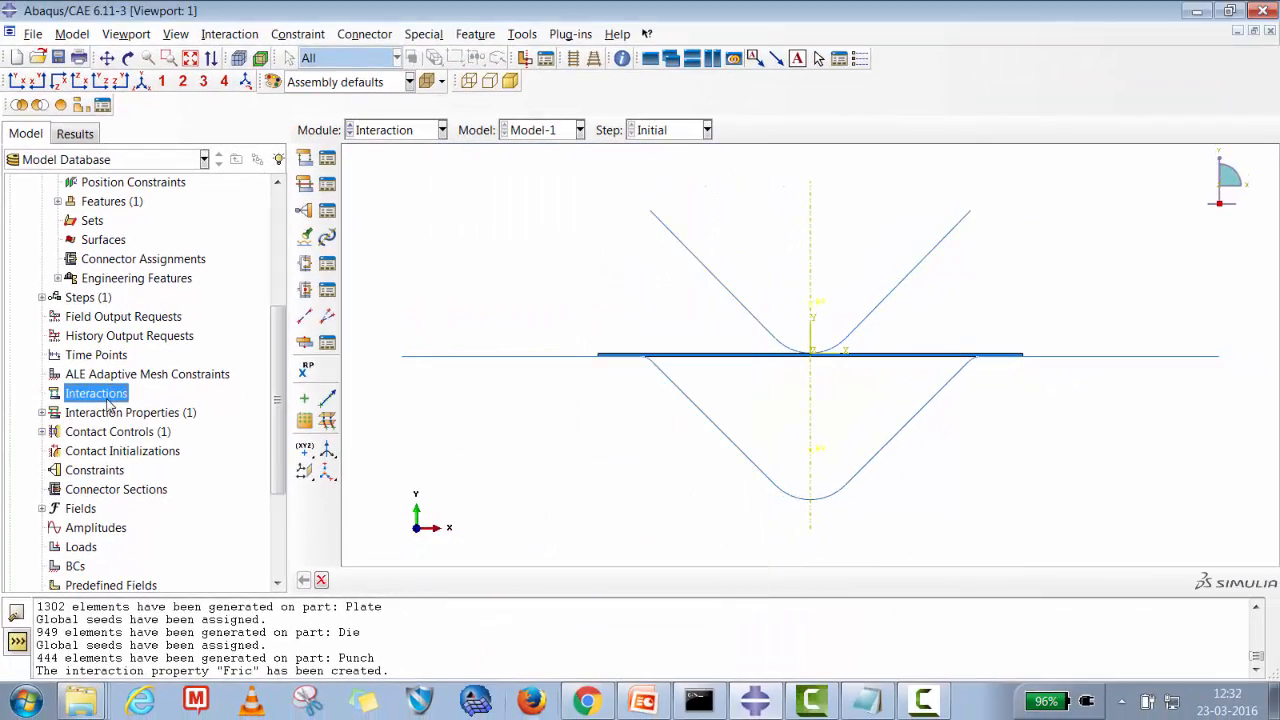
left_click_drag(283, 370, 283, 249)
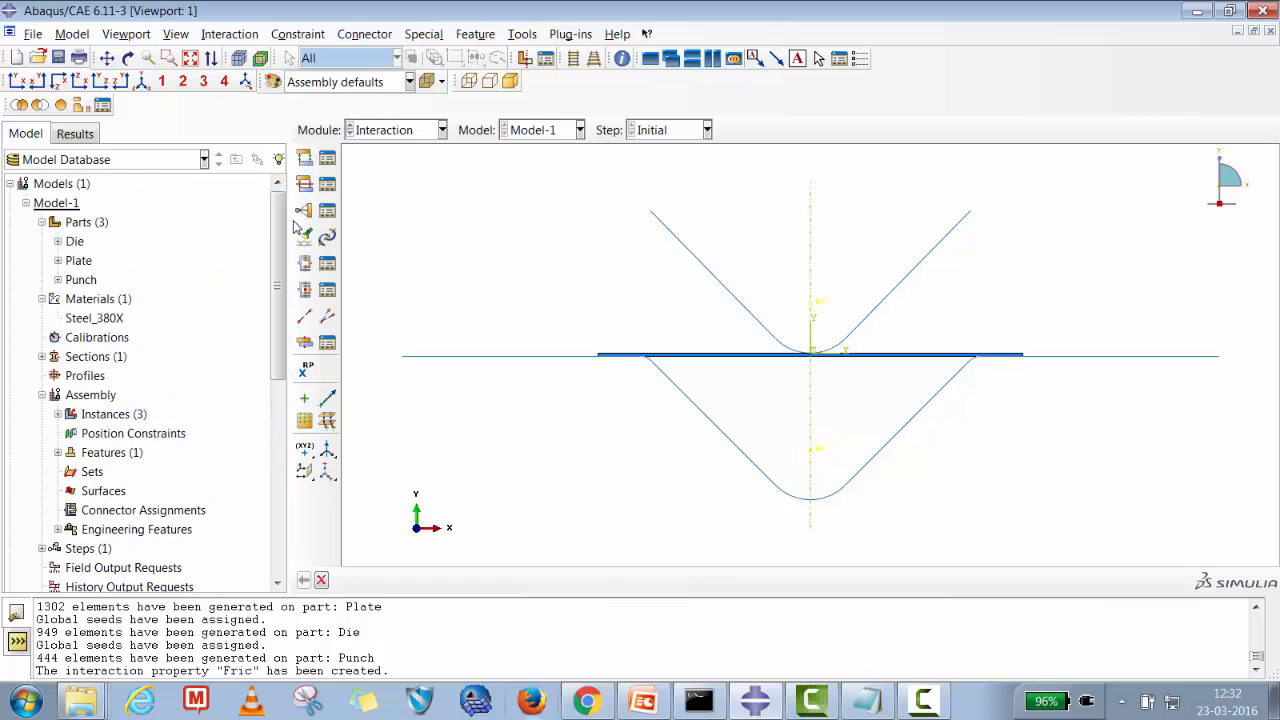
left_click(58, 260)
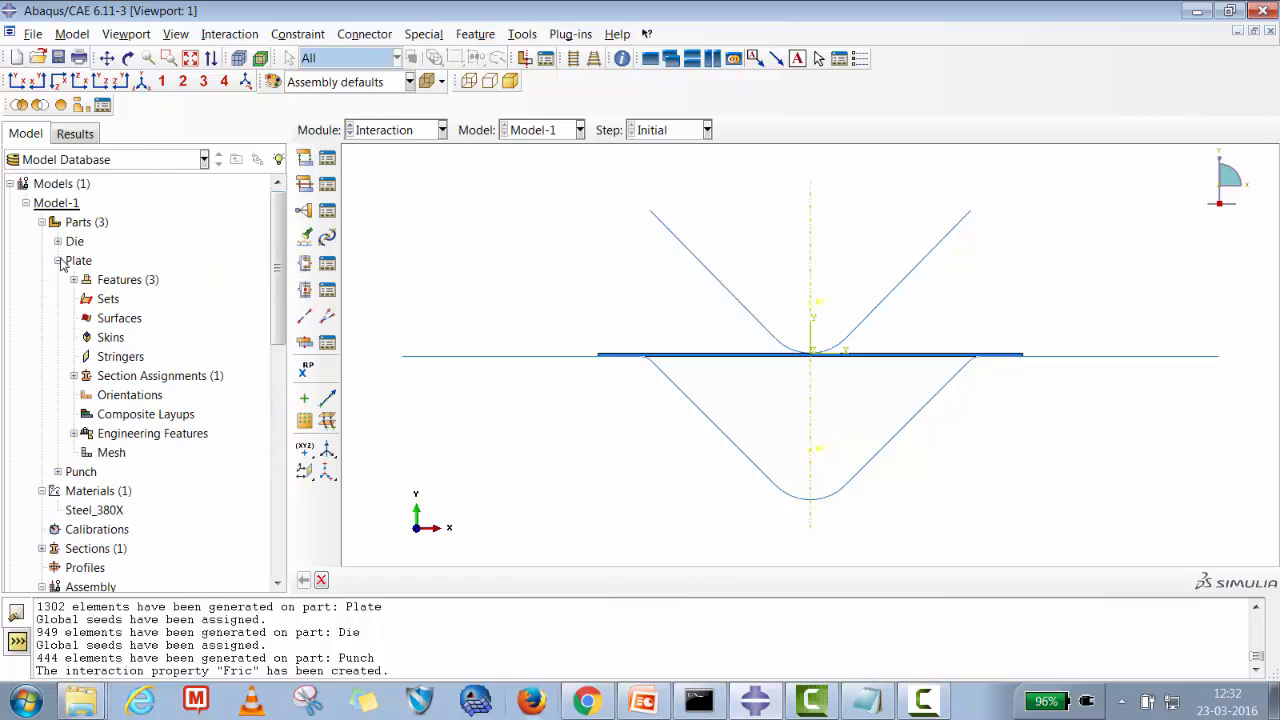
left_click(122, 319)
right_click(124, 322)
left_click(150, 347)
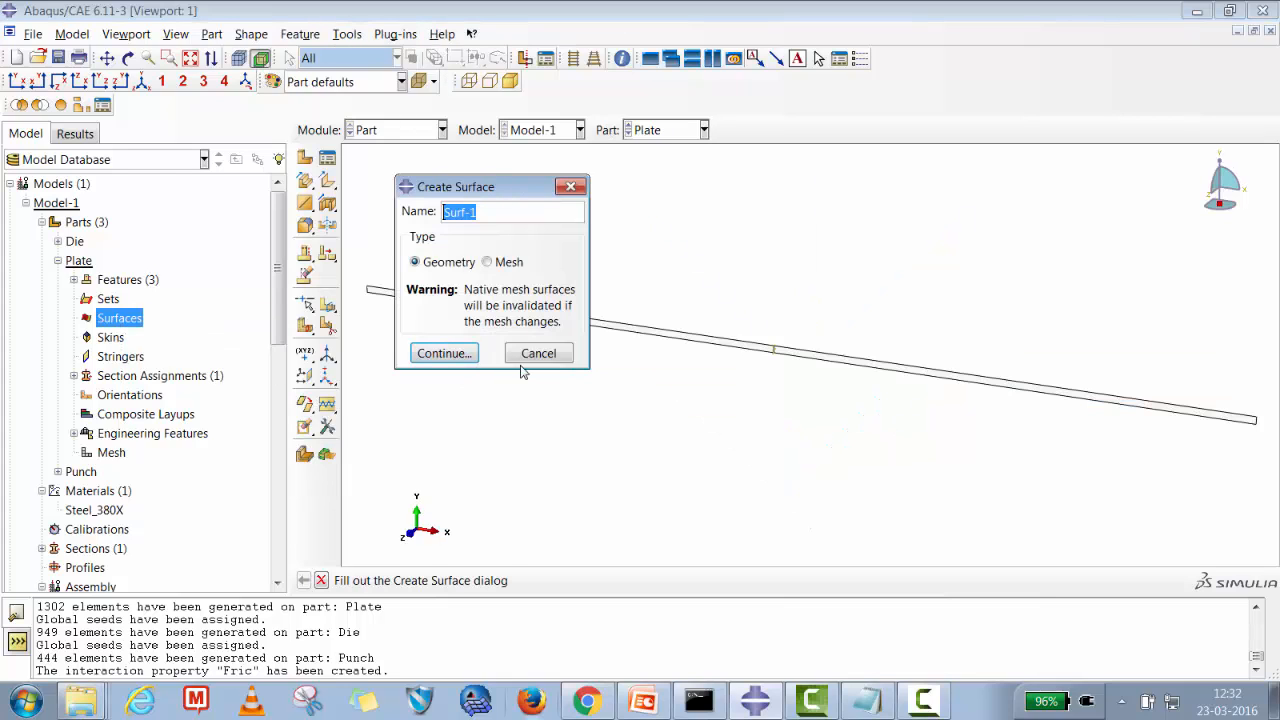
left_click_drag(484, 214, 420, 216)
type("Top")
left_click(445, 353)
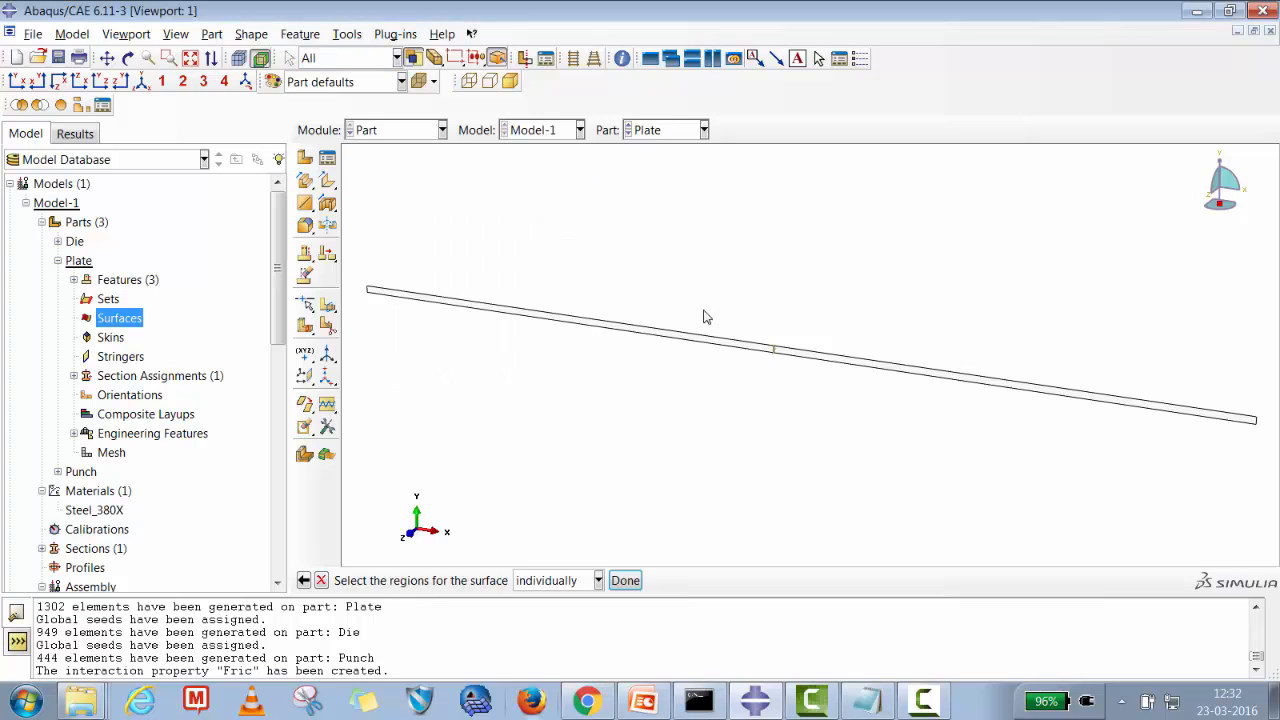
left_click(827, 357)
left_click(760, 350, "shift")
left_click(630, 578)
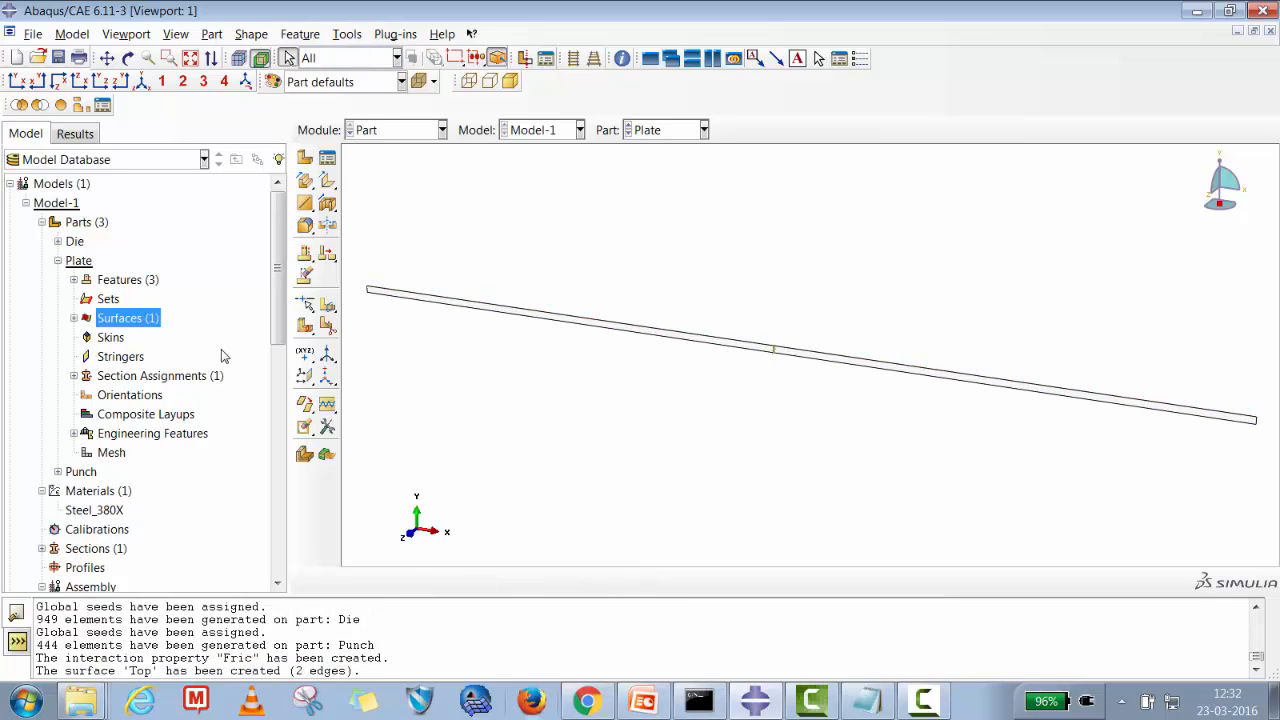
Create a geometry surface named Bottom on the Plate part's two lower edges.
left_click(74, 318)
right_click(115, 320)
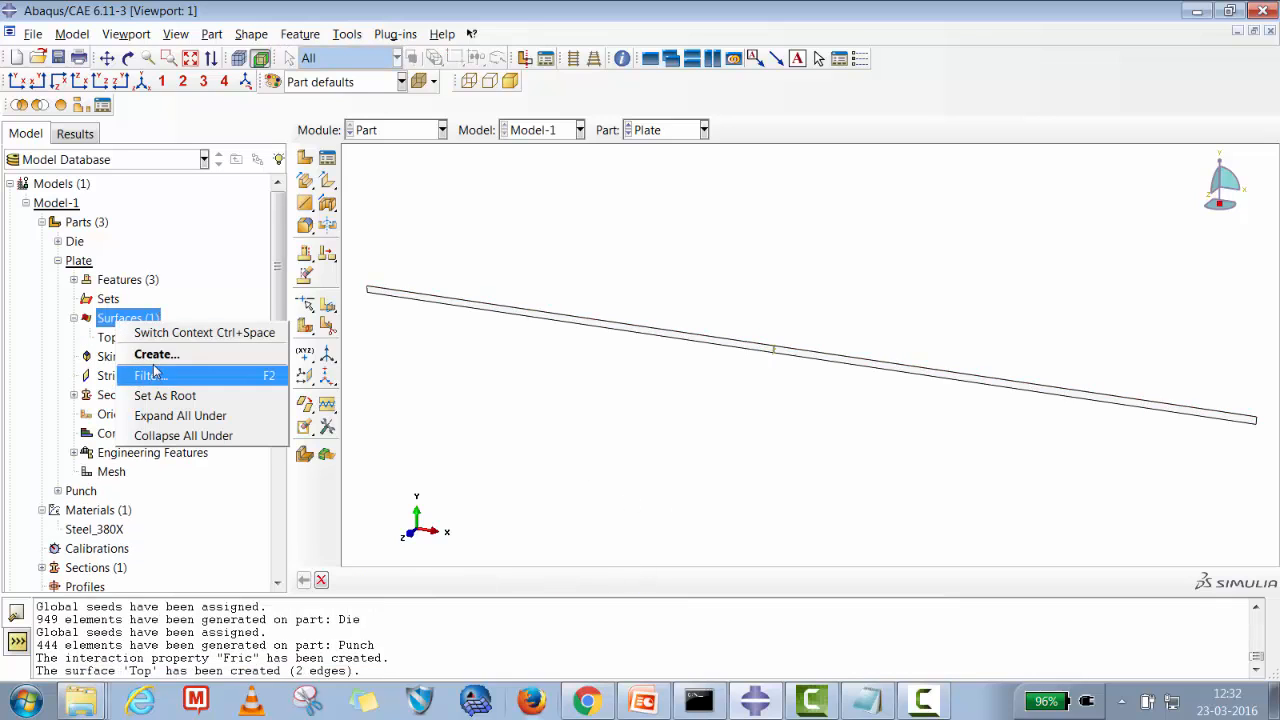
left_click(156, 354)
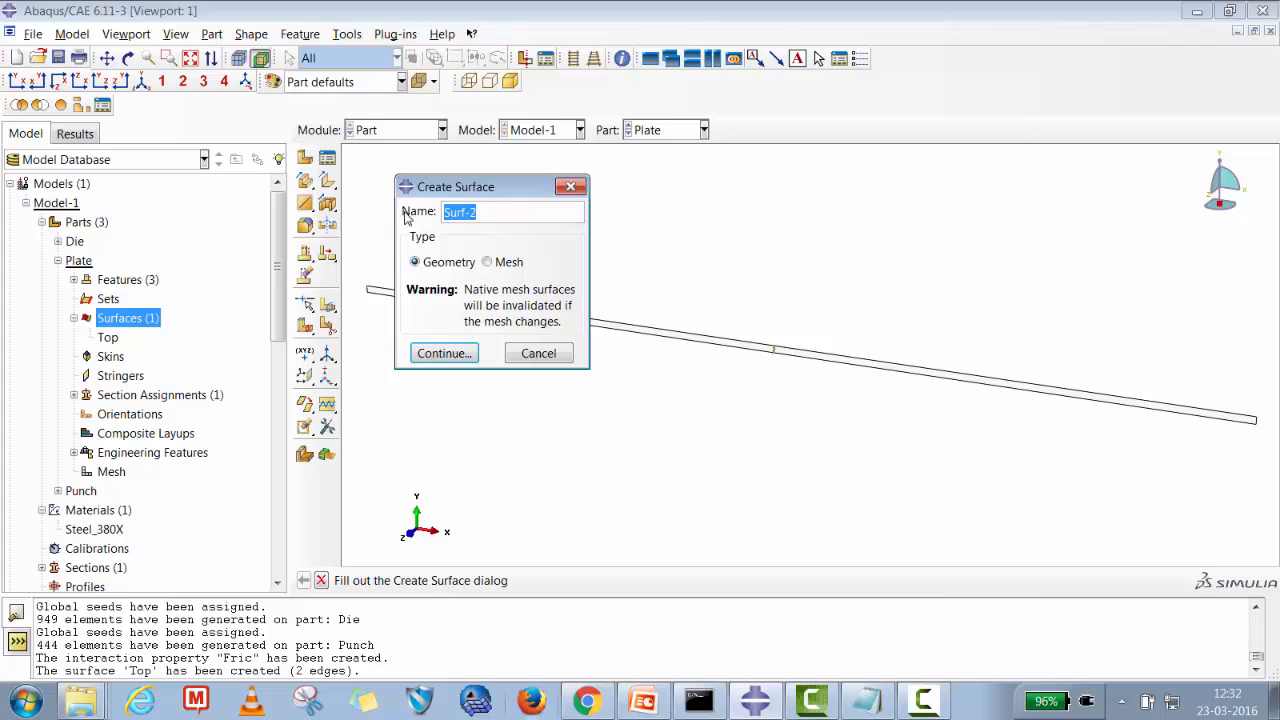
type("Bottom")
left_click(438, 353)
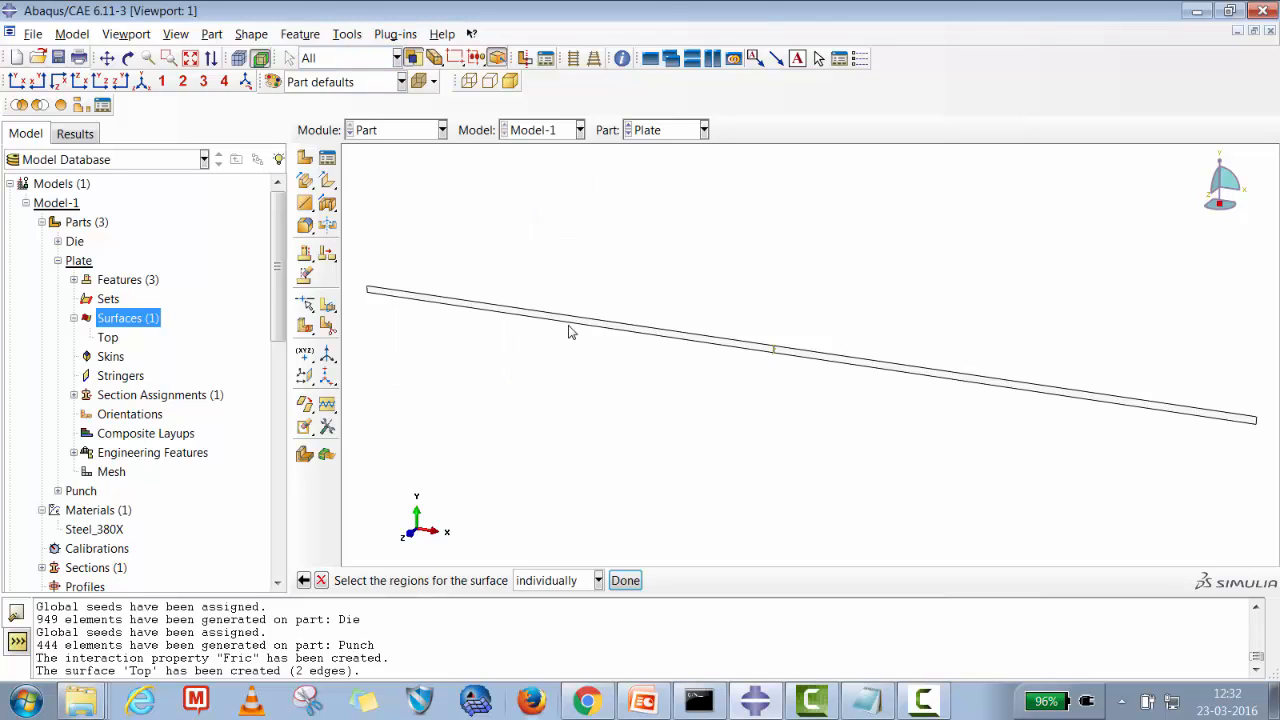
left_click(726, 357)
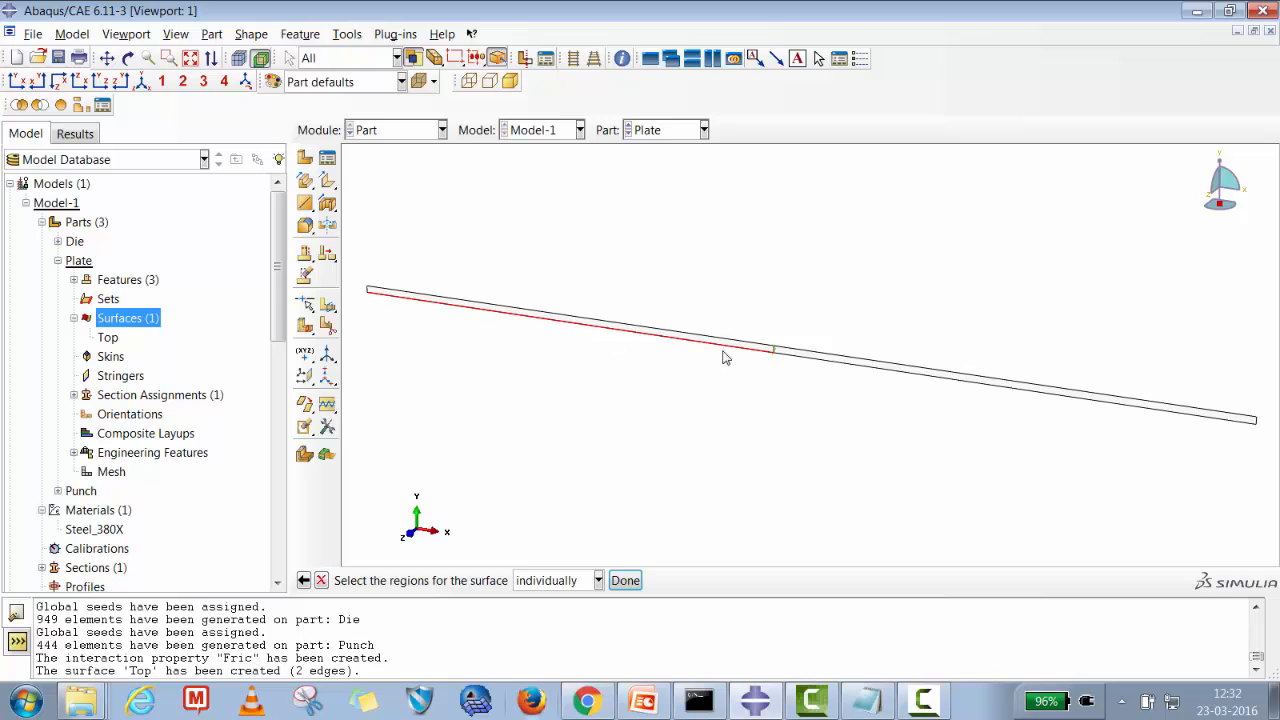
left_click(786, 362, "shift")
left_click(625, 580)
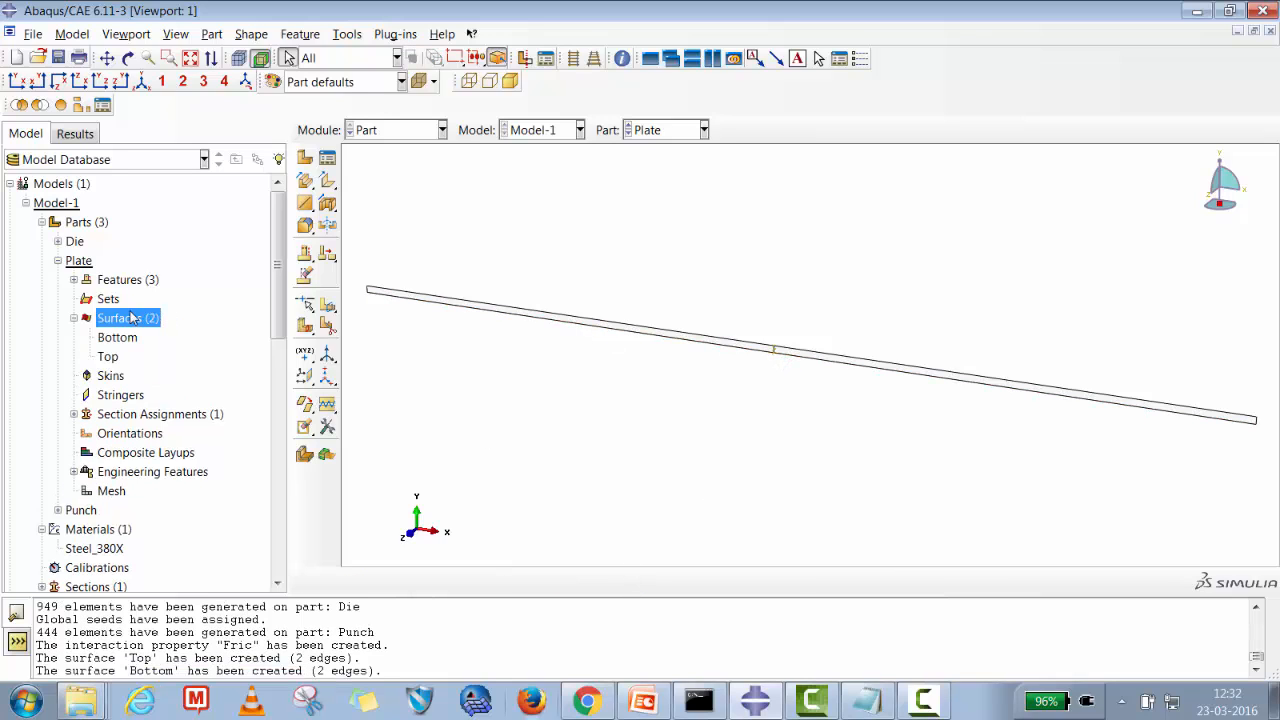
Create a geometry set named Sym on the Plate part's mid-span symmetry edge.
left_click(108, 299)
right_click(108, 299)
left_click(145, 334)
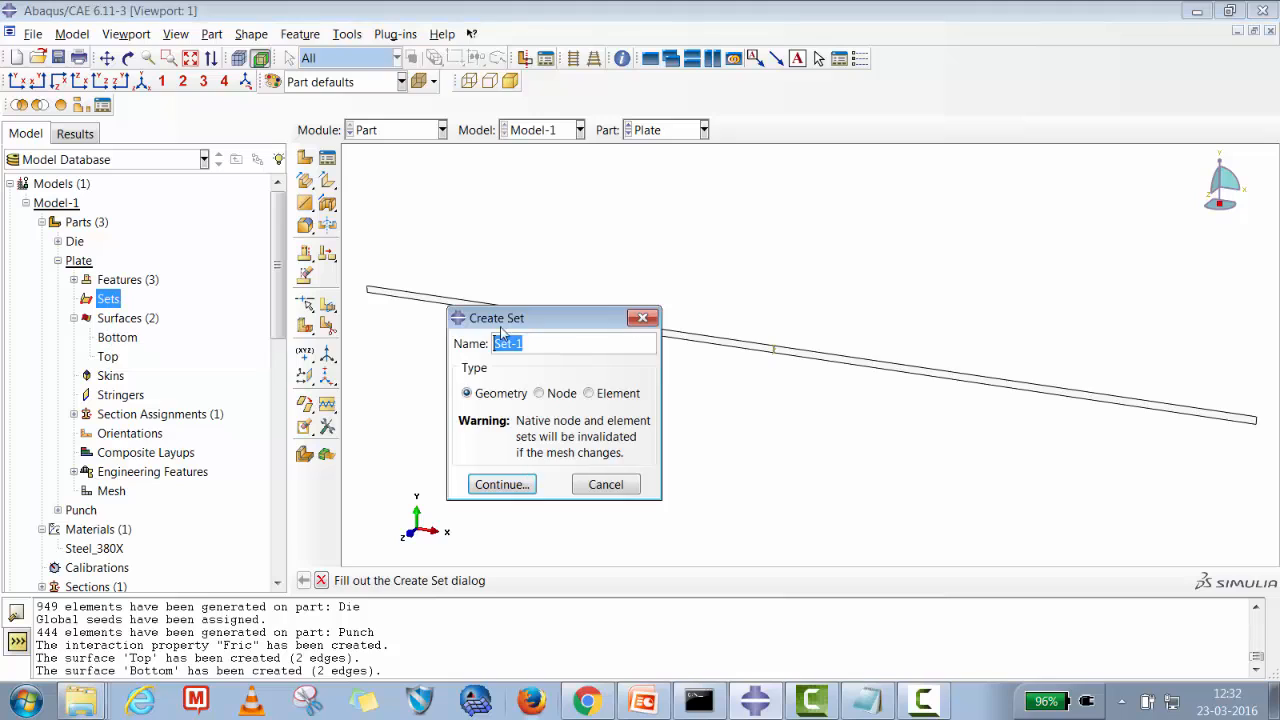
type("Sym")
left_click(495, 485)
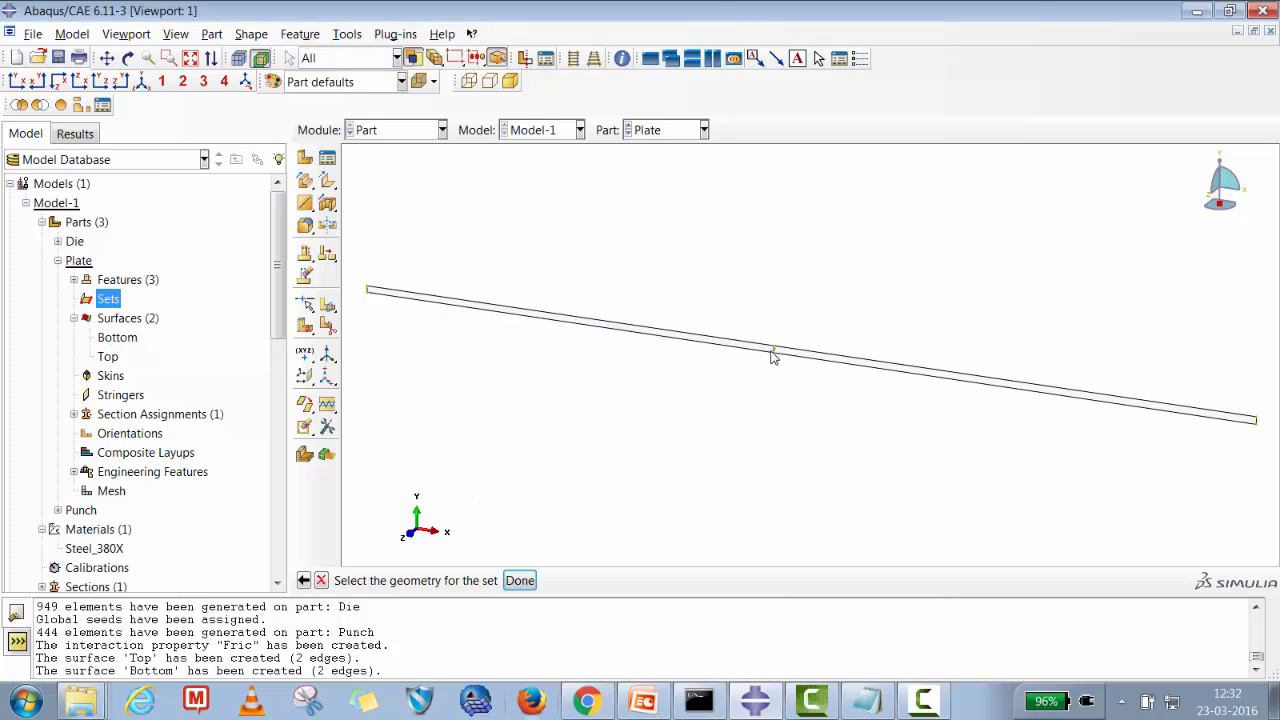
left_click(519, 580)
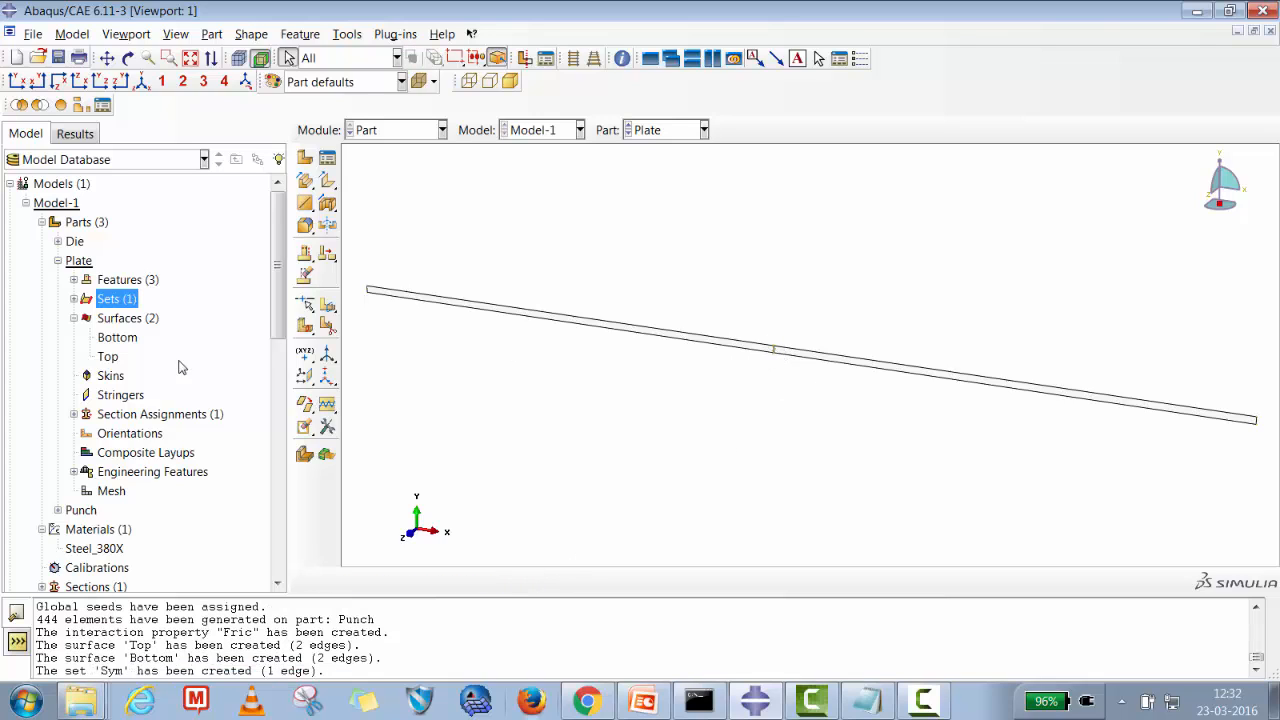
Create a surface named Master_Die on all Die part edges, using the magenta (upper) side.
left_click(57, 261)
left_click(57, 241)
left_click(118, 299)
right_click(120, 302)
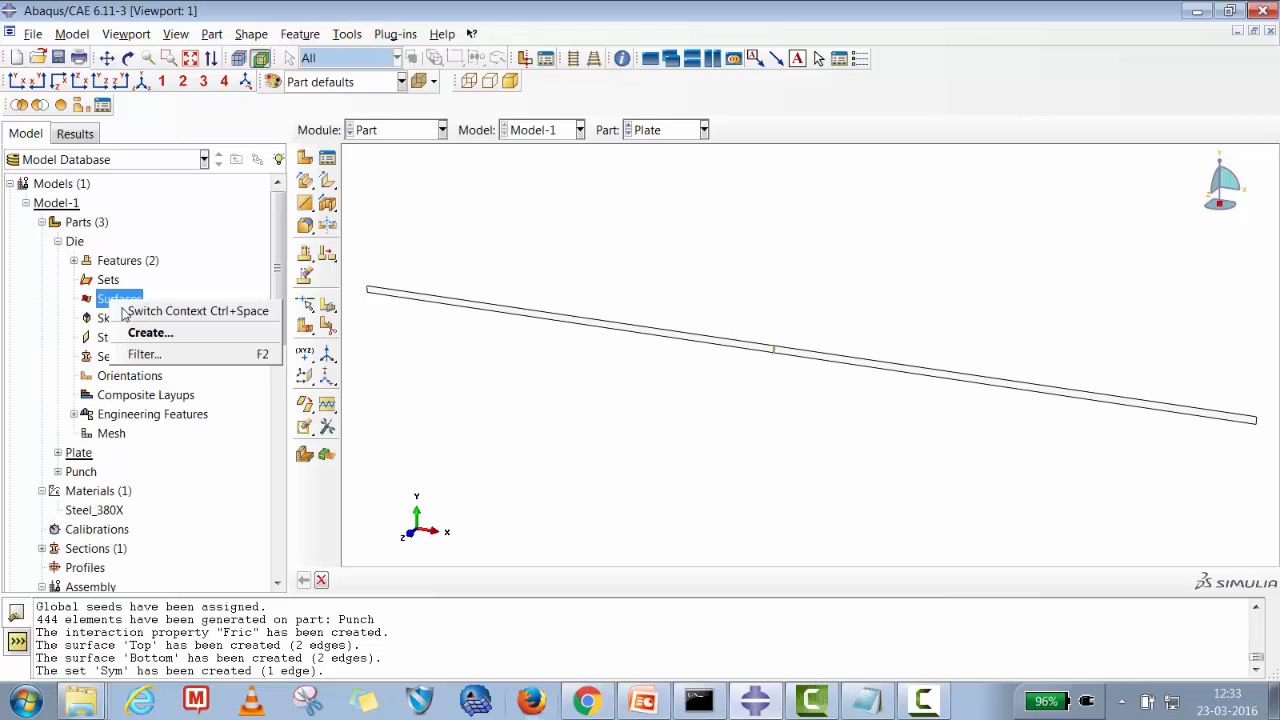
left_click(145, 332)
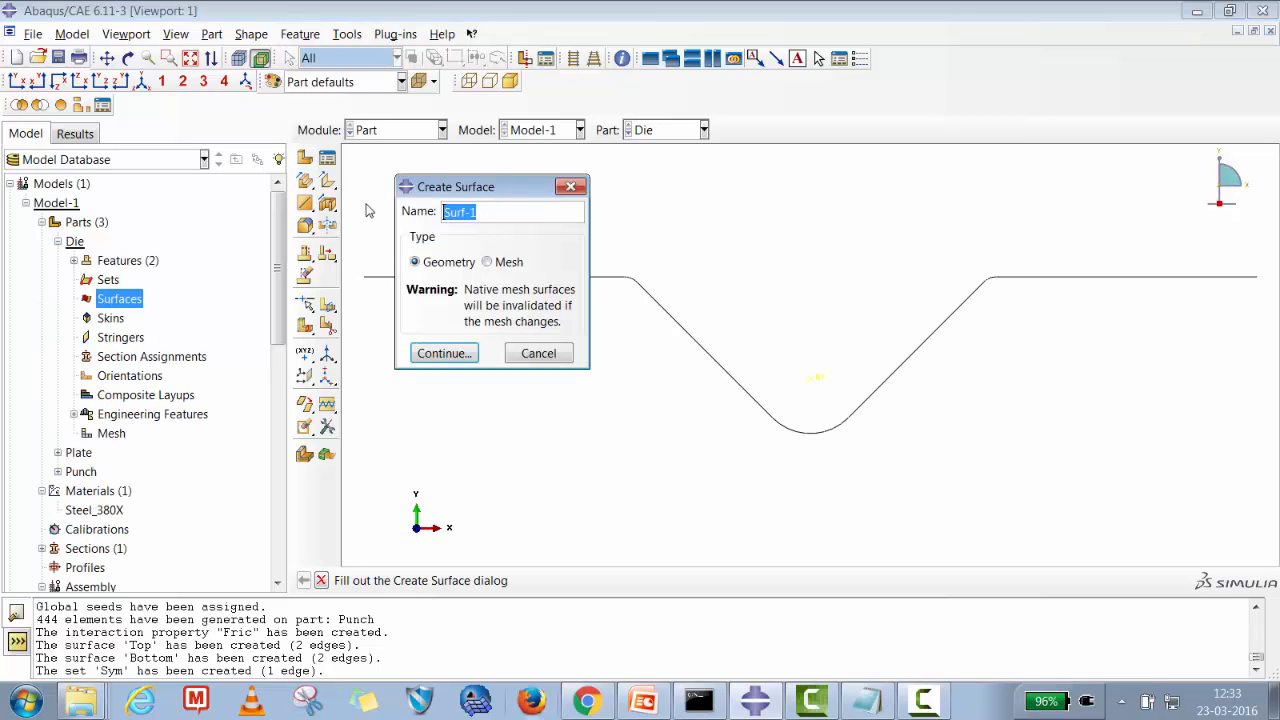
type("Master_Die")
left_click(443, 353)
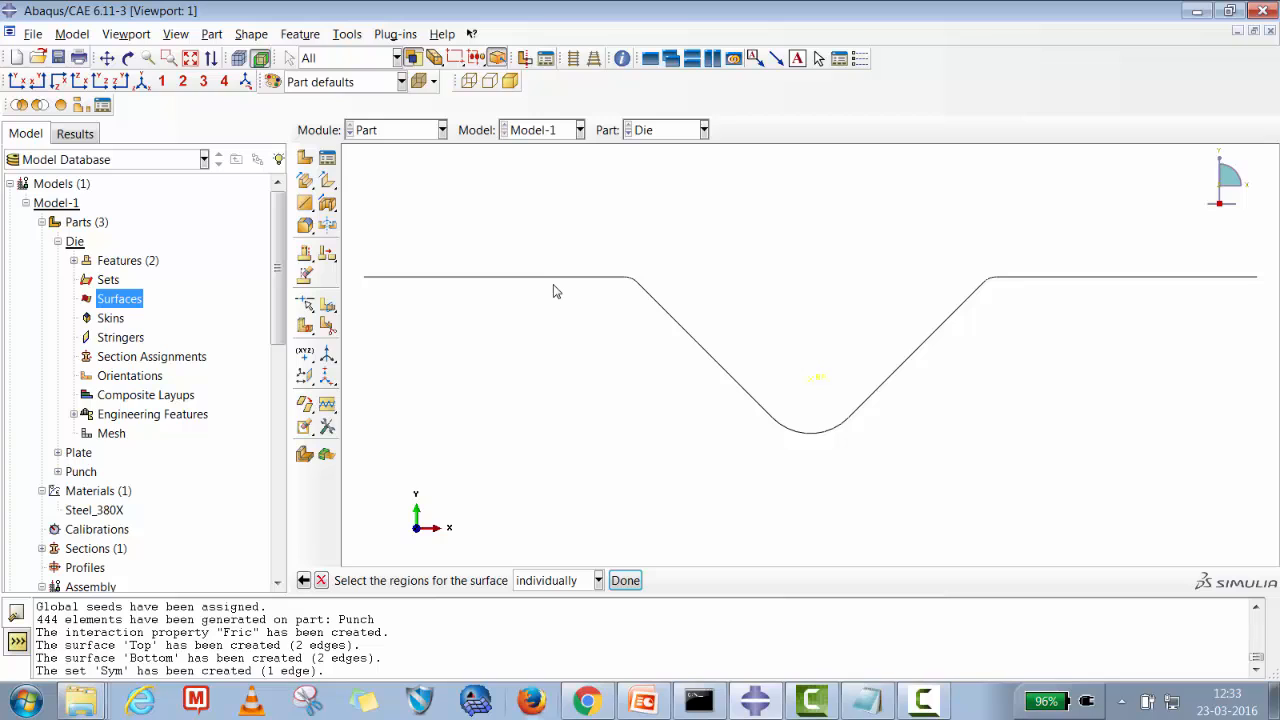
left_click(556, 287)
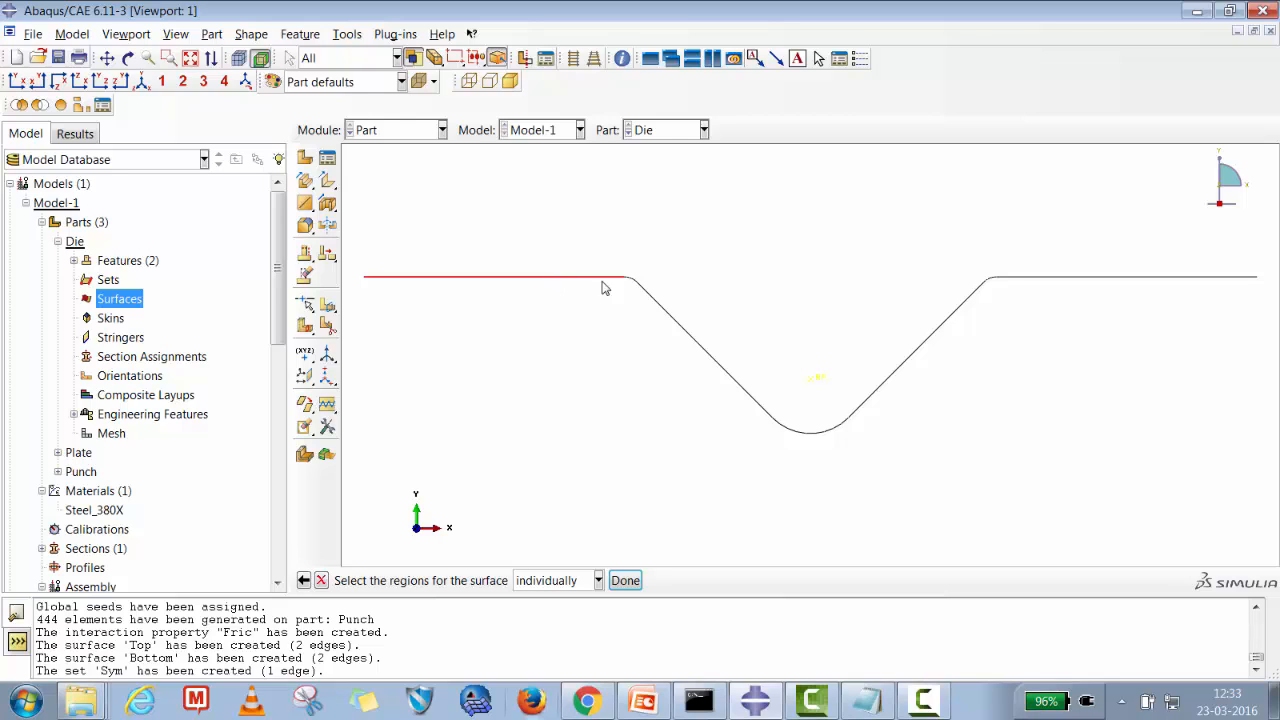
left_click(660, 311)
left_click(830, 432)
left_click(906, 360)
left_click(989, 281)
left_click(625, 580)
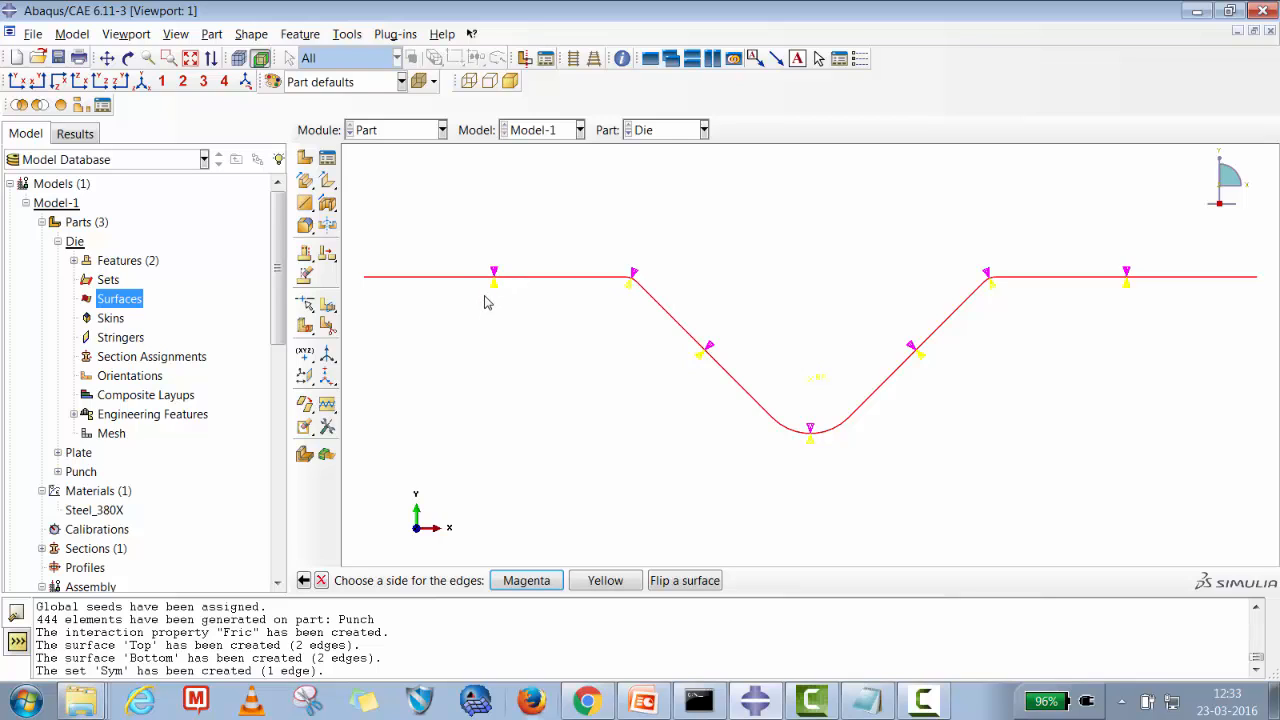
left_click(527, 581)
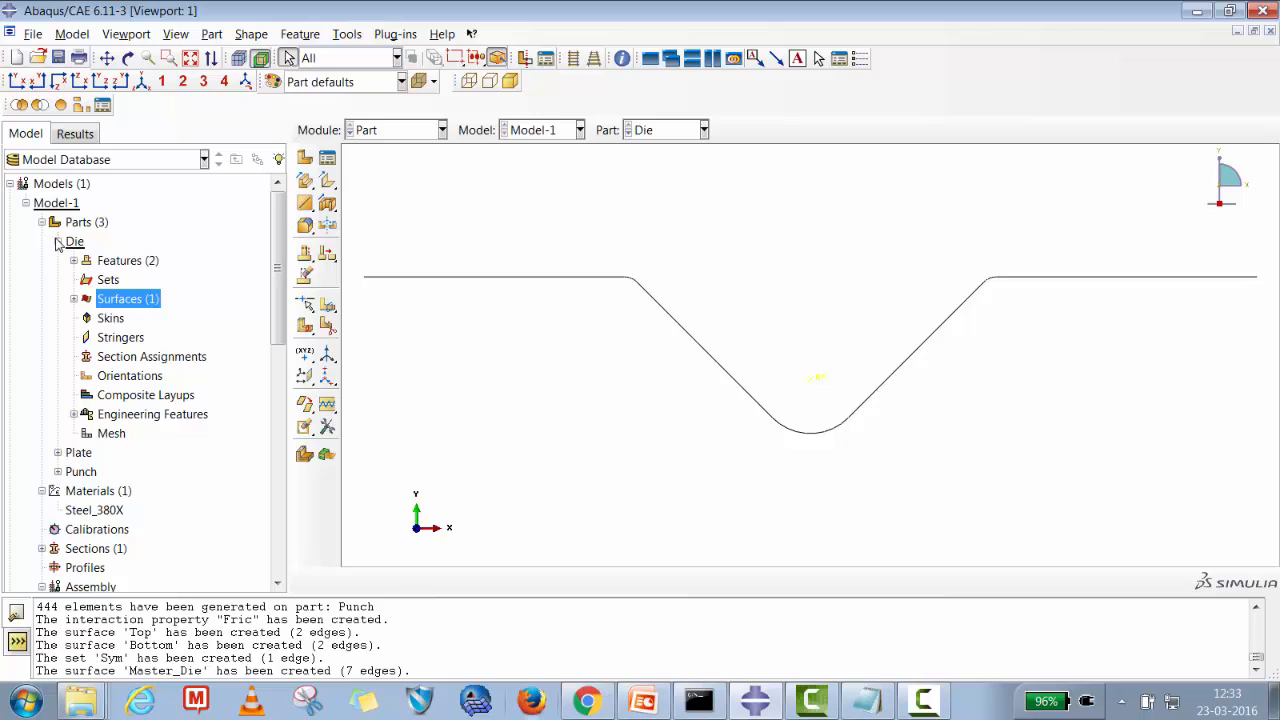
Create a geometry surface named Master_Punch on the Punch part's three edges, using the yellow side.
left_click(57, 242)
left_click(58, 280)
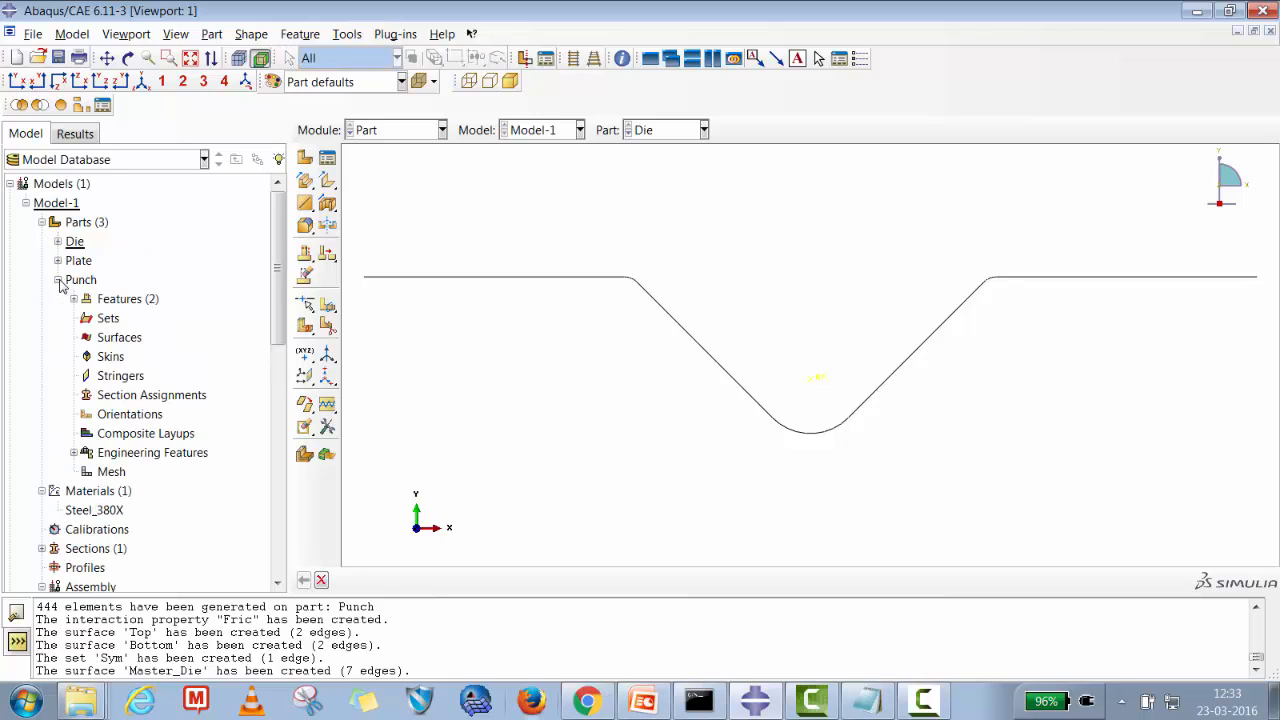
right_click(115, 340)
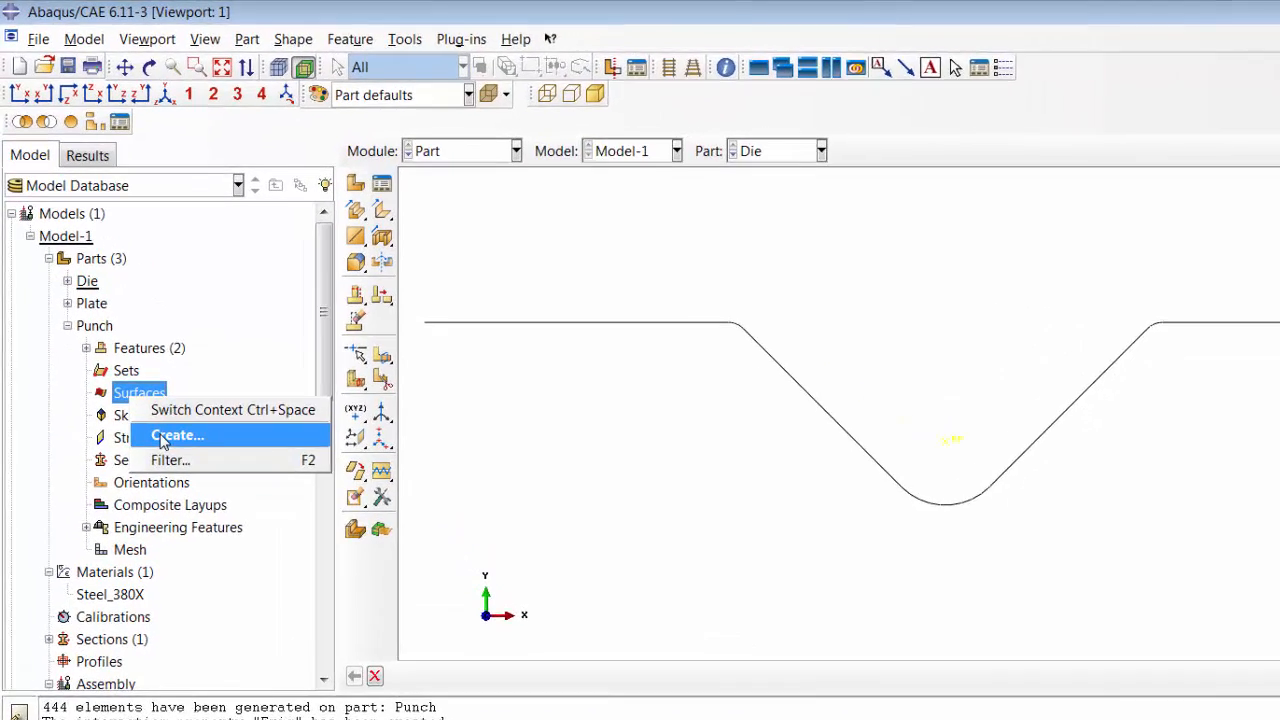
left_click(135, 382)
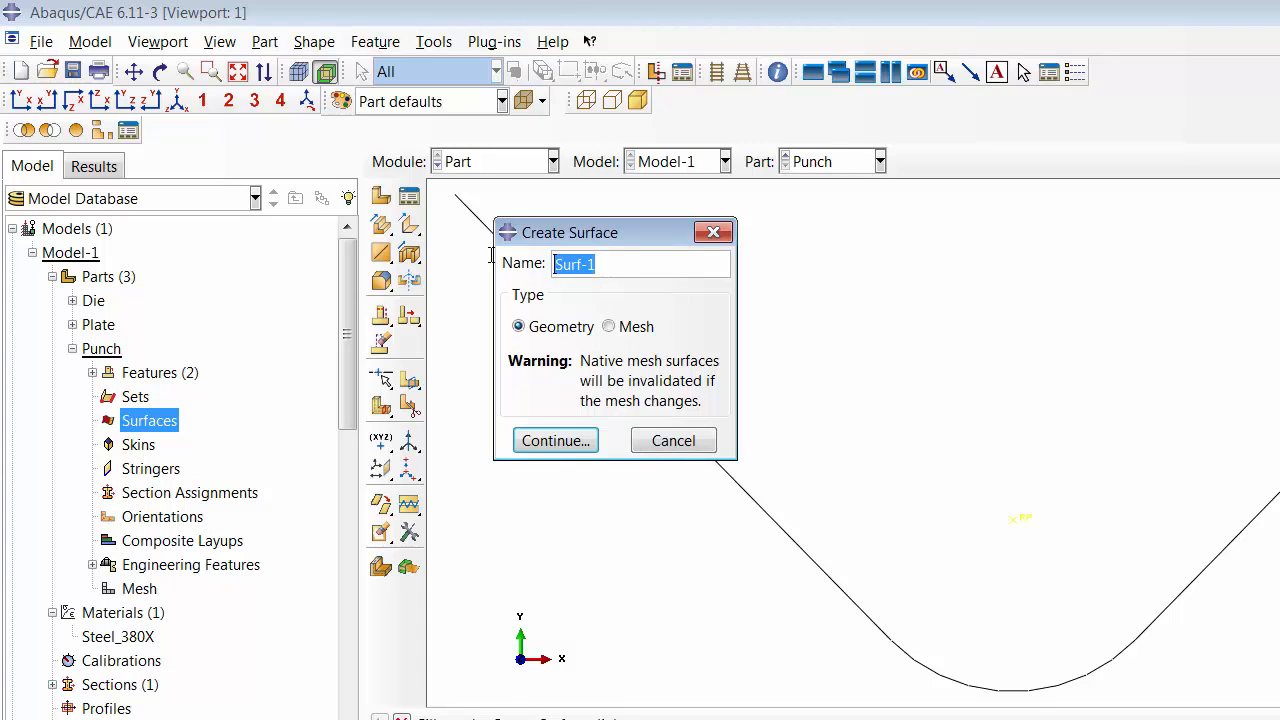
type("Master_Punch")
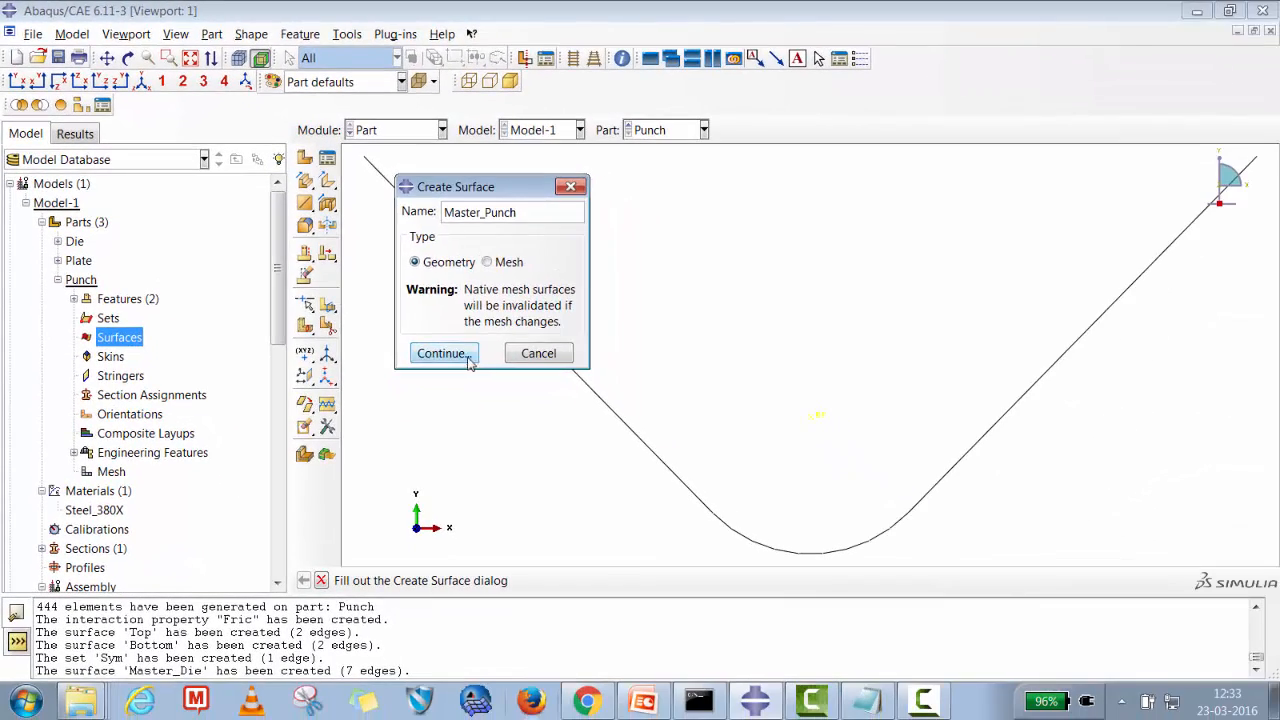
left_click(441, 353)
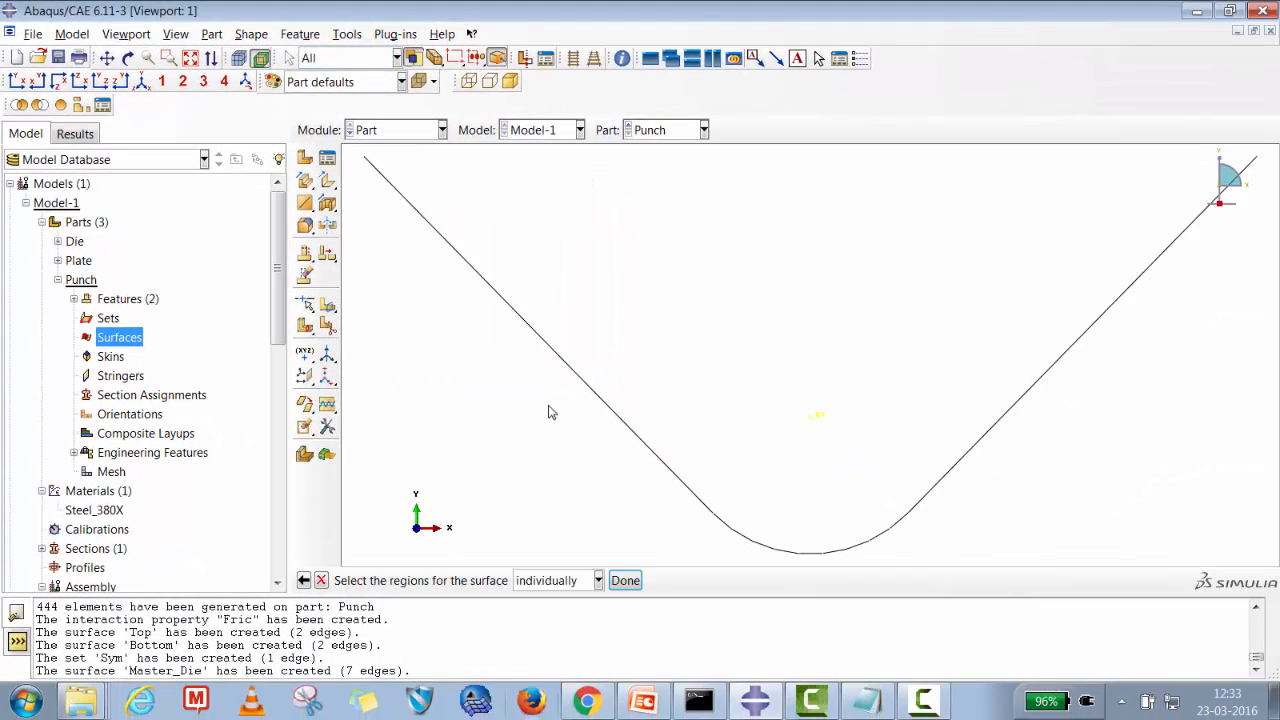
left_click(573, 378)
left_click(751, 541, "shift")
left_click(958, 472, "shift")
left_click(625, 580)
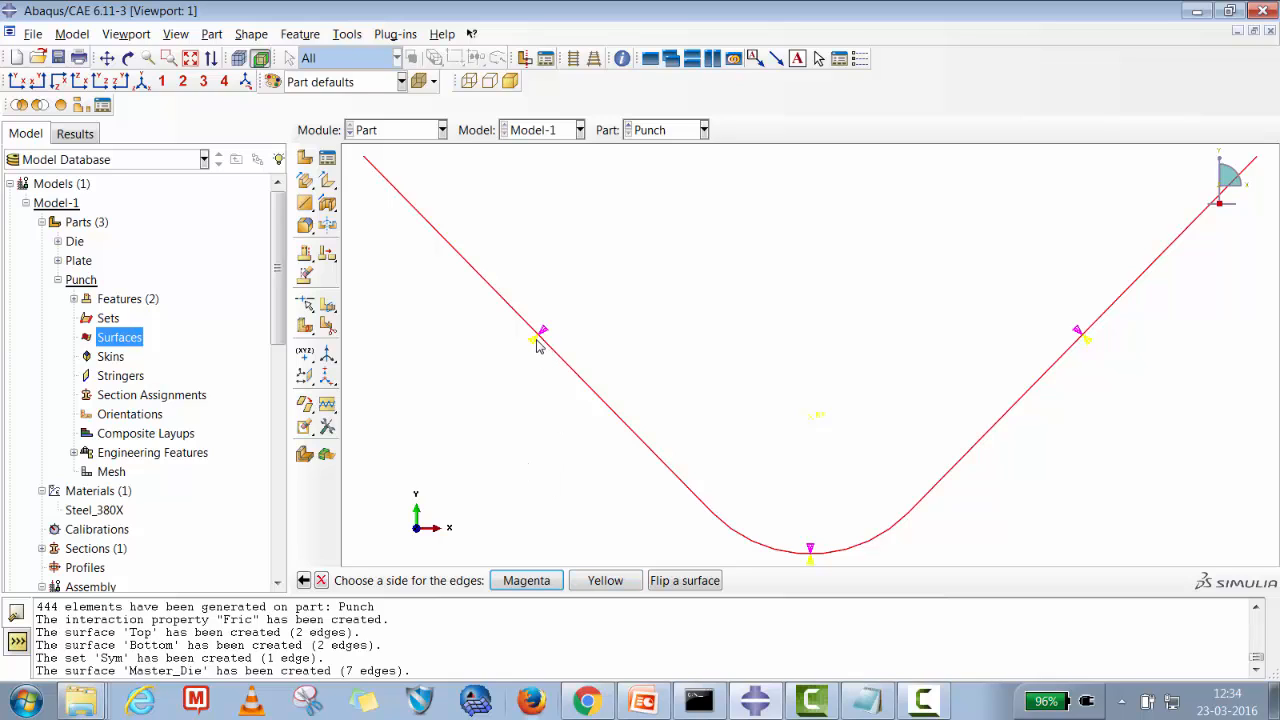
left_click(600, 581)
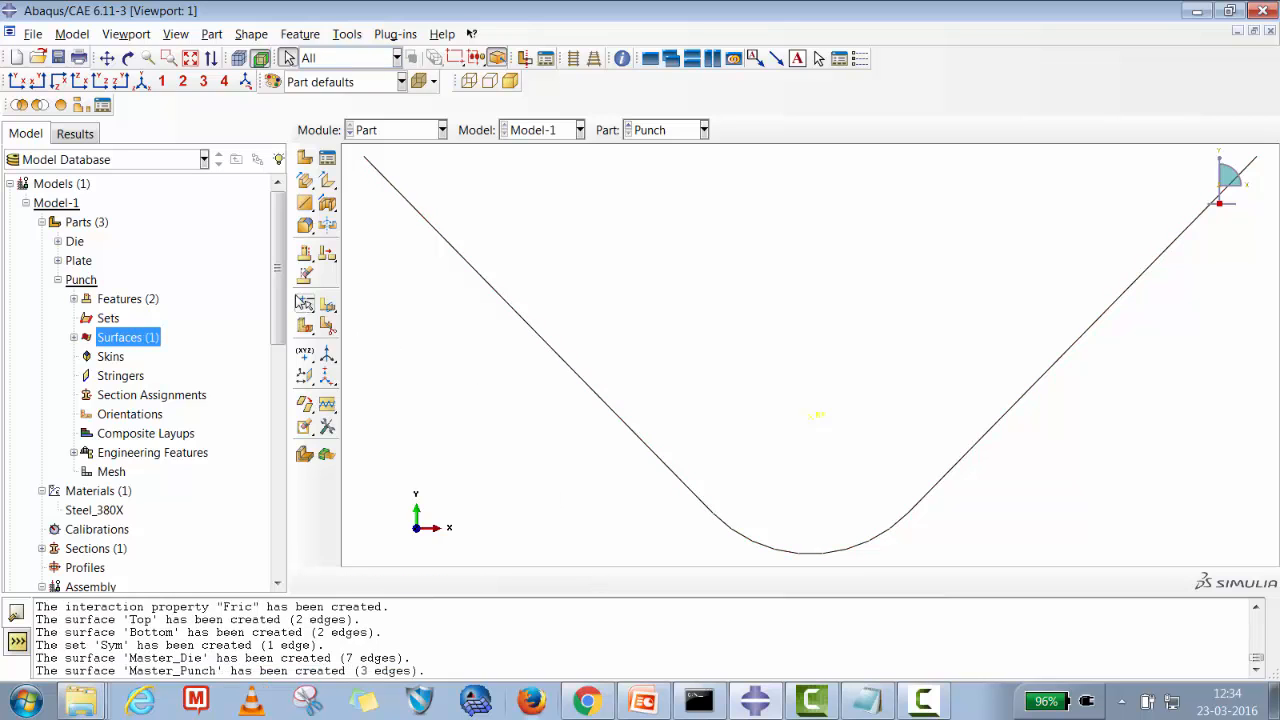
Start a standard surface-to-surface contact interaction named Die_Plate and choose Die-1.Master_Die as its master surface.
left_click_drag(280, 295, 280, 495)
left_click(98, 424)
right_click(98, 424)
left_click(147, 503)
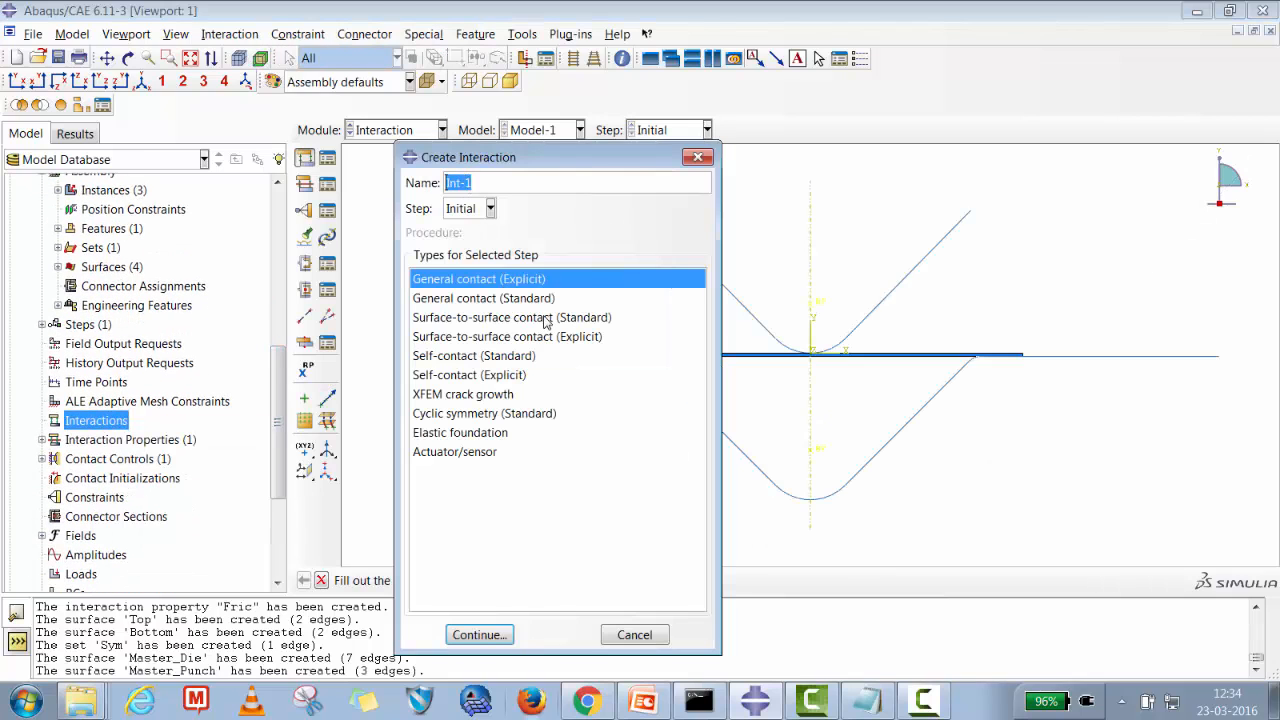
left_click(516, 320)
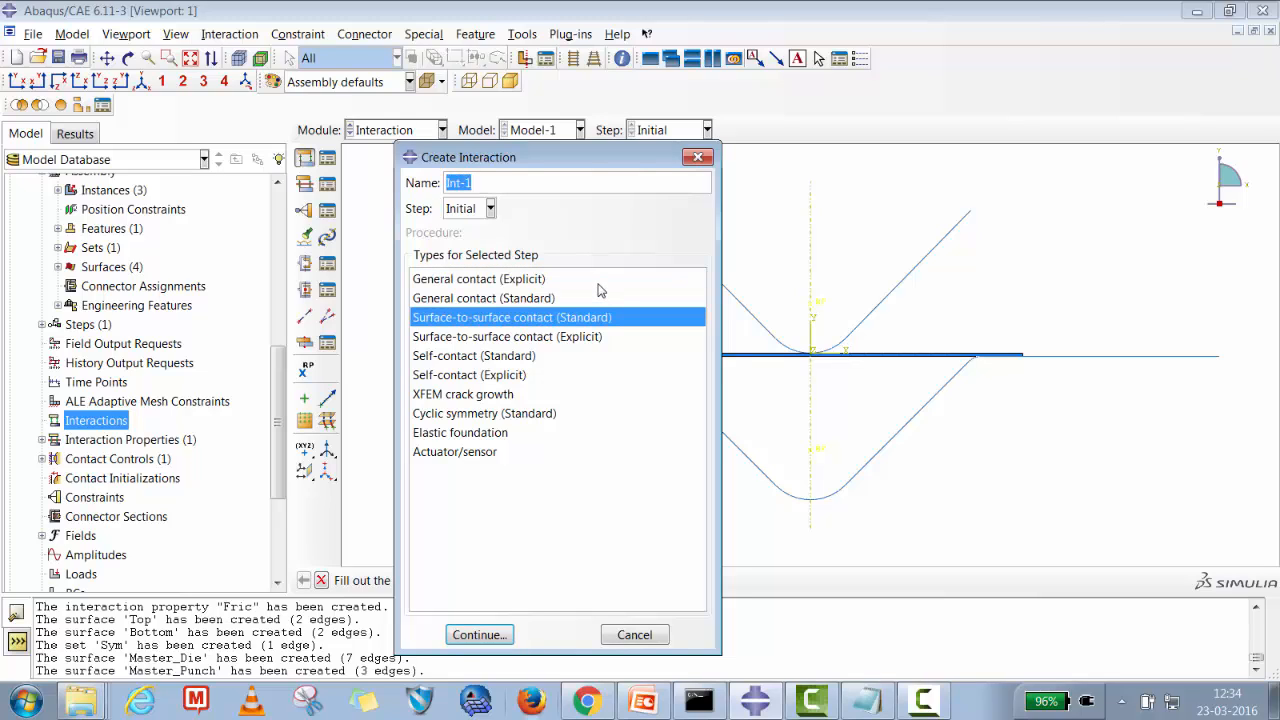
type("Die_Plate")
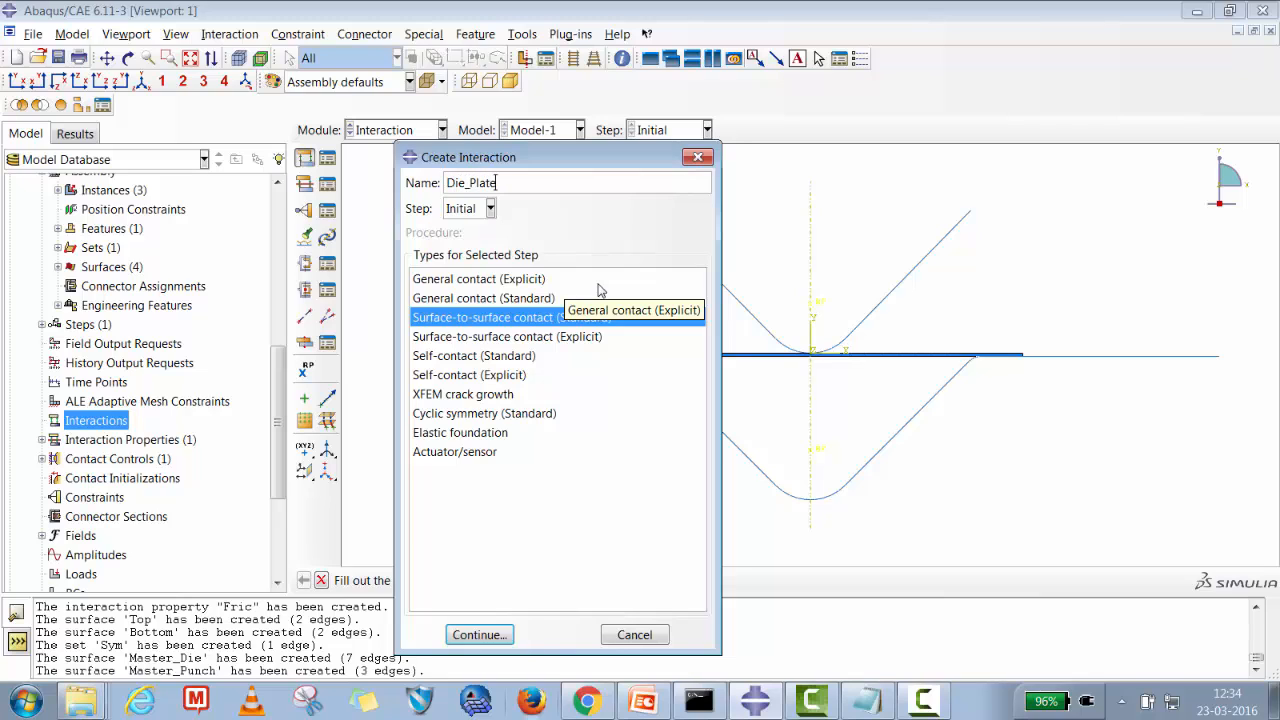
left_click(482, 634)
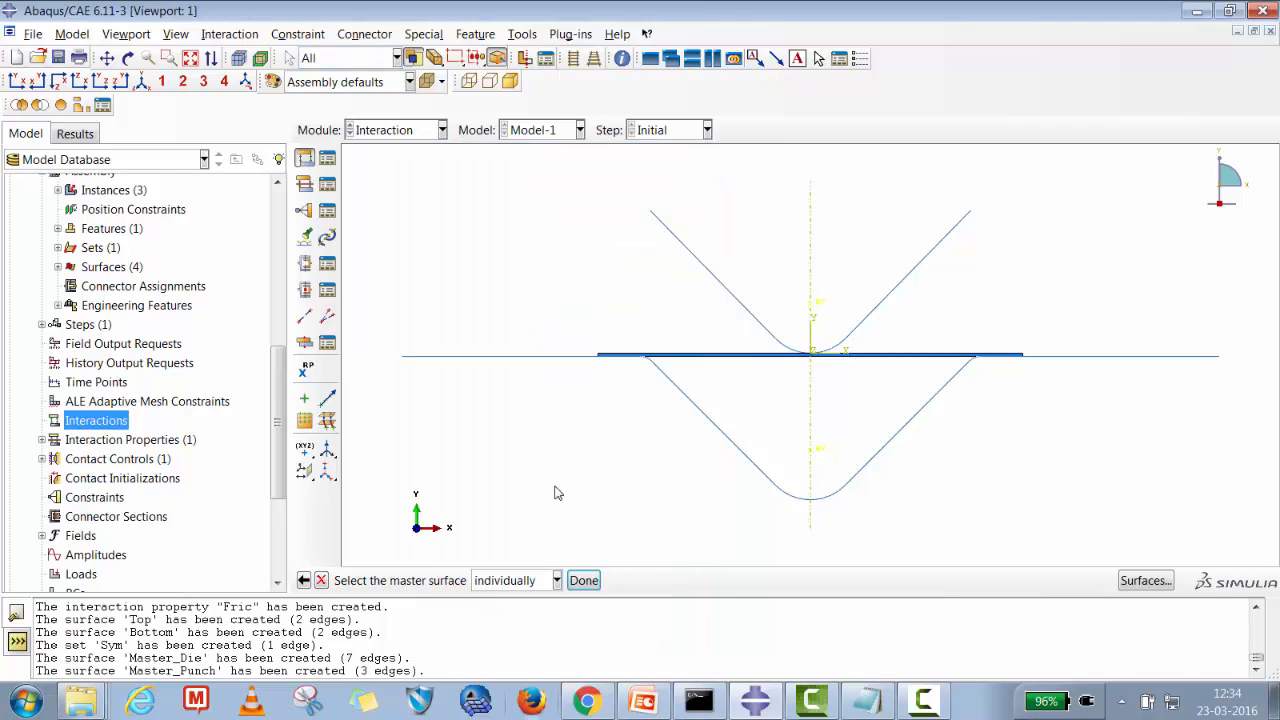
left_click(1120, 584)
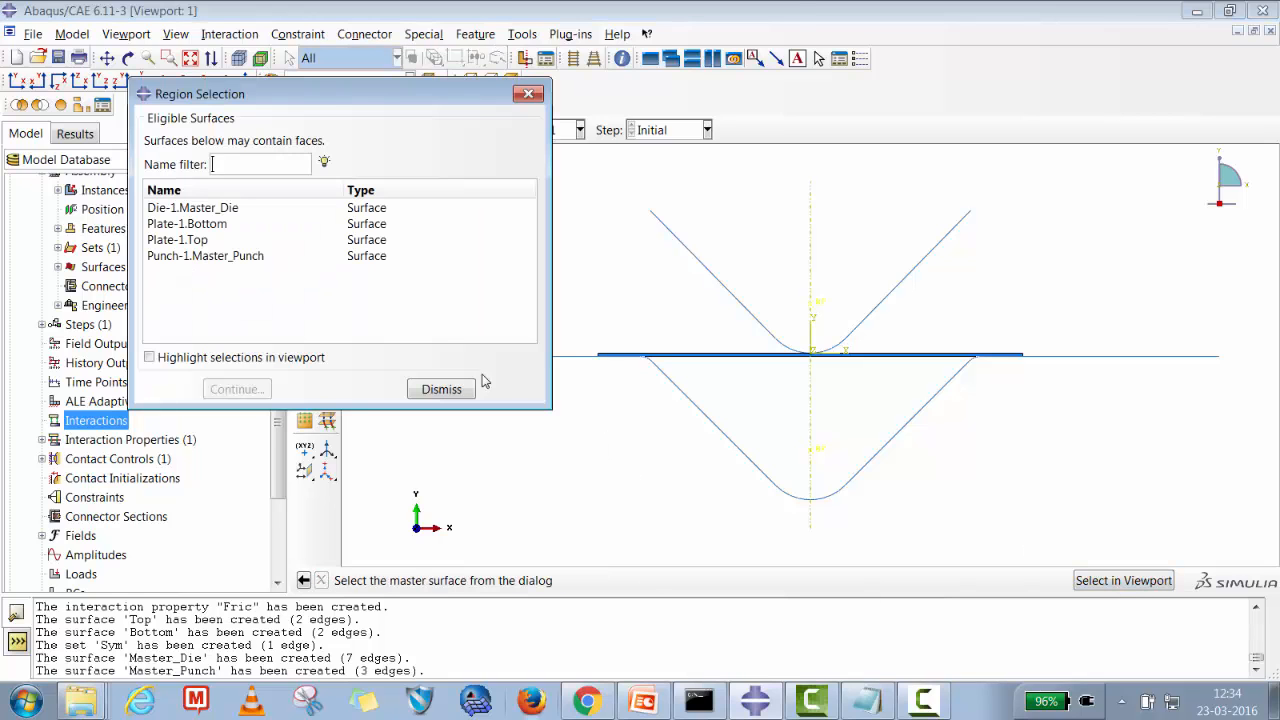
left_click(216, 208)
left_click(254, 395)
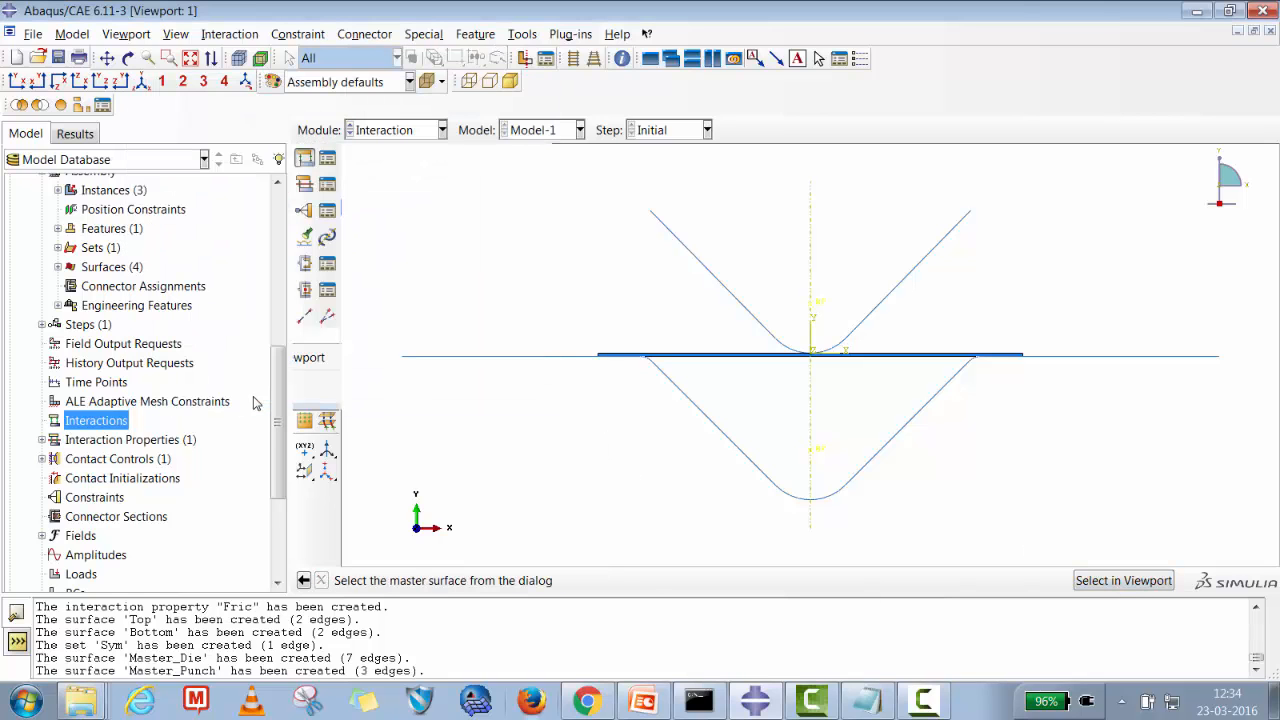
Assign Plate-1.Bottom as the slave surface, set contact controls to ContCtrl-1, and finish the Die_Plate interaction.
left_click(512, 582)
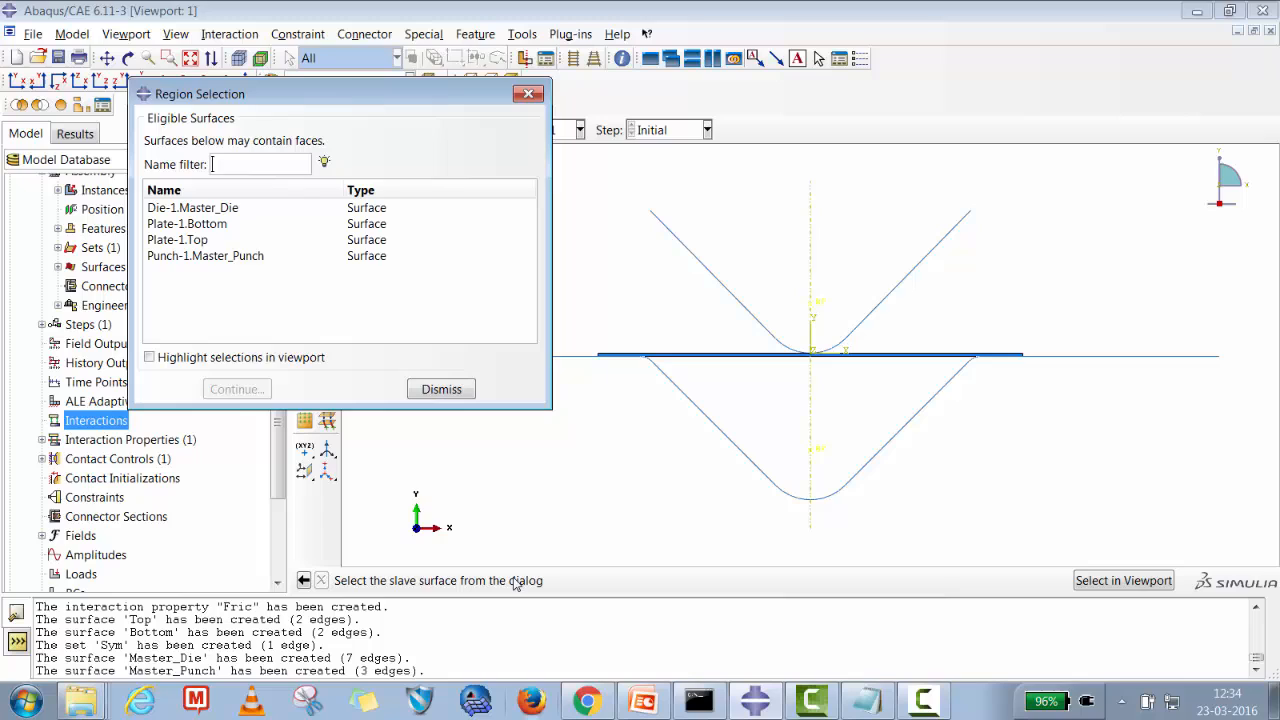
left_click(212, 226)
left_click(186, 360)
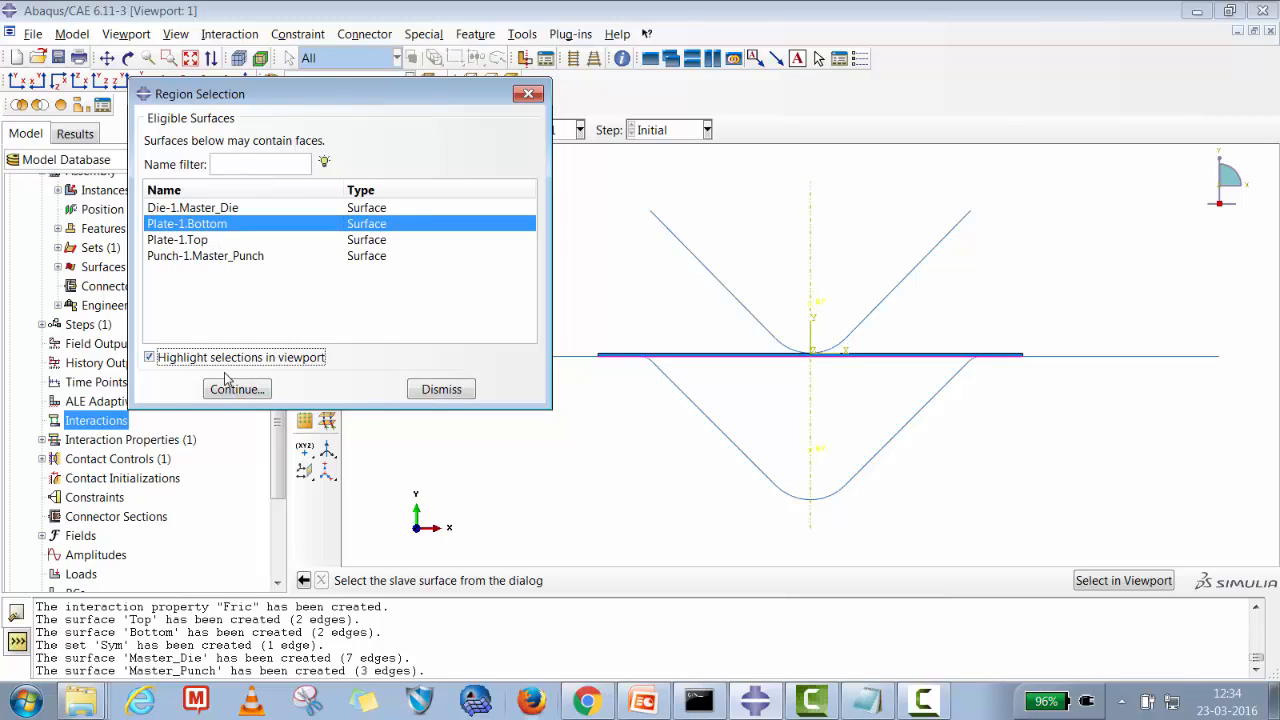
left_click(206, 209)
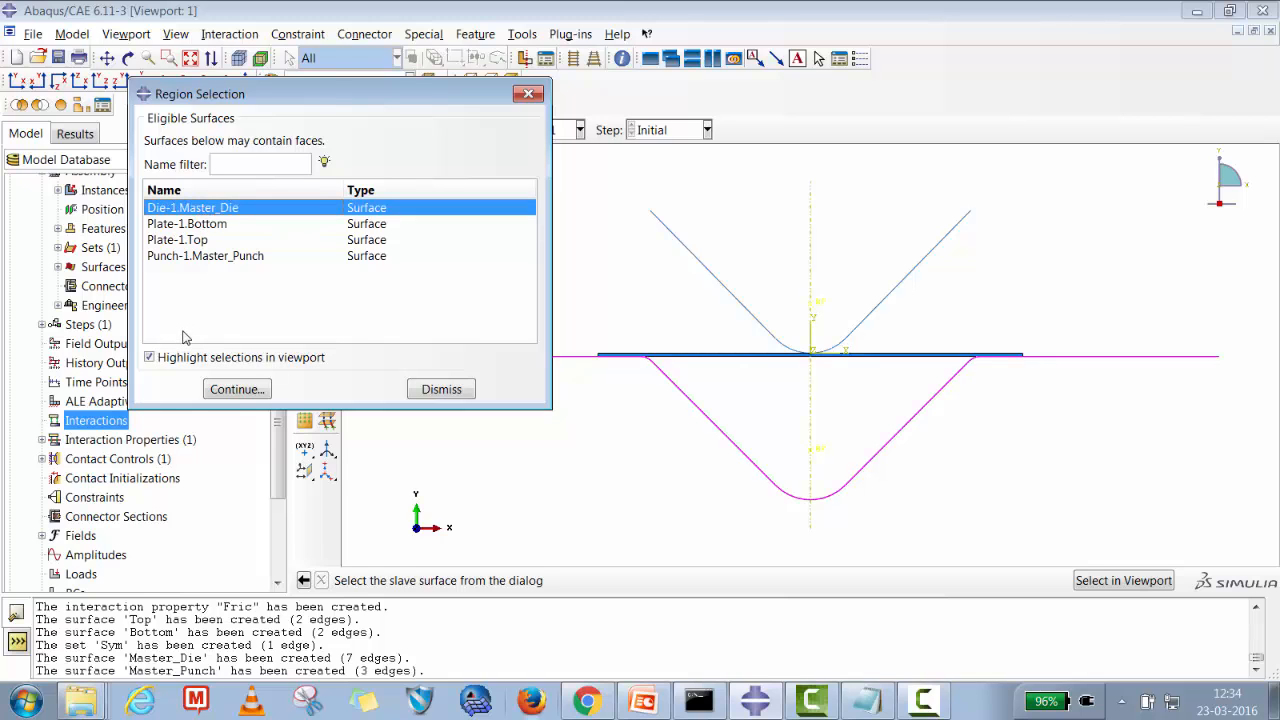
left_click(197, 226)
left_click(237, 389)
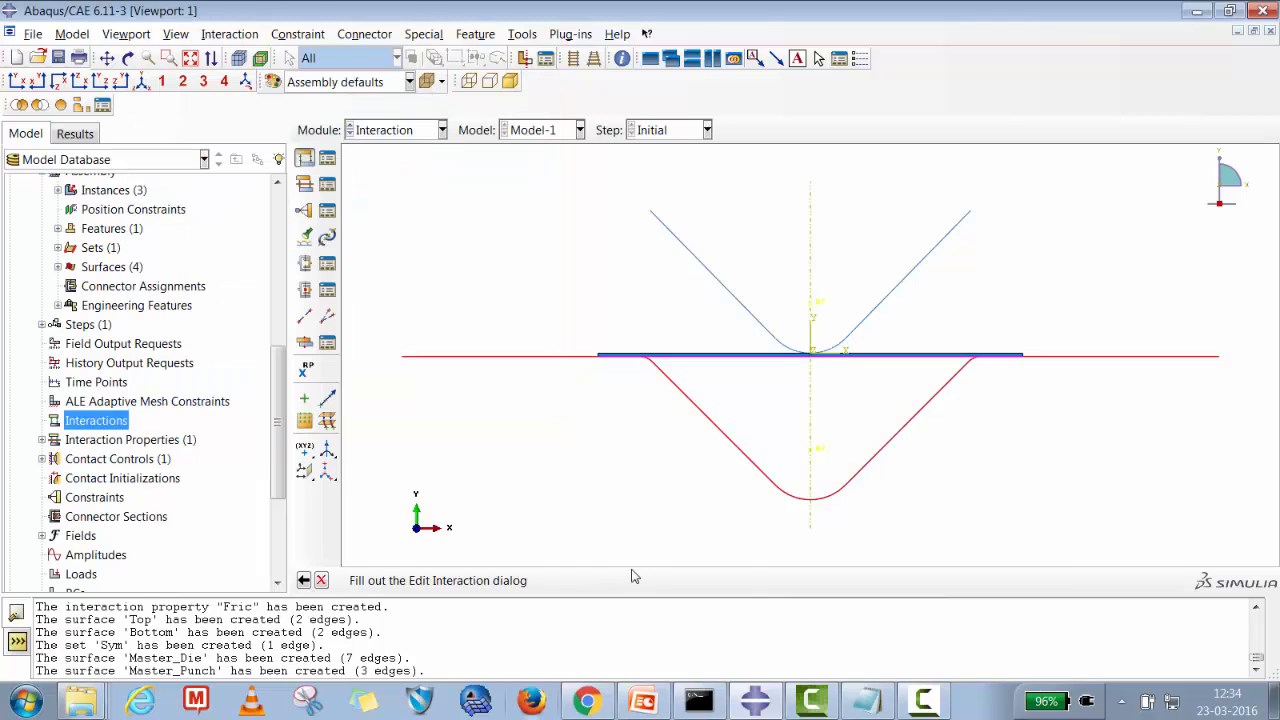
left_click_drag(568, 156, 594, 78)
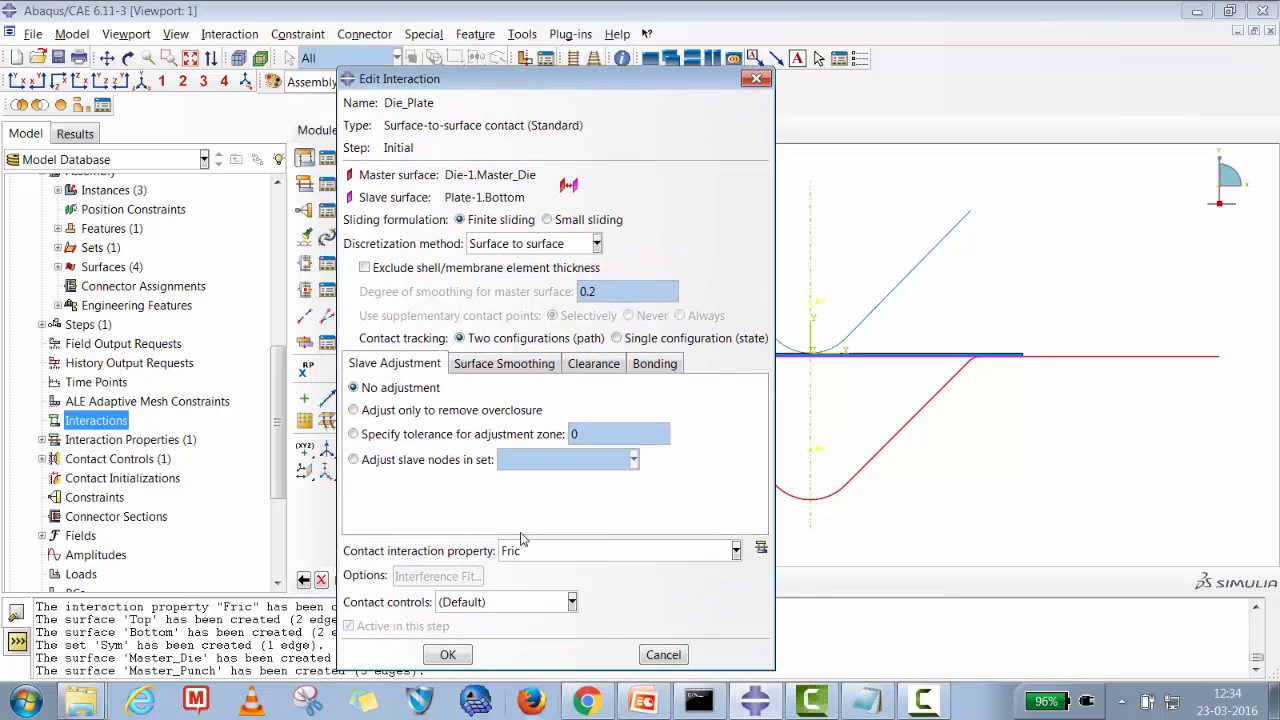
left_click(472, 603)
left_click(480, 641)
left_click(446, 655)
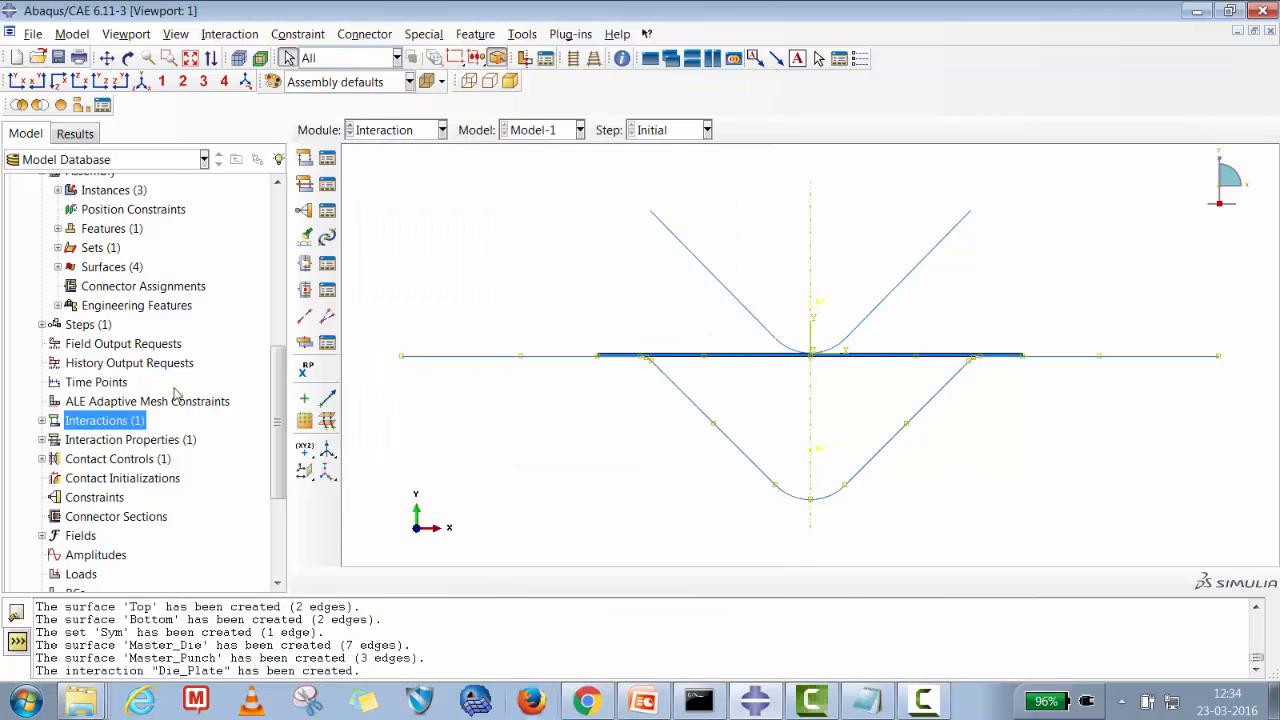
Create a standard surface-to-surface interaction Punch_Plate with master Punch-1.Master_Punch, slave Plate-1.Top and contact controls ContCtrl-1.
left_click(42, 421)
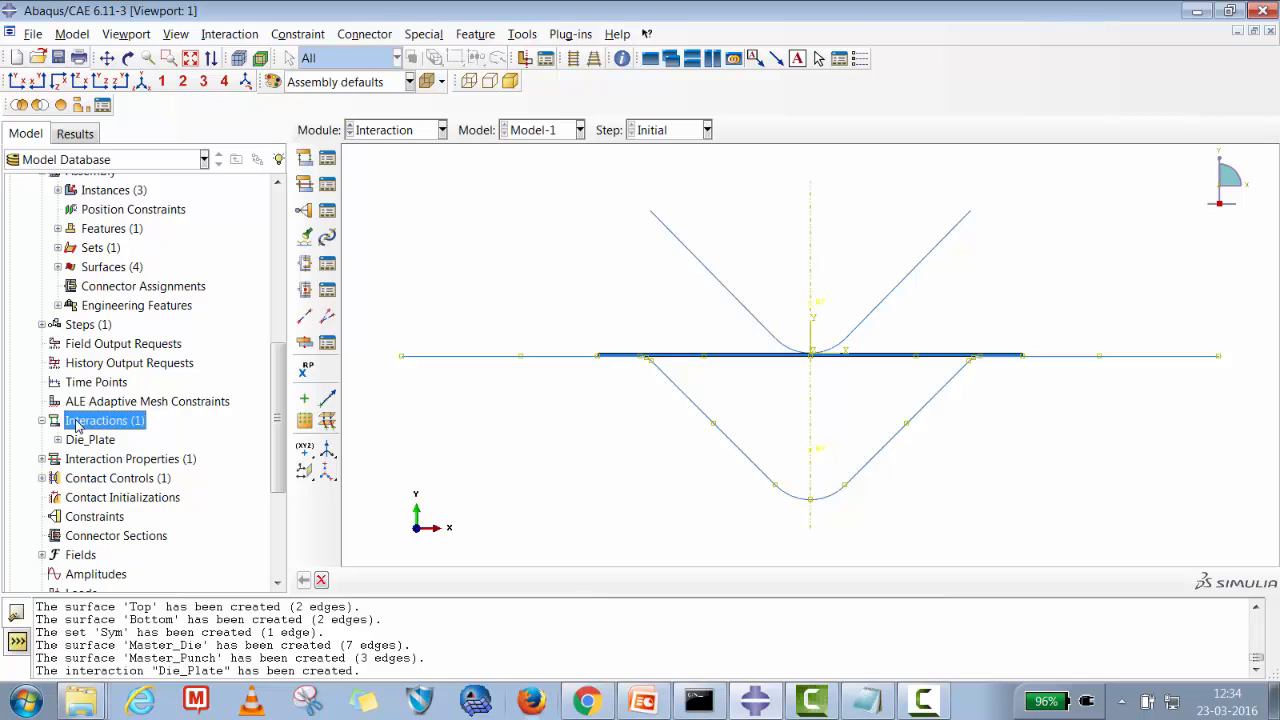
right_click(88, 421)
left_click(113, 494)
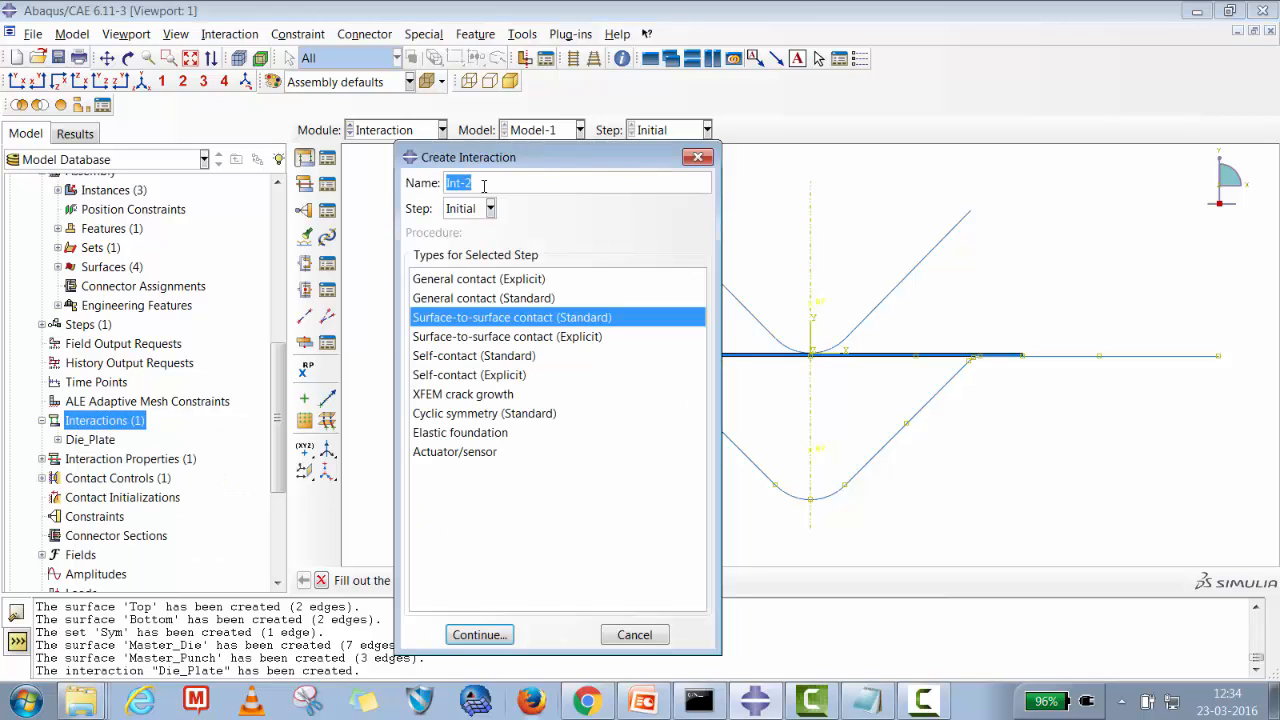
type("Punch_Plate")
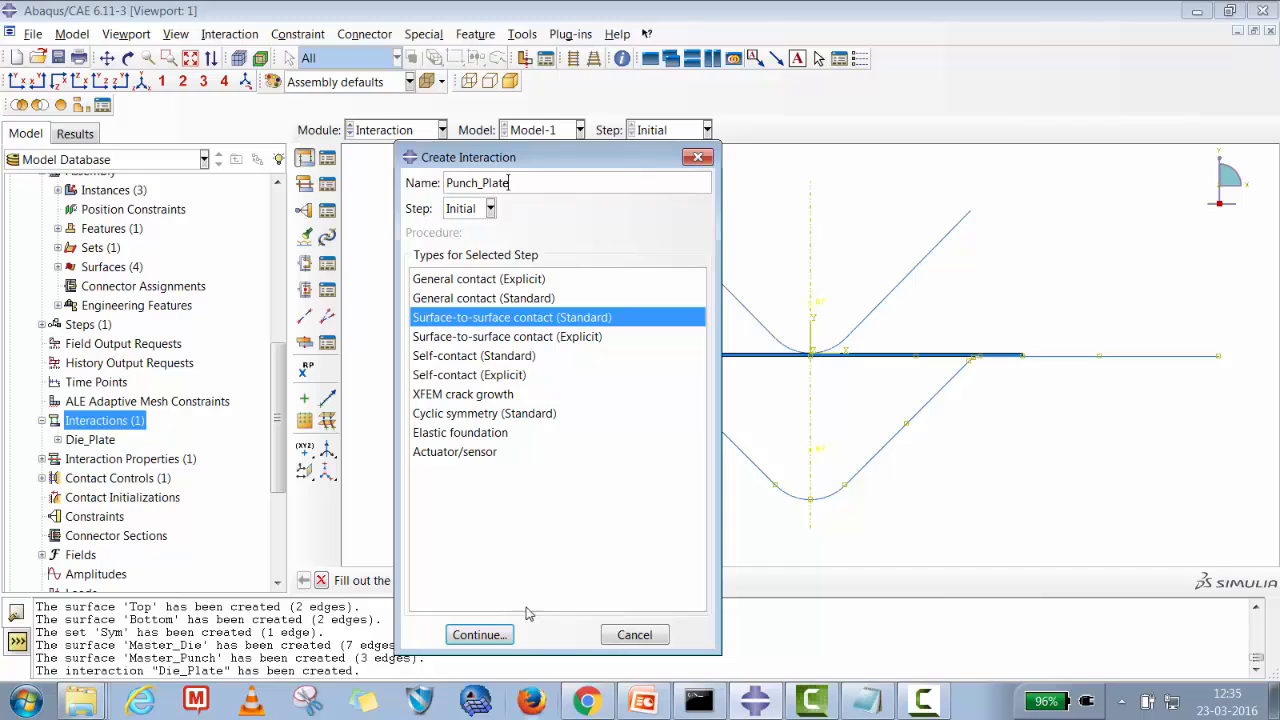
left_click(500, 632)
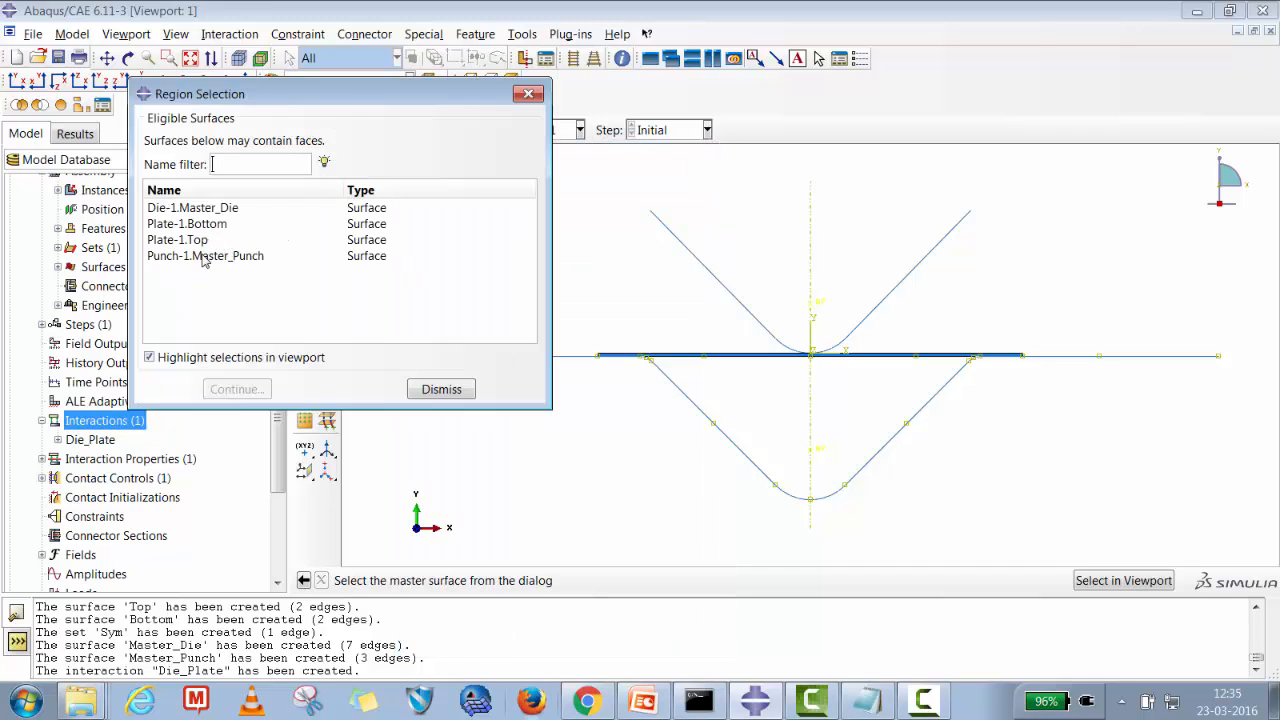
left_click(206, 258)
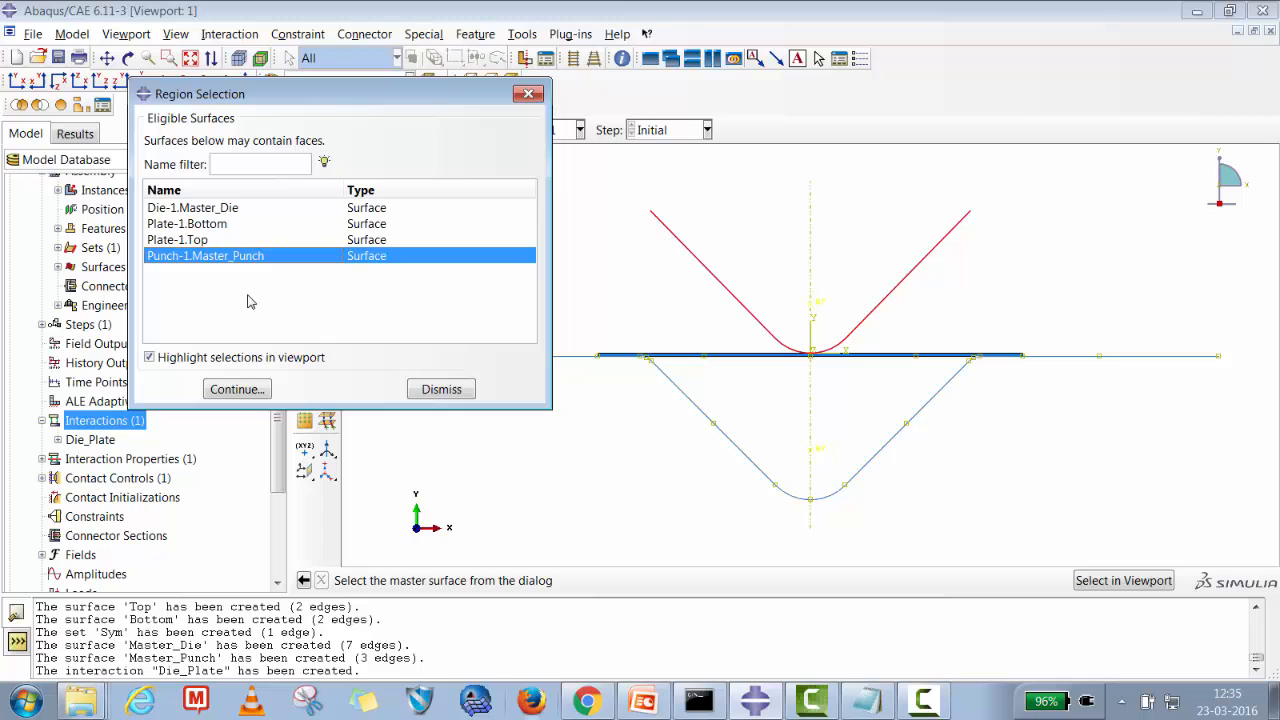
left_click(233, 389)
left_click(520, 585)
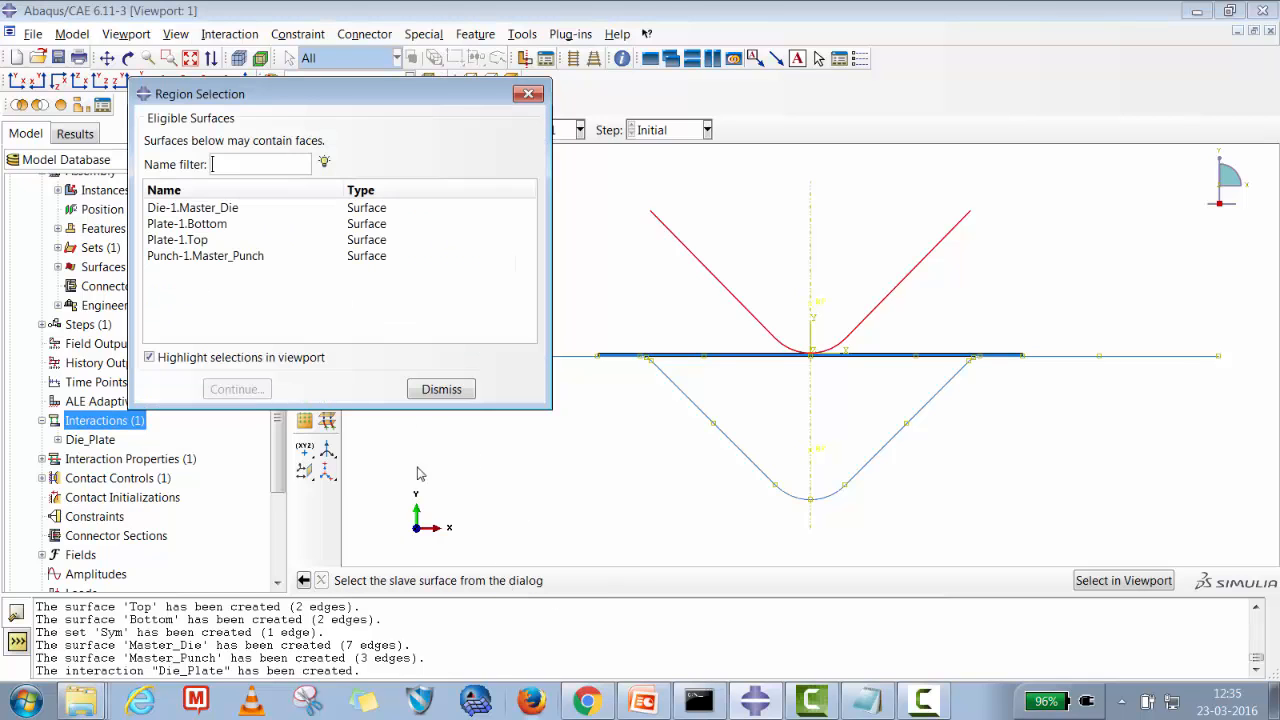
left_click(198, 243)
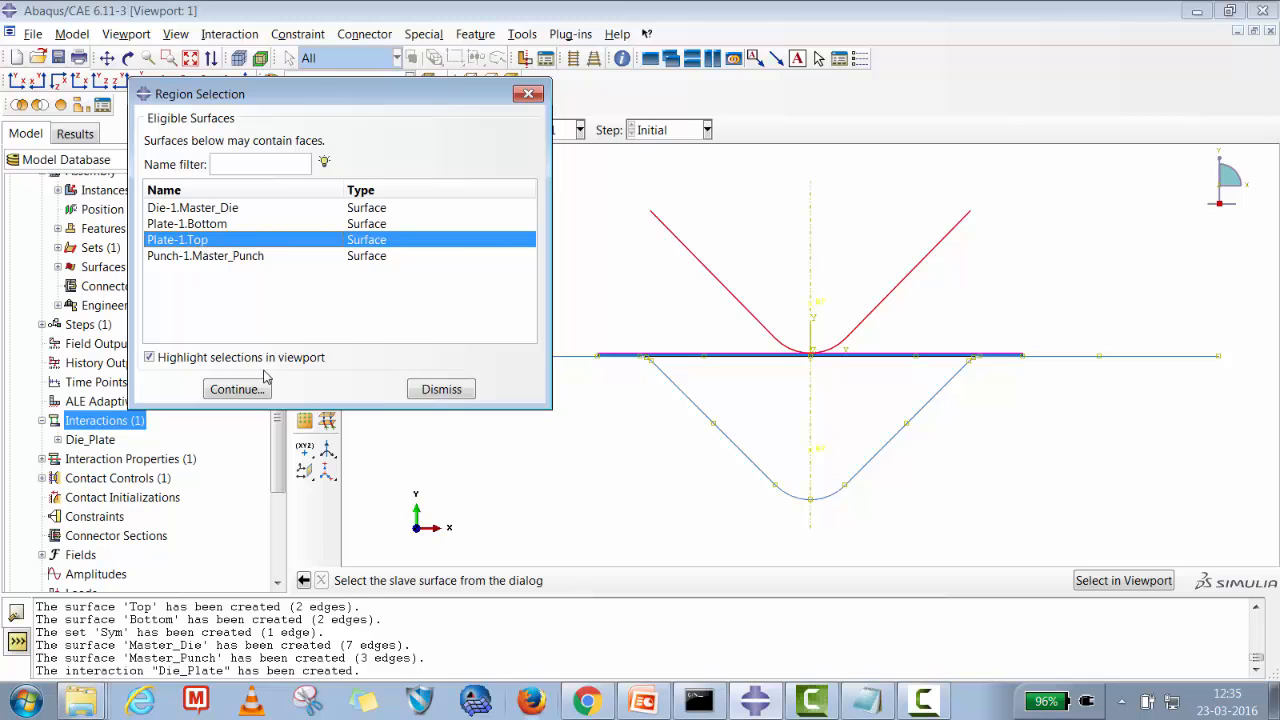
left_click(240, 391)
left_click(494, 601)
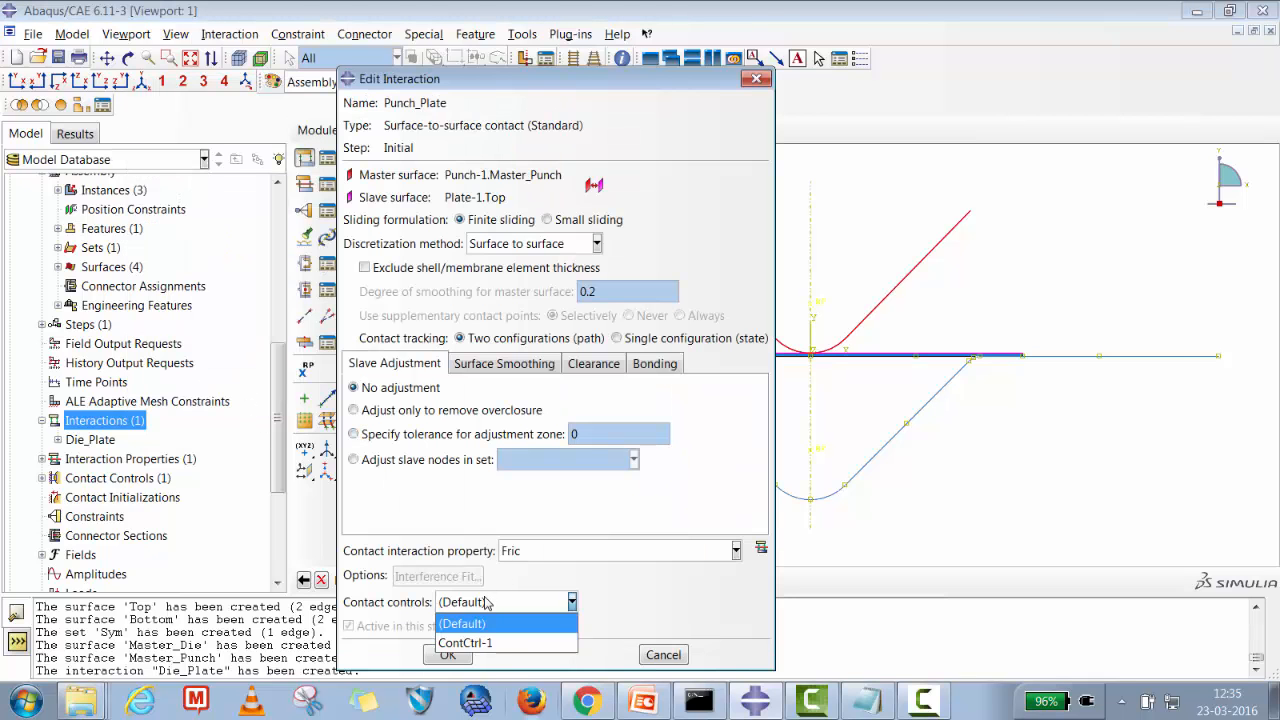
left_click(462, 643)
left_click(446, 655)
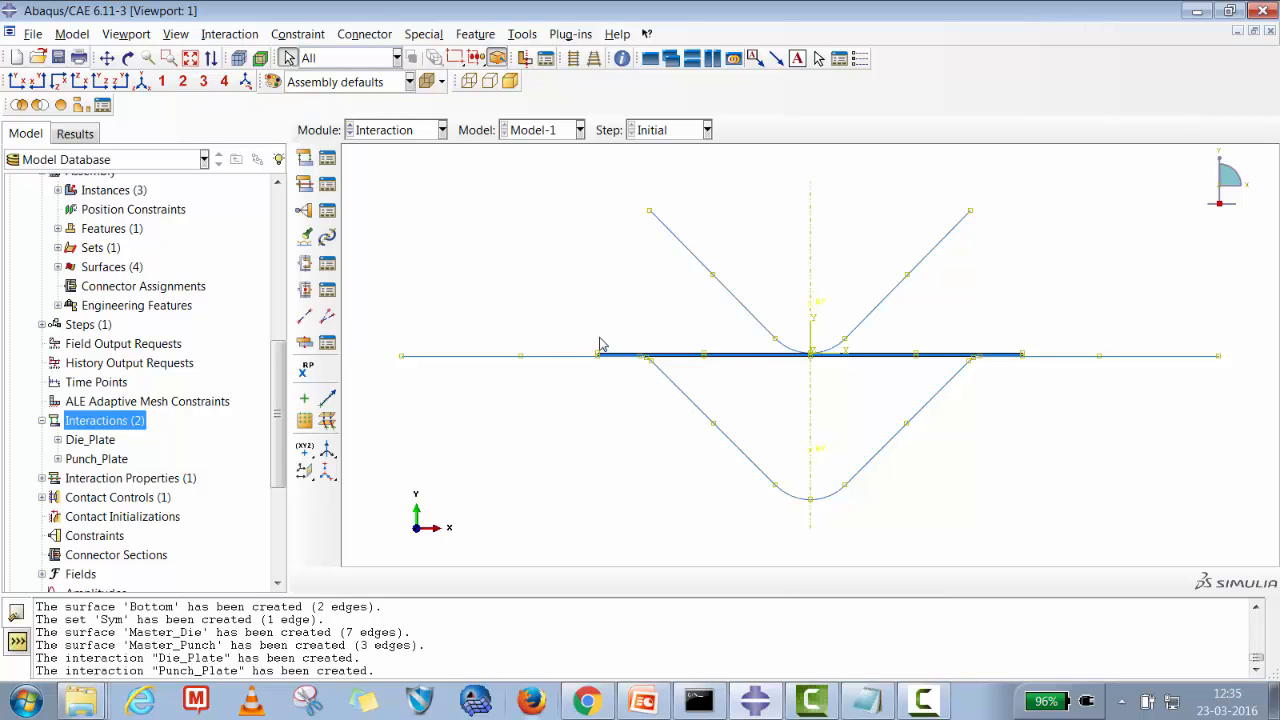
Switch to the Load module and start a Displacement/Rotation boundary condition named Die in the Initial step.
left_click(441, 130)
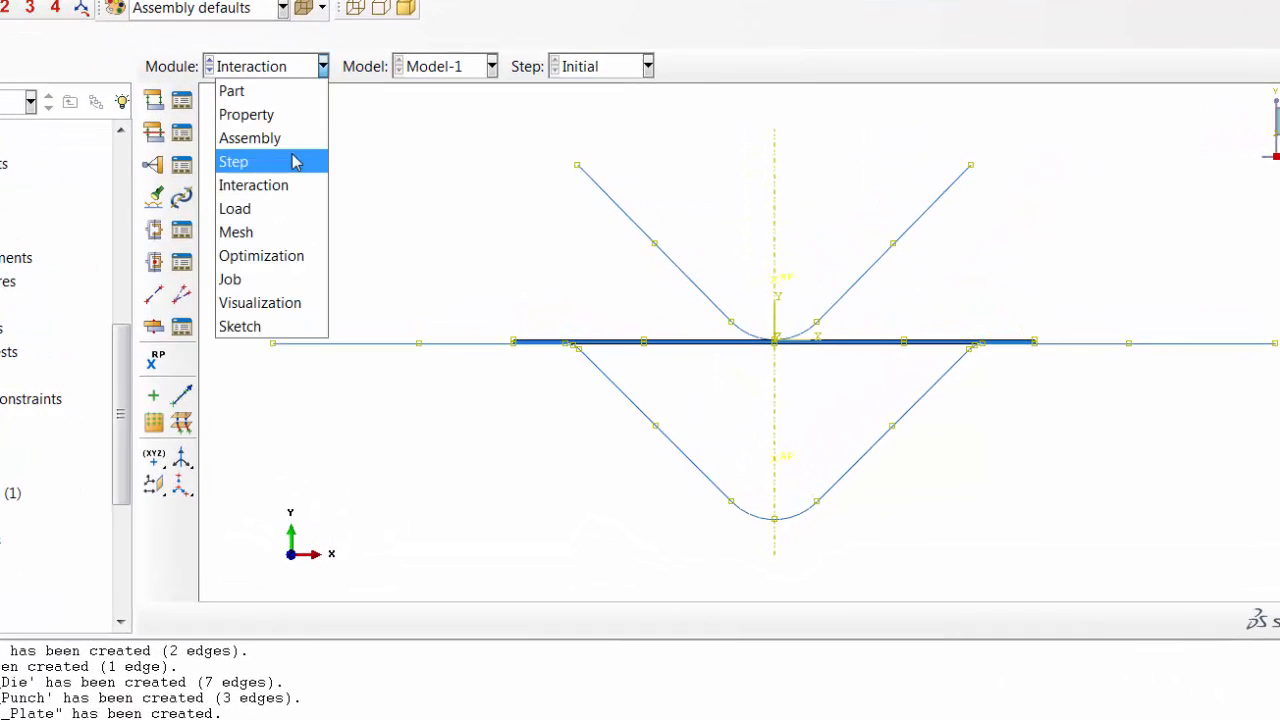
left_click(266, 210)
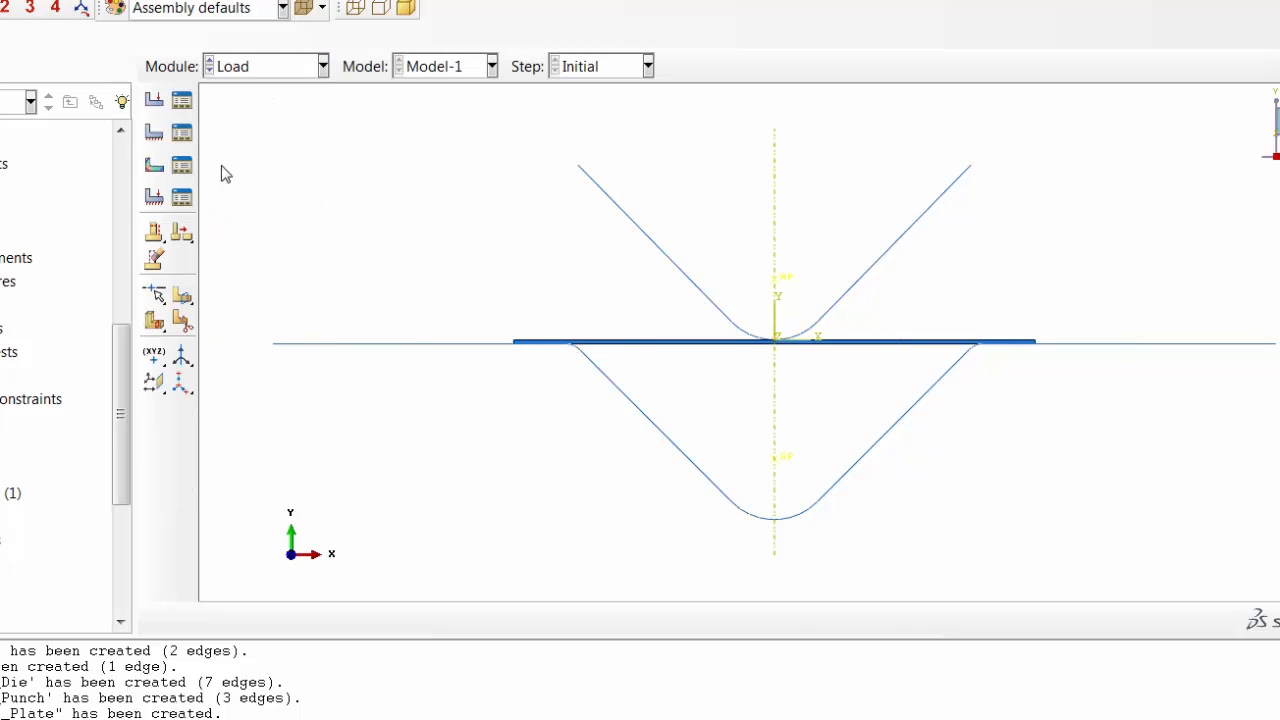
left_click(181, 132)
left_click_drag(371, 447, 445, 90)
left_click(28, 502)
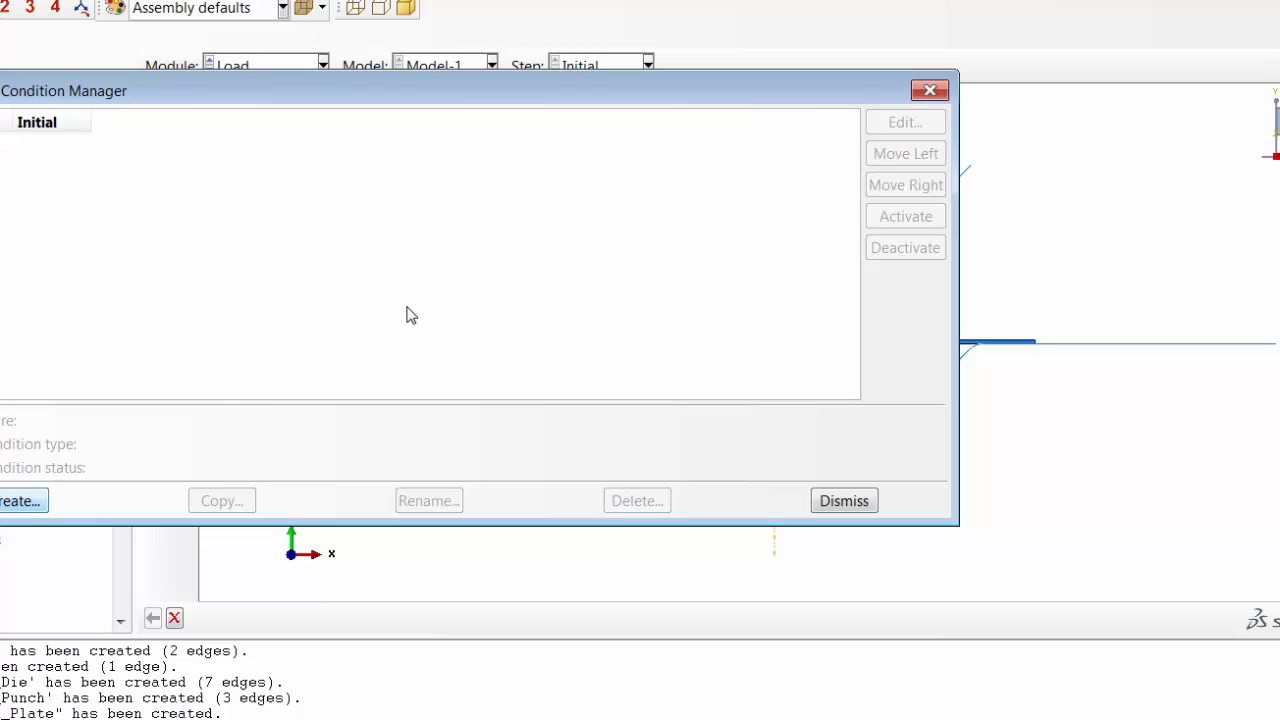
left_click(853, 320)
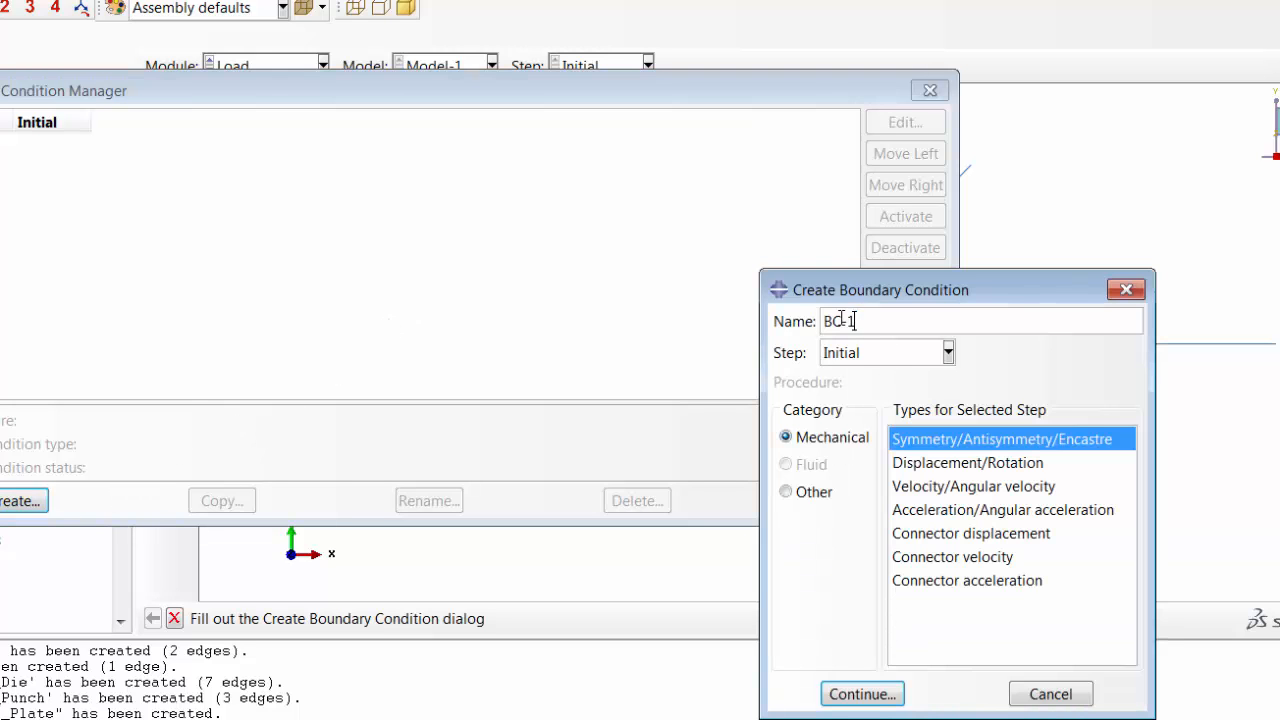
left_click_drag(853, 320, 785, 320)
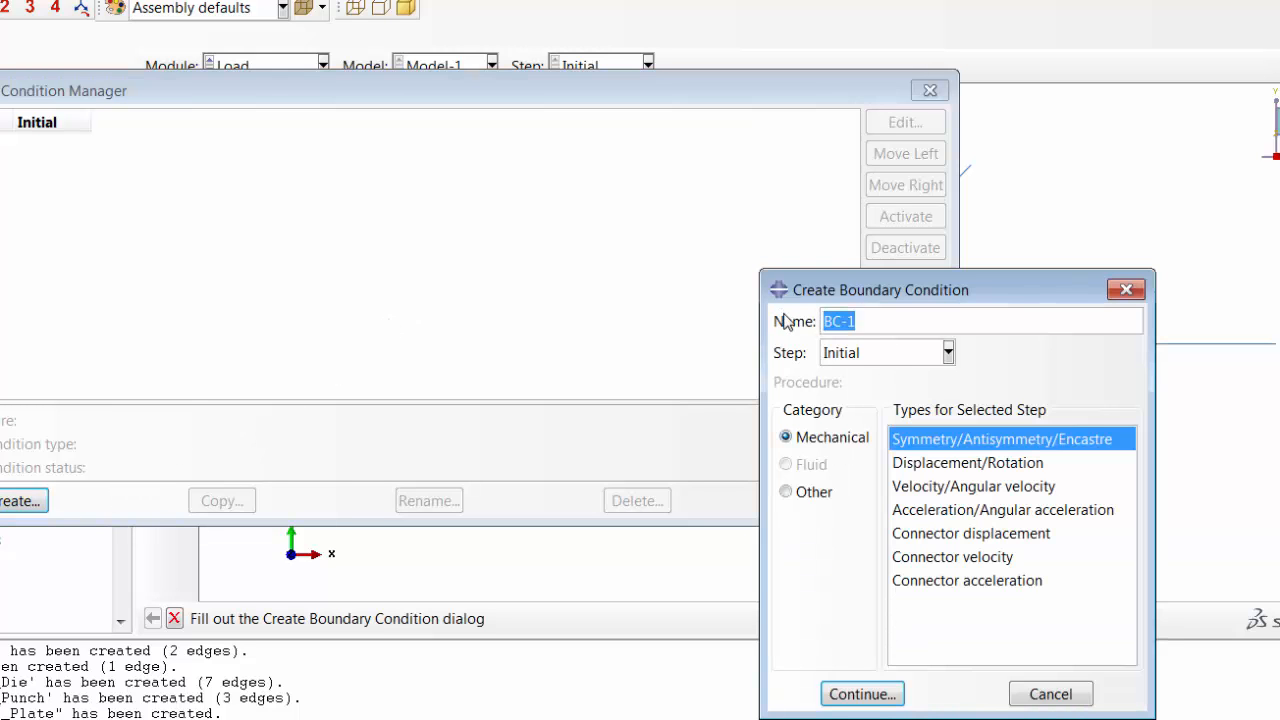
type("Die")
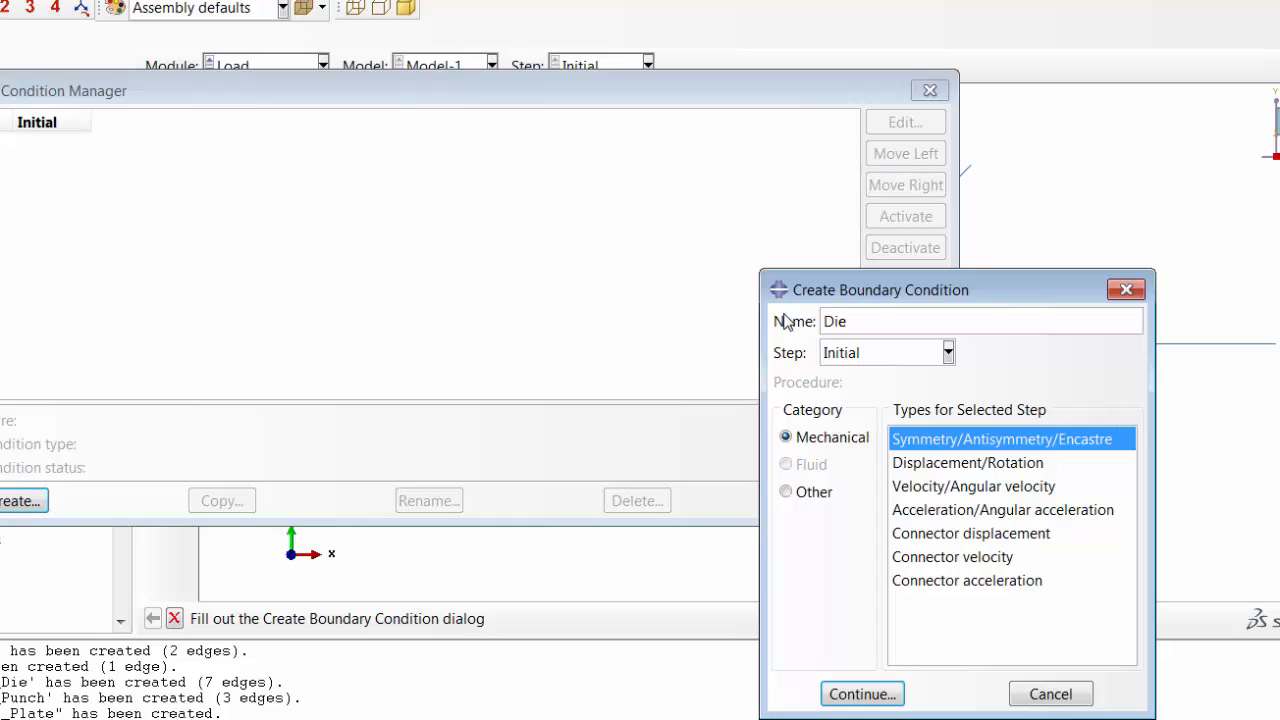
left_click(942, 465)
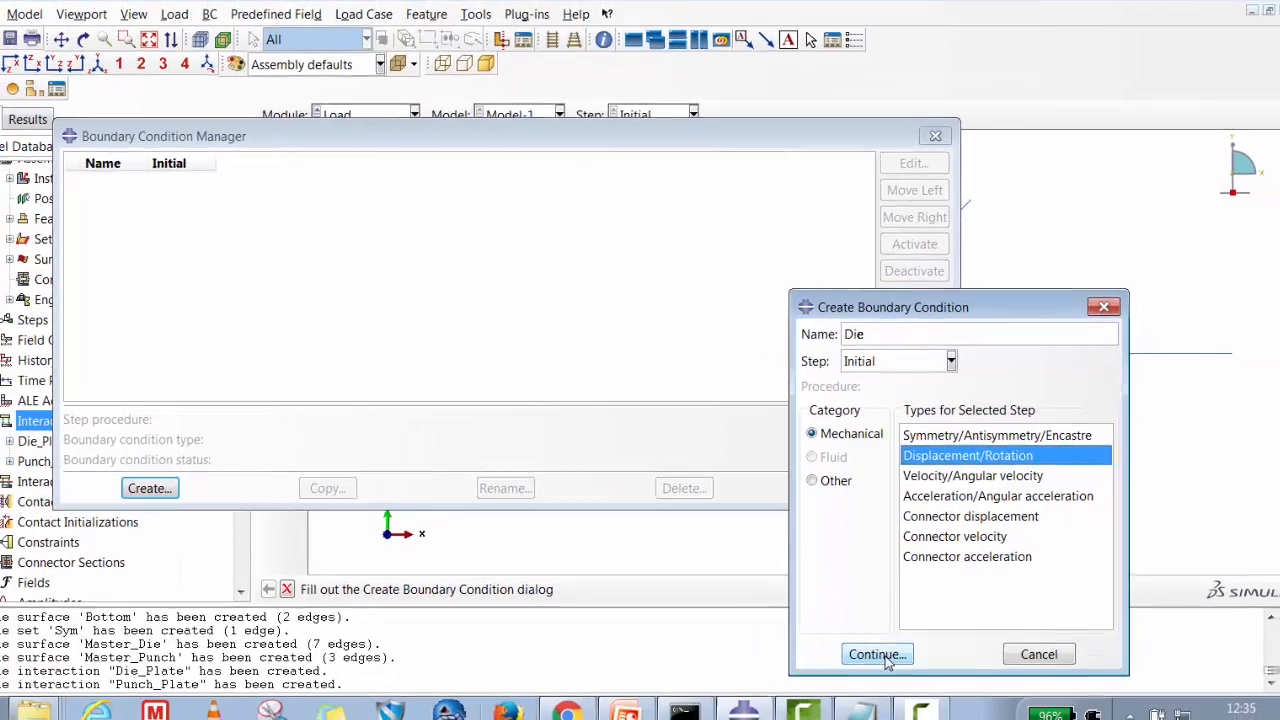
left_click(862, 694)
Apply the Die boundary condition to the die's reference point, fixing U1, U2 and UR3.
left_click(870, 486)
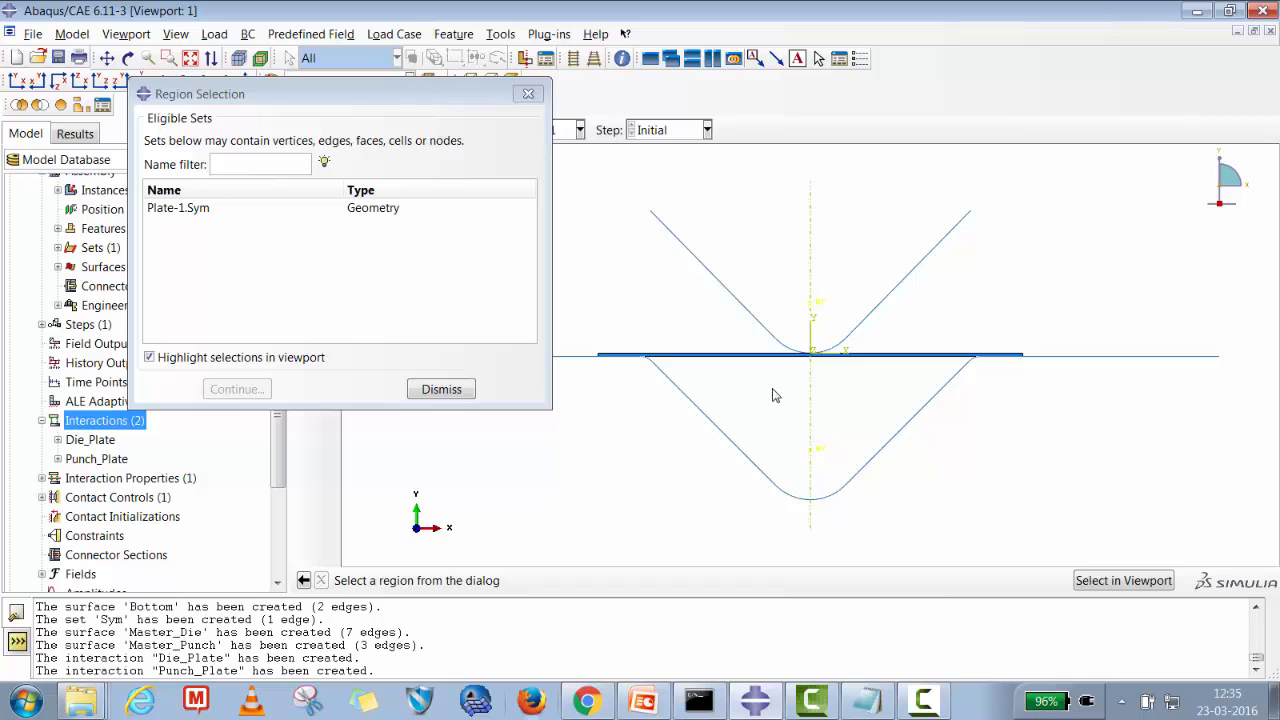
left_click(472, 395)
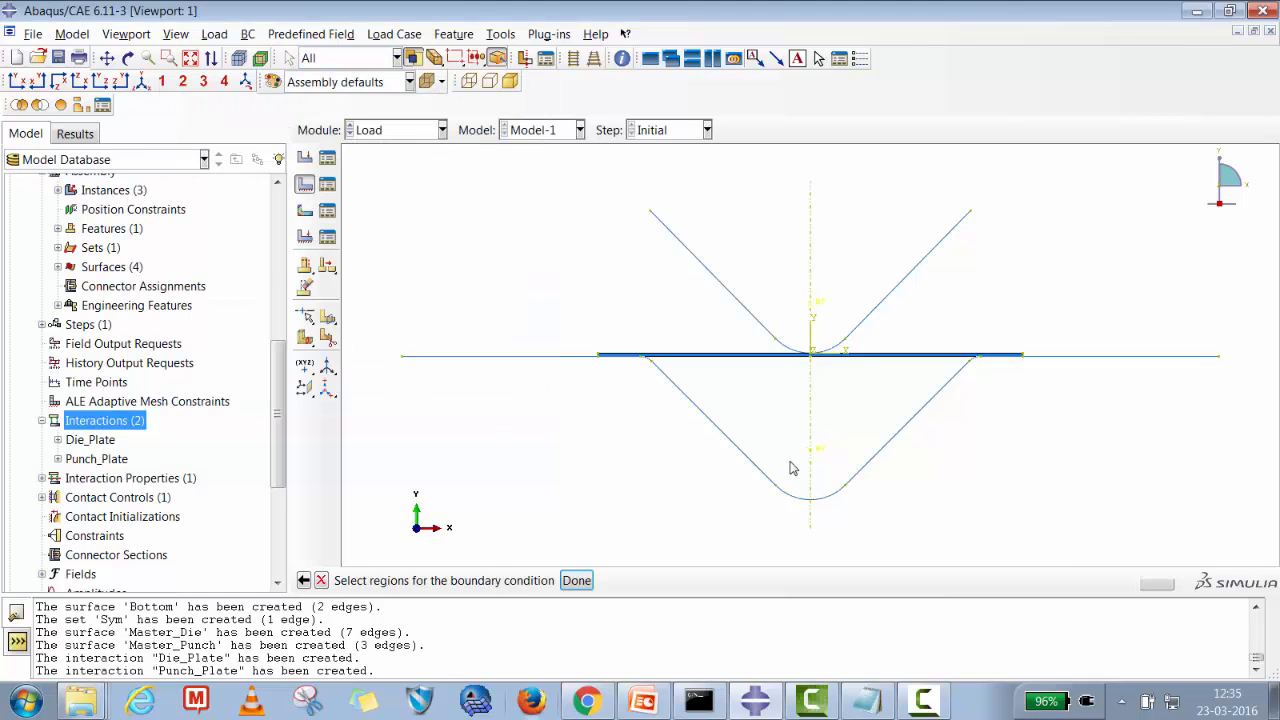
left_click(815, 457)
left_click(577, 580)
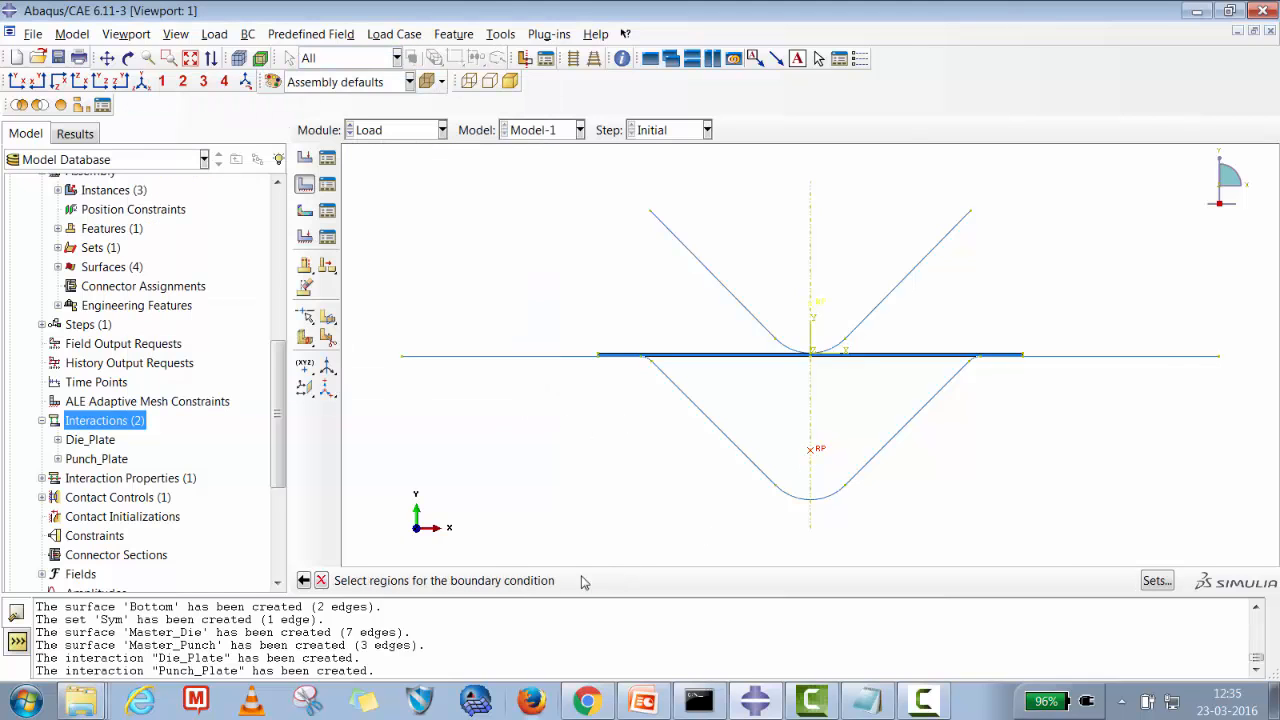
left_click(911, 235)
left_click(911, 258)
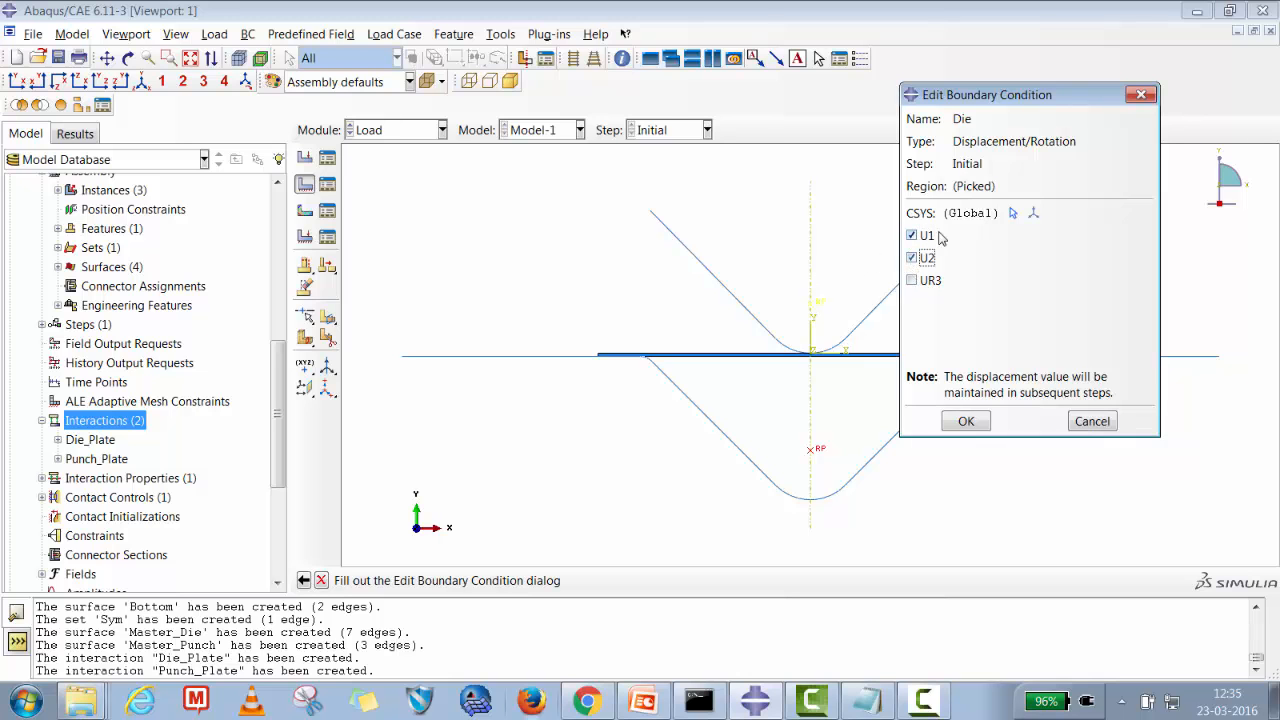
left_click(929, 284)
left_click(967, 420)
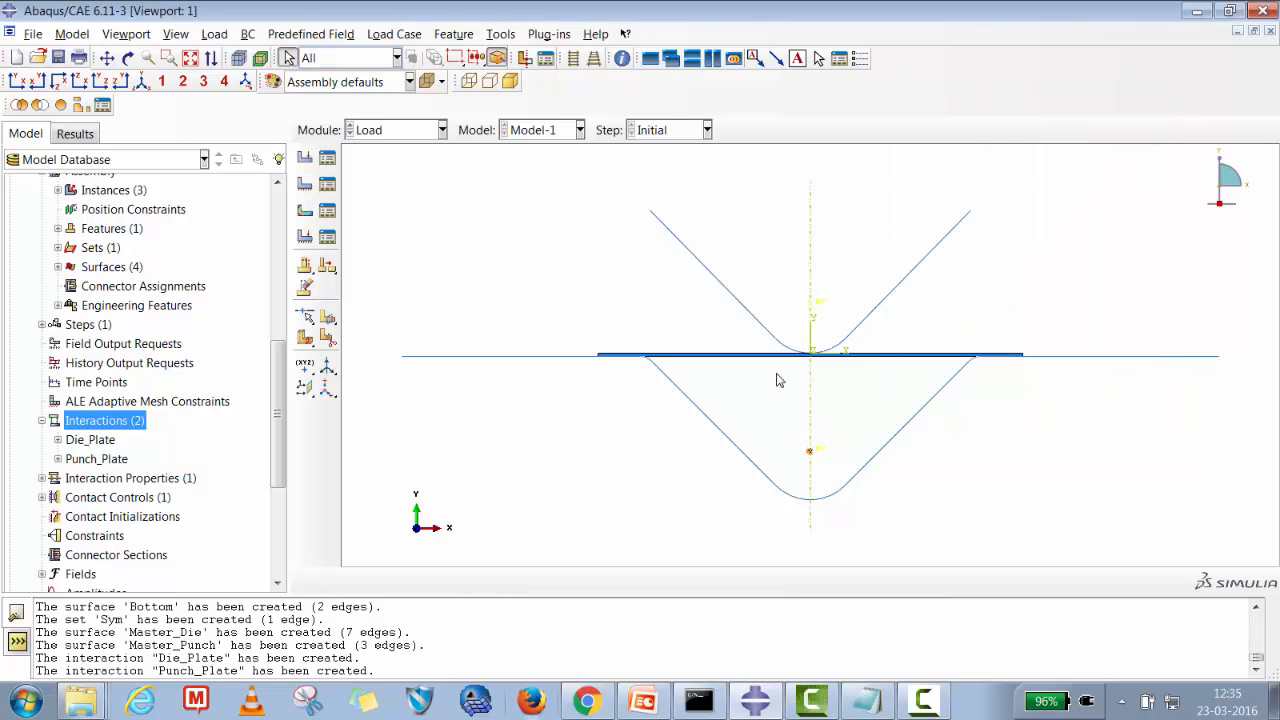
Create a Displacement/Rotation boundary condition named Punch on the punch's reference point, fixing U1 and UR3.
left_click(328, 185)
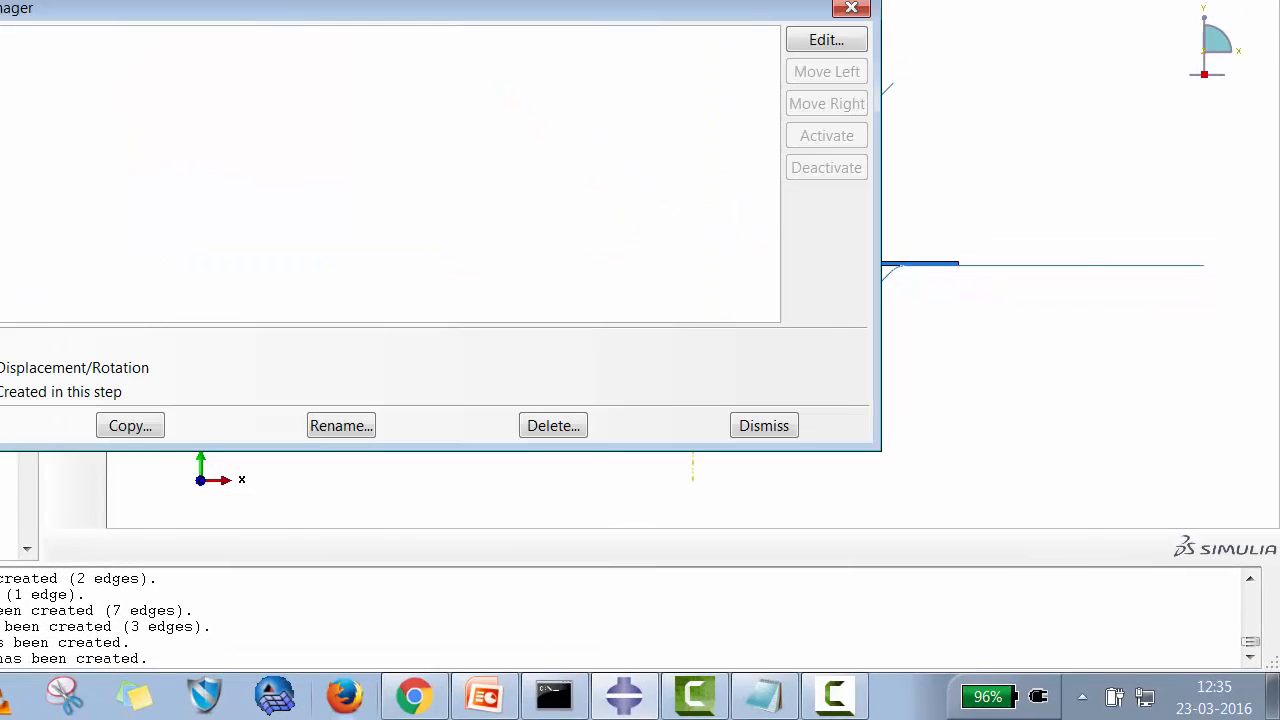
left_click(0, 425)
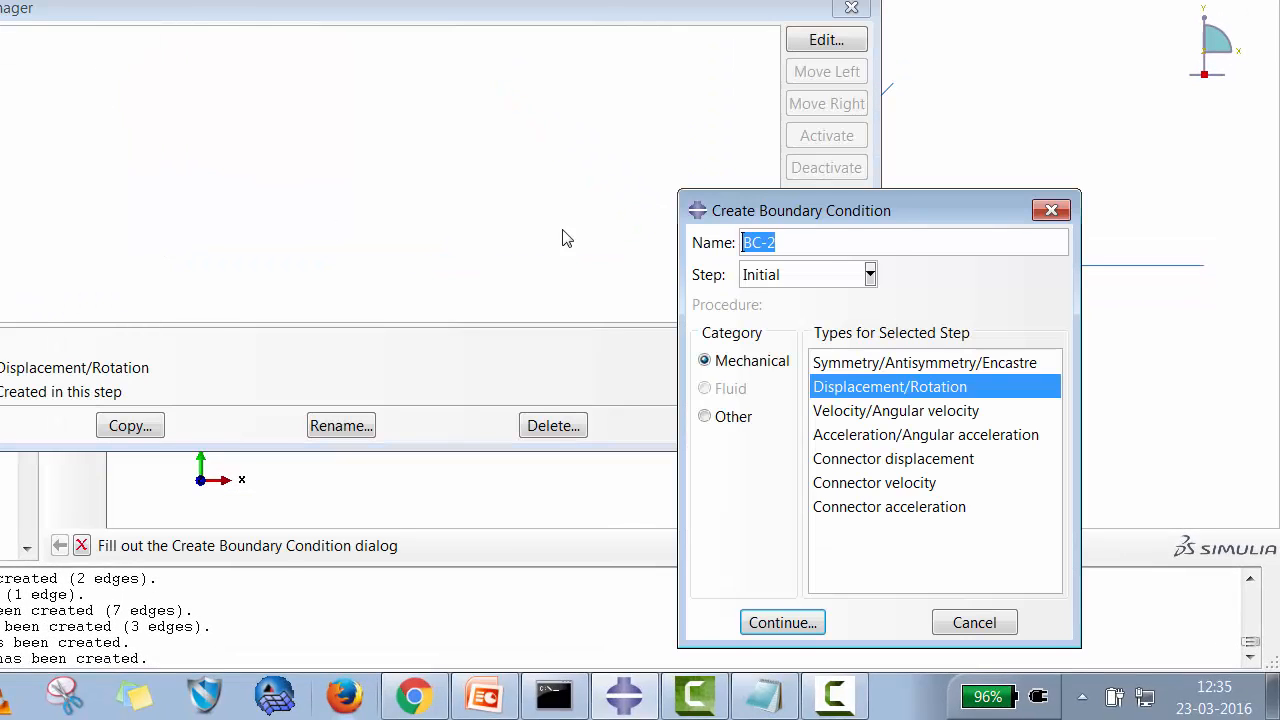
left_click_drag(778, 242, 665, 240)
type("Punch")
left_click(780, 622)
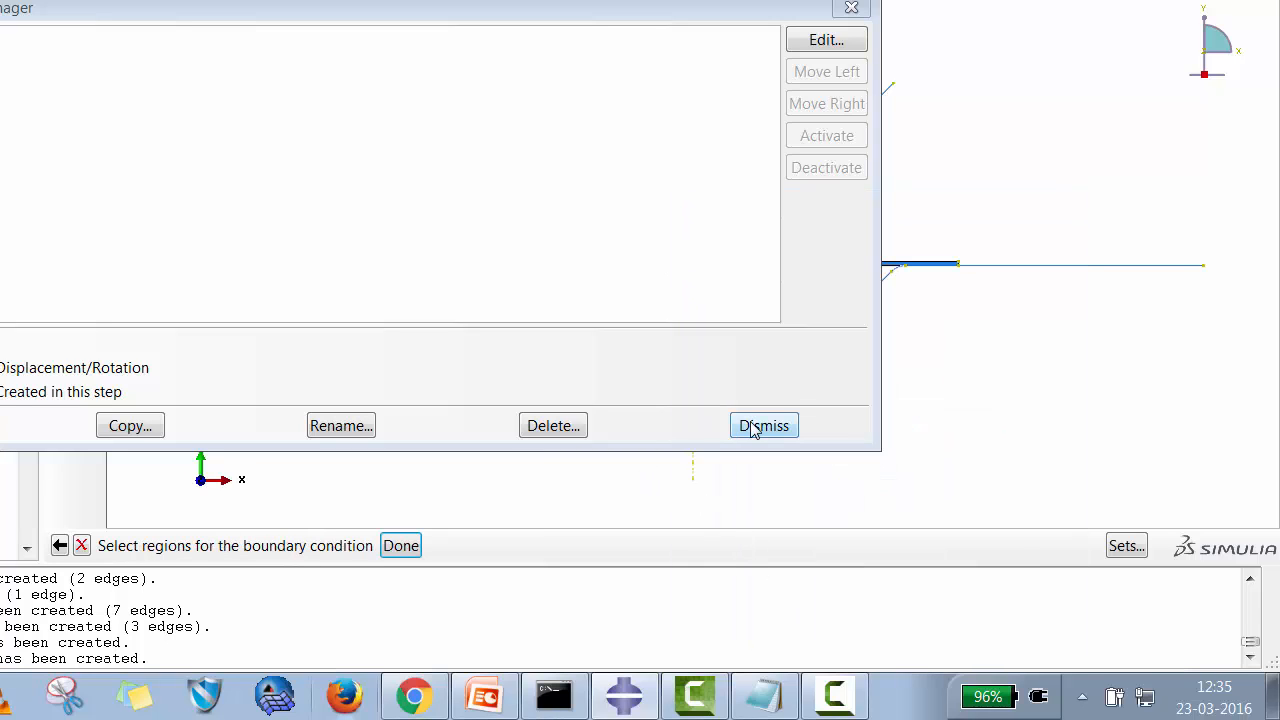
left_click(763, 426)
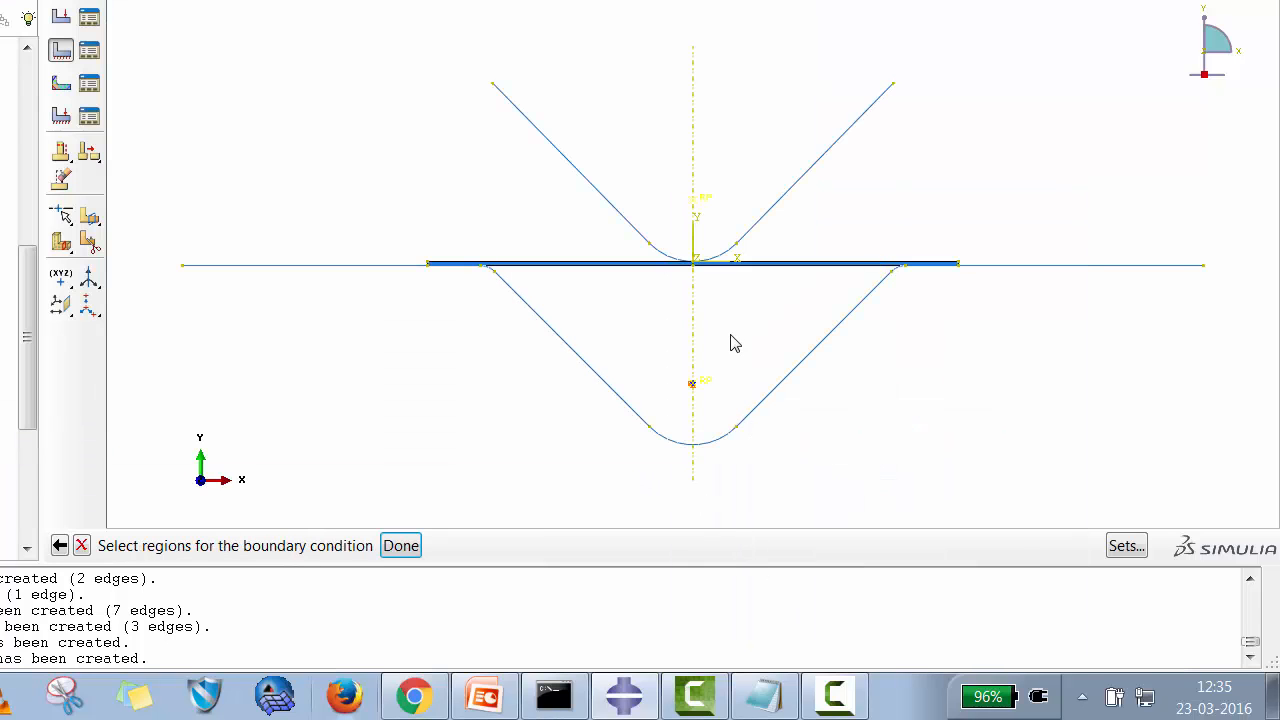
left_click(694, 201)
left_click(401, 545)
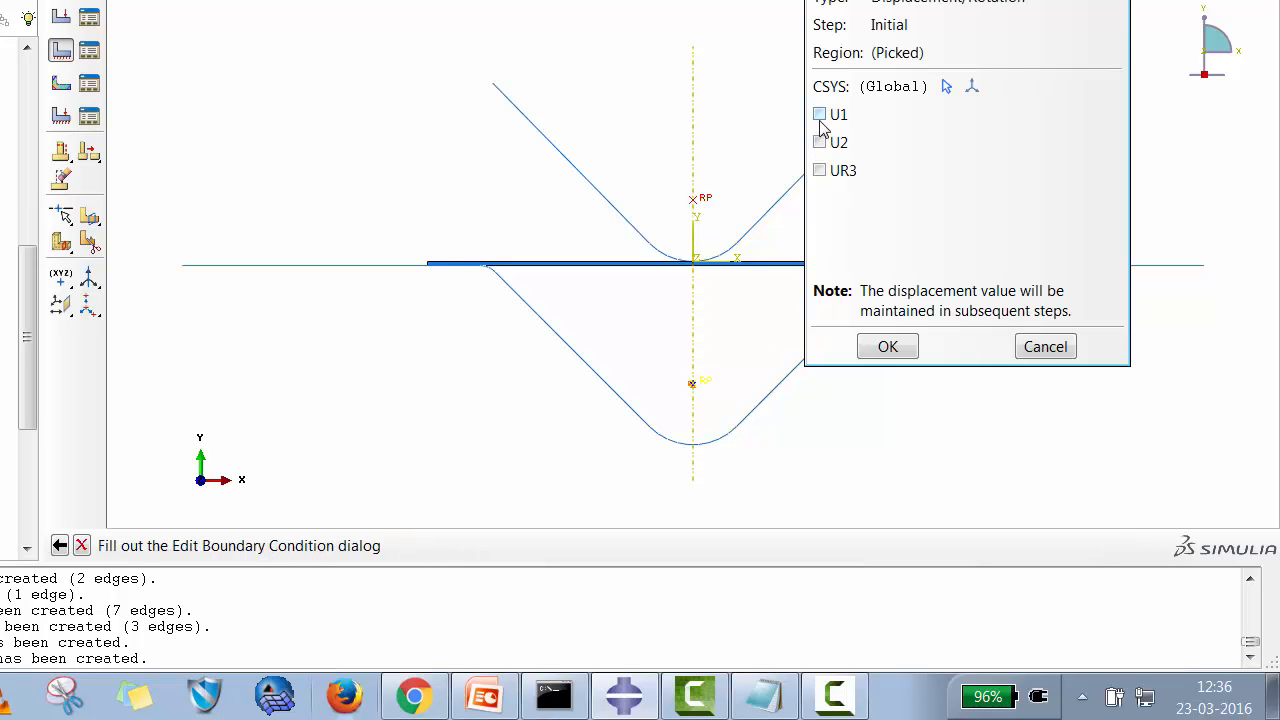
left_click(820, 115)
left_click(822, 171)
left_click(894, 348)
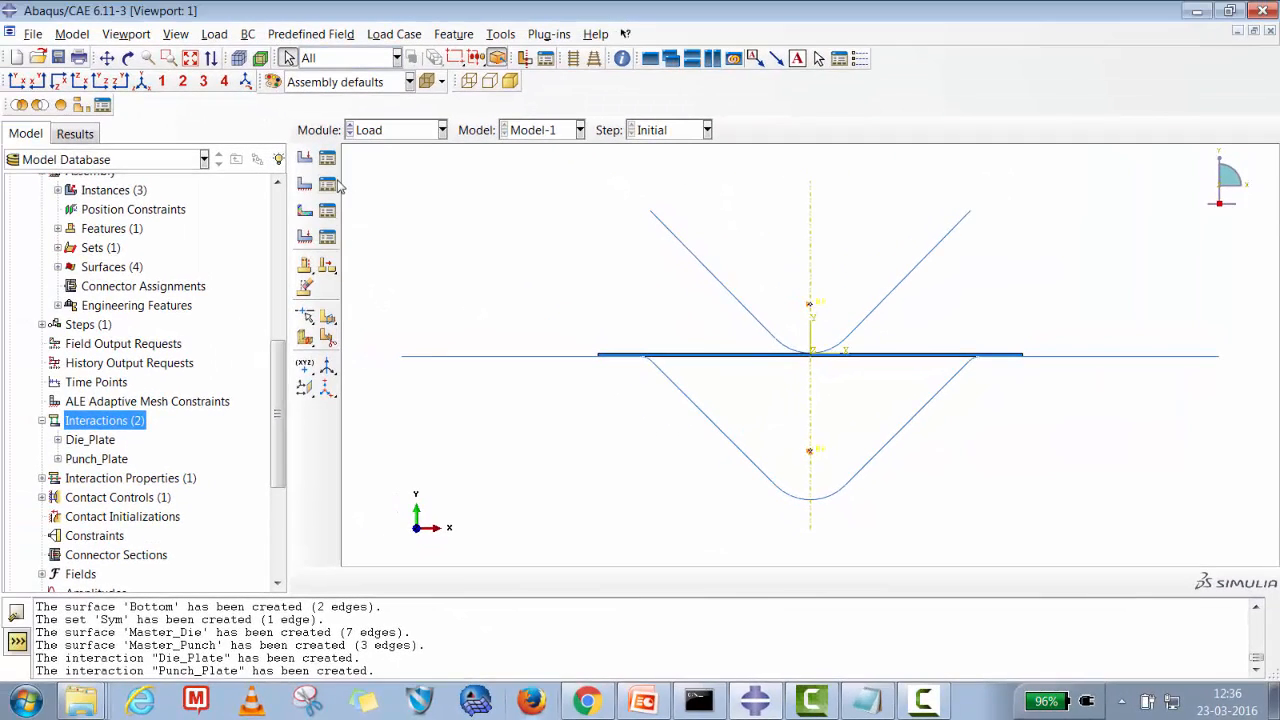
Start a Symmetry/Antisymmetry/Encastre boundary condition named Sym_X in the Initial step.
left_click(327, 184)
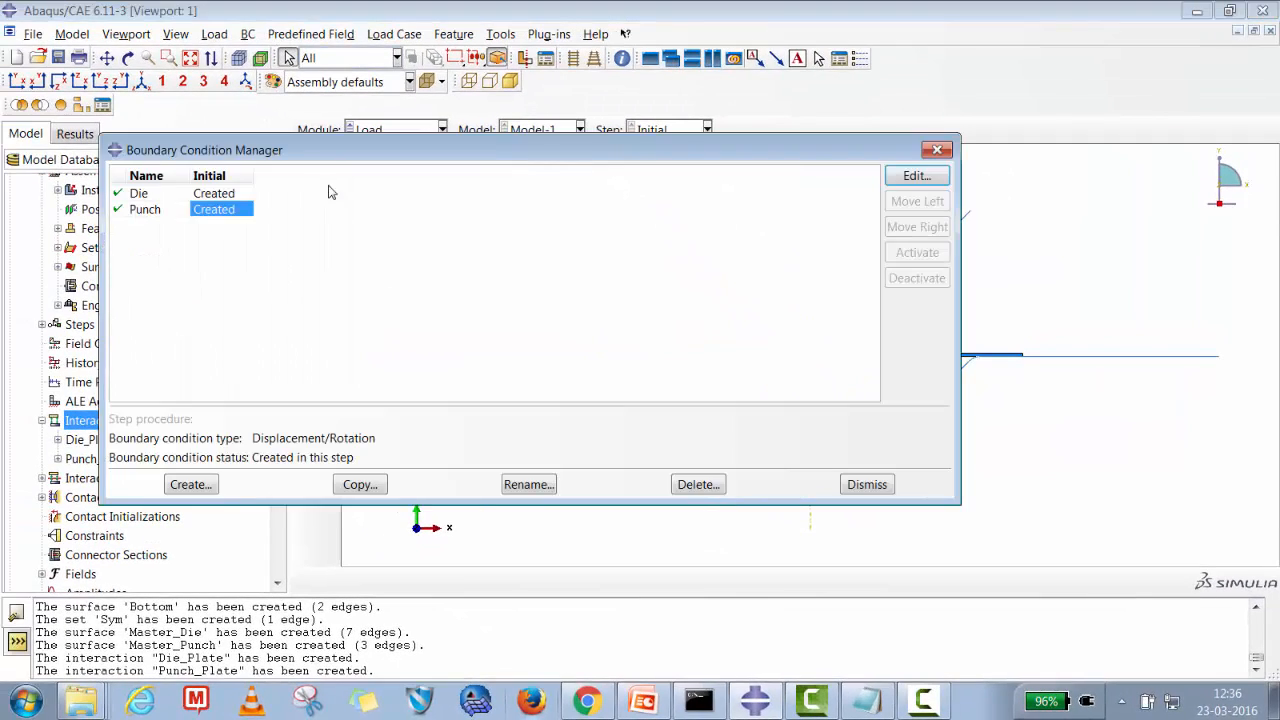
left_click(190, 484)
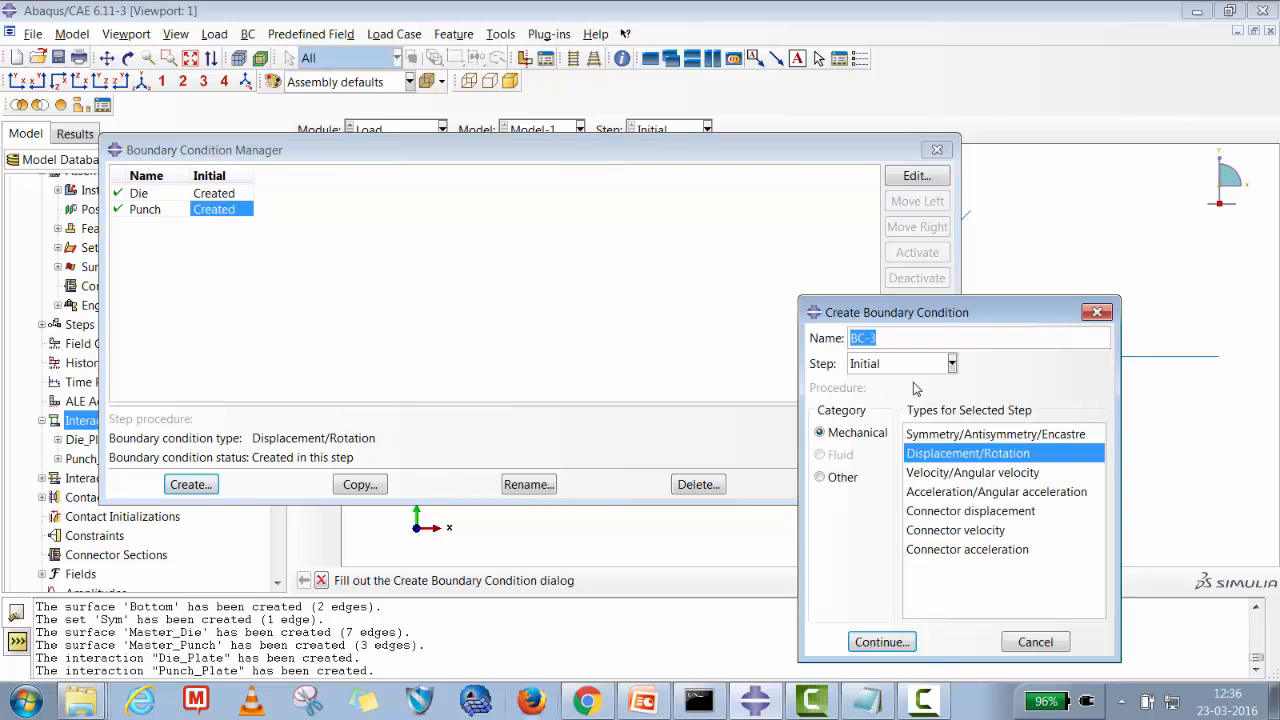
type("Sym_X")
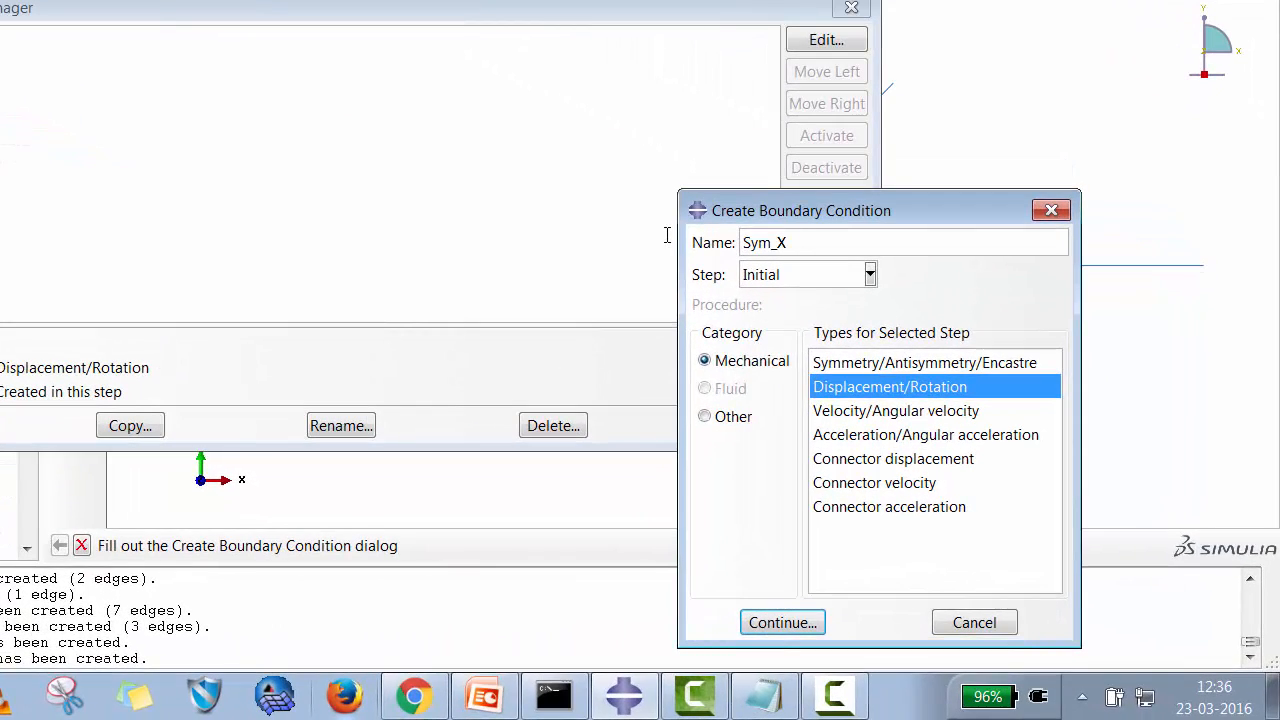
left_click(857, 362)
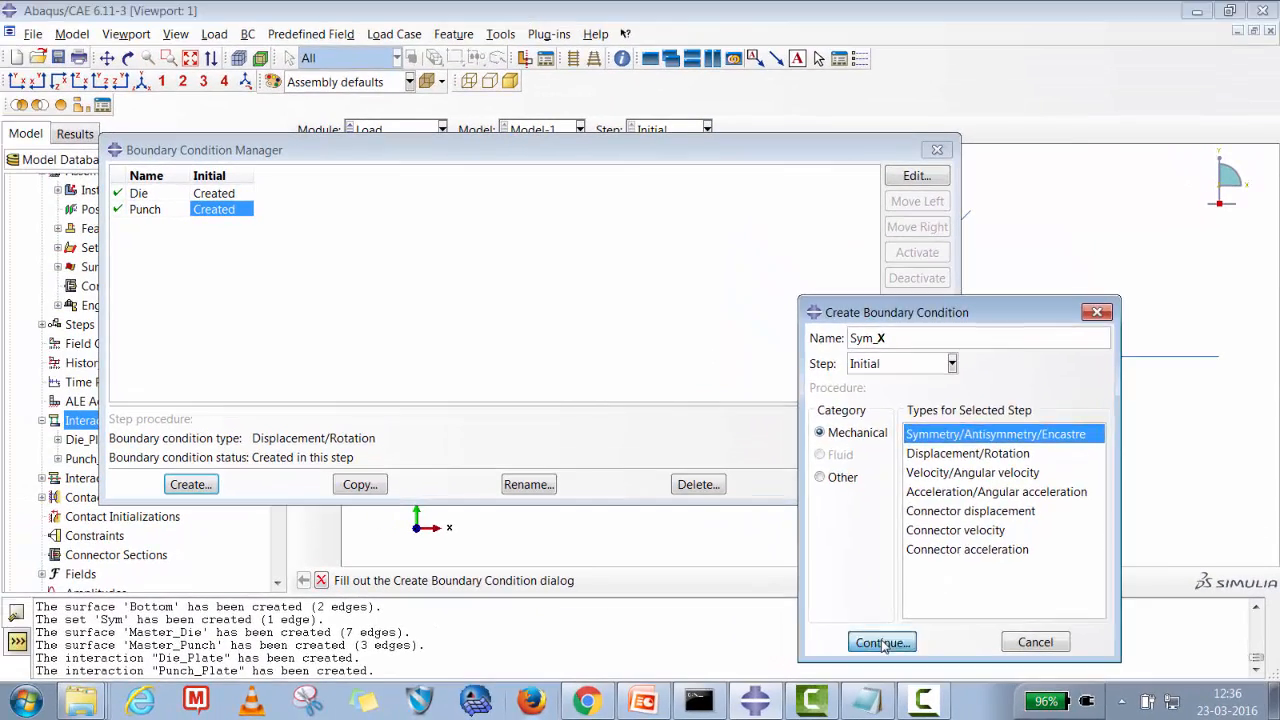
left_click(882, 643)
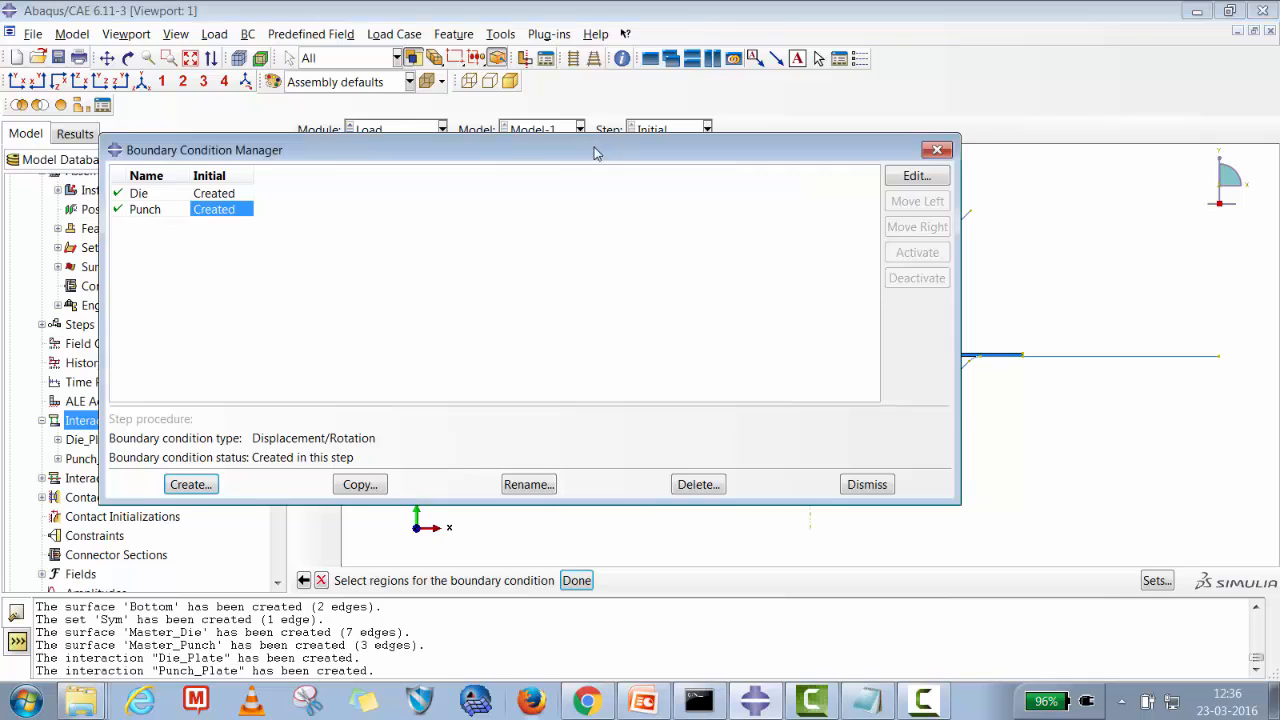
Apply Sym_X to the Plate-1.Sym set with the XSYMM option.
left_click_drag(597, 149, 737, 114)
left_click(1005, 450)
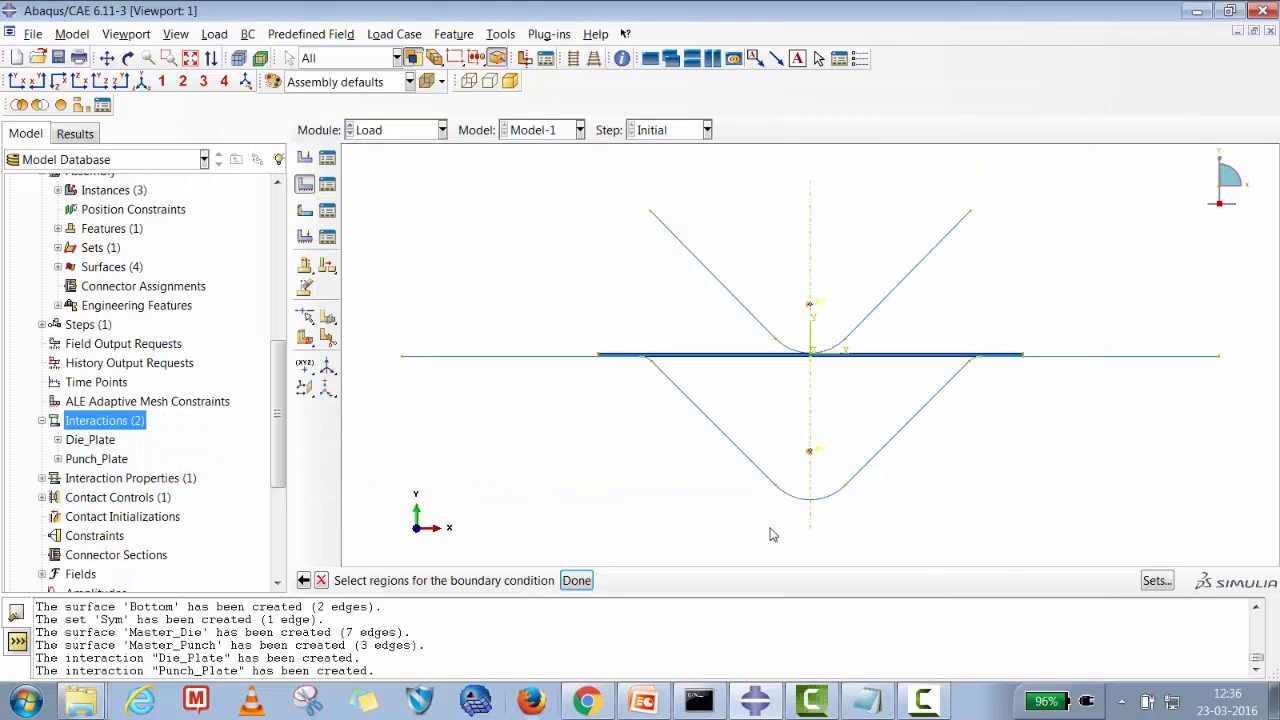
left_click(1158, 586)
left_click(232, 210)
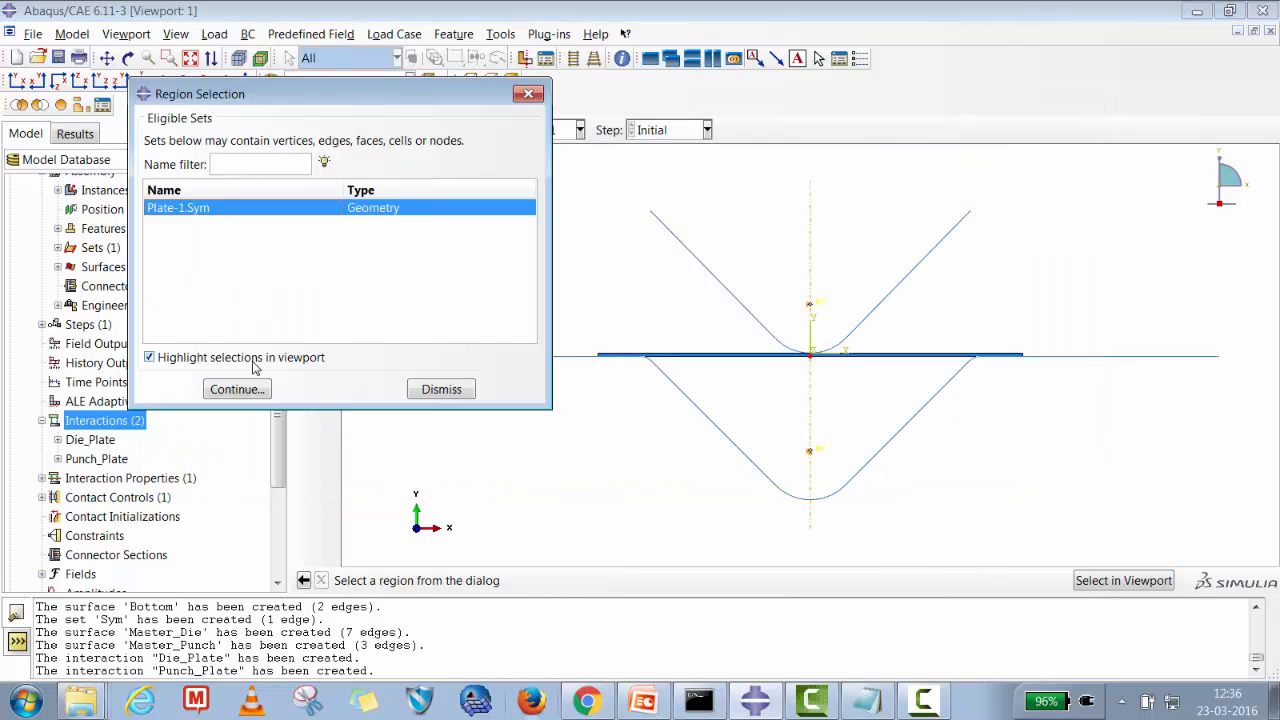
left_click(250, 390)
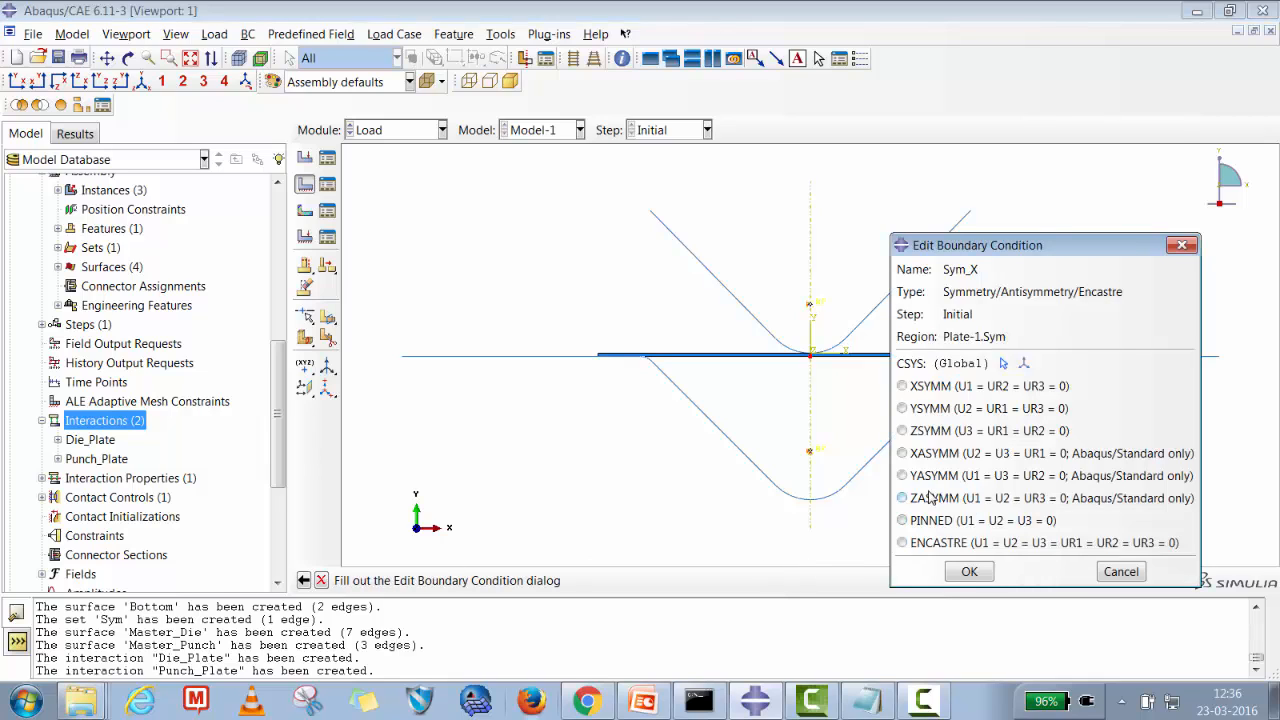
left_click(926, 387)
left_click(969, 571)
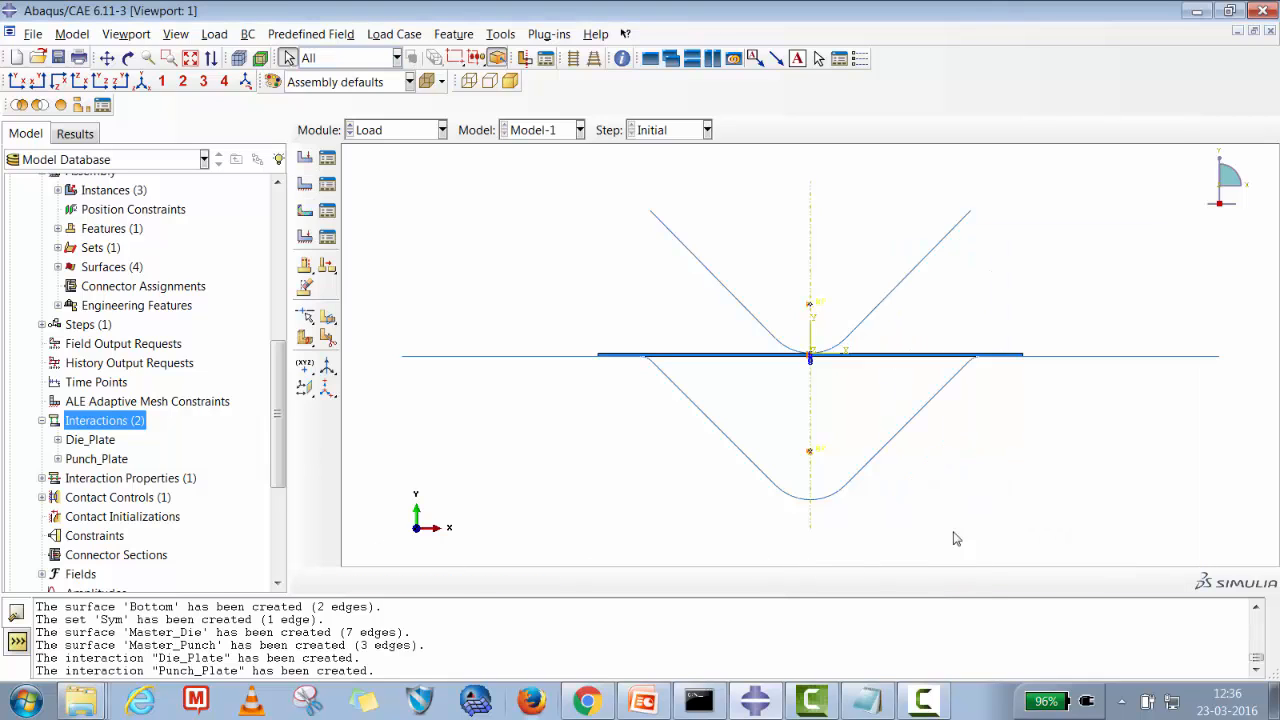
Switch to the Step module.
left_click(395, 135)
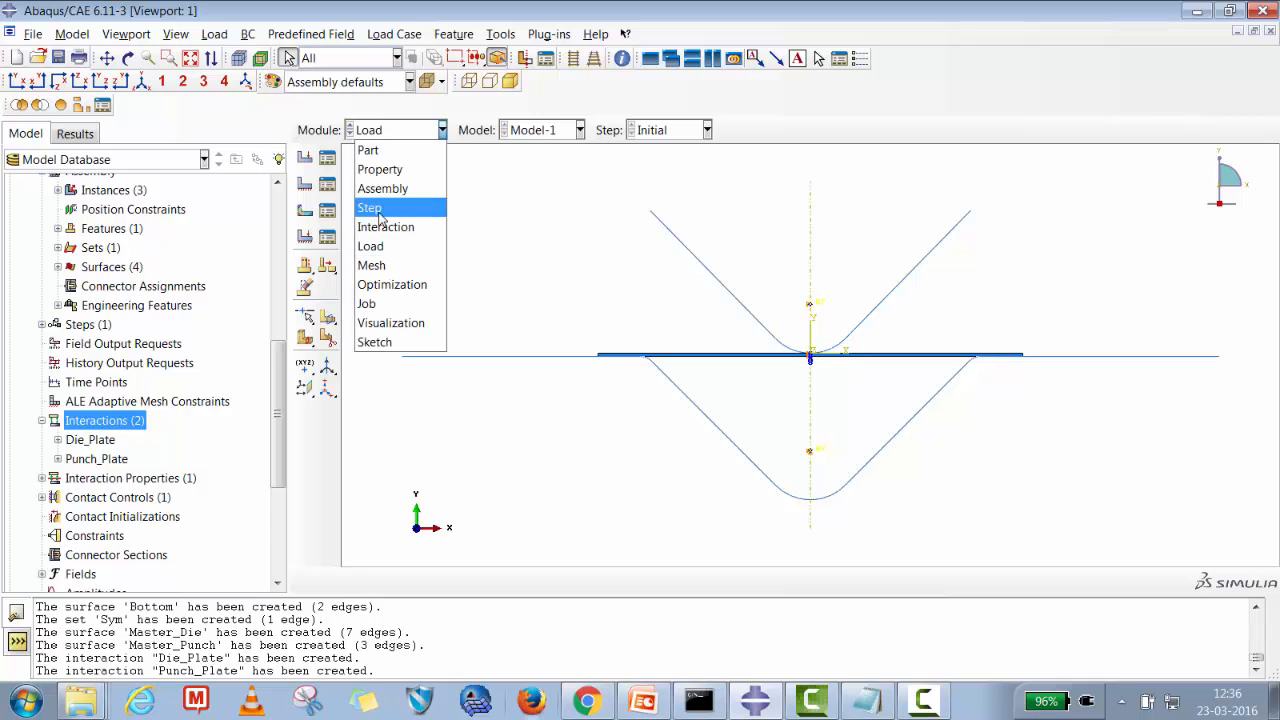
left_click(393, 207)
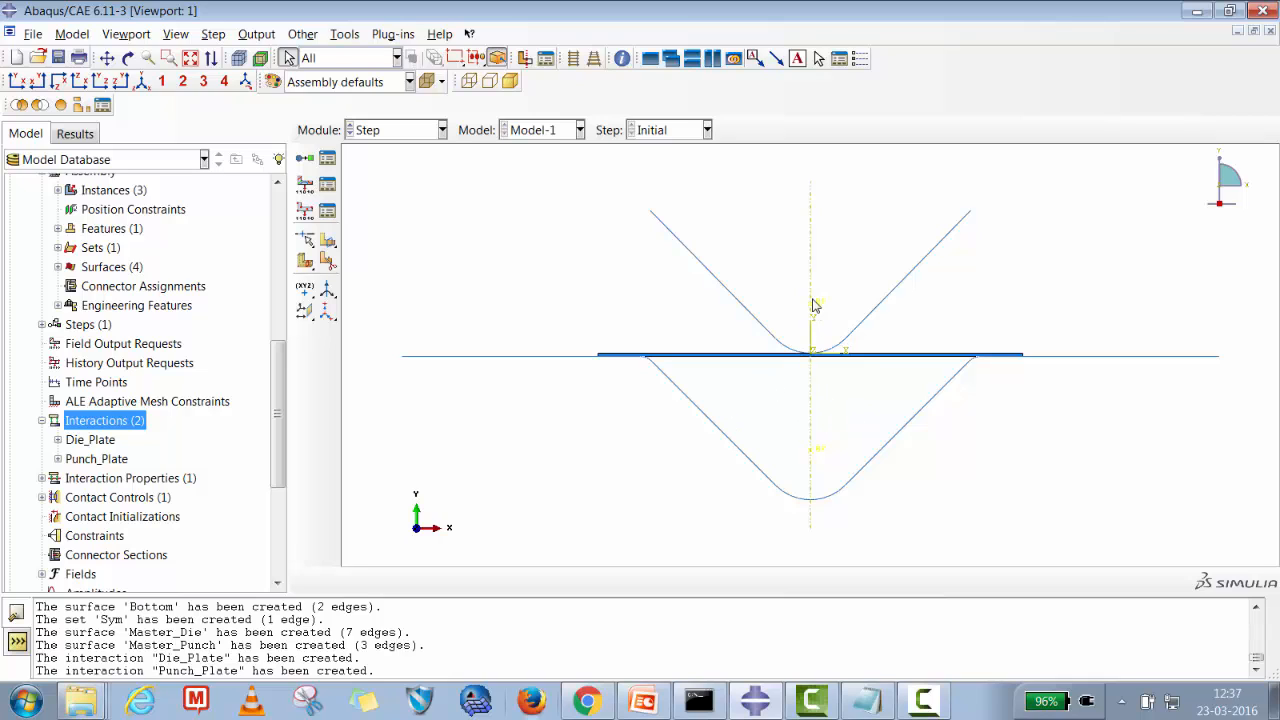
Create a Static, General analysis step named Sheet_metal_Bending after the Initial step.
left_click(327, 158)
left_click(401, 370)
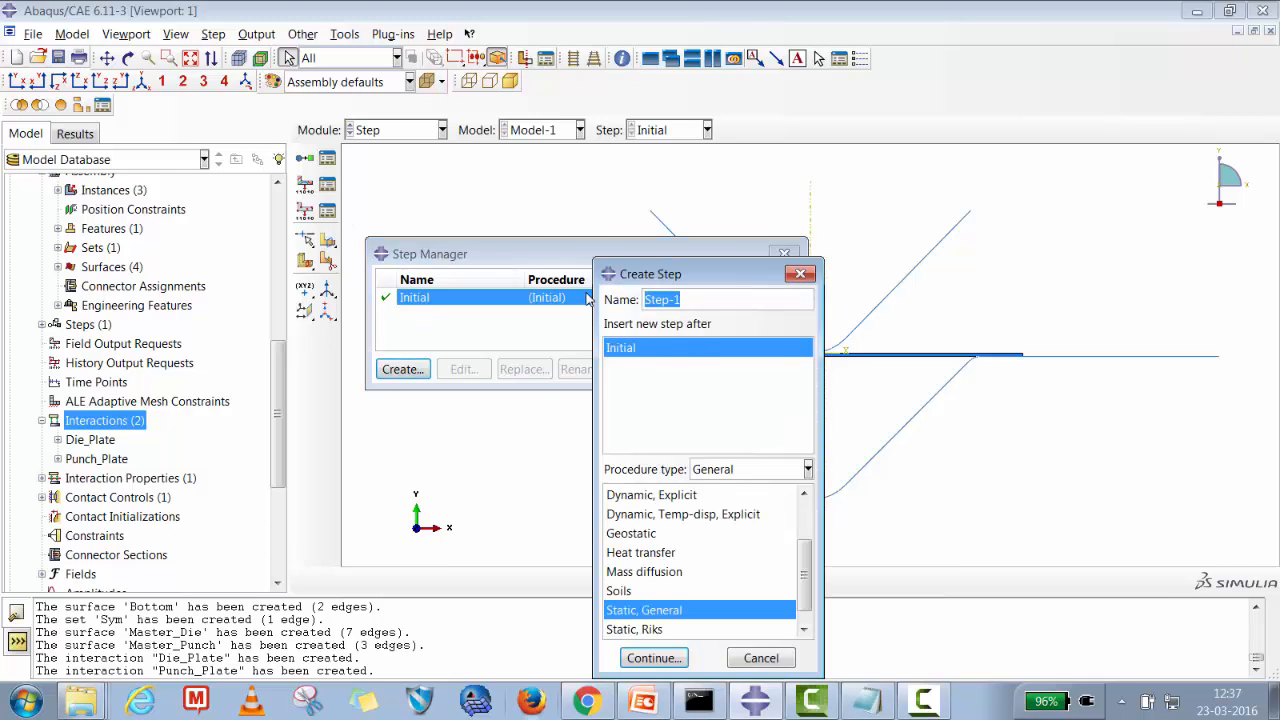
type("Sheet_metal_Bending")
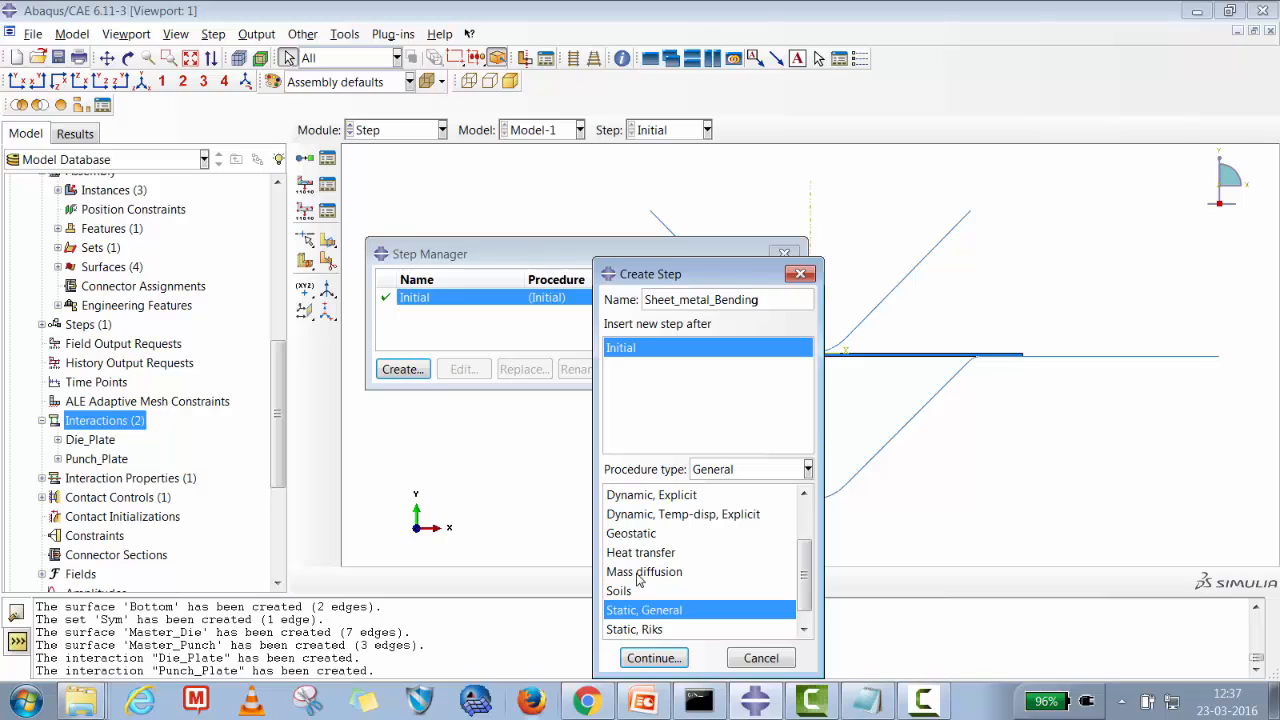
left_click(654, 658)
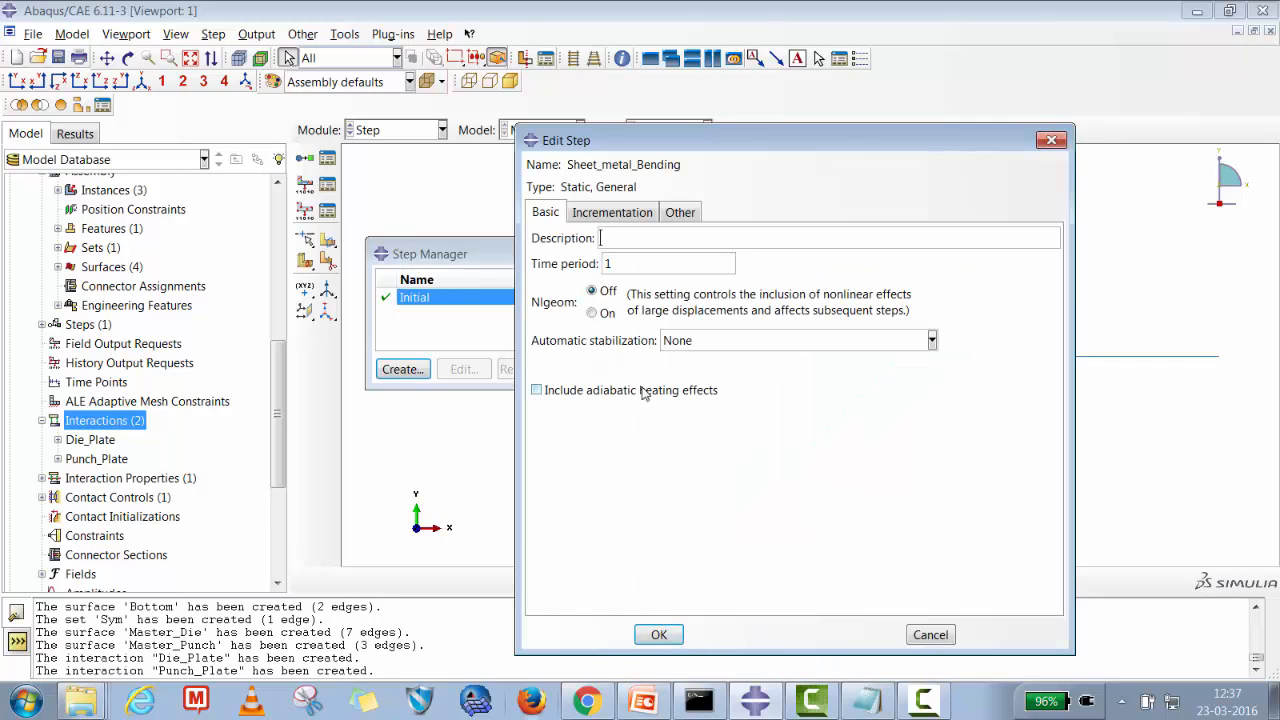
Turn Nlgeom on and set incrementation to 1000 maximum increments, initial size 1E-03 and minimum 1E-008.
left_click(605, 314)
left_click(615, 214)
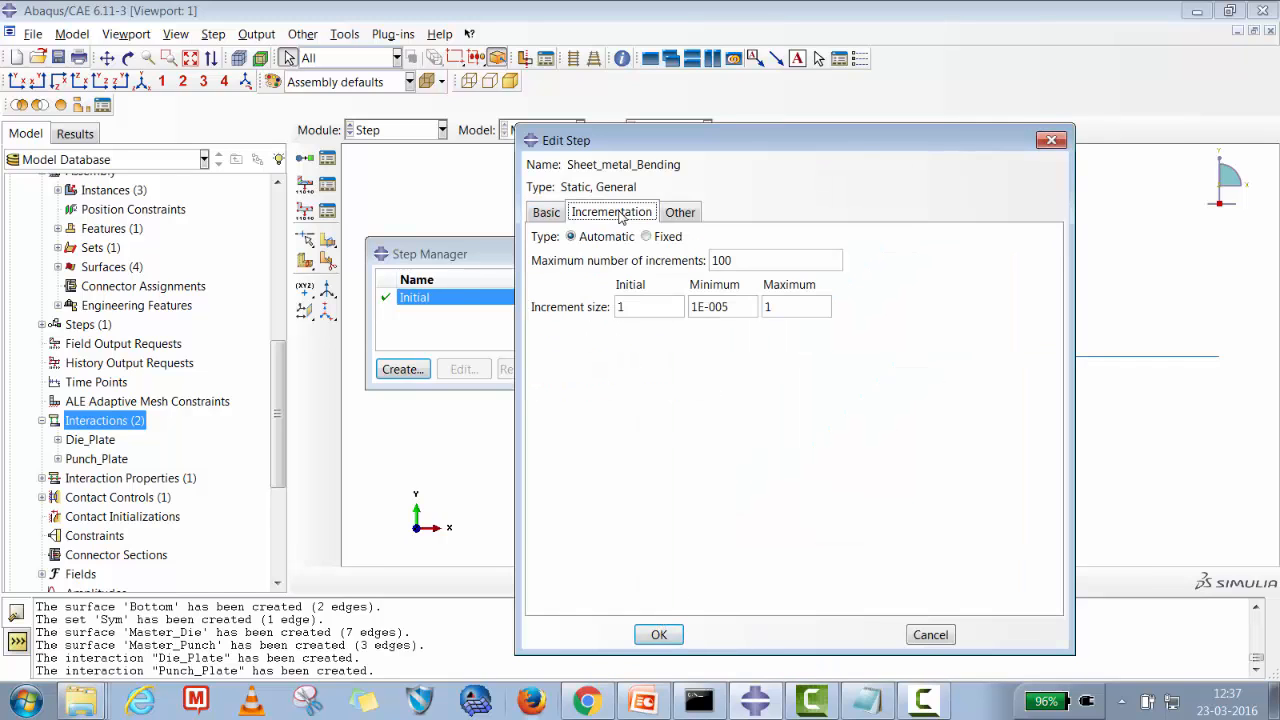
double_click(640, 307)
key("BackSpace")
type("E-03")
Enable automatic stabilization with a specified dissipated energy fraction and finish the step definition.
left_click(558, 214)
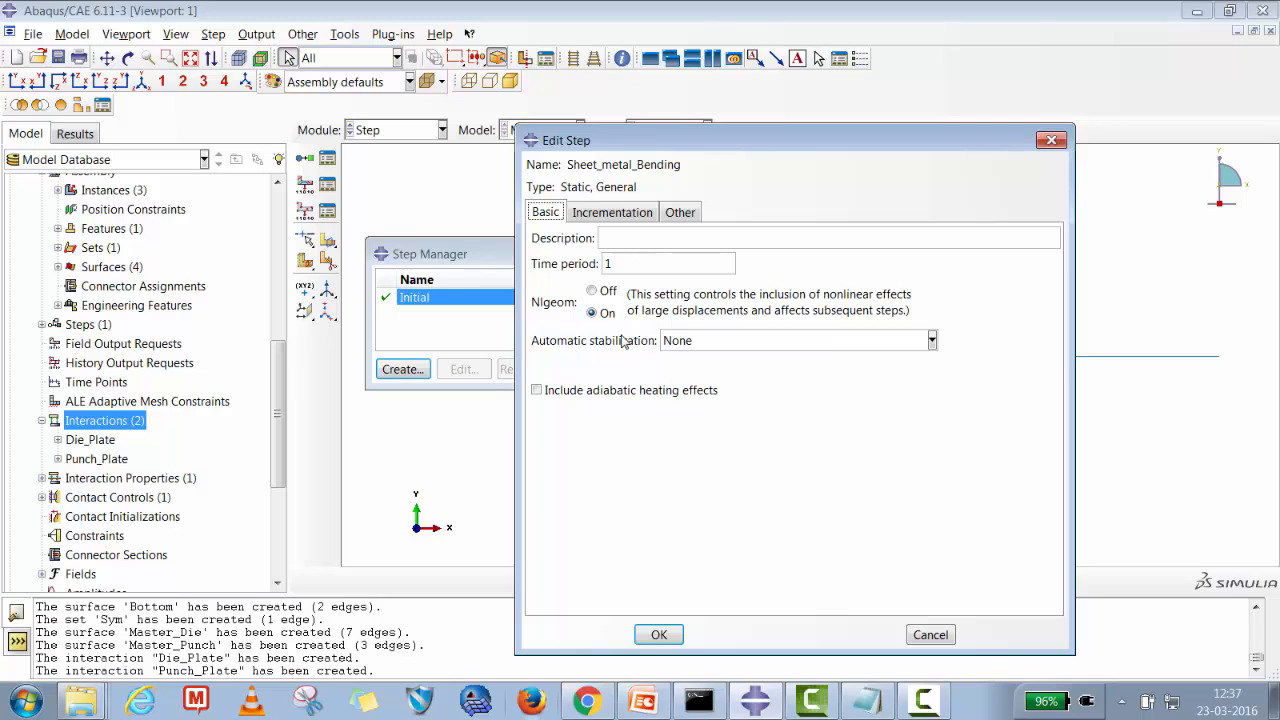
left_click(693, 346)
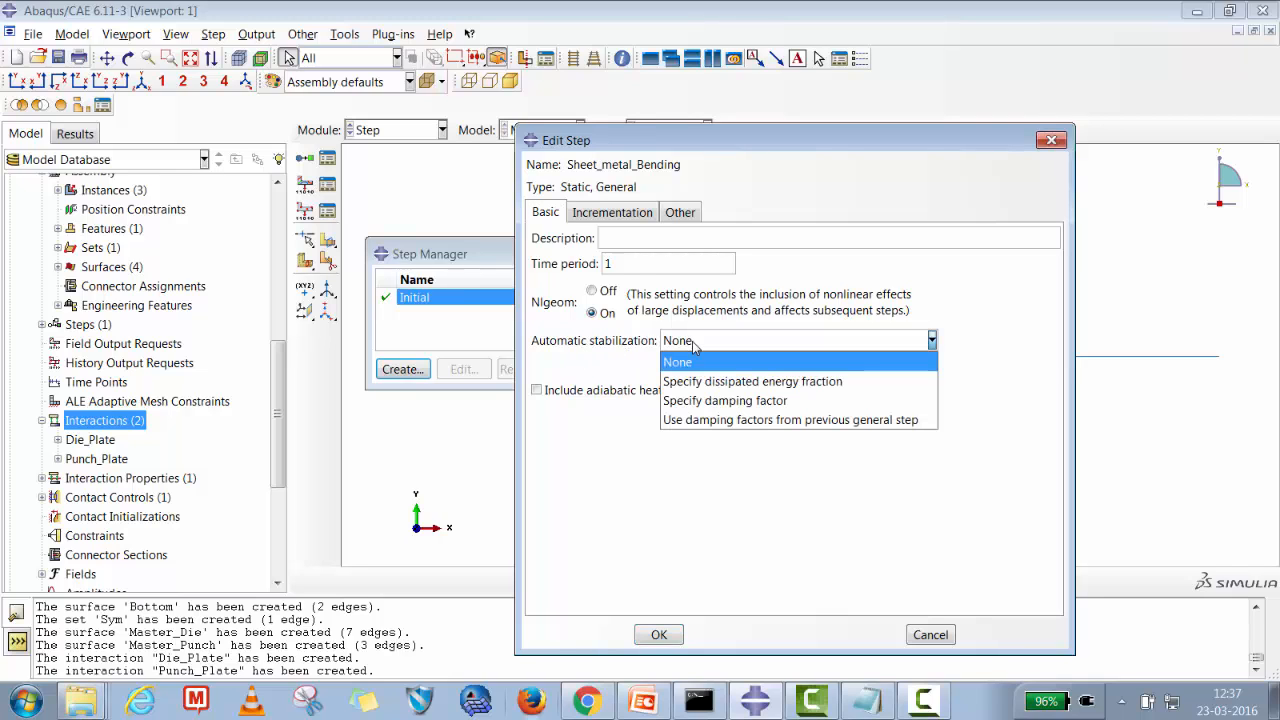
left_click(735, 383)
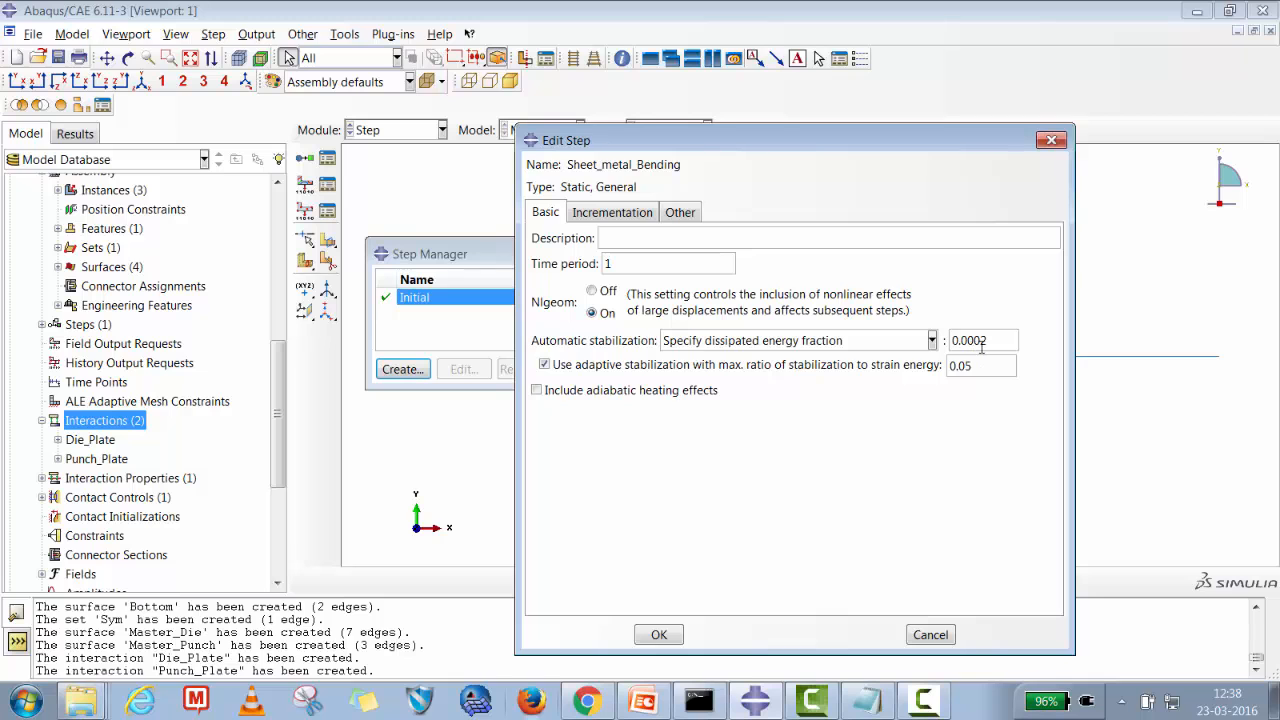
left_click(655, 634)
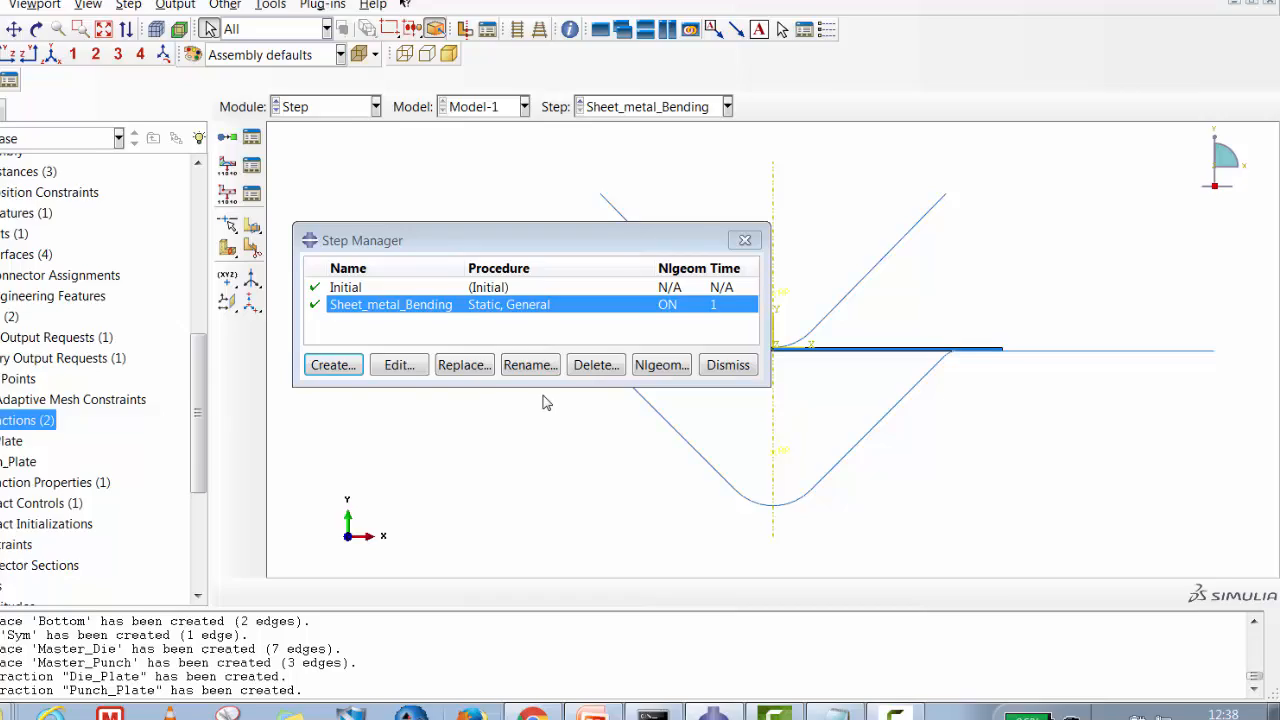
left_click(721, 371)
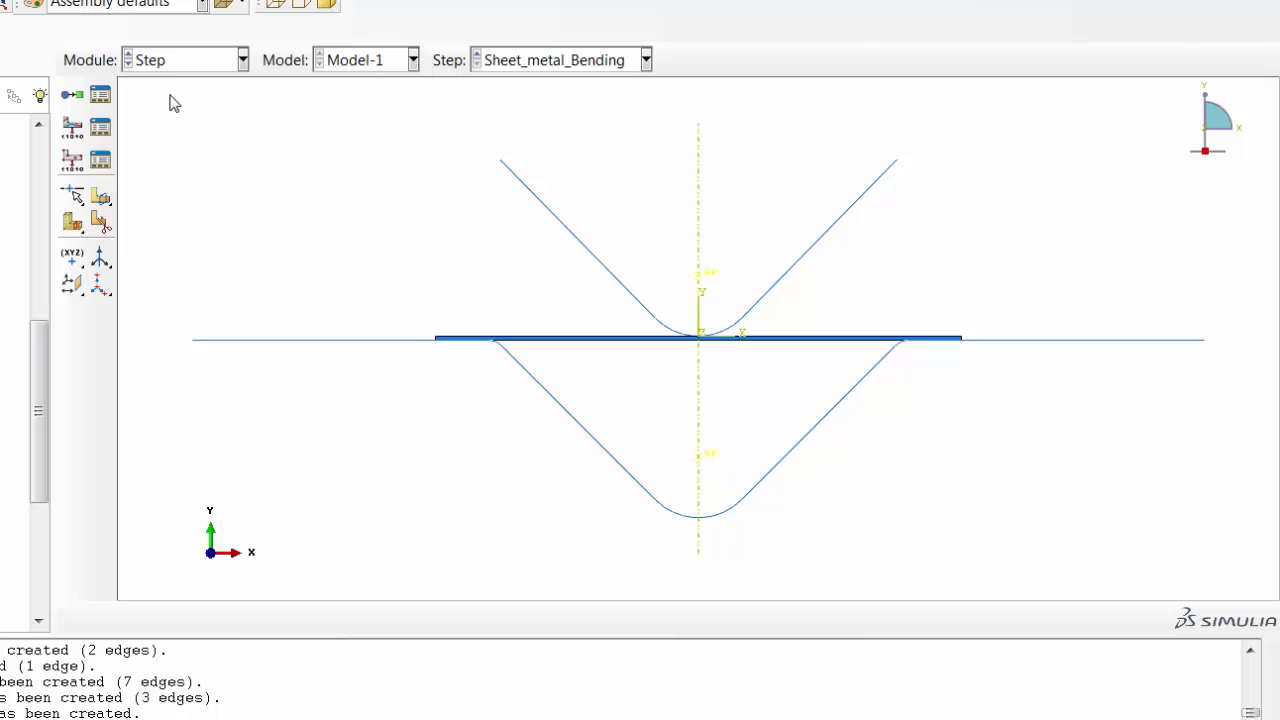
In the Load module, start a Displacement/Rotation boundary condition named Punch_Movement in the Sheet_metal_Bending step.
left_click(174, 62)
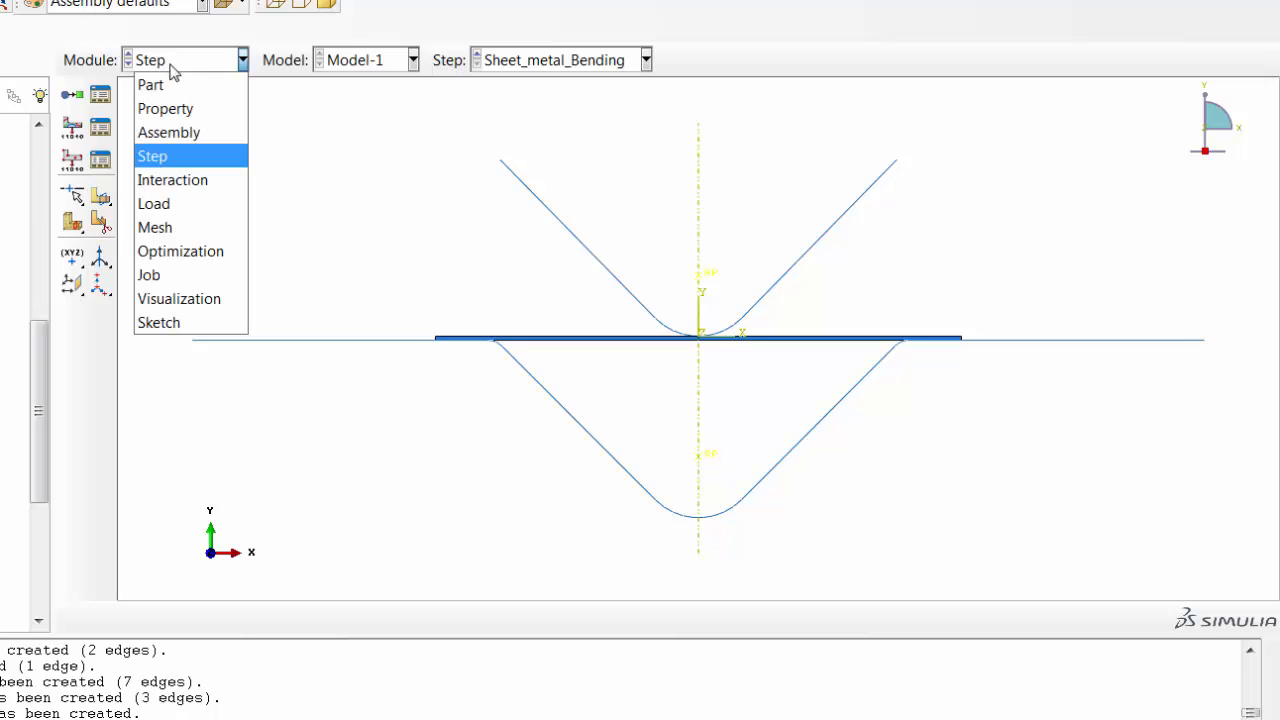
left_click(178, 203)
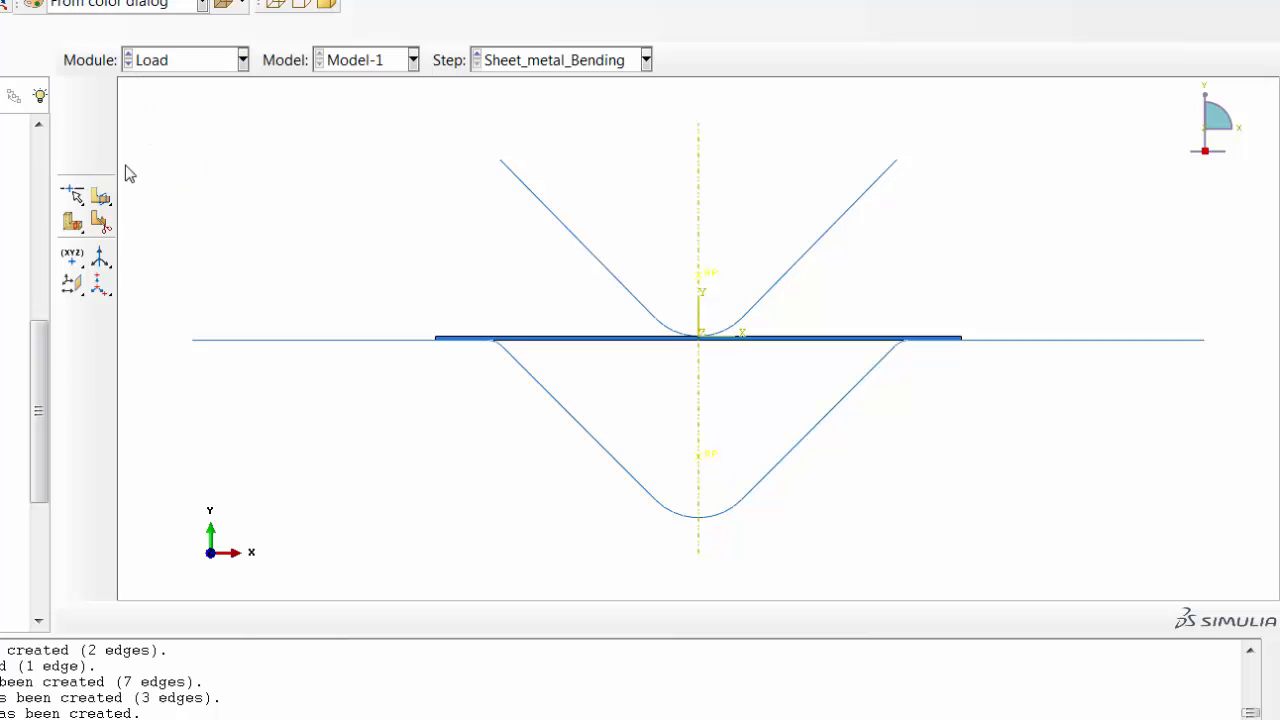
left_click(101, 130)
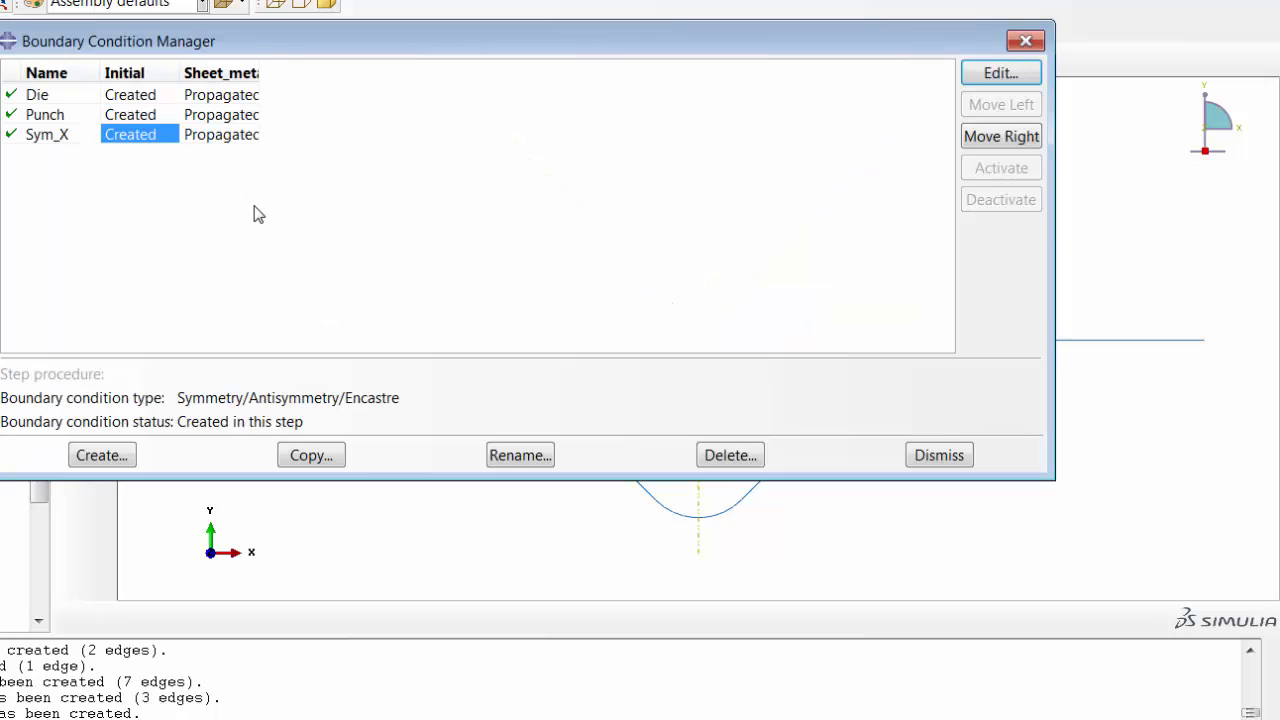
left_click(126, 451)
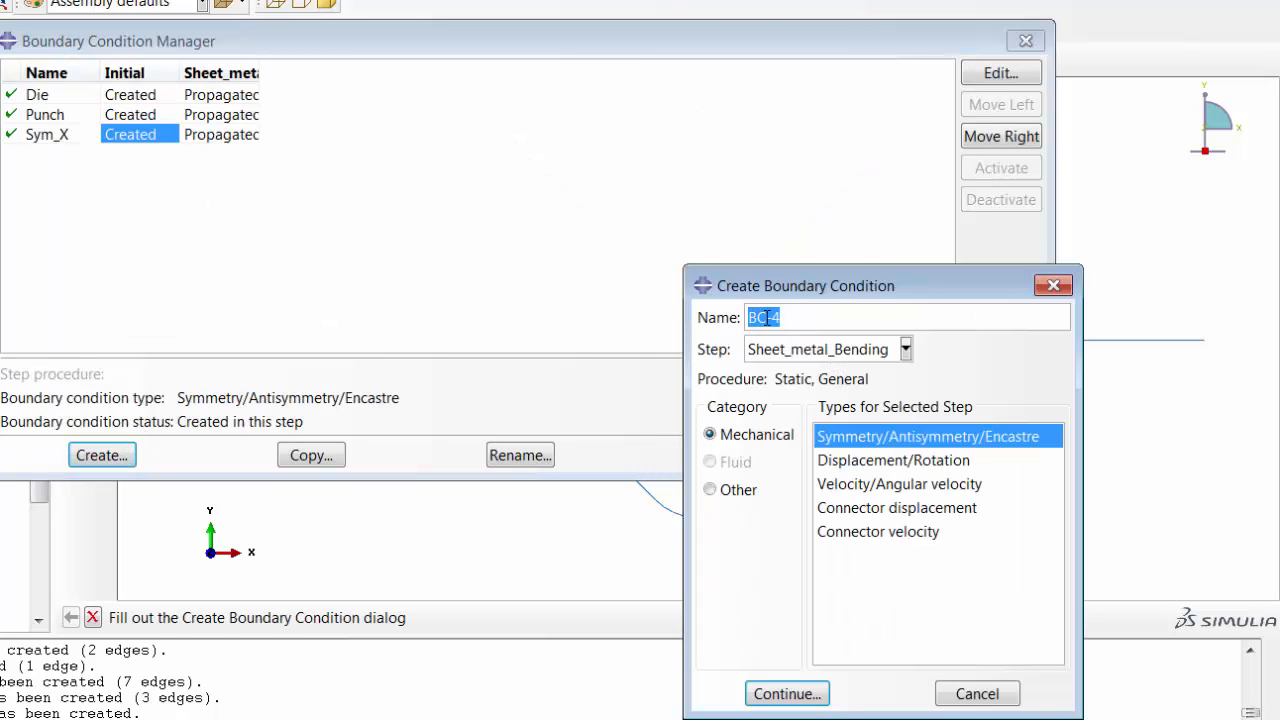
type("Punch_Movement")
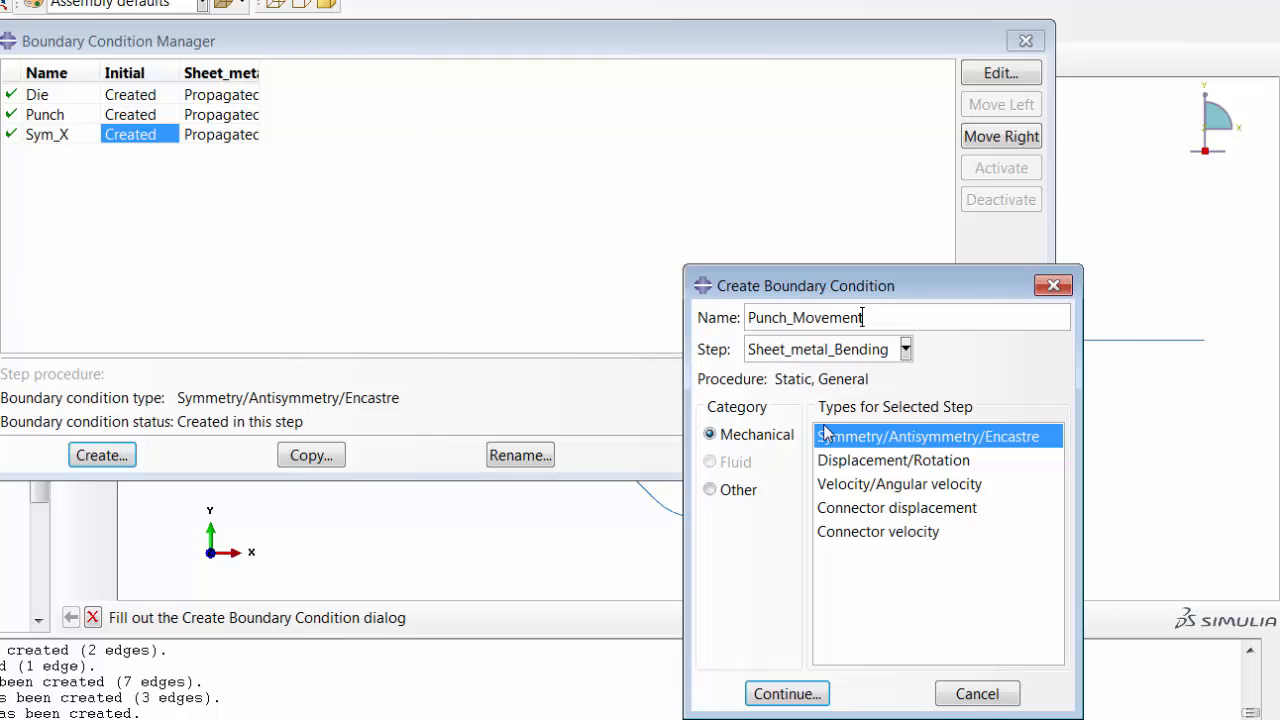
left_click(845, 458)
left_click(822, 693)
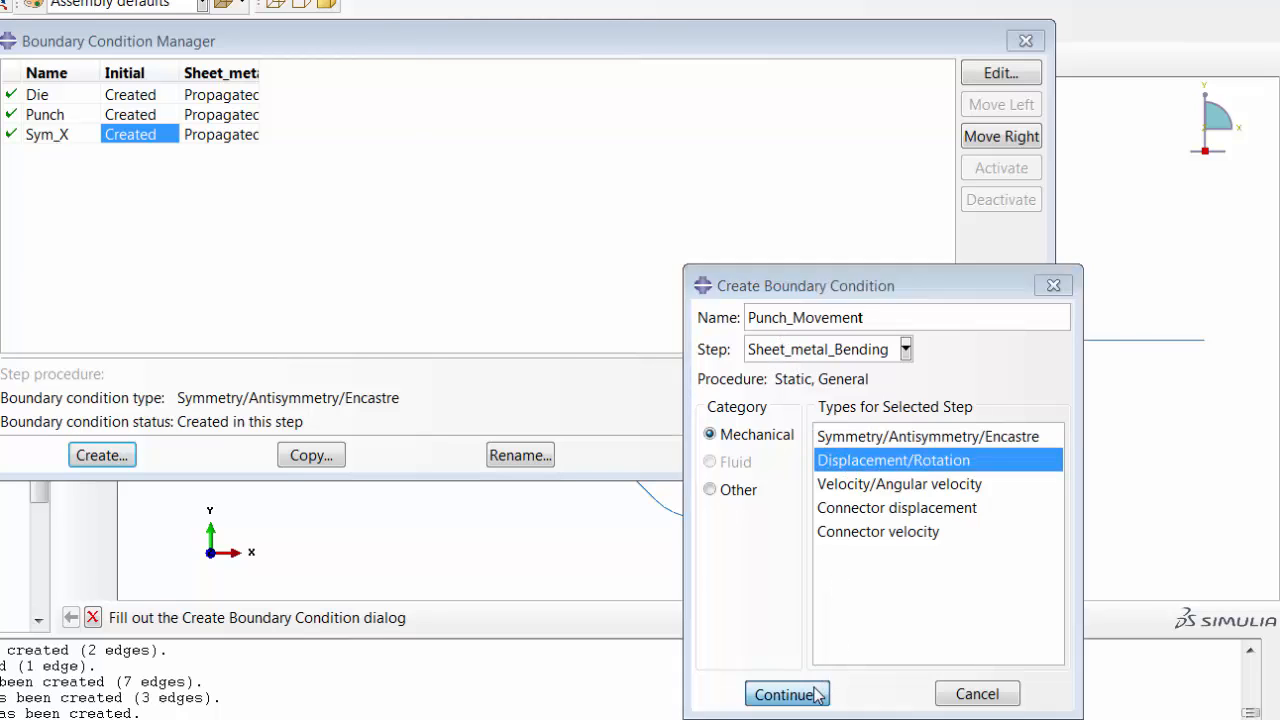
Apply Punch_Movement to the punch's reference point with U2 set to -43.8.
left_click(270, 384)
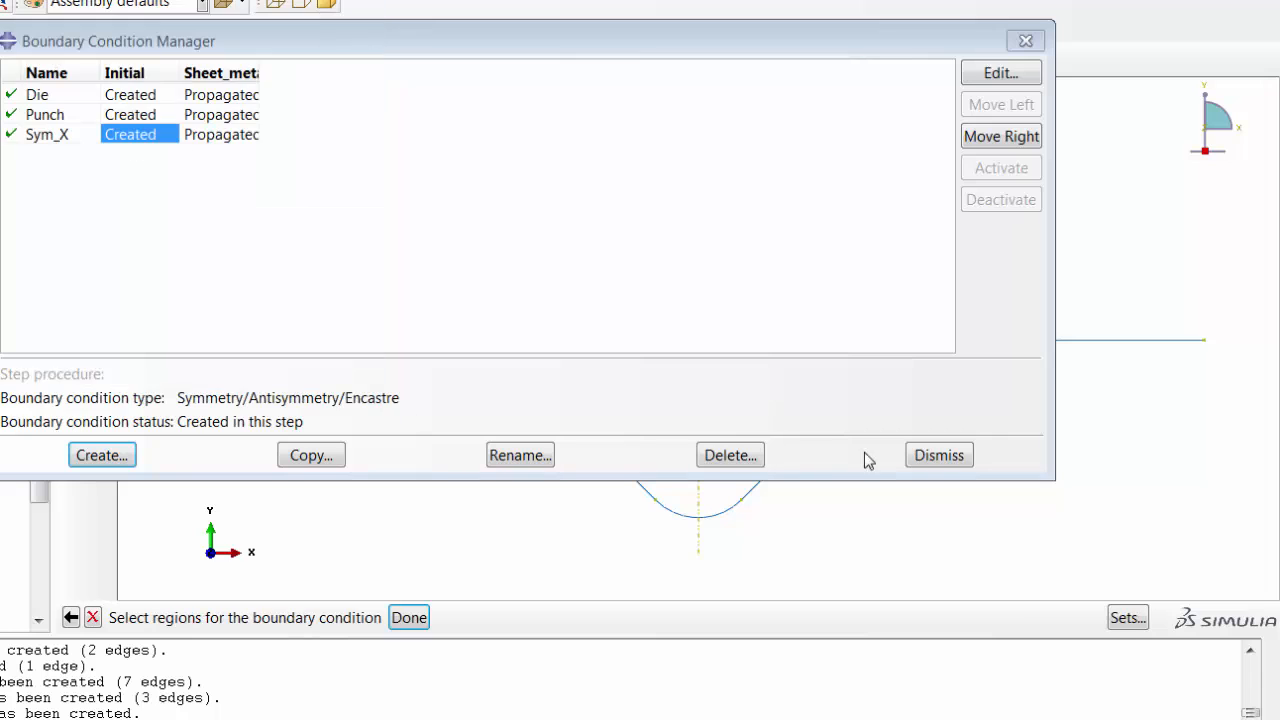
left_click(930, 456)
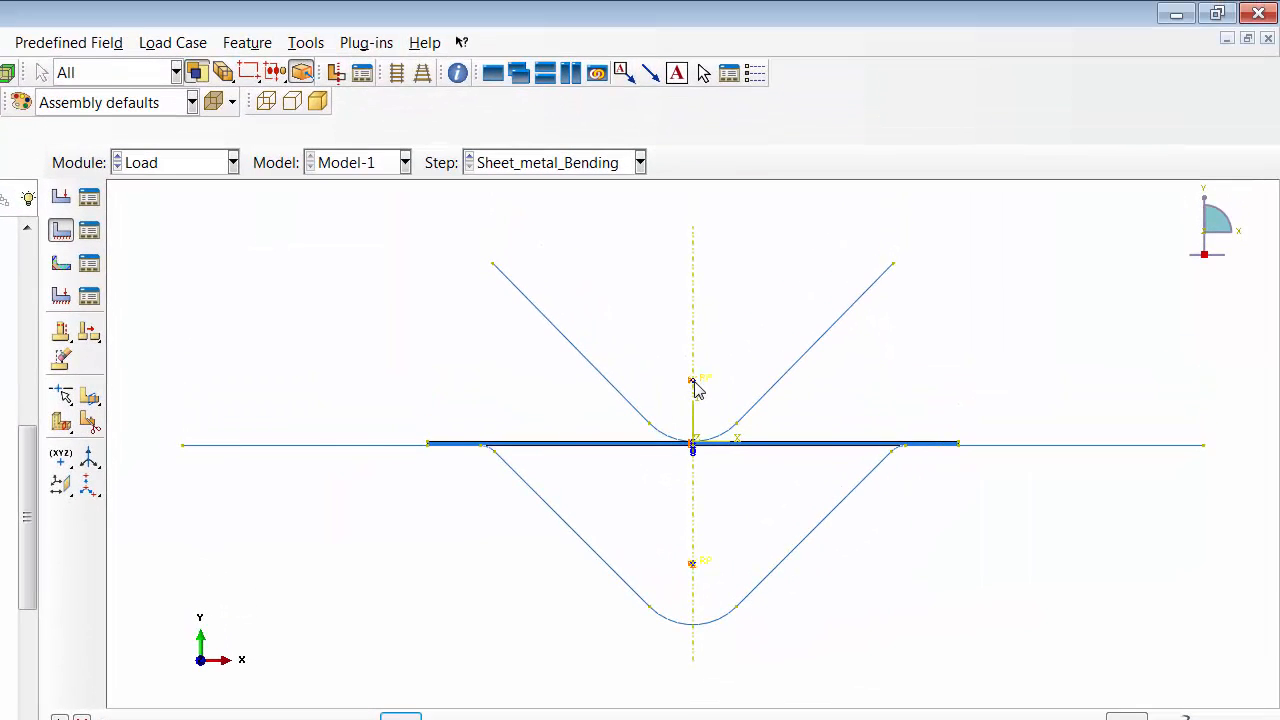
left_click(697, 318)
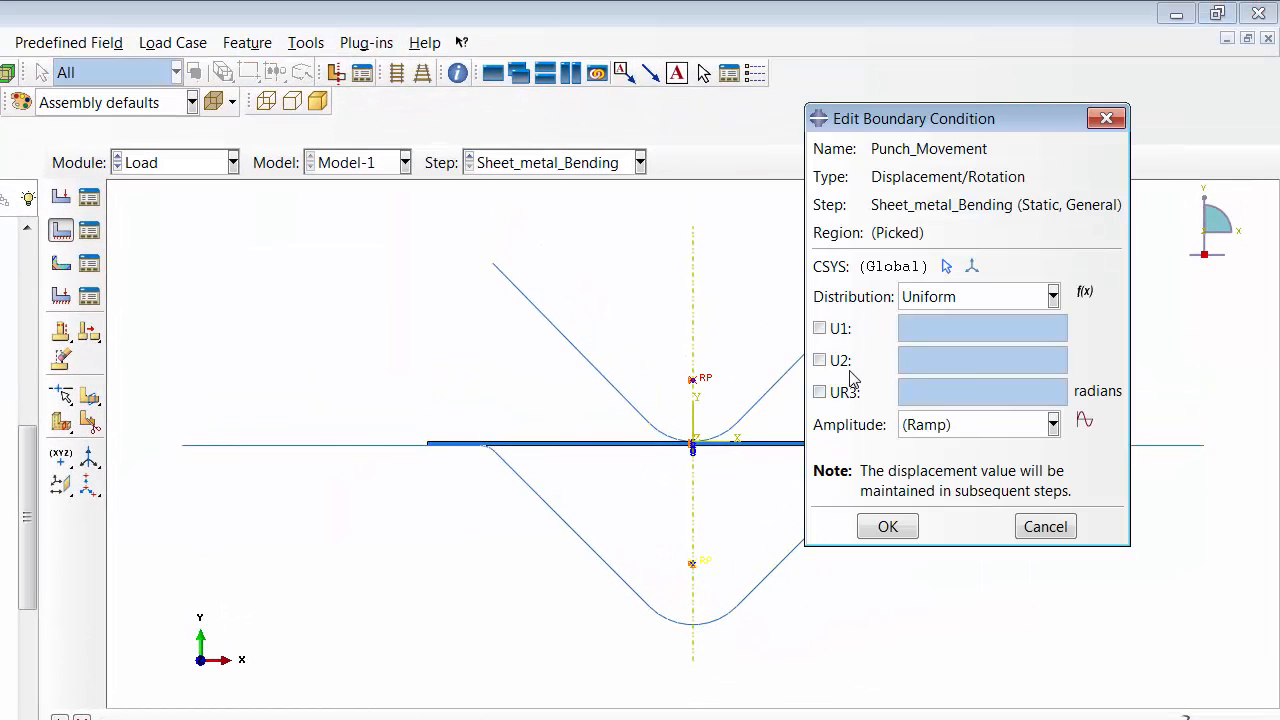
left_click(848, 366)
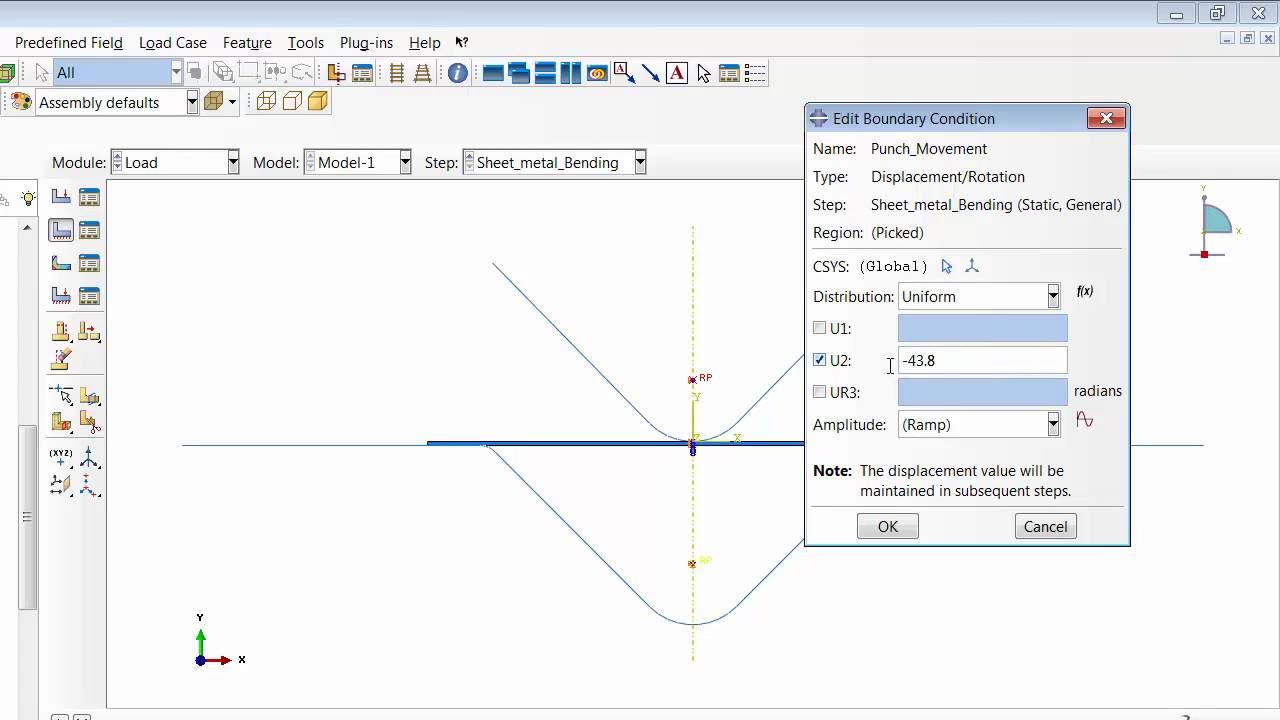
key("Return")
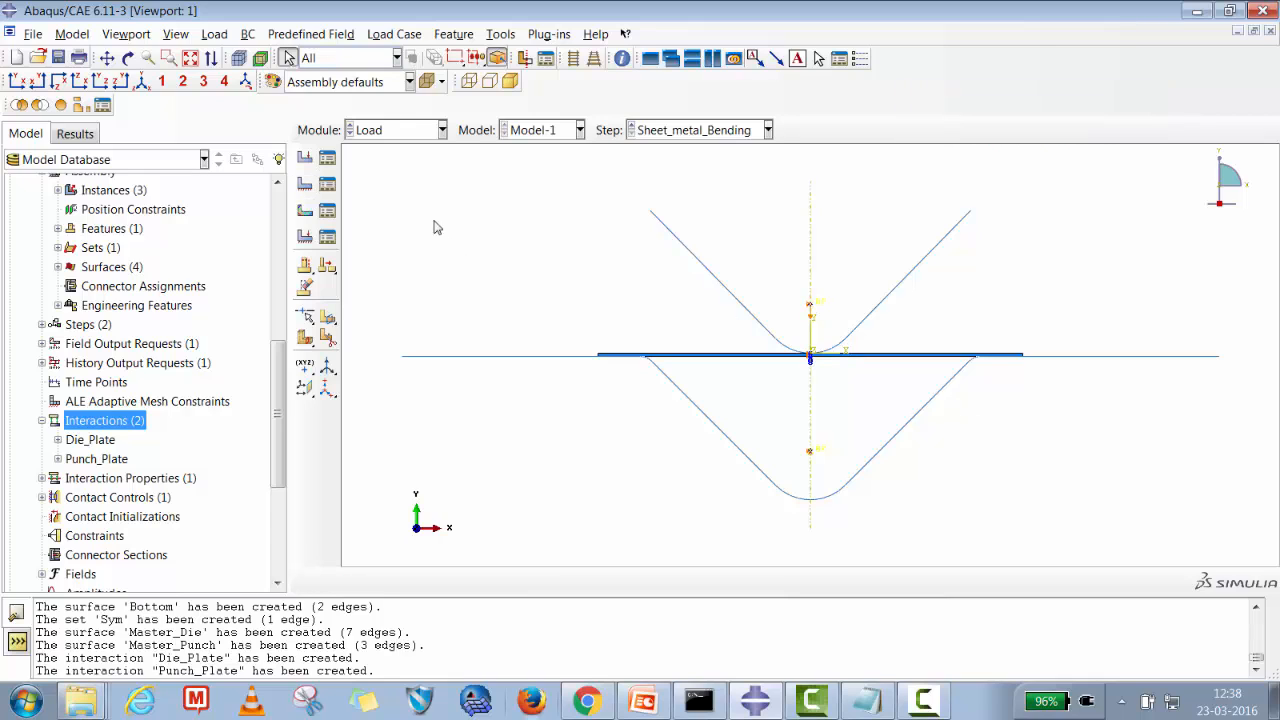
In the Job module, create a job named Sheetmetal_Bending for Model-1.
left_click(400, 132)
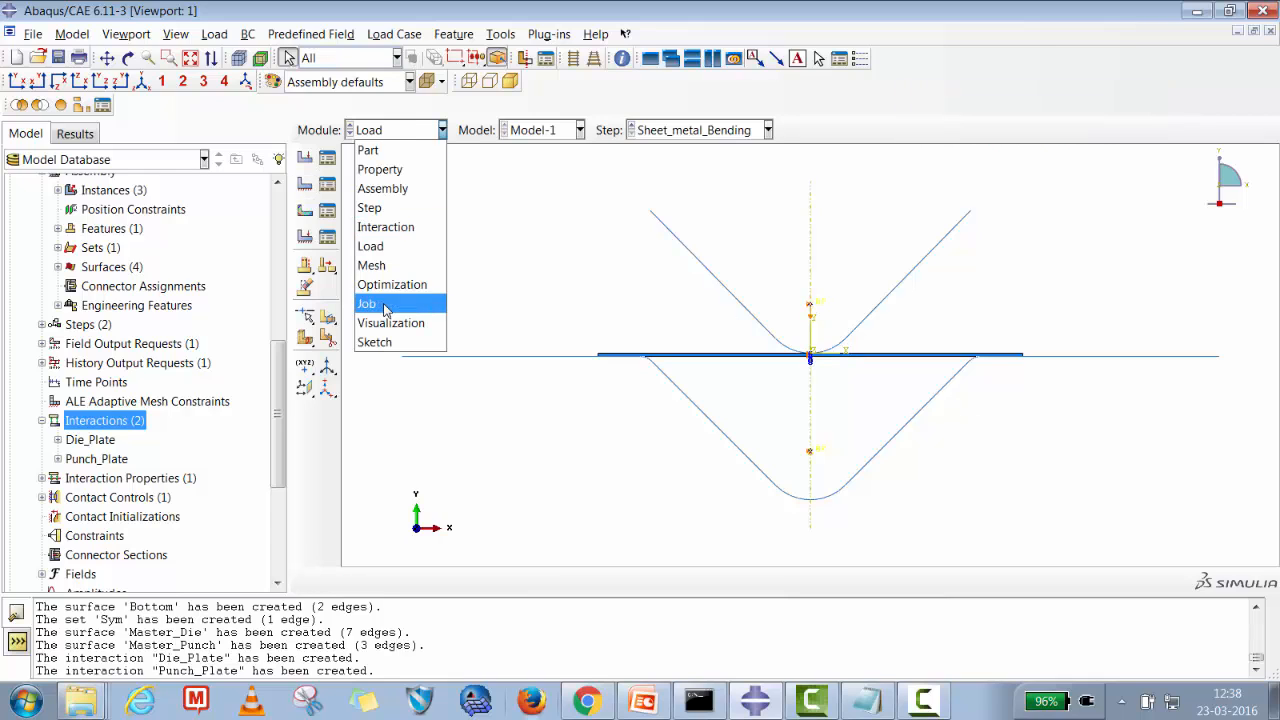
left_click(368, 303)
left_click_drag(906, 466, 703, 364)
left_click(625, 559)
left_click_drag(545, 323, 465, 317)
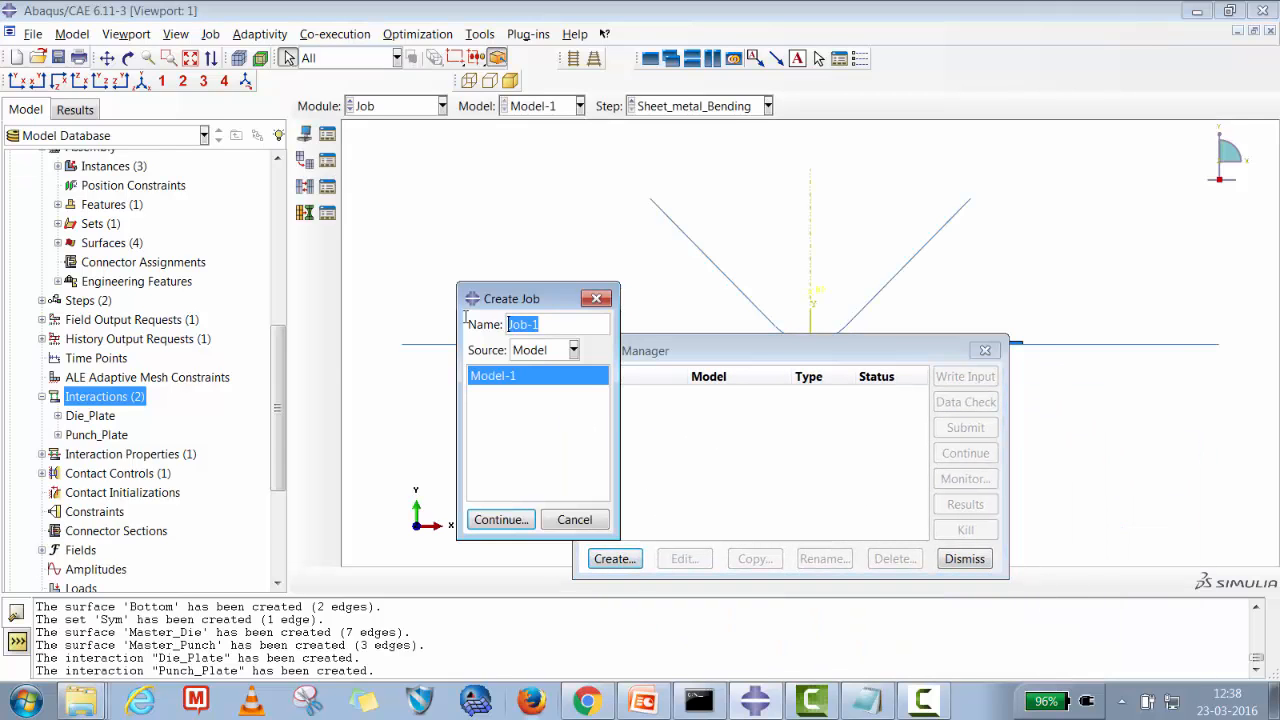
type("Sheetmetal_B")
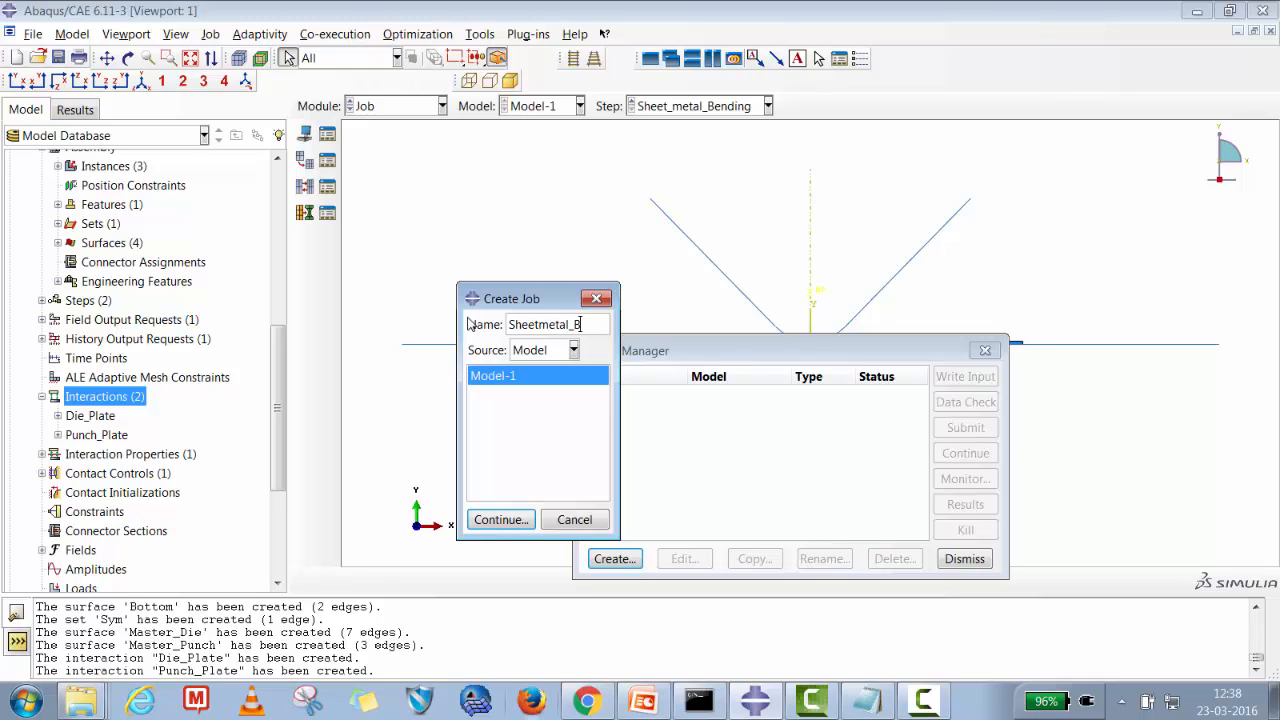
type("ending")
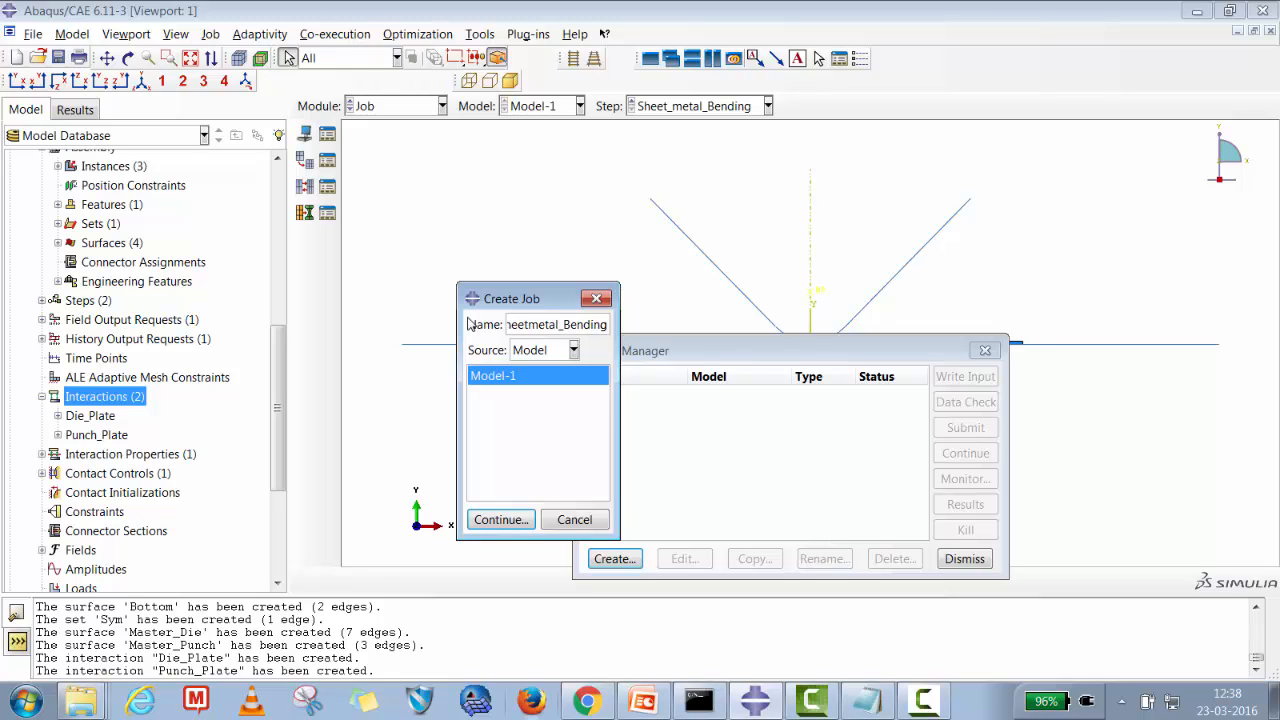
left_click(496, 520)
left_click(538, 598)
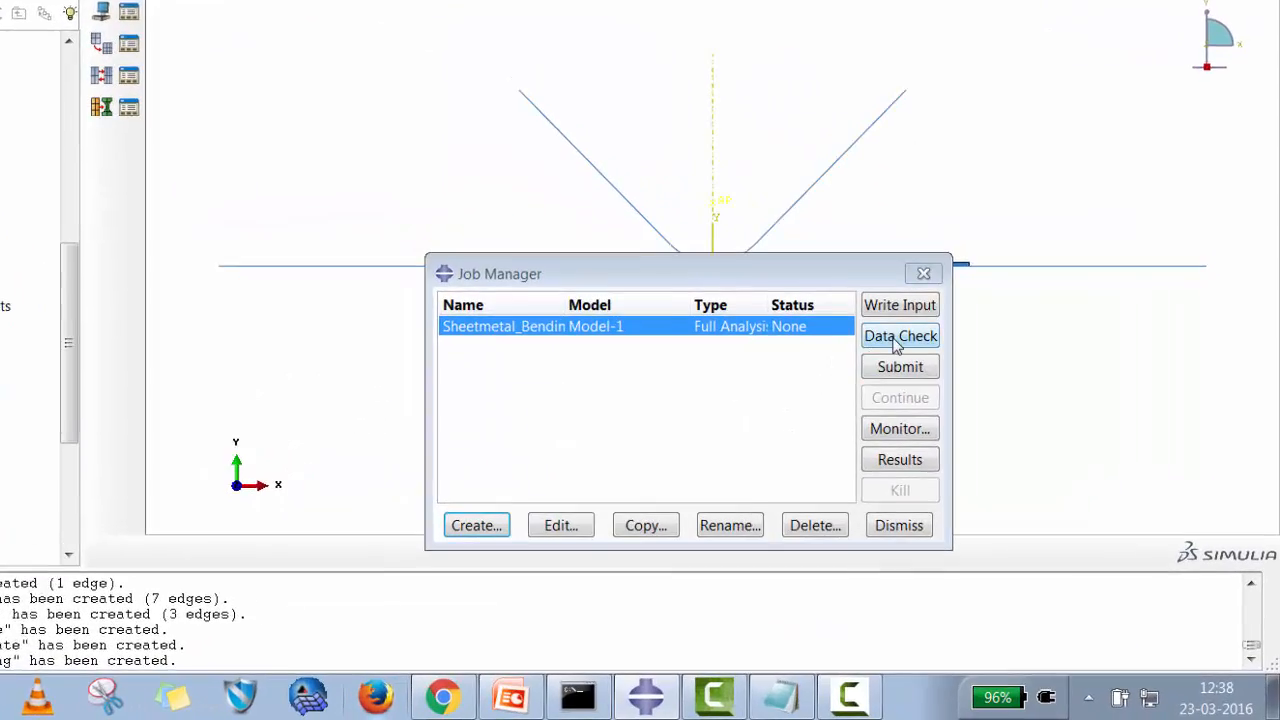
Run a data check on the Sheetmetal_Bending job and submit it for analysis.
left_click(888, 330)
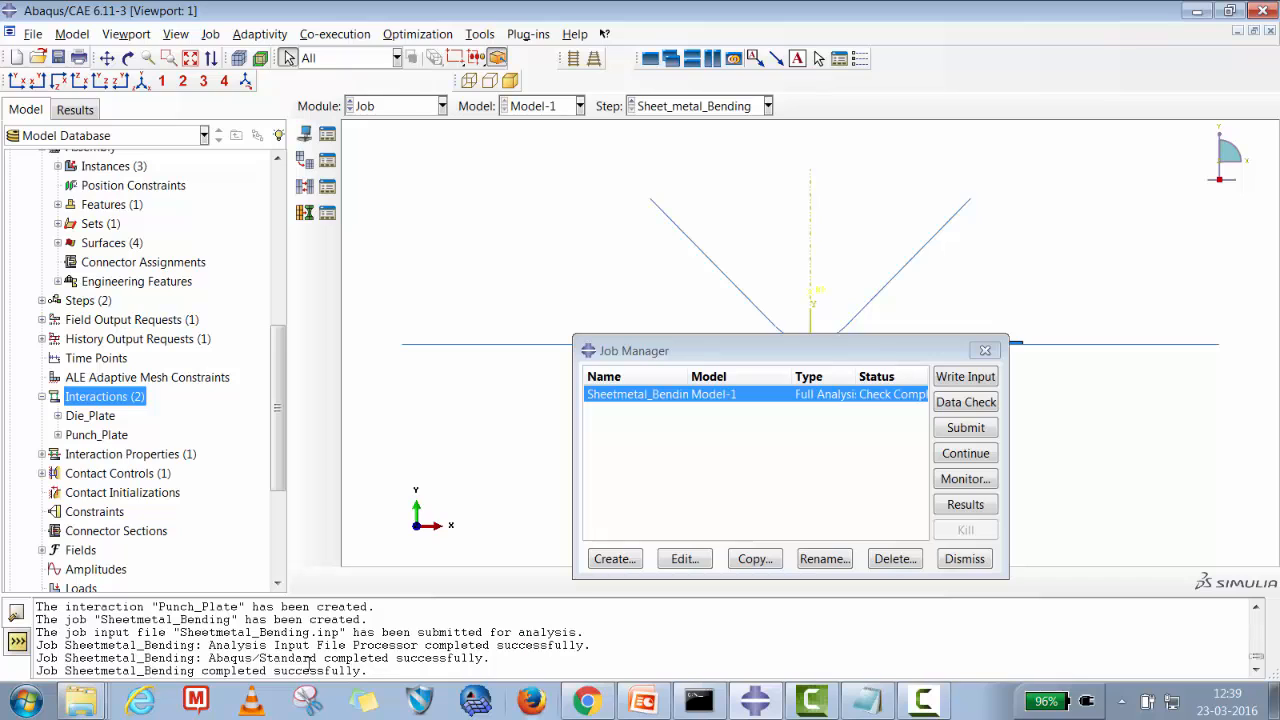
left_click(946, 430)
left_click(632, 436)
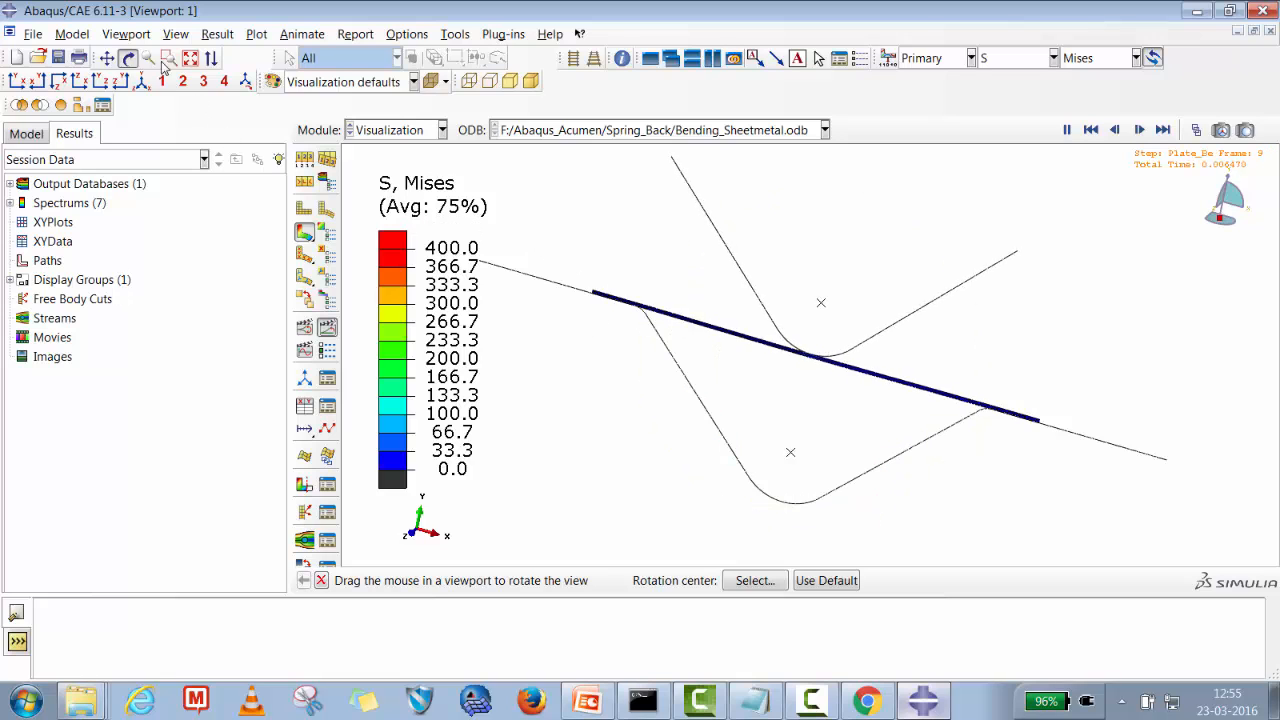
left_click(17, 81)
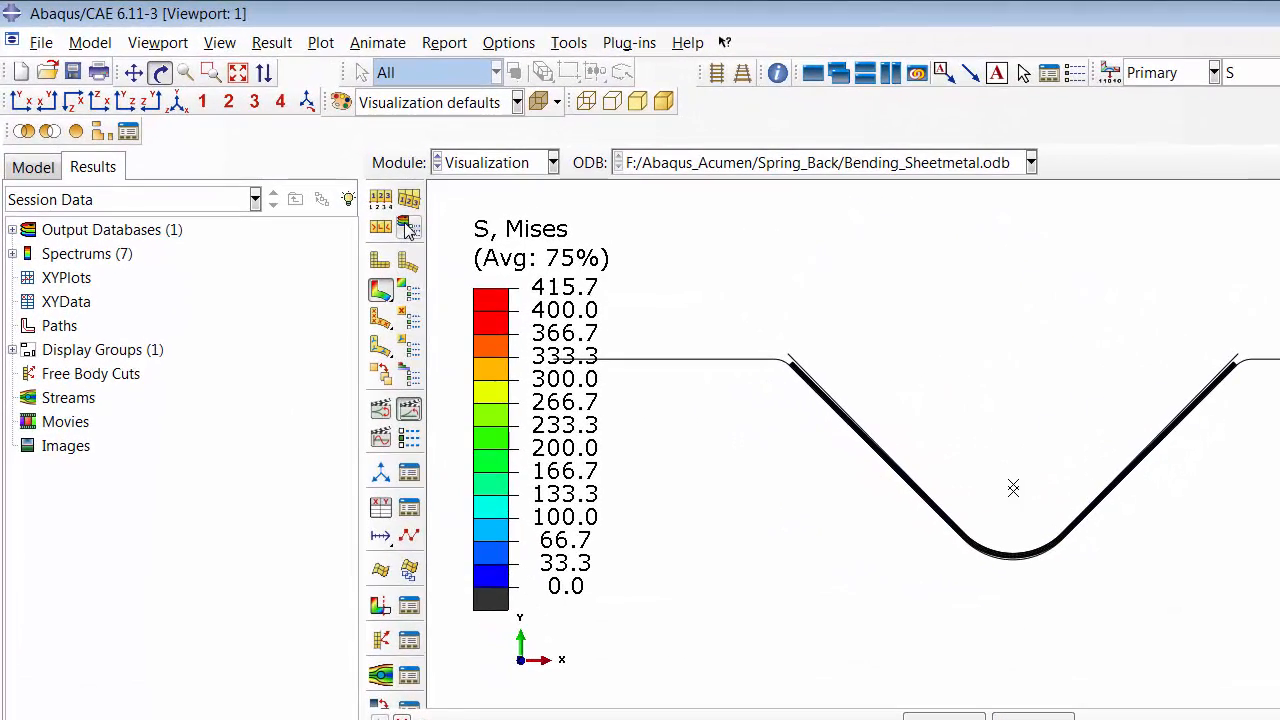
left_click(408, 226)
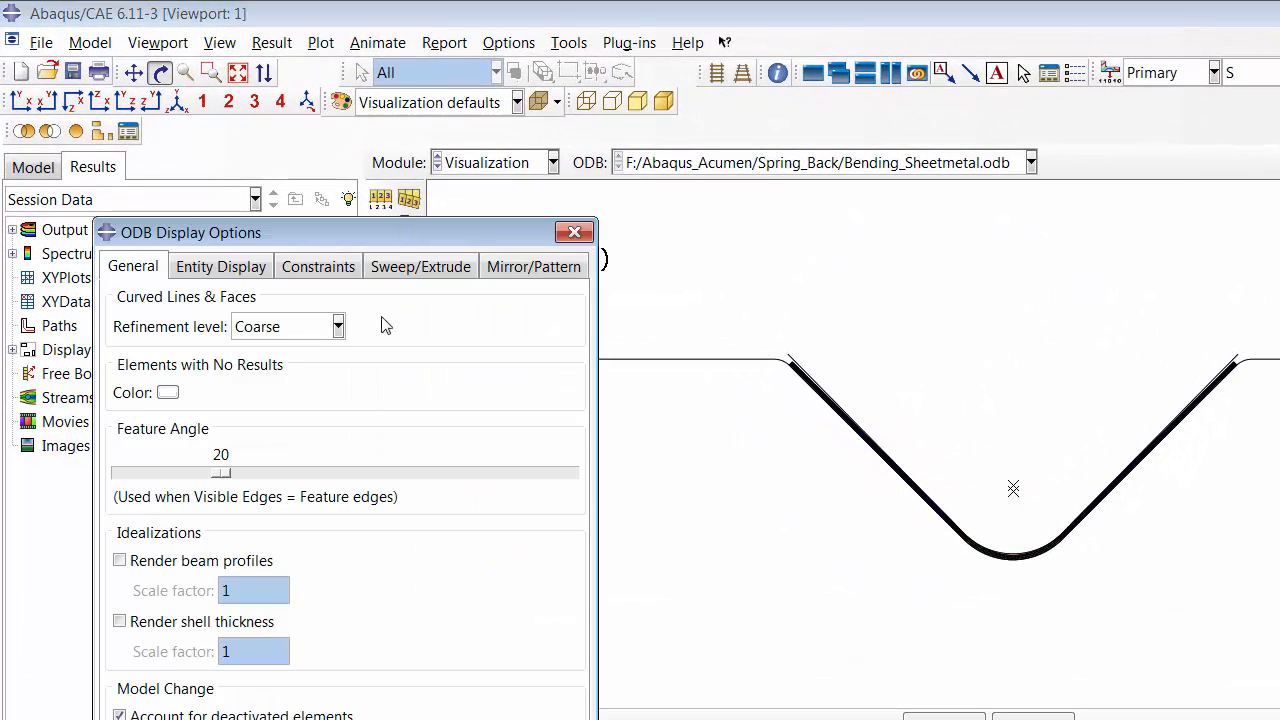
key("Escape")
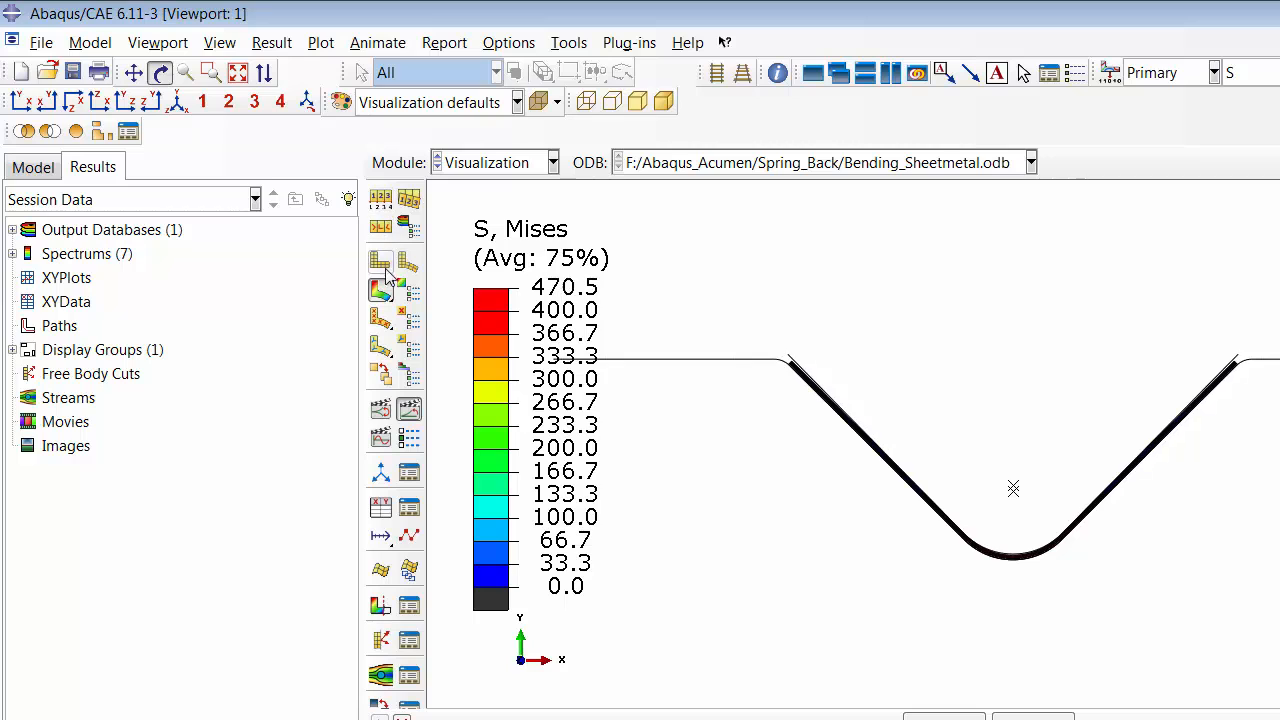
Set the superimposed plot's visible edges to free edges.
left_click(408, 199)
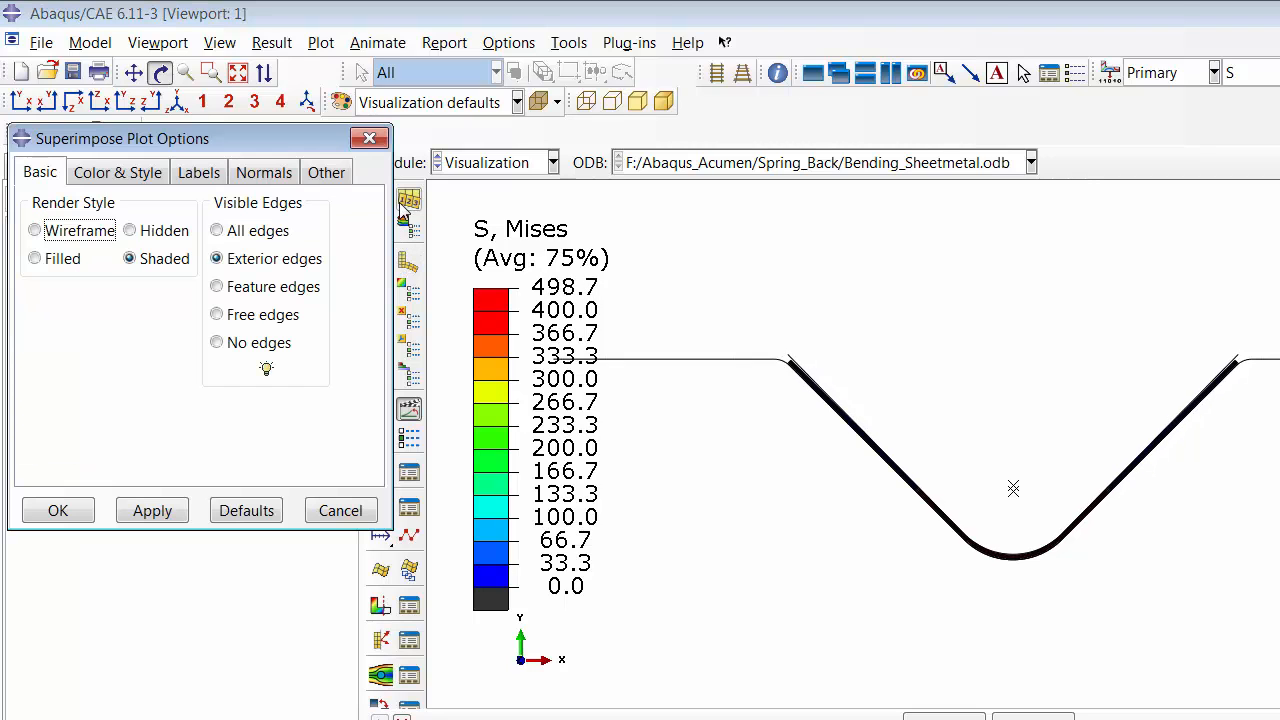
left_click(217, 314)
left_click(163, 514)
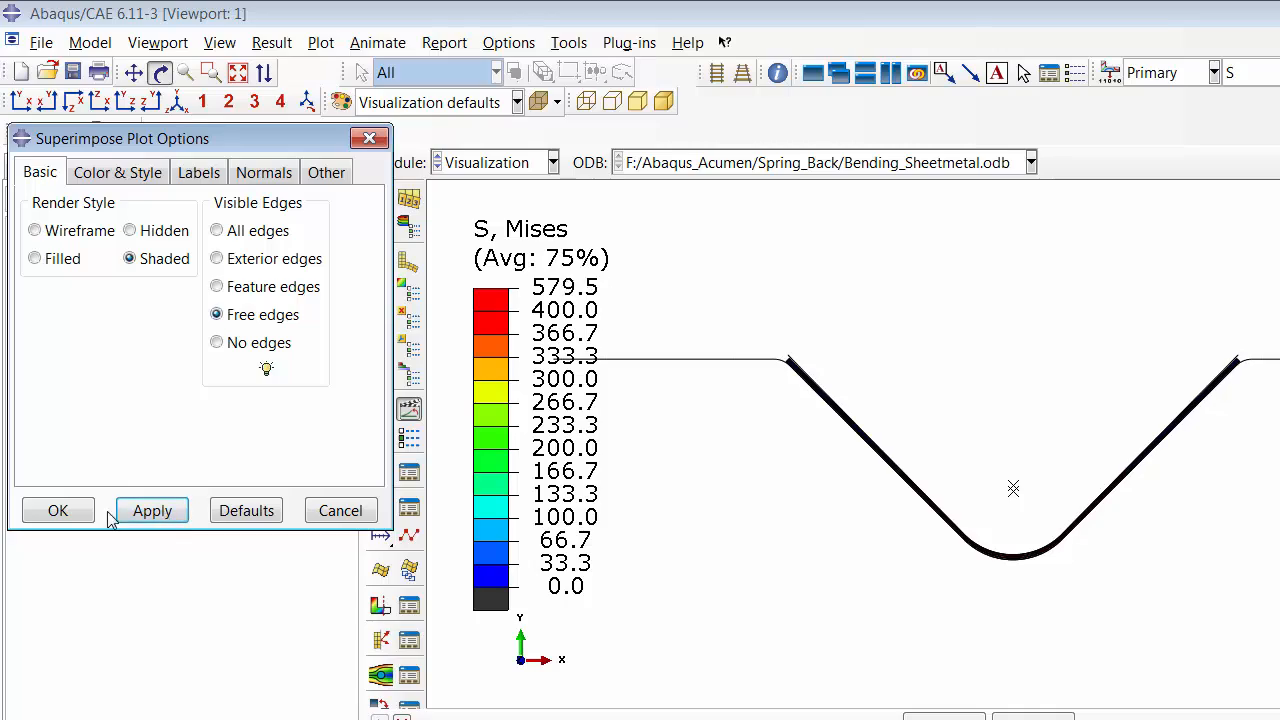
left_click(58, 510)
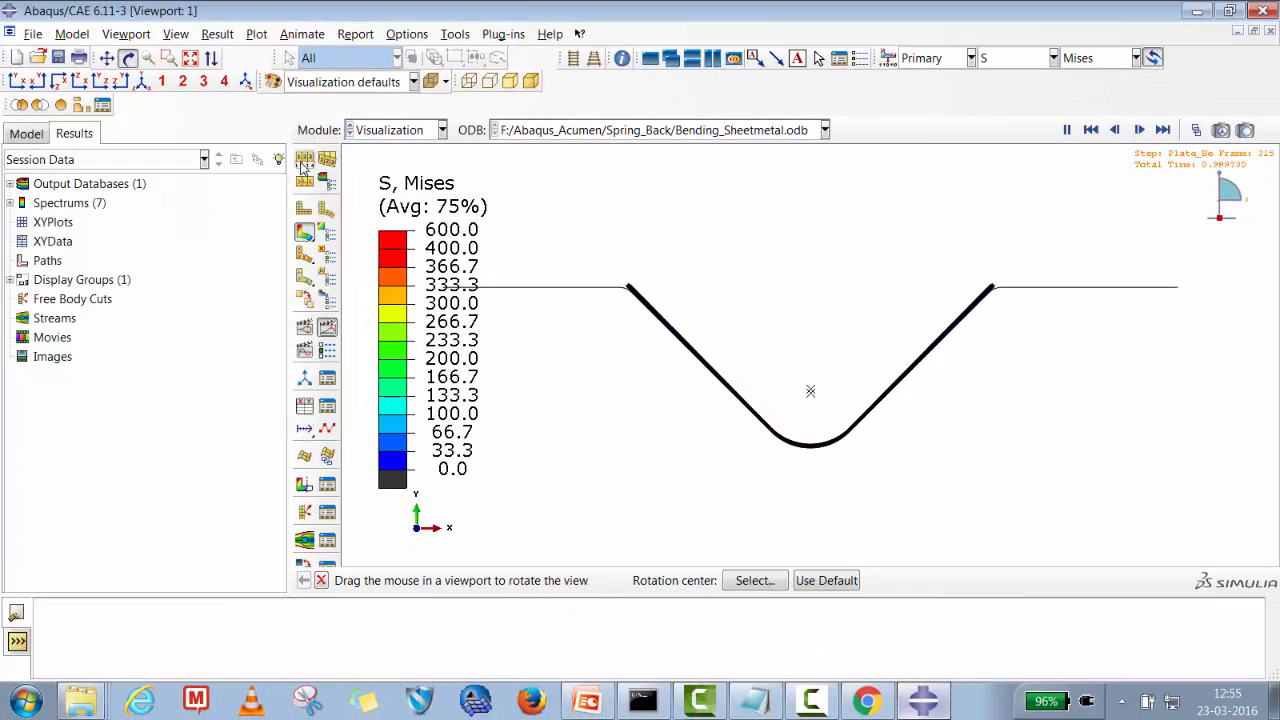
Set the common plot's visible edges to free edges and apply.
left_click(304, 160)
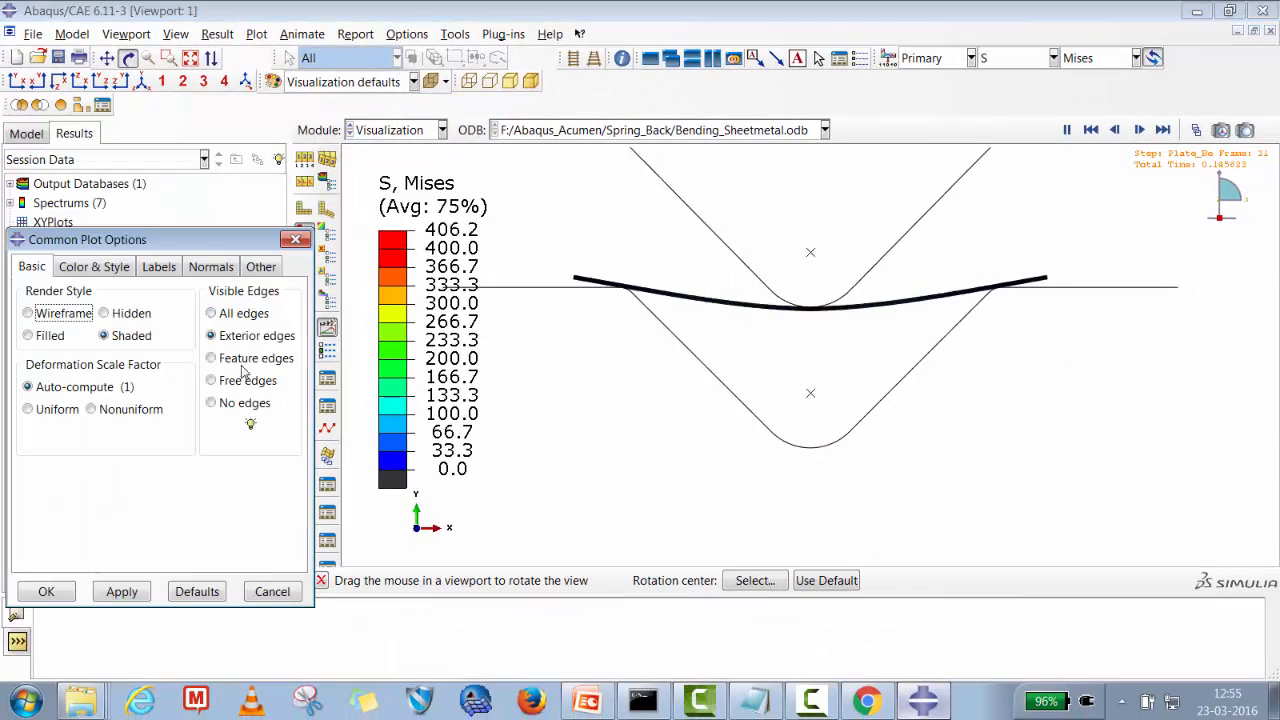
left_click(212, 380)
left_click(122, 591)
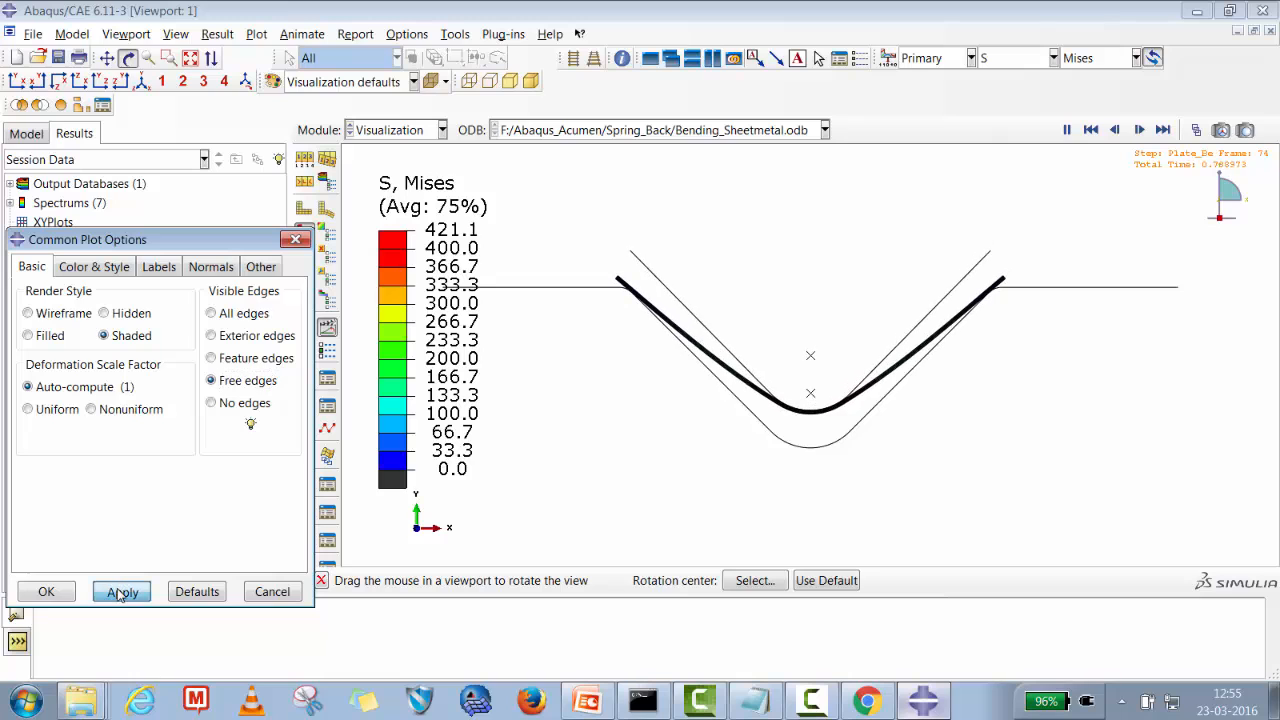
Close the plot options and extrude the plate elements to a depth of 50 in the ODB display options.
left_click(55, 596)
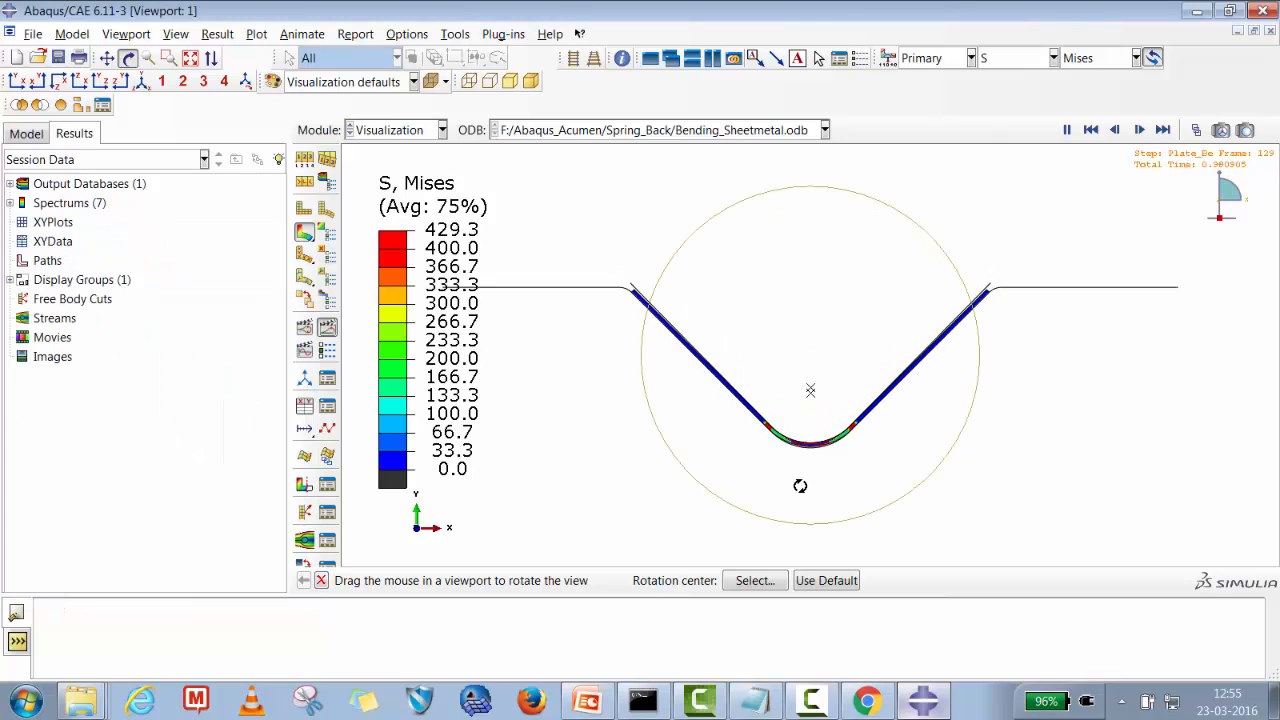
left_click(169, 57)
left_click_drag(754, 402, 982, 507)
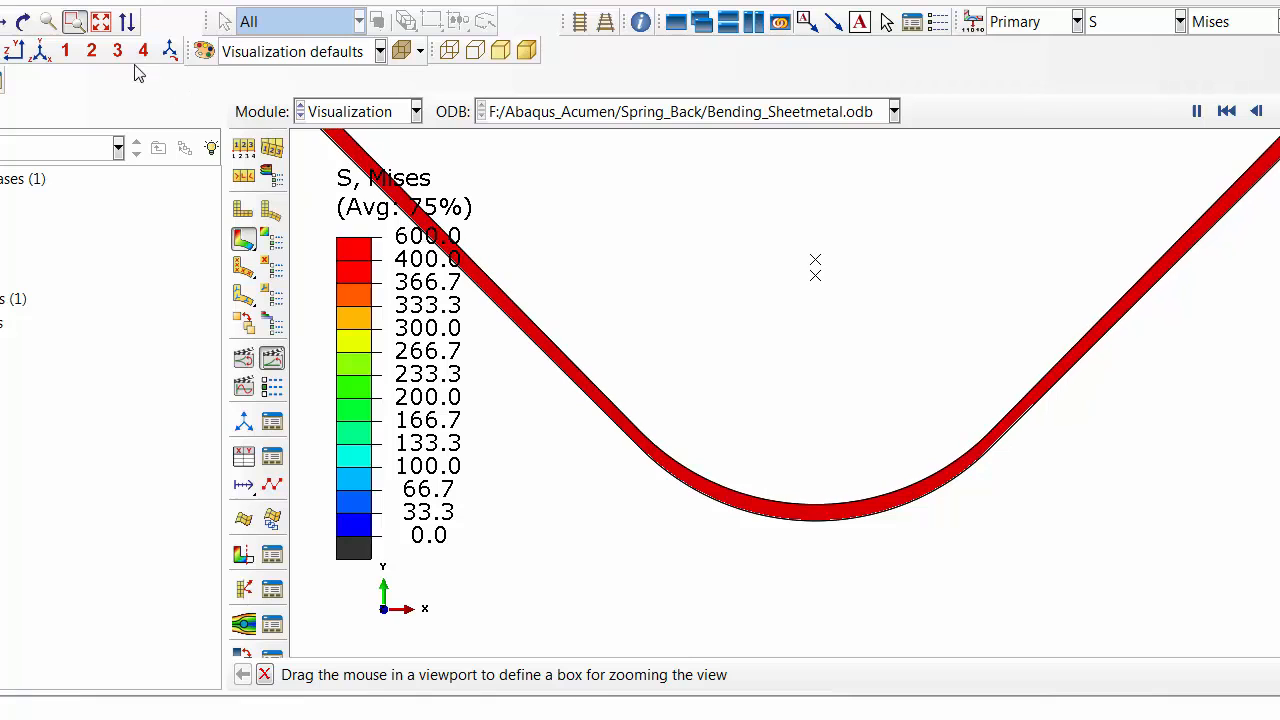
left_click(101, 24)
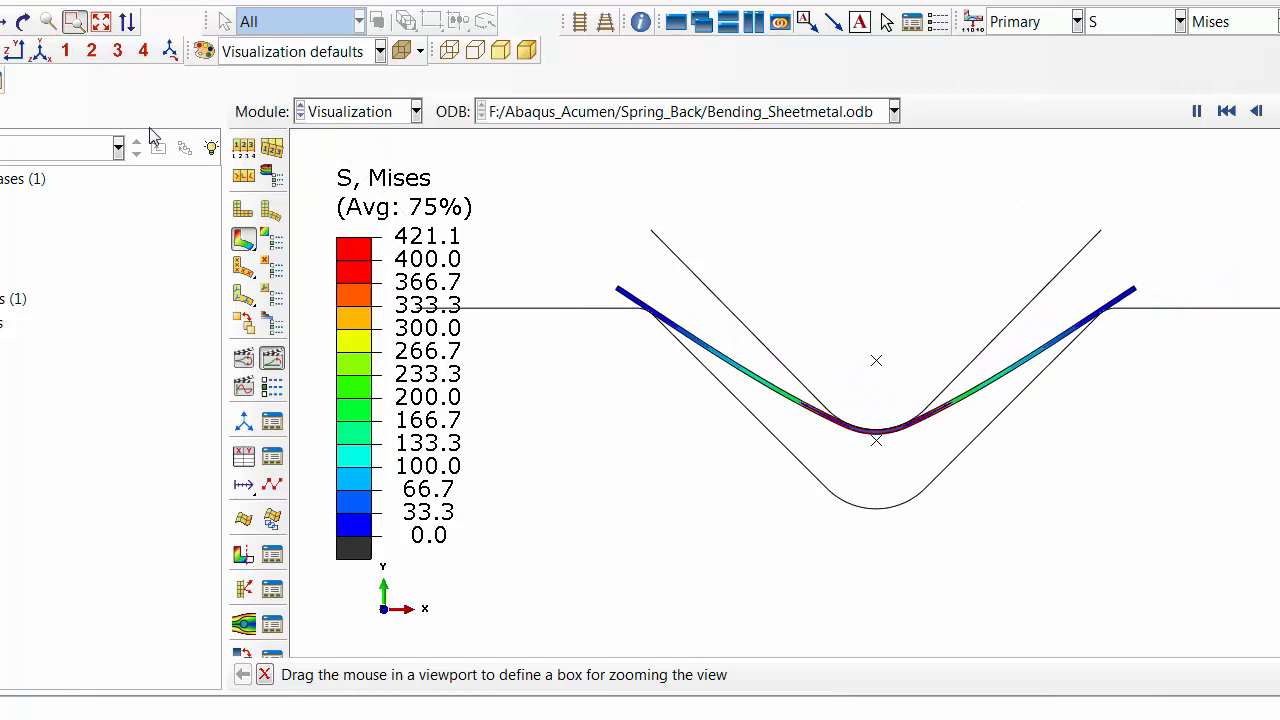
left_click(22, 21)
left_click_drag(1120, 346, 586, 434)
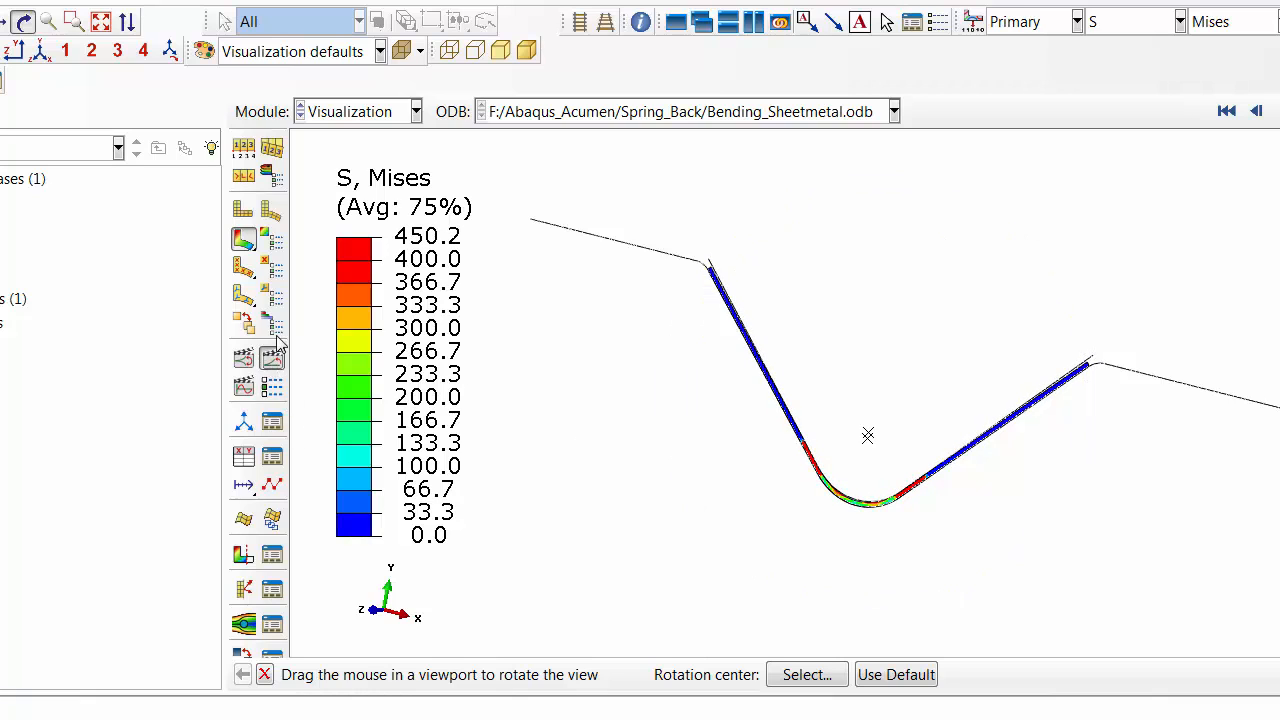
left_click(273, 178)
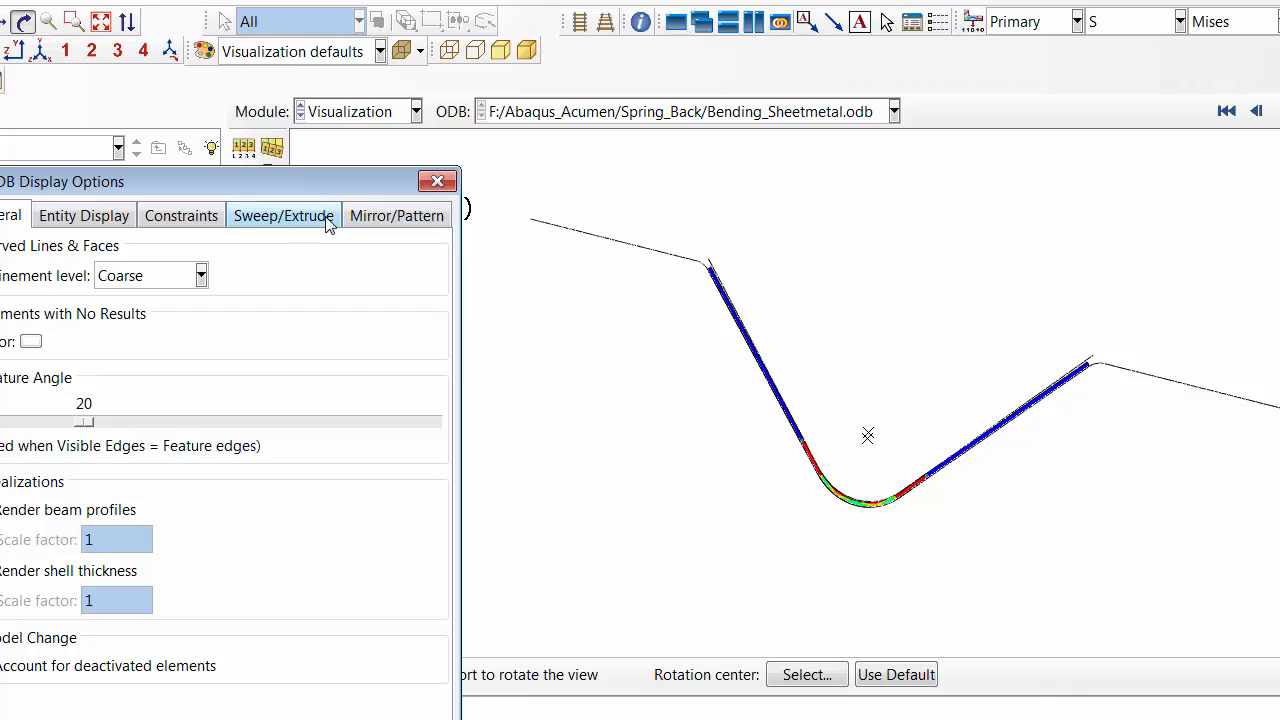
left_click(324, 221)
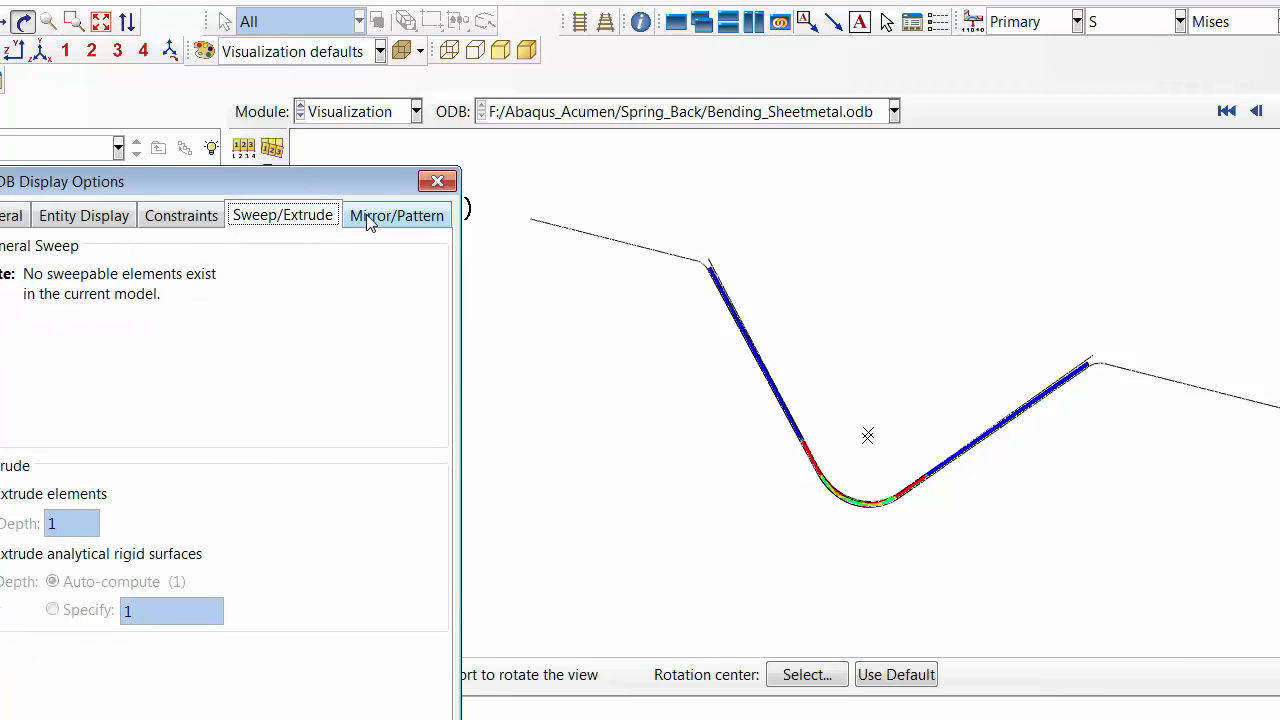
left_click(369, 218)
left_click(318, 220)
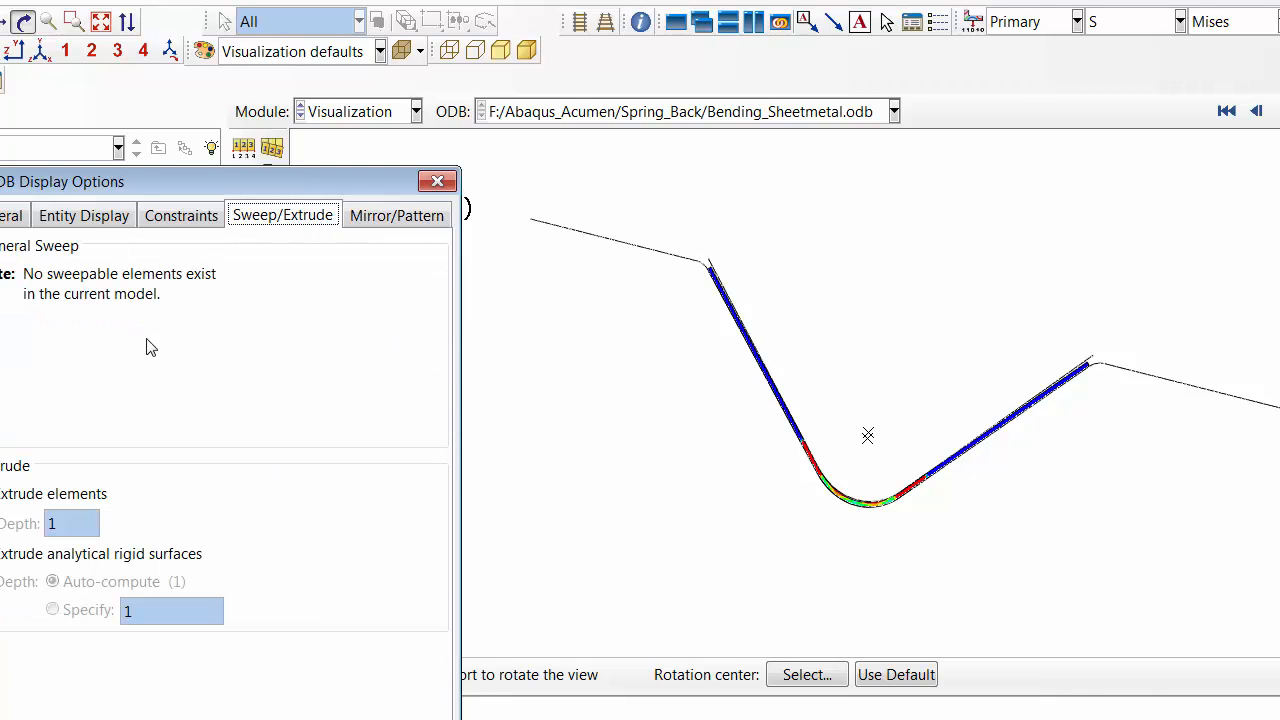
left_click(10, 494)
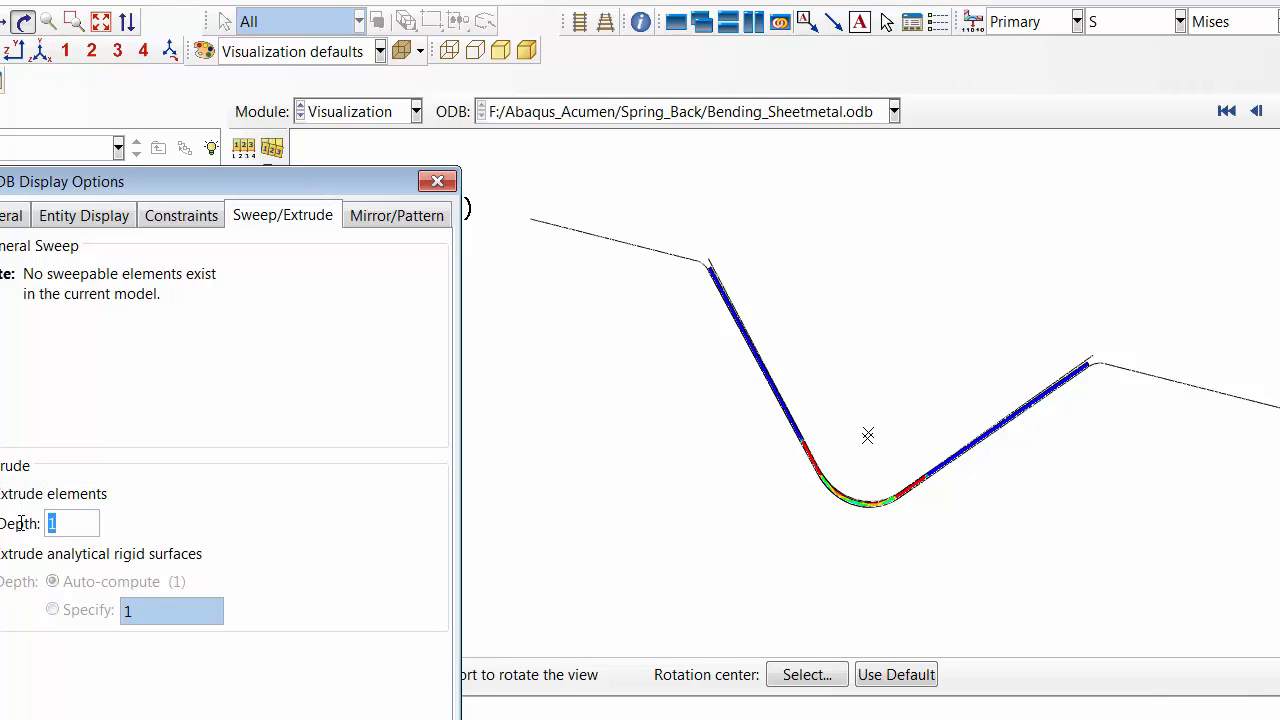
type("50")
left_click(60, 554)
left_click(72, 612)
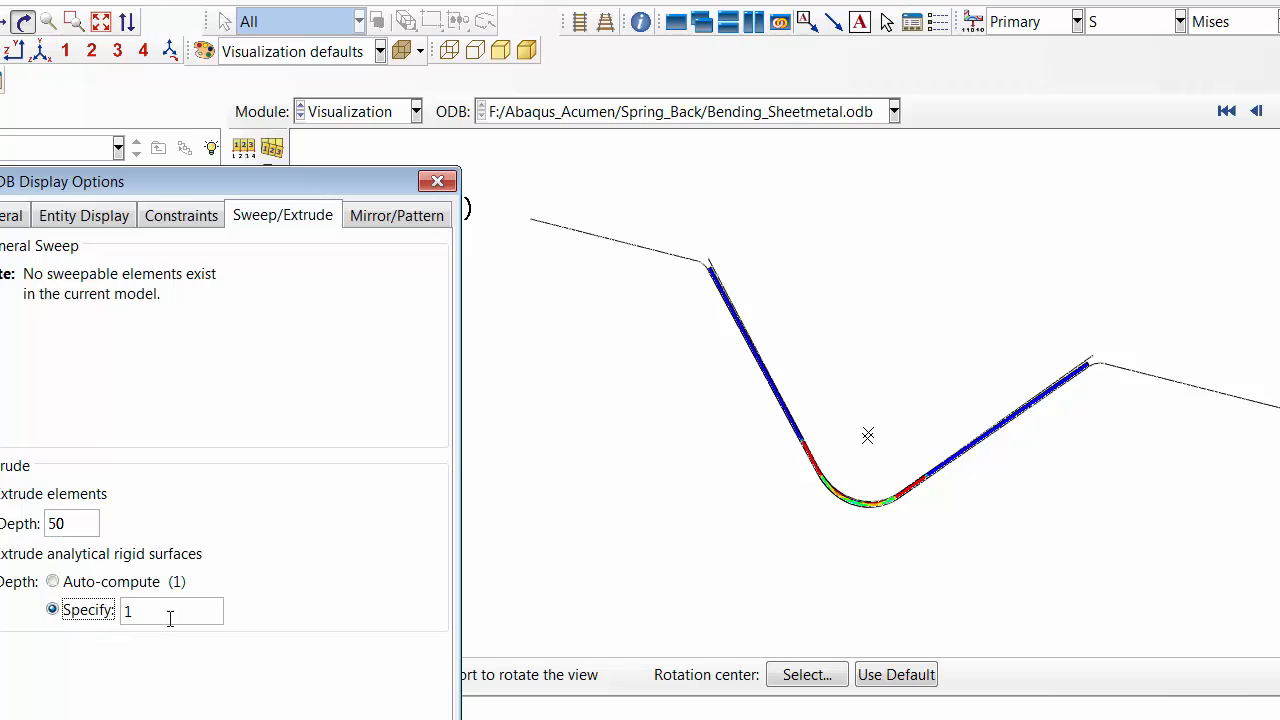
left_click_drag(170, 618, 91, 612)
left_click(130, 719)
left_click(395, 719)
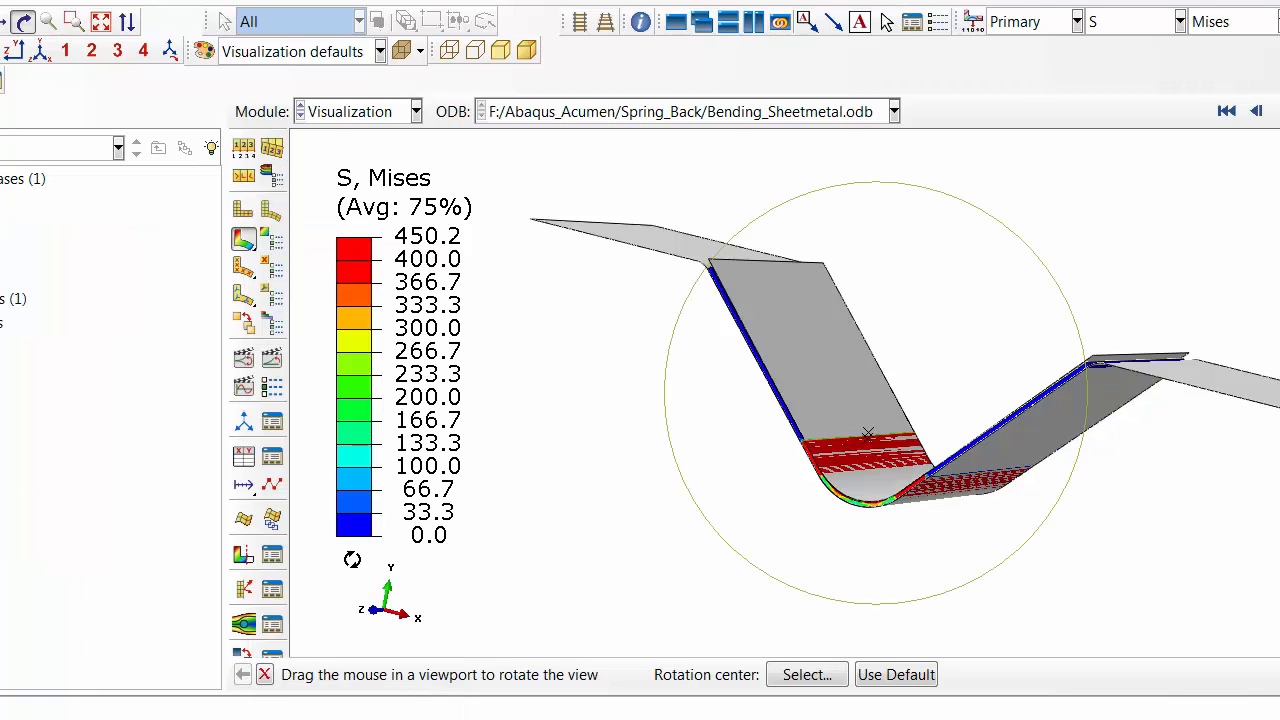
Animate the stress time history, then switch the field output to reaction force component RF2.
left_click(271, 360)
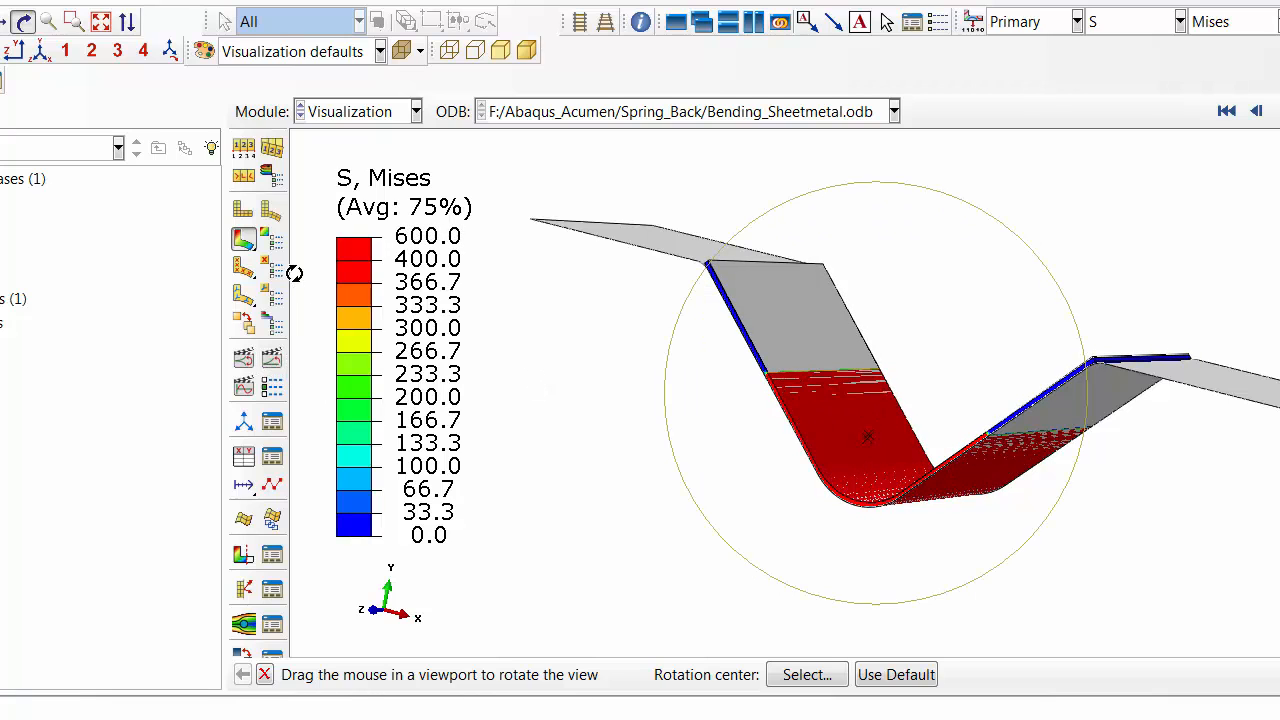
left_click(141, 2)
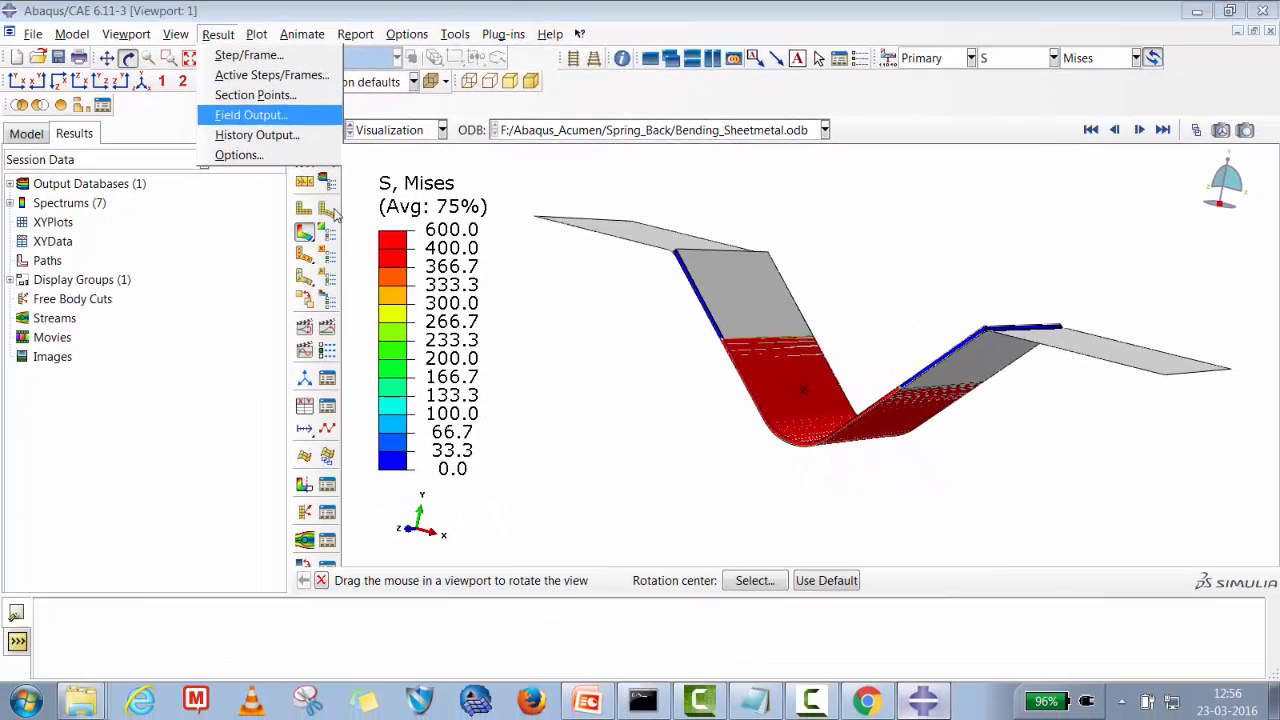
key("Return")
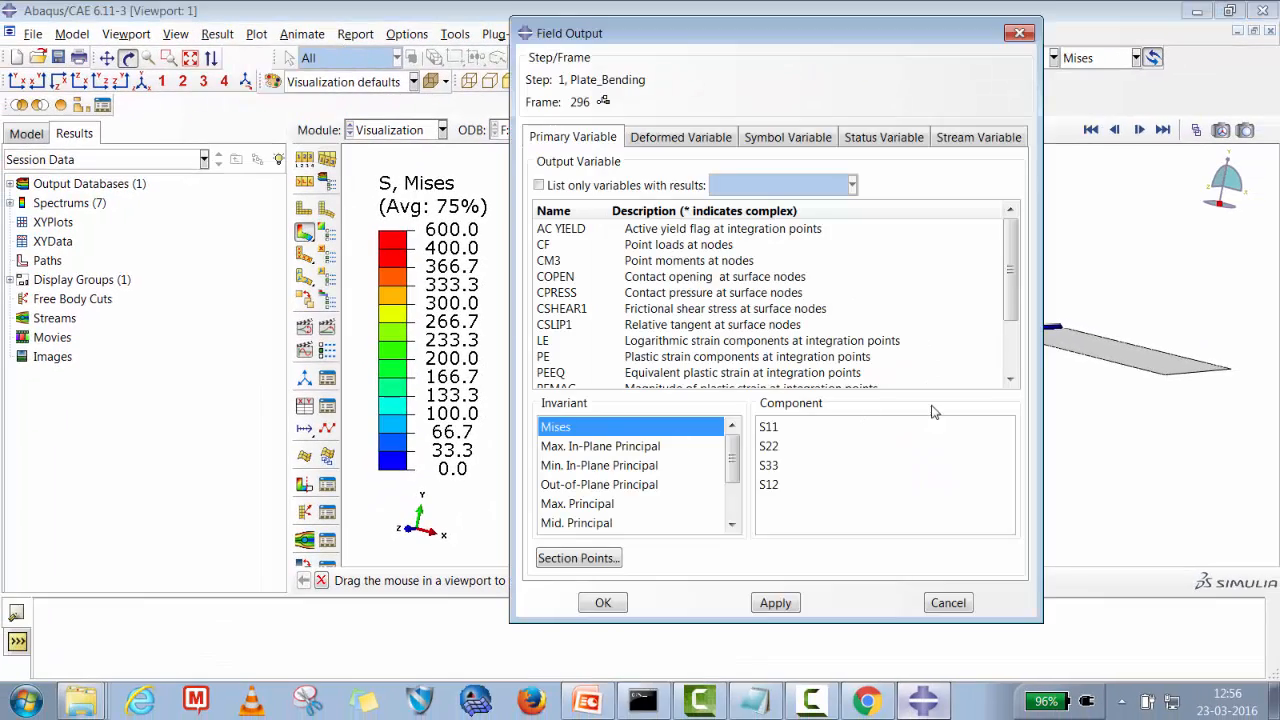
left_click_drag(1012, 305, 1012, 341)
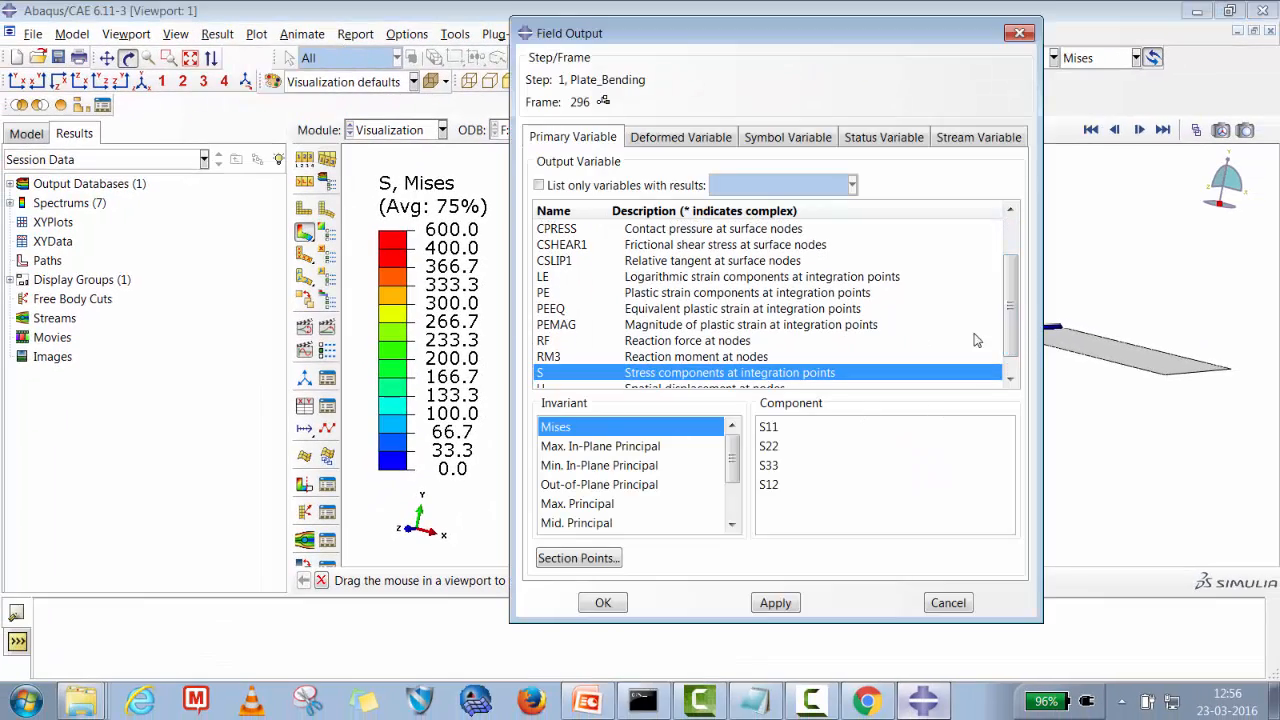
left_click(720, 341)
left_click(770, 446)
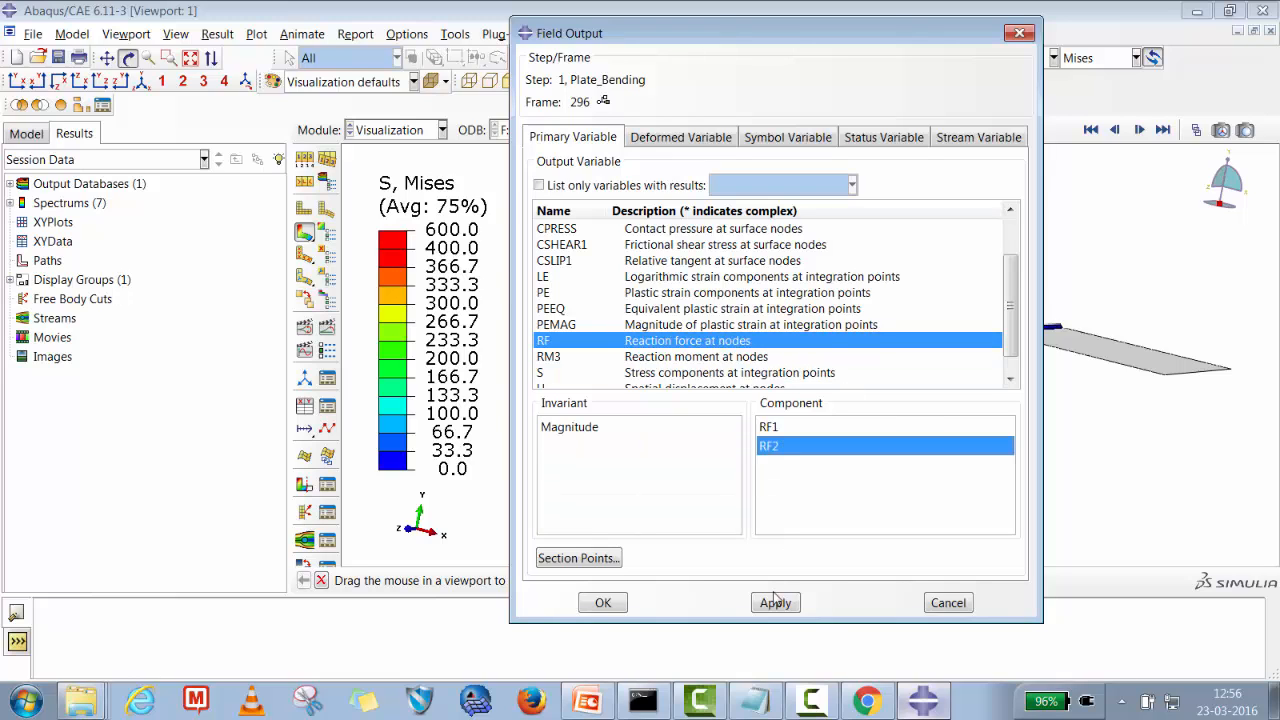
left_click(775, 603)
left_click(603, 603)
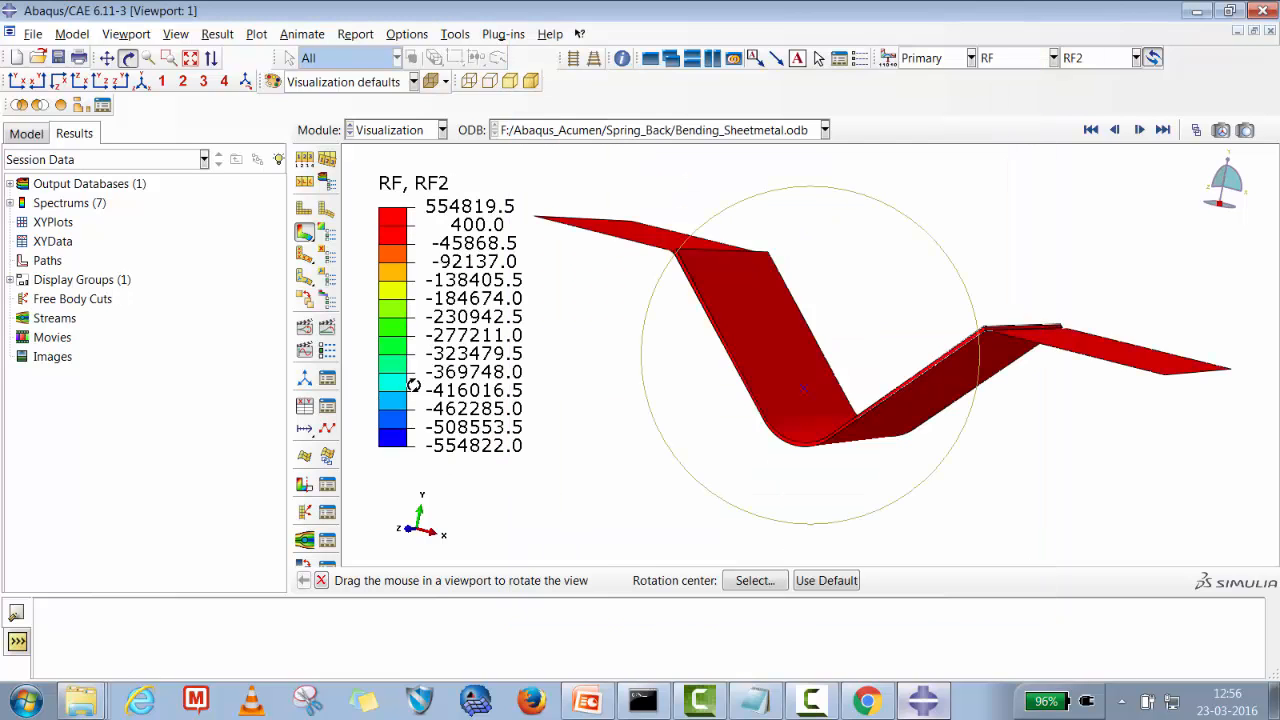
Play and stop the RF2 time-history animation, then jump to the last frame.
left_click(327, 328)
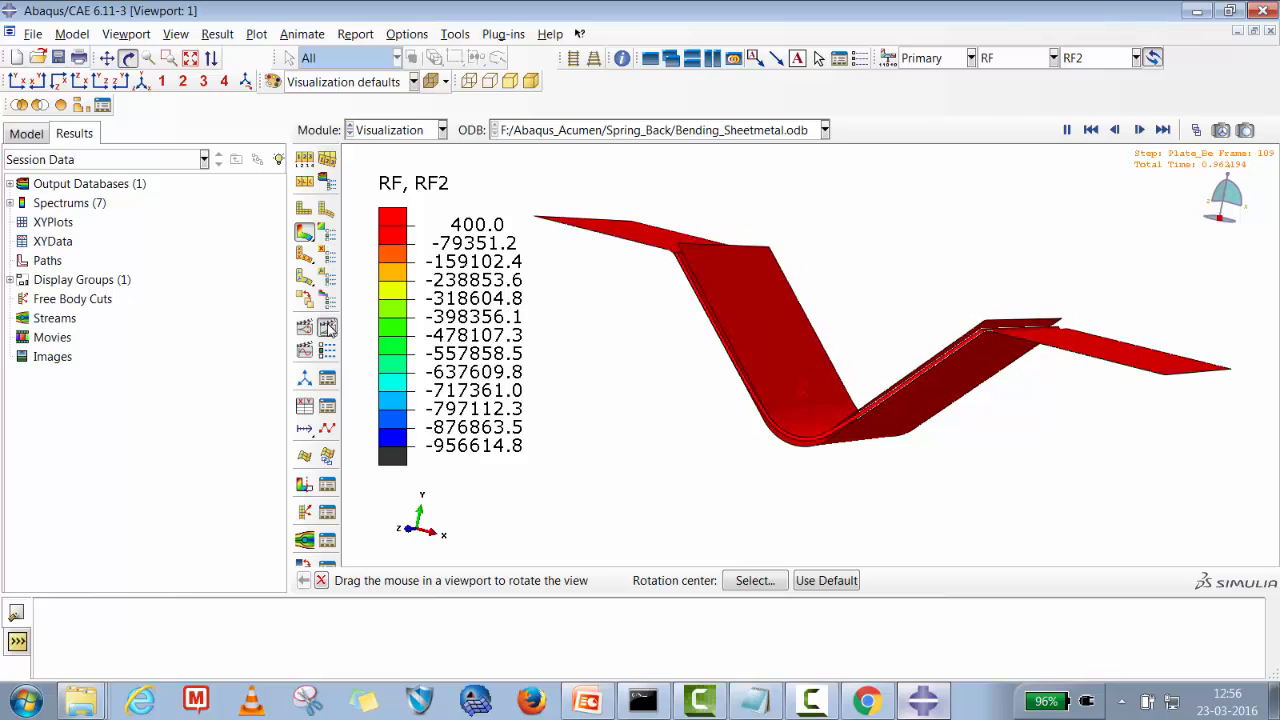
left_click(327, 328)
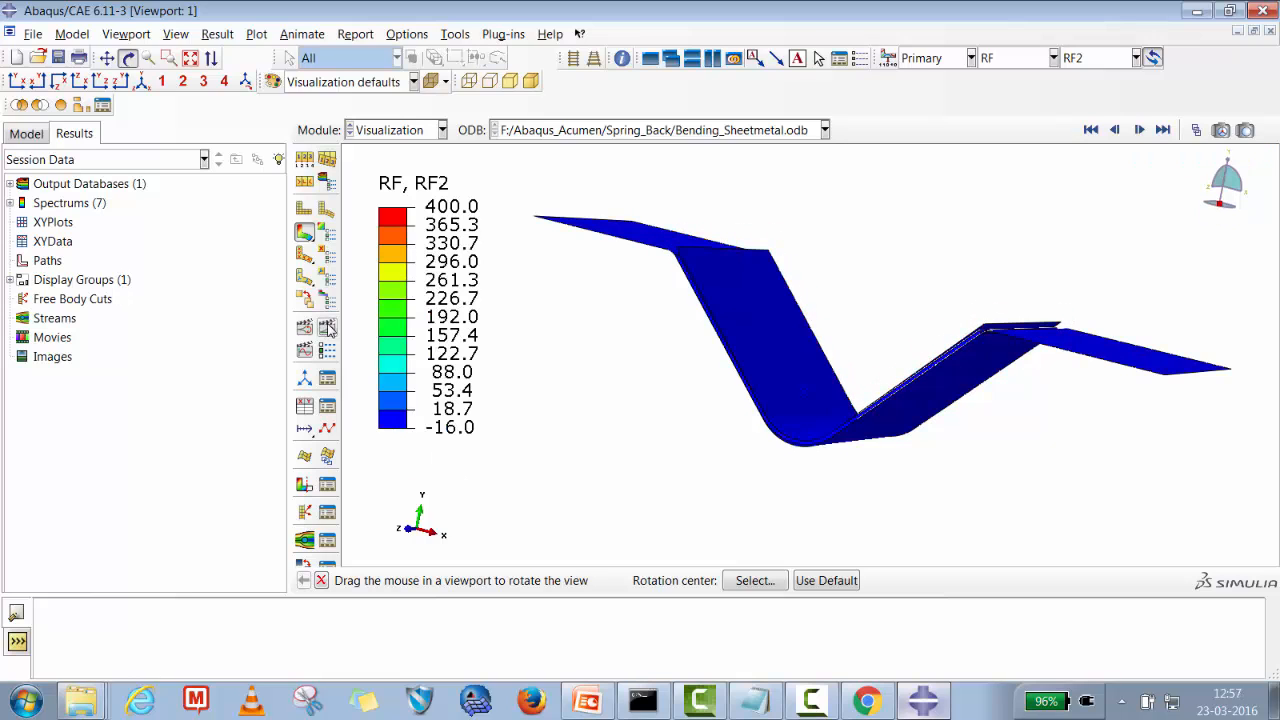
left_click(327, 328)
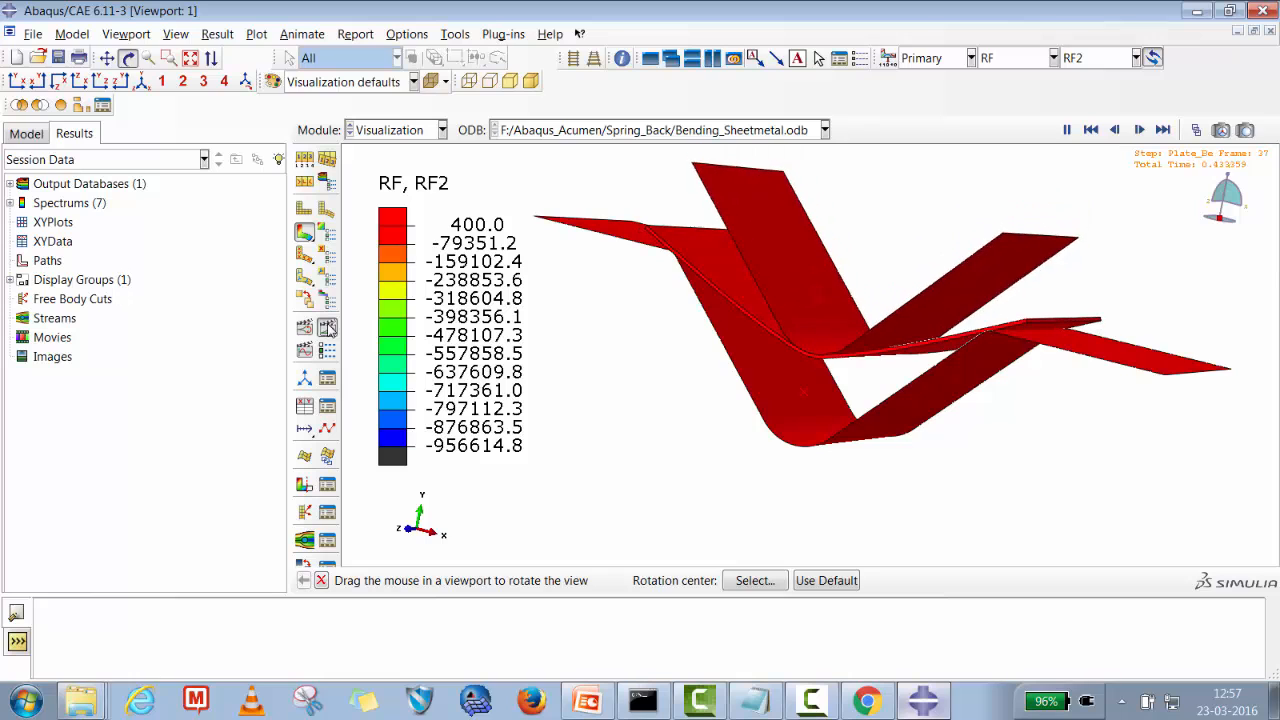
left_click(327, 328)
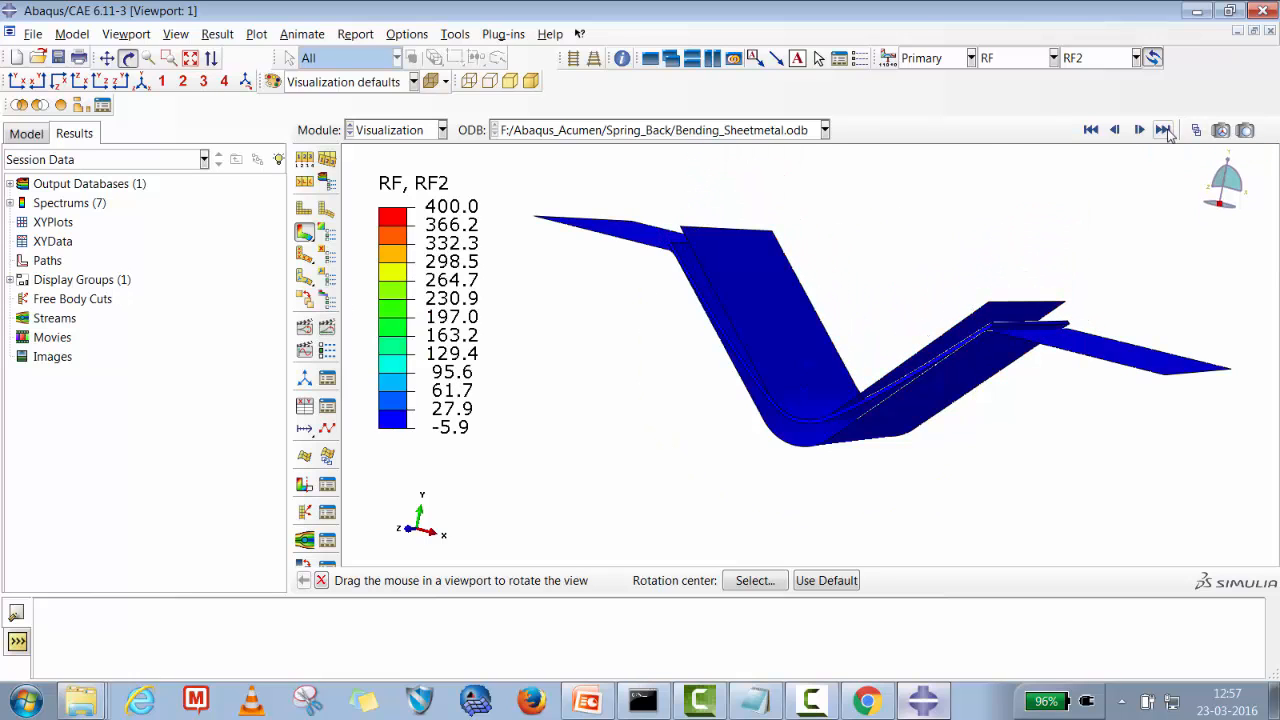
left_click(1166, 134)
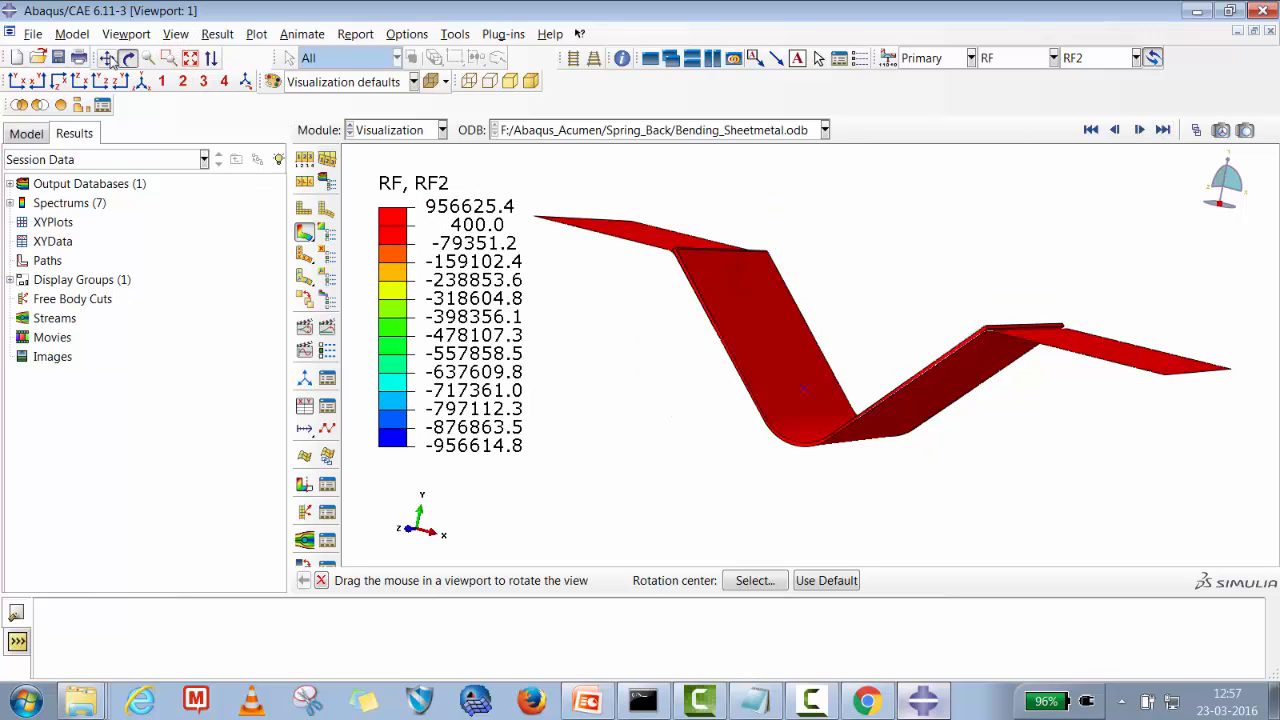
Replay the RF2 time-history animation on the fitted model.
left_click(169, 57)
left_click_drag(770, 368, 858, 425)
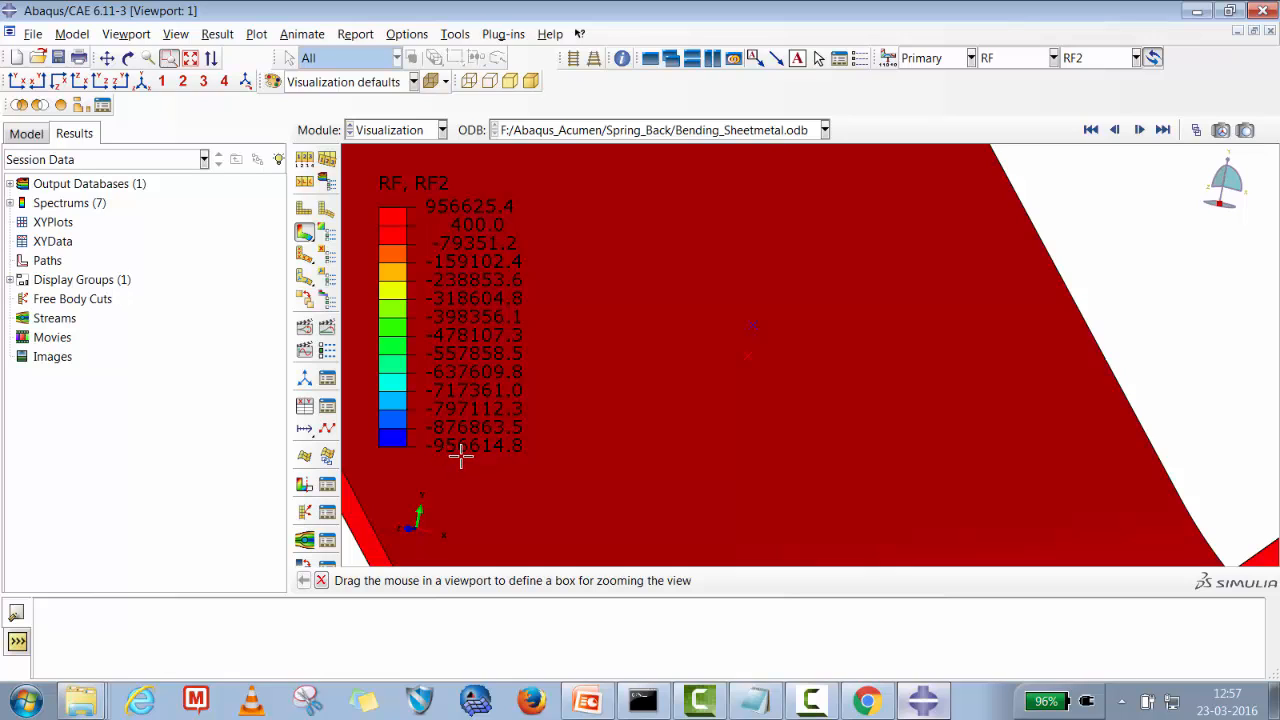
left_click(190, 57)
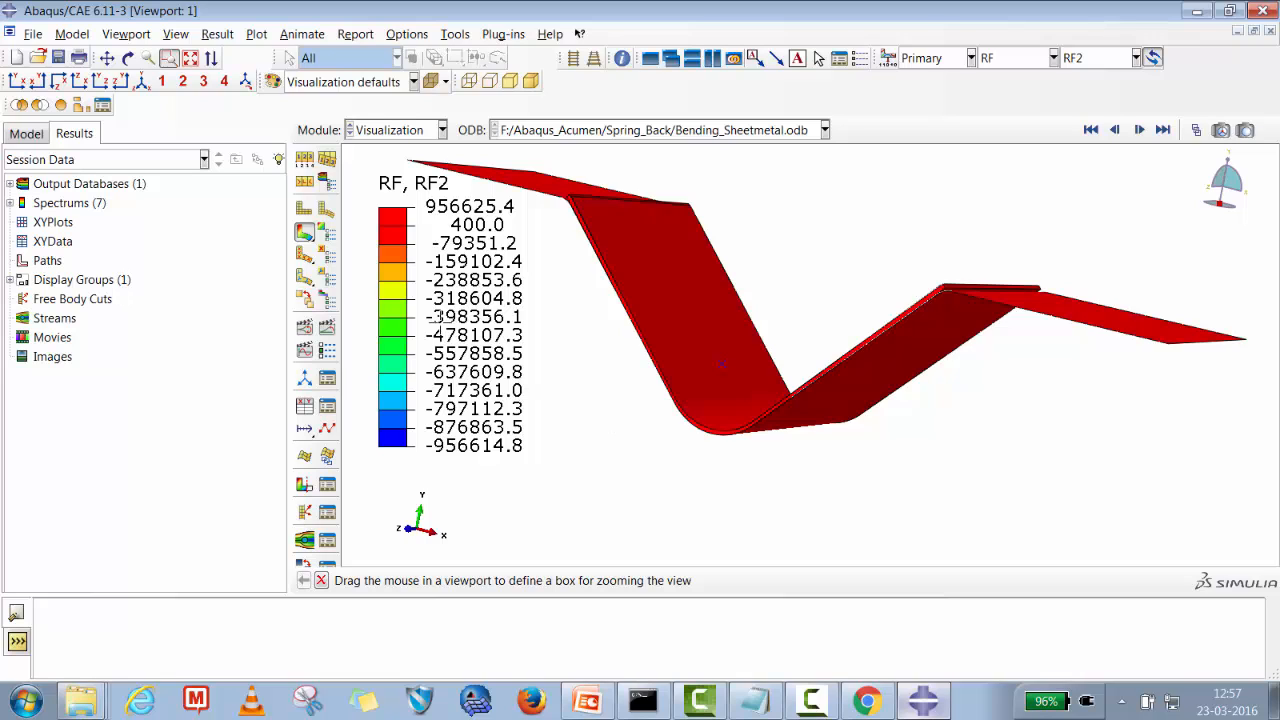
left_click(329, 326)
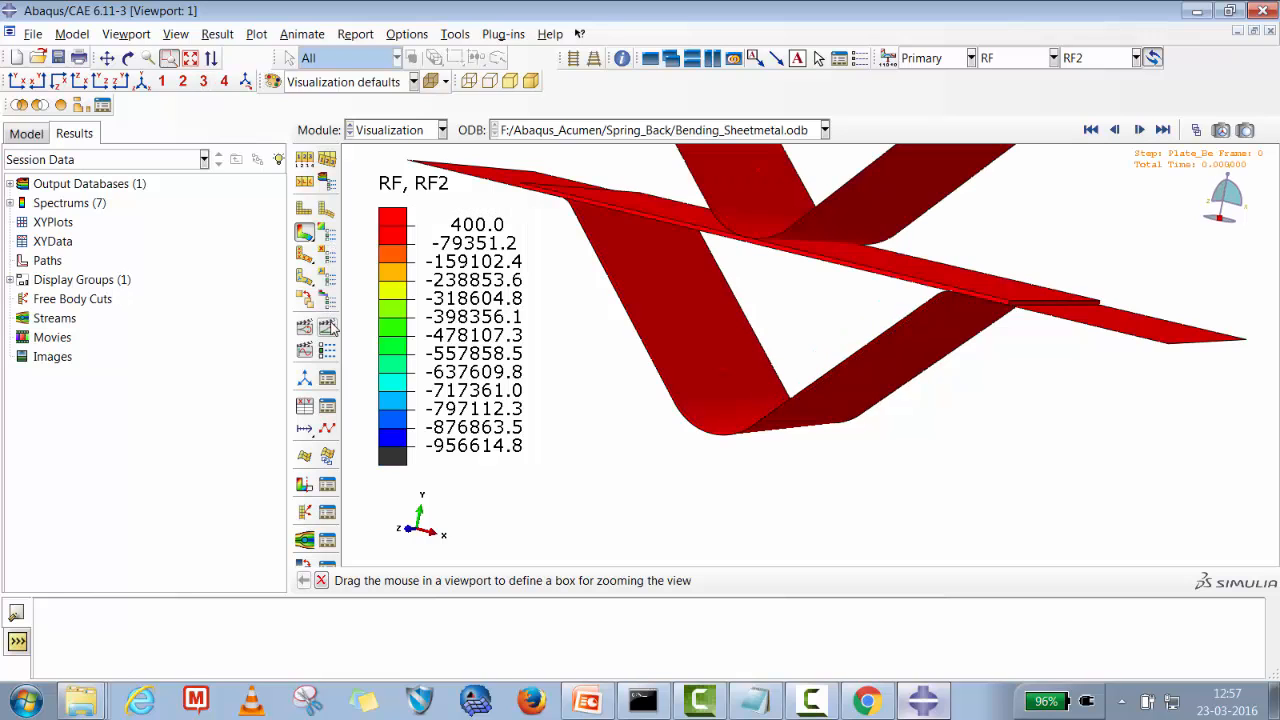
left_click(332, 327)
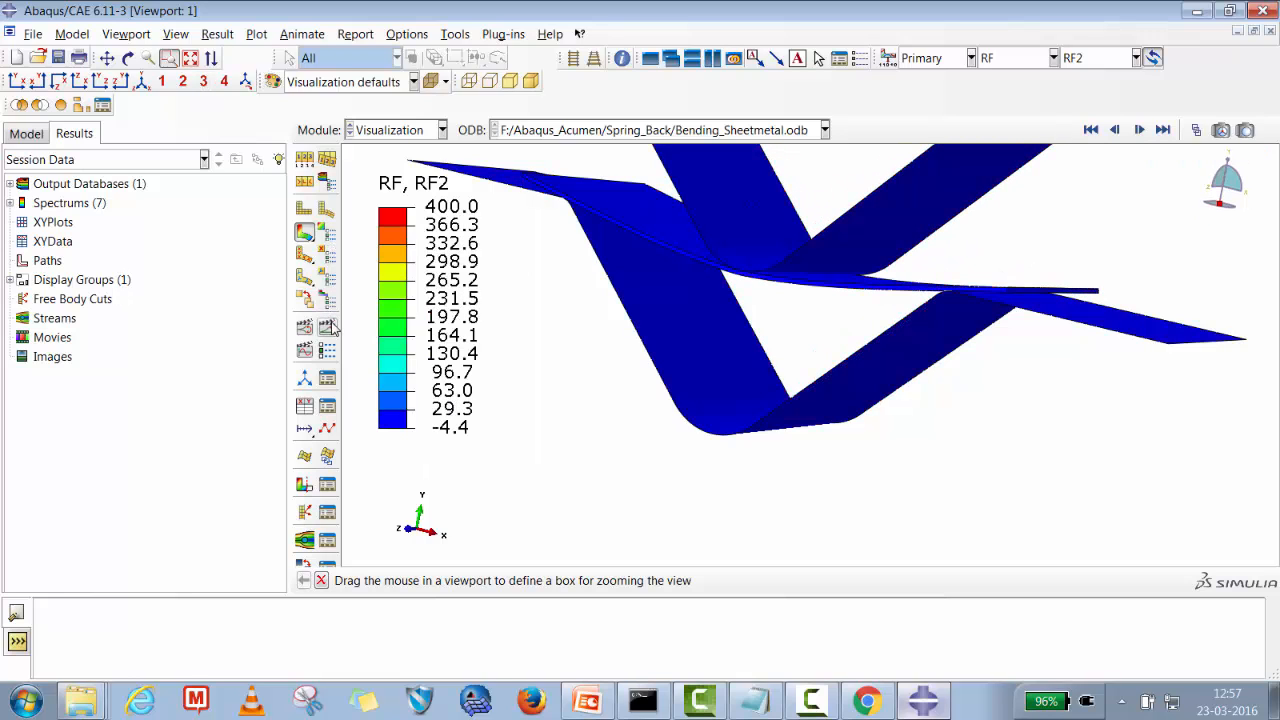
Step through the RF2 results frame by frame to the final frame and replay the animation.
left_click(1147, 134)
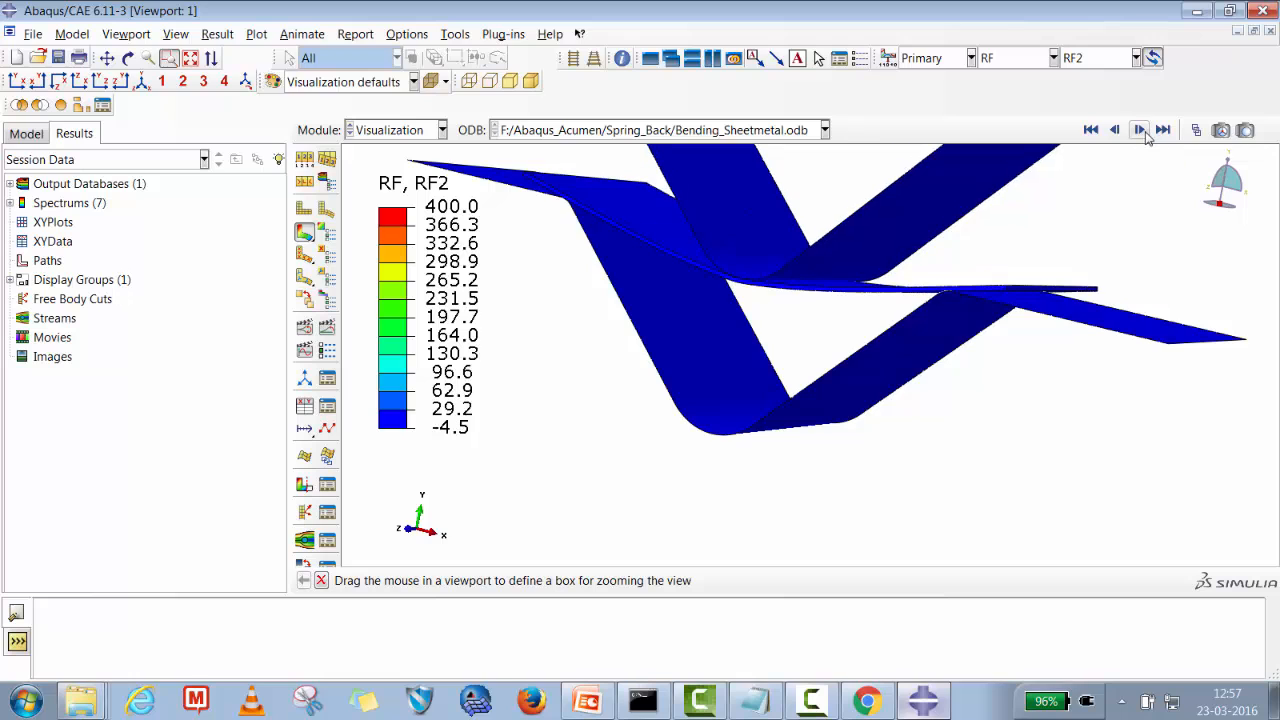
left_click(1140, 130)
left_click(1140, 130)
left_click(1140, 130)
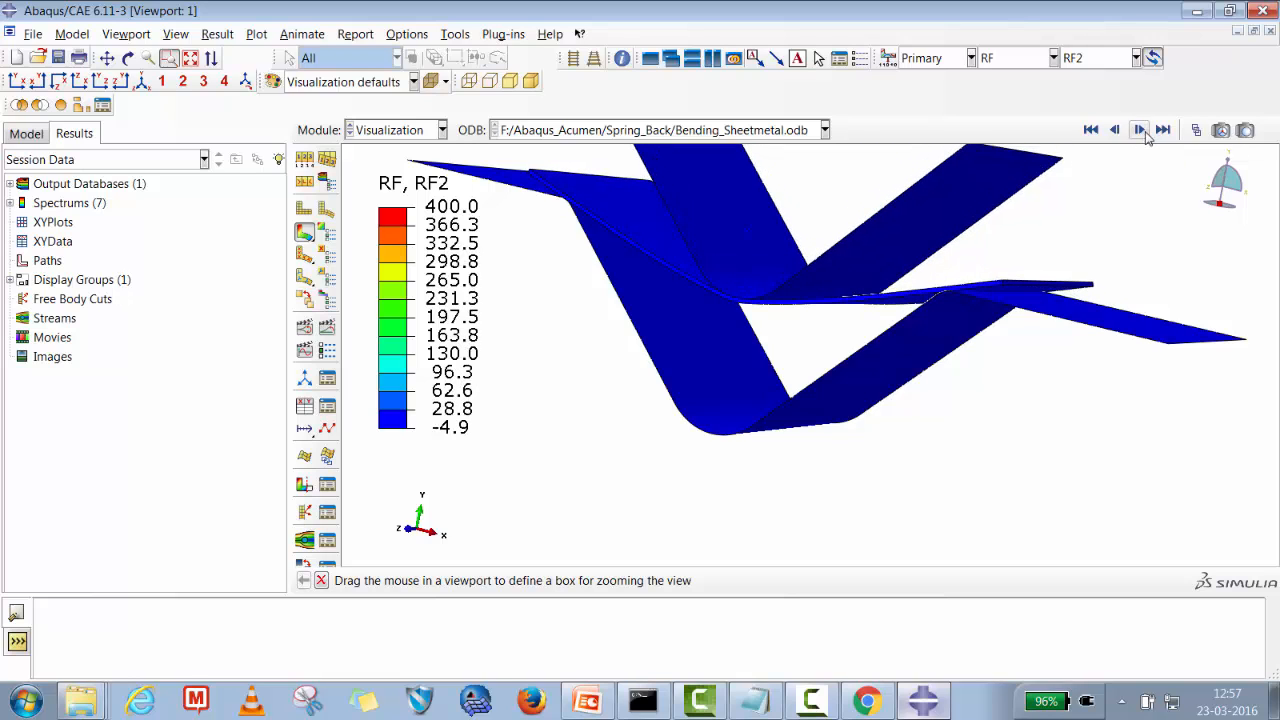
left_click(1140, 130)
left_click(1140, 130)
left_click(1163, 130)
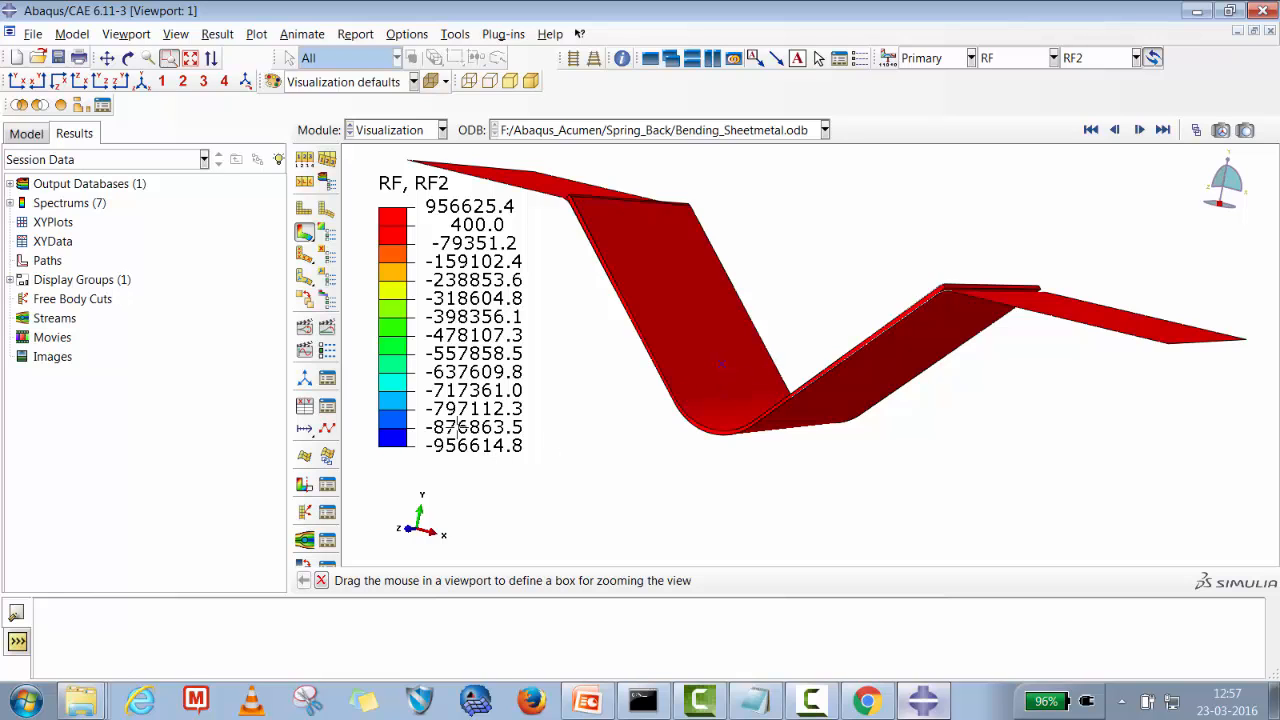
left_click(328, 328)
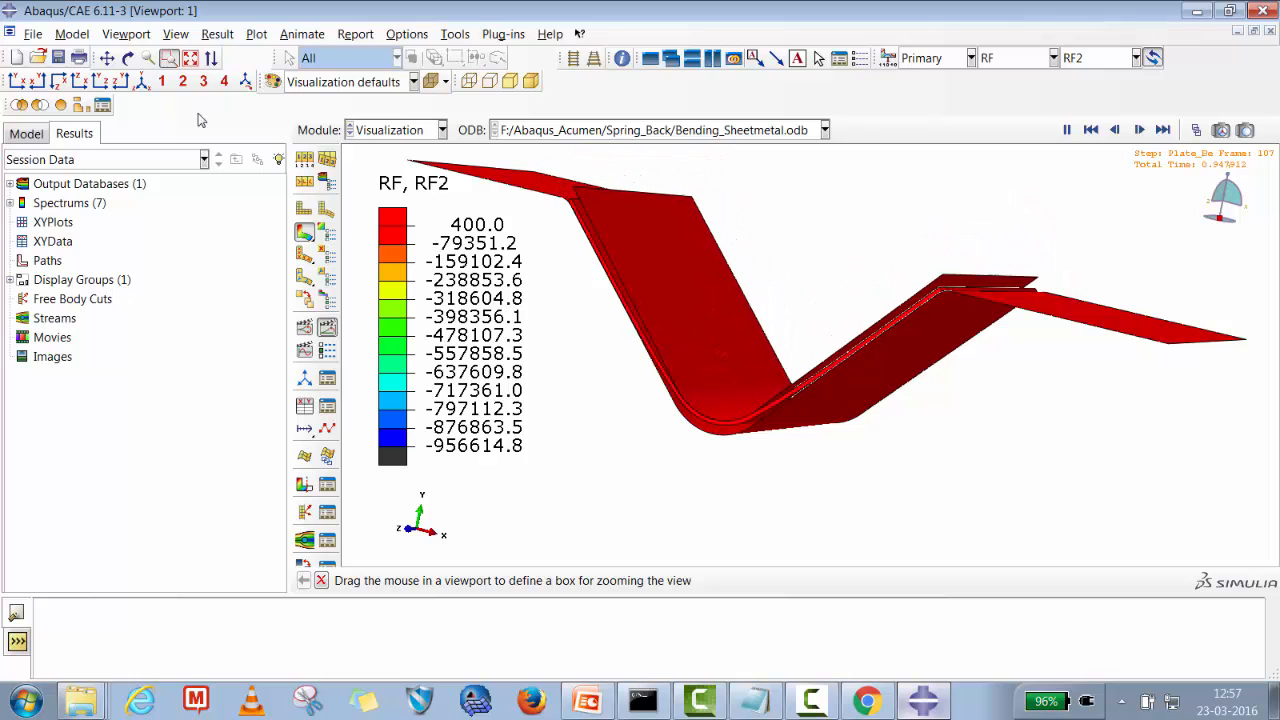
left_click(328, 328)
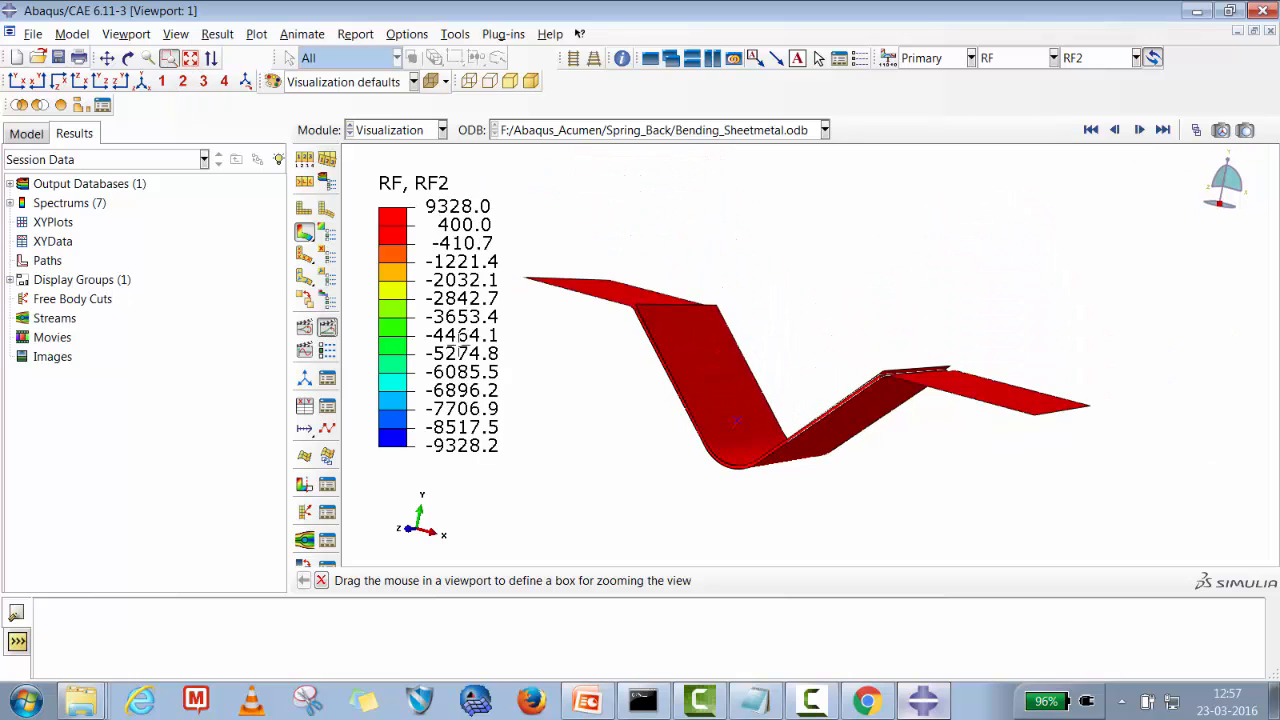